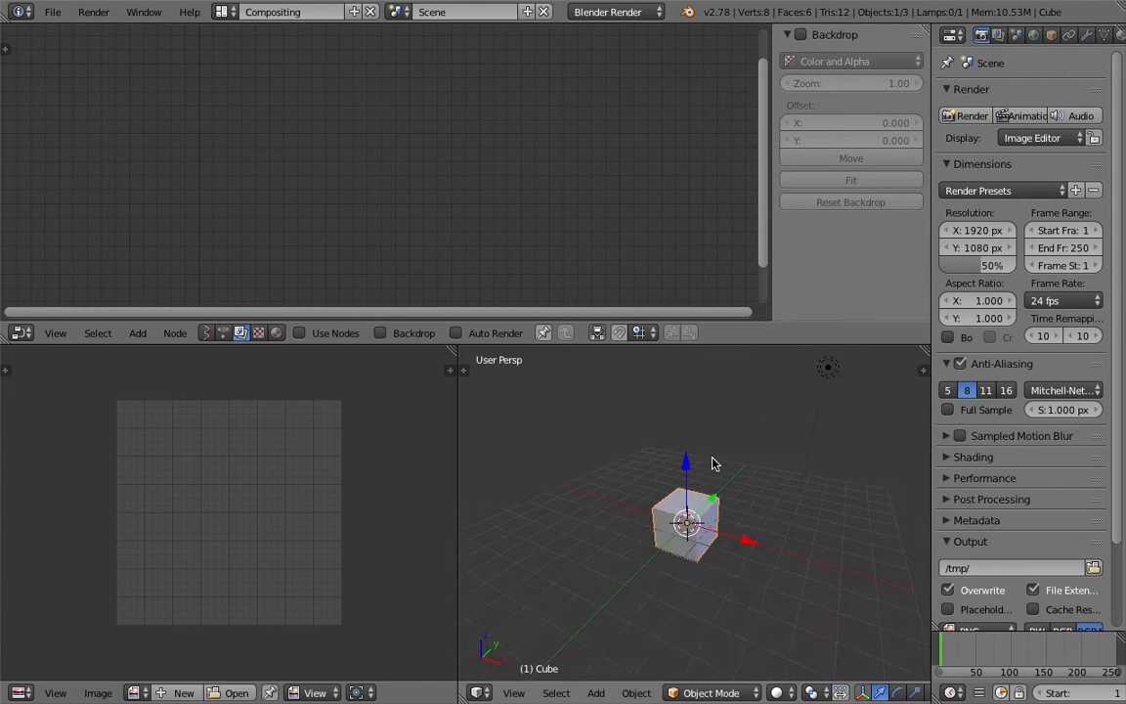
- Create a new Sverchok node tree and add a Select mesh elements by location node to it
{"action": "left_click", "coordinate": [207, 333]}
{"action": "left_click", "coordinate": [357, 335]}
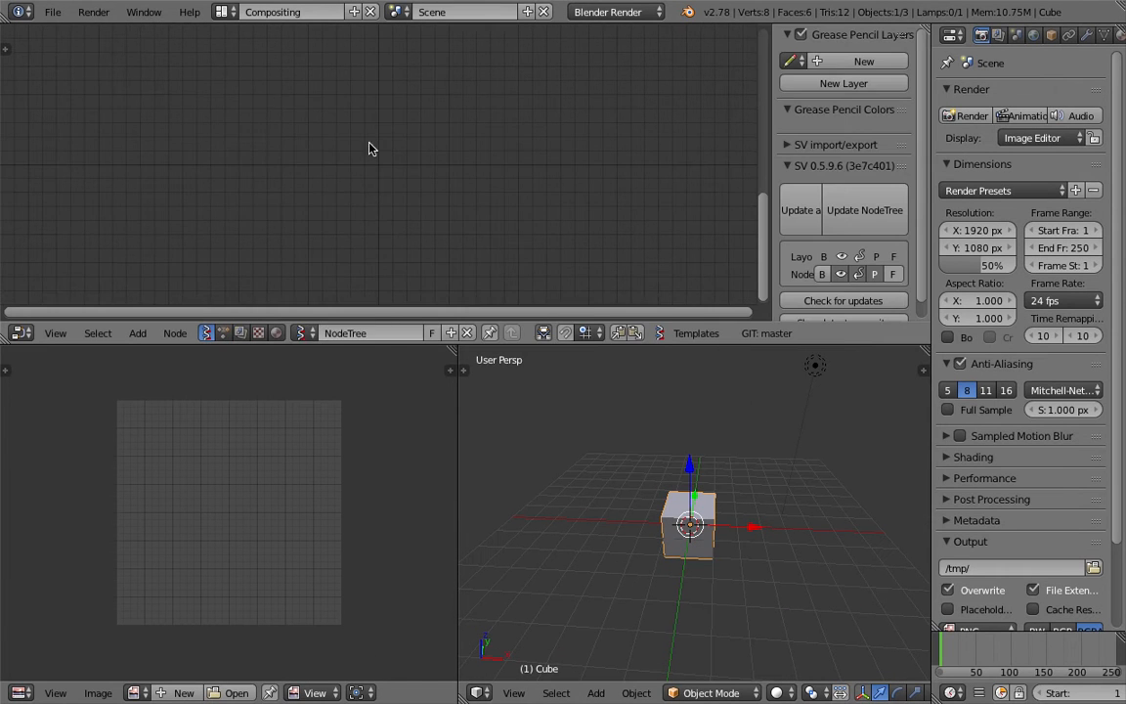
{"action": "key", "text": "space"}
{"action": "type", "text": "selec"}
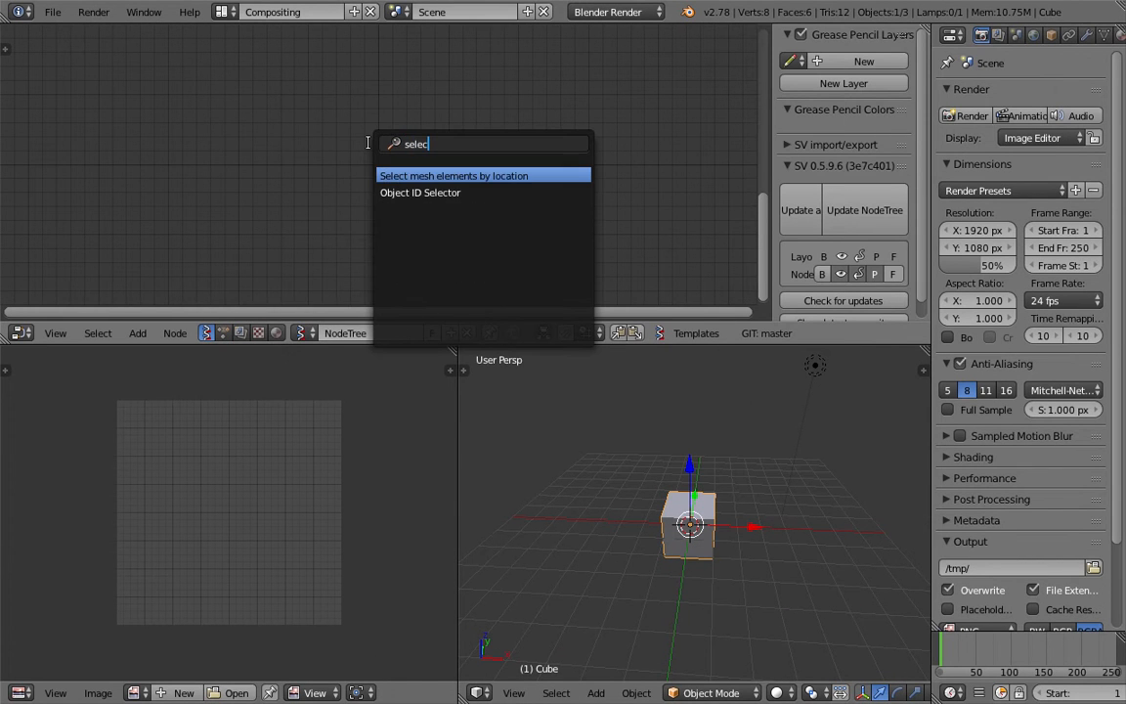
{"action": "left_click", "coordinate": [456, 177]}
{"action": "left_click", "coordinate": [430, 90]}
- Enlarge the node editor, collapse its side panel, narrow the properties area, and move the selection node slightly upward
{"action": "left_click_drag", "start_coordinate": [711, 344], "coordinate": [713, 433]}
{"action": "scroll", "coordinate": [728, 262], "scroll_direction": "up", "scroll_amount": 1}
{"action": "left_click_drag", "start_coordinate": [771, 239], "coordinate": [941, 234]}
{"action": "middle_click_drag", "start_coordinate": [649, 158], "coordinate": [518, 135]}
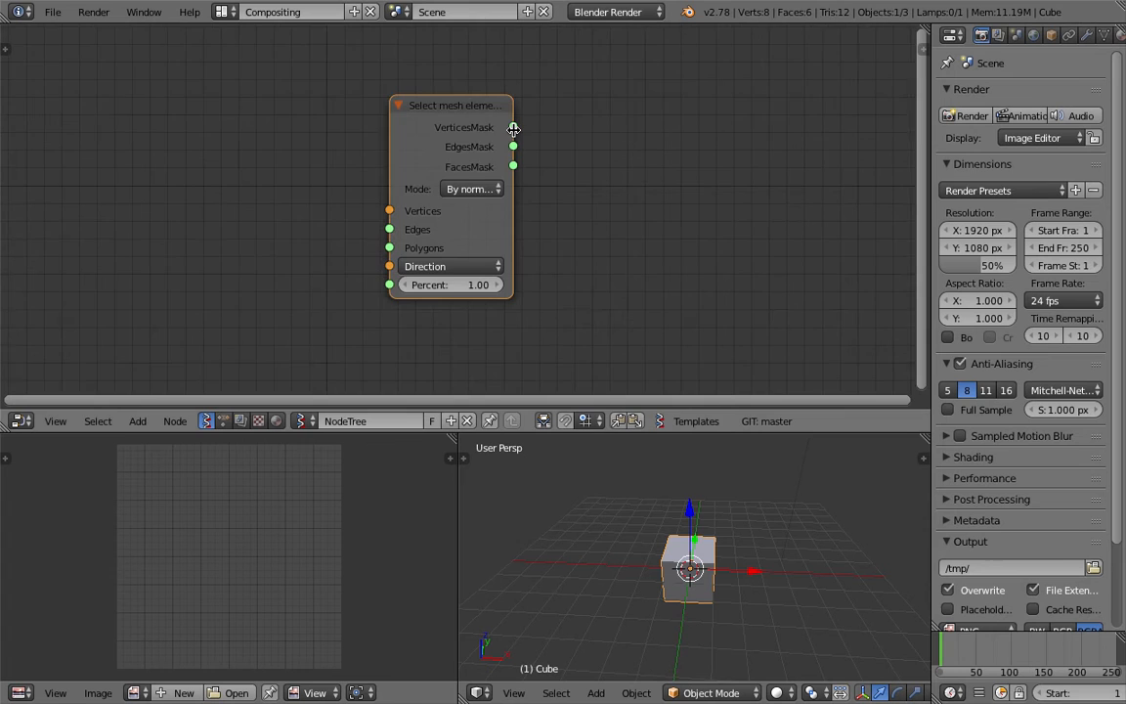
{"action": "scroll", "coordinate": [505, 124], "scroll_direction": "up", "scroll_amount": 1}
{"action": "left_click_drag", "start_coordinate": [448, 98], "coordinate": [453, 71]}
{"action": "left_click_drag", "start_coordinate": [694, 410], "coordinate": [701, 456]}
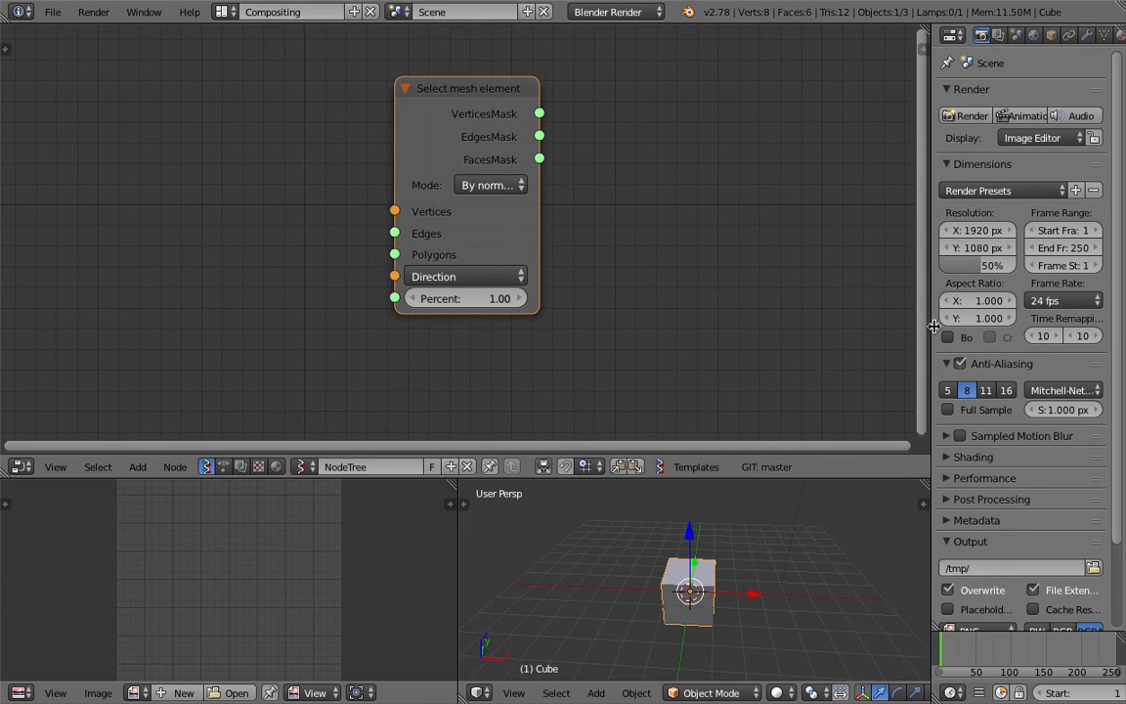
{"action": "left_click_drag", "start_coordinate": [935, 325], "coordinate": [958, 325]}
{"action": "middle_click_drag", "start_coordinate": [726, 568], "coordinate": [664, 513]}
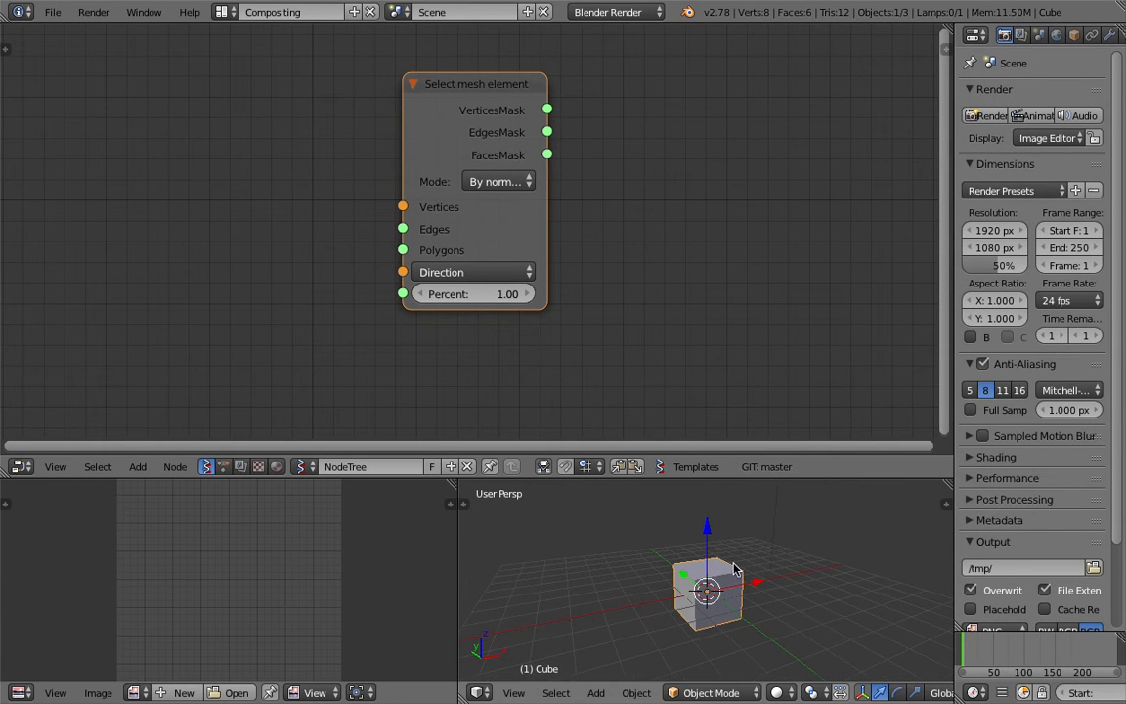
- Widen the Select mesh elements by location node and set its mode to By center and radius
{"action": "left_click_drag", "start_coordinate": [547, 179], "coordinate": [618, 177]}
{"action": "left_click", "coordinate": [539, 182]}
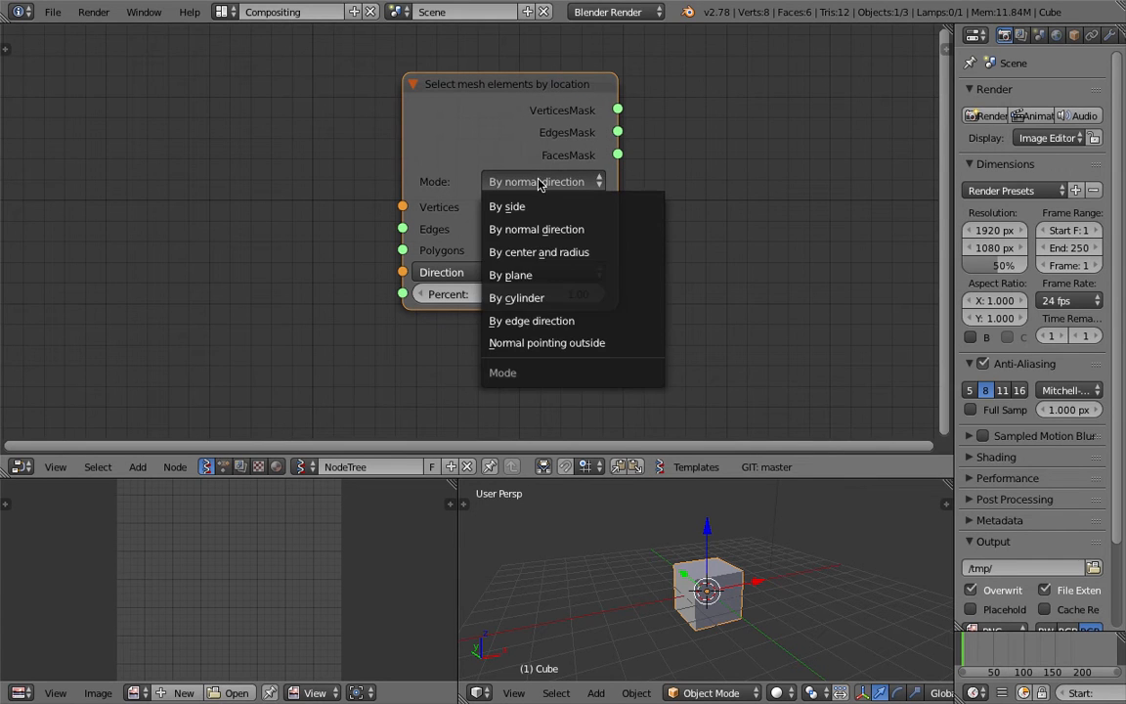
{"action": "left_click", "coordinate": [555, 253]}
{"action": "scroll", "coordinate": [550, 209], "scroll_direction": "down", "scroll_amount": 3}
{"action": "middle_click_drag", "start_coordinate": [550, 210], "coordinate": [543, 206]}
{"action": "scroll", "coordinate": [542, 206], "scroll_direction": "up", "scroll_amount": 3}
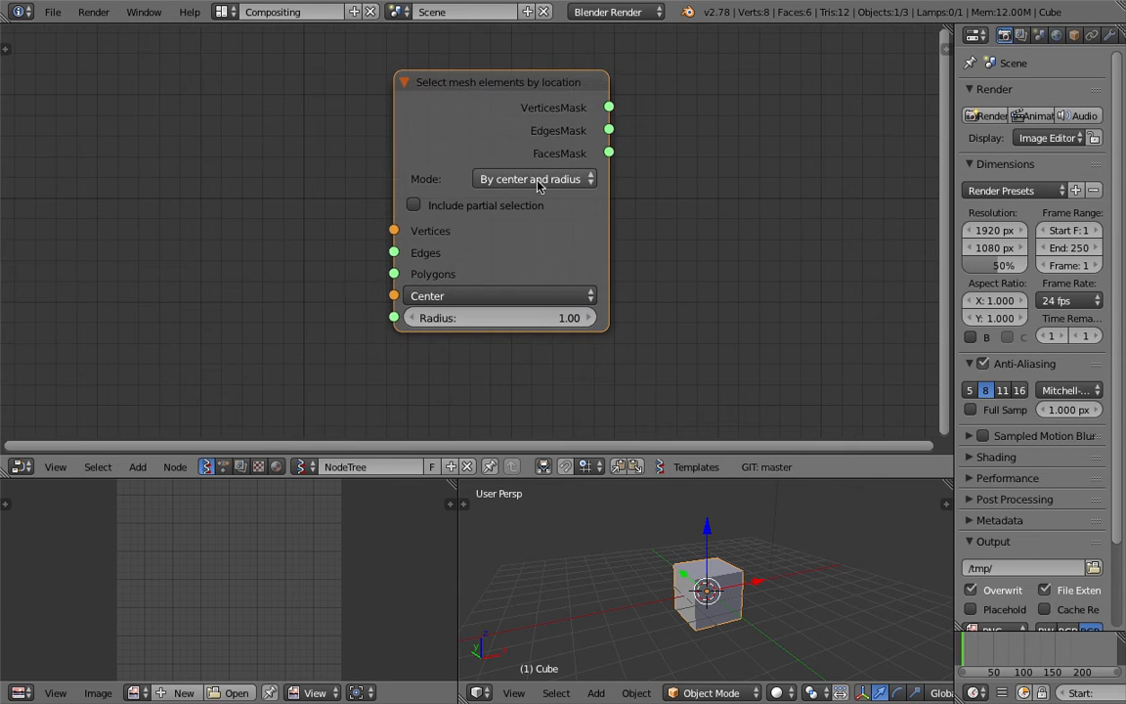
{"action": "middle_click_drag", "start_coordinate": [645, 204], "coordinate": [631, 190]}
- Save the project to the Desktop as extrude_combo_001.blend, overwriting the existing file
{"action": "key", "text": "ctrl+s"}
{"action": "left_click", "coordinate": [363, 79]}
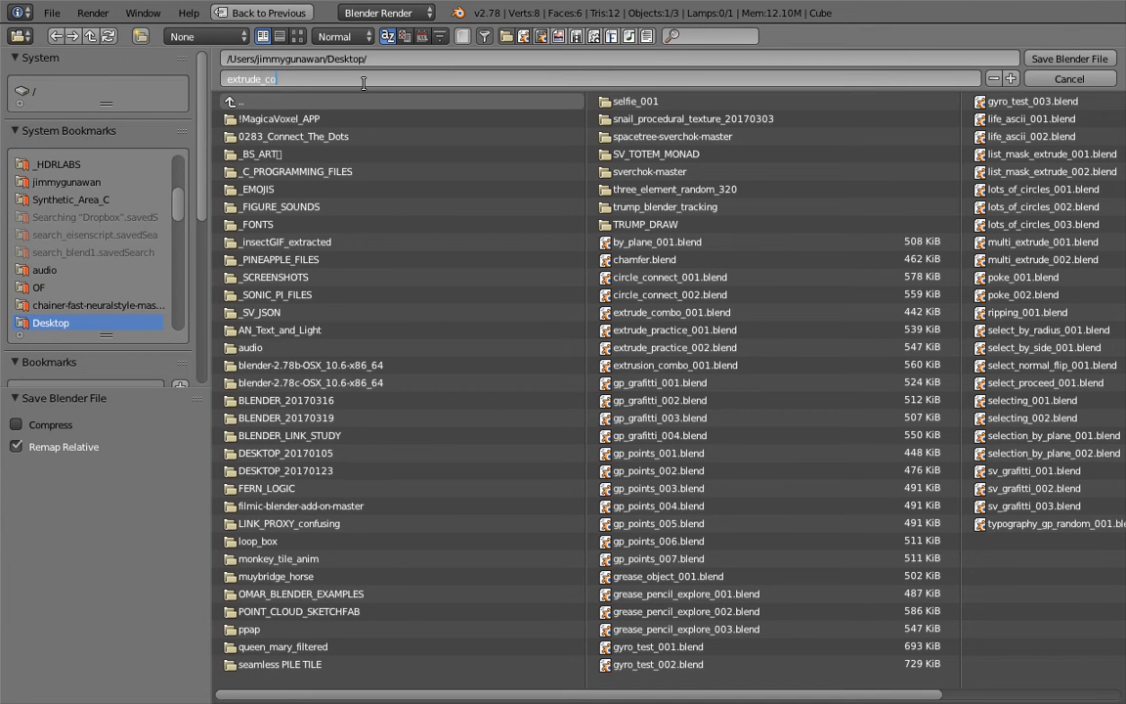
{"action": "type", "text": "extrude_combo_001"}
{"action": "key", "text": "Return"}
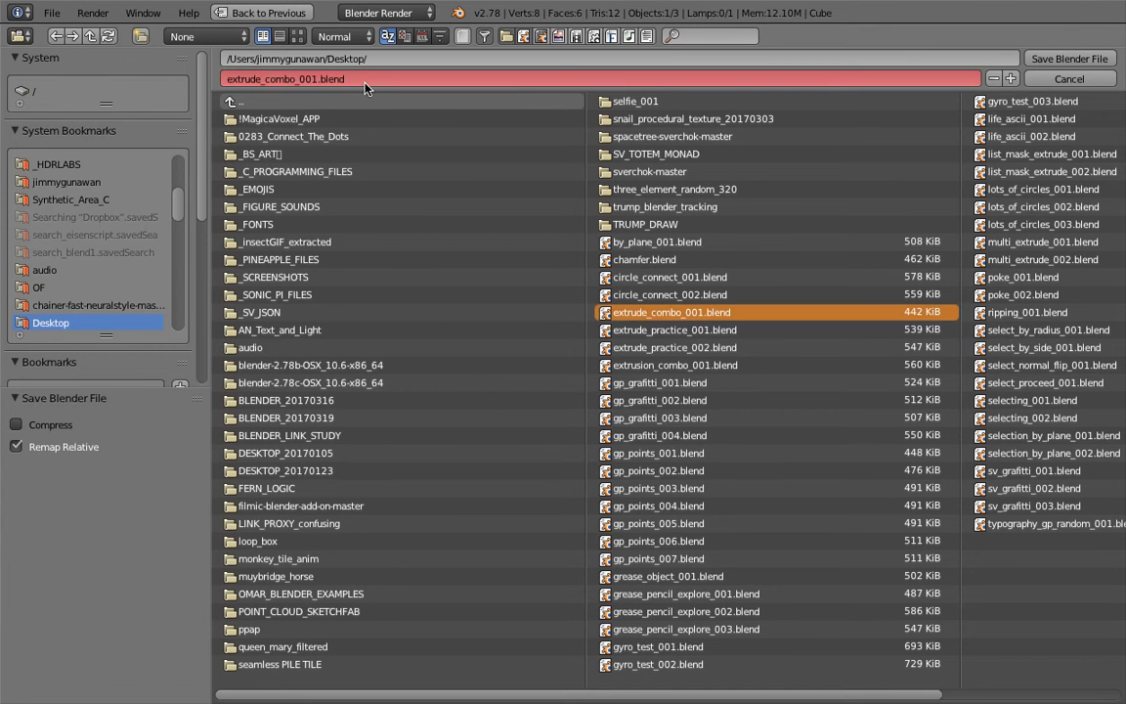
{"action": "left_click", "coordinate": [1045, 60]}
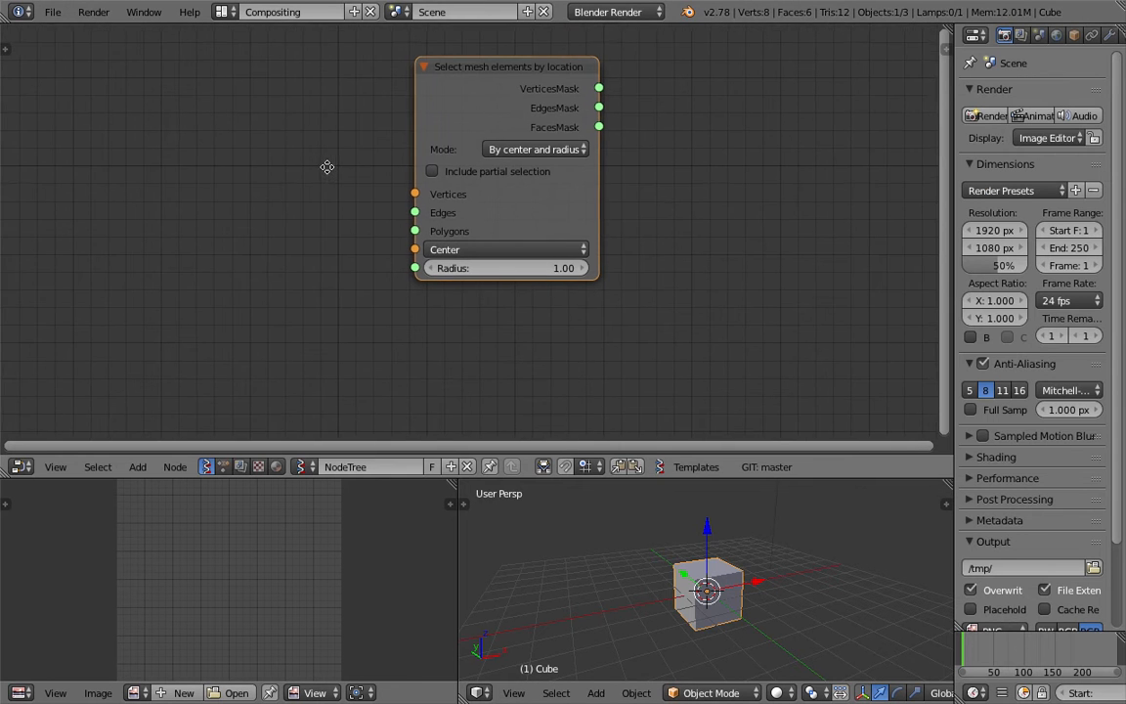
- Delete all objects from the scene and extend the 3D view over the image editor area
{"action": "key", "text": "a"}
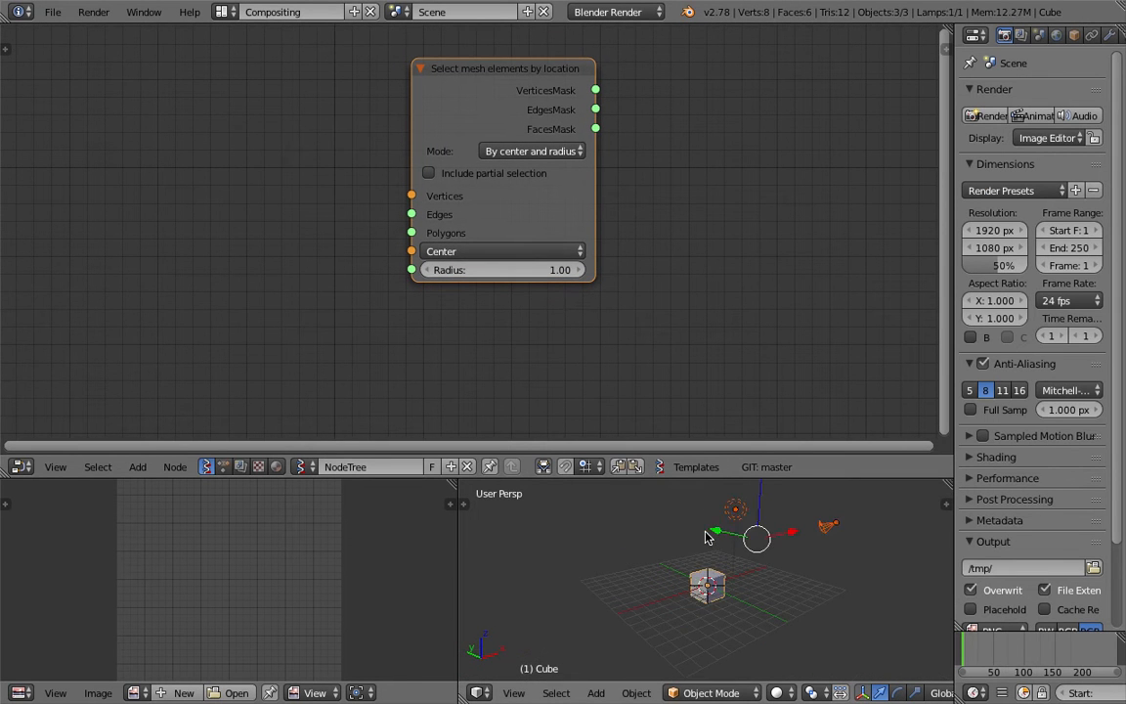
{"action": "key", "text": "Delete"}
{"action": "left_click_drag", "start_coordinate": [455, 472], "coordinate": [293, 547]}
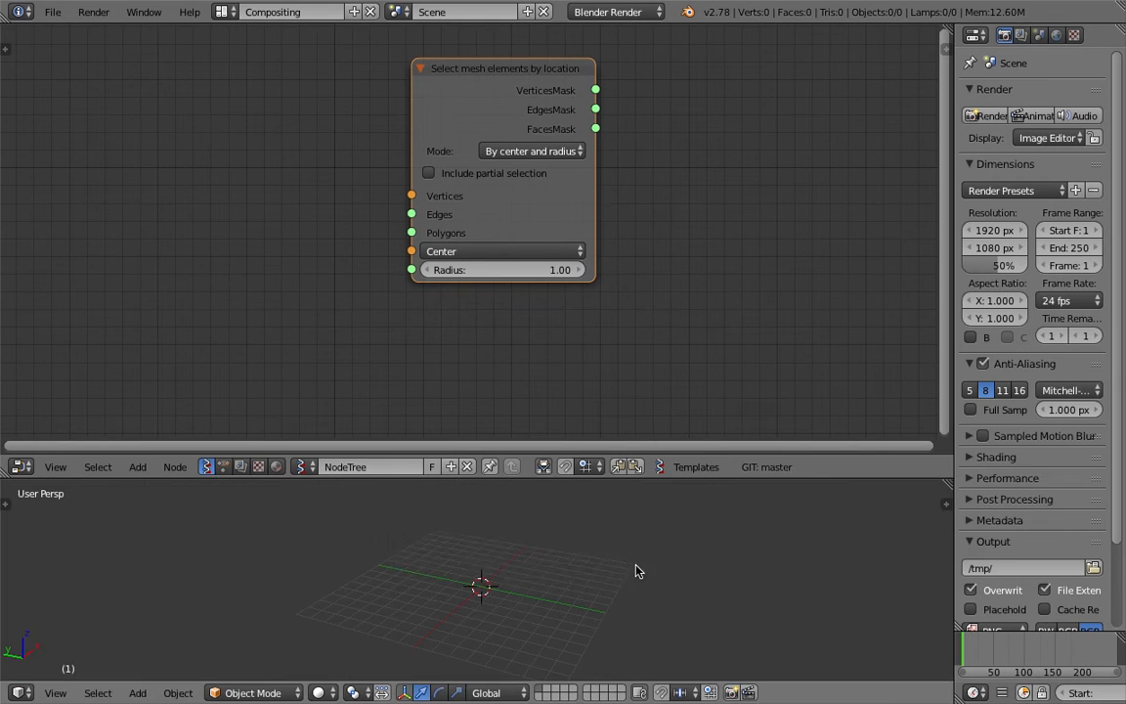
- Add a Plane MK2 node and place it beside the input side of the selection node
{"action": "key", "text": "shift+a"}
{"action": "left_click", "coordinate": [244, 182]}
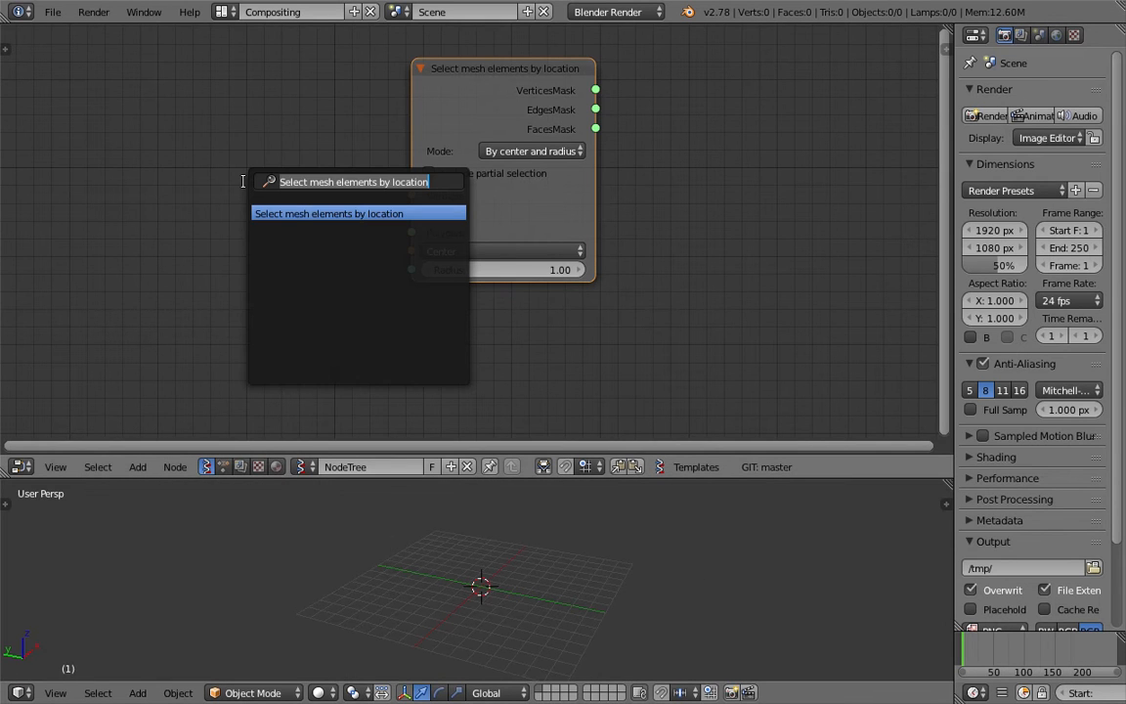
{"action": "type", "text": "gridmesh"}
{"action": "key", "text": "ctrl+a"}
{"action": "type", "text": "plane"}
{"action": "key", "text": "Down"}
{"action": "key", "text": "Return"}
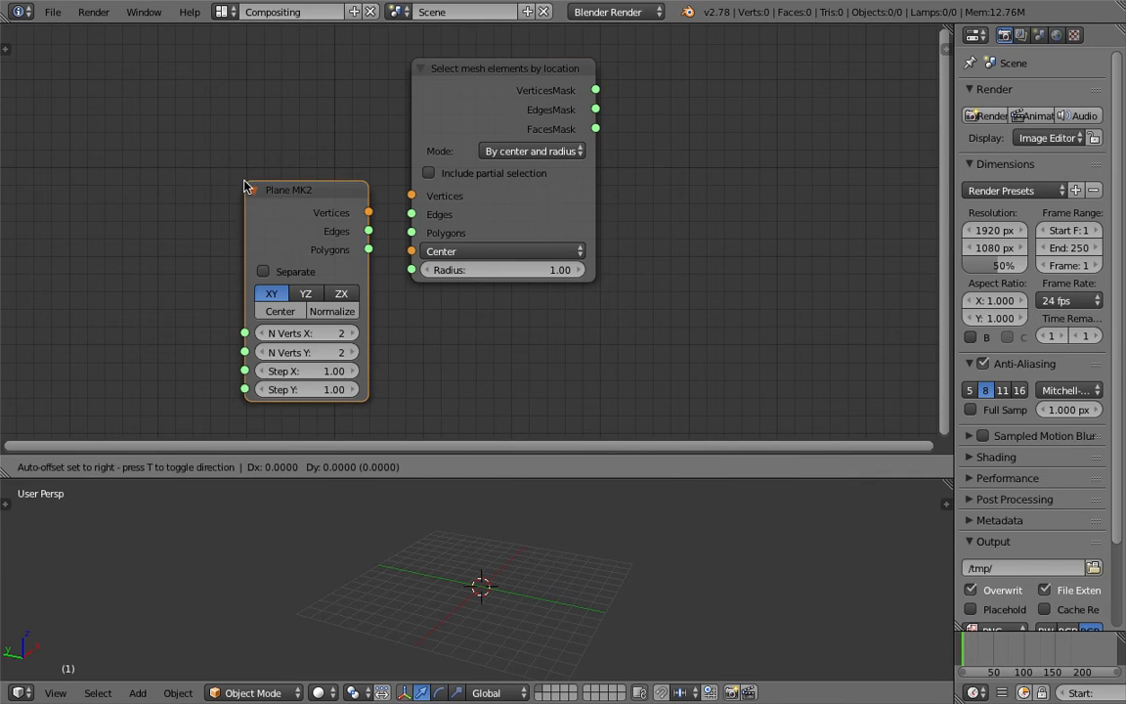
{"action": "left_click", "coordinate": [115, 125]}
- Add a Viewer Draw node and place it beyond the selection node's outputs
{"action": "key", "text": "space"}
{"action": "type", "text": "view"}
{"action": "key", "text": "Return"}
{"action": "left_click", "coordinate": [684, 147]}
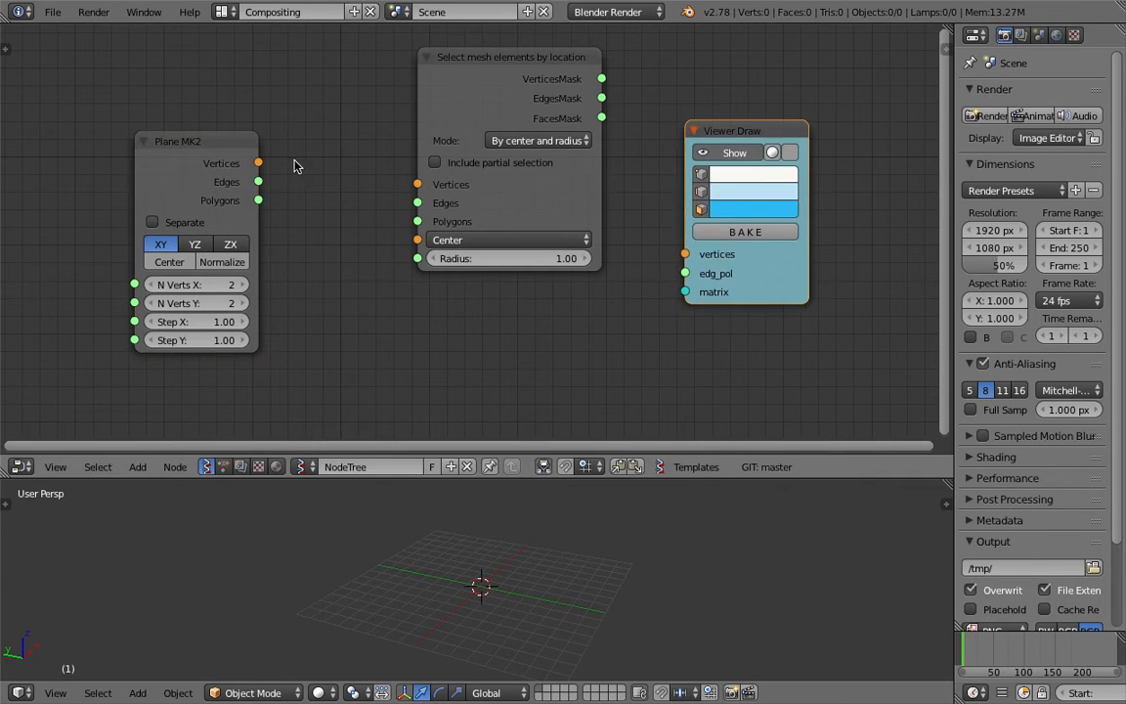
- Connect the plane's Vertices and Polygons outputs to the Viewer Draw node's vertices and edg_pol inputs
{"action": "left_click_drag", "start_coordinate": [258, 163], "coordinate": [685, 254]}
{"action": "left_click_drag", "start_coordinate": [259, 199], "coordinate": [685, 273]}
{"action": "middle_click_drag", "start_coordinate": [645, 508], "coordinate": [636, 596]}
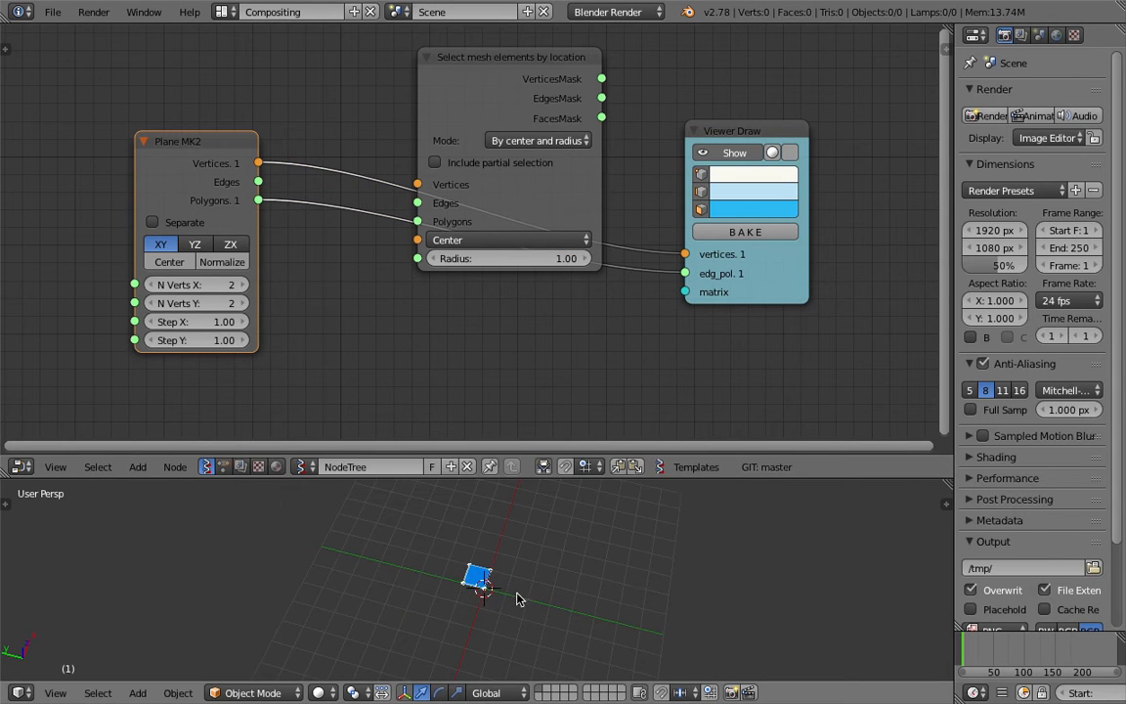
{"action": "middle_click_drag", "start_coordinate": [516, 586], "coordinate": [481, 584]}
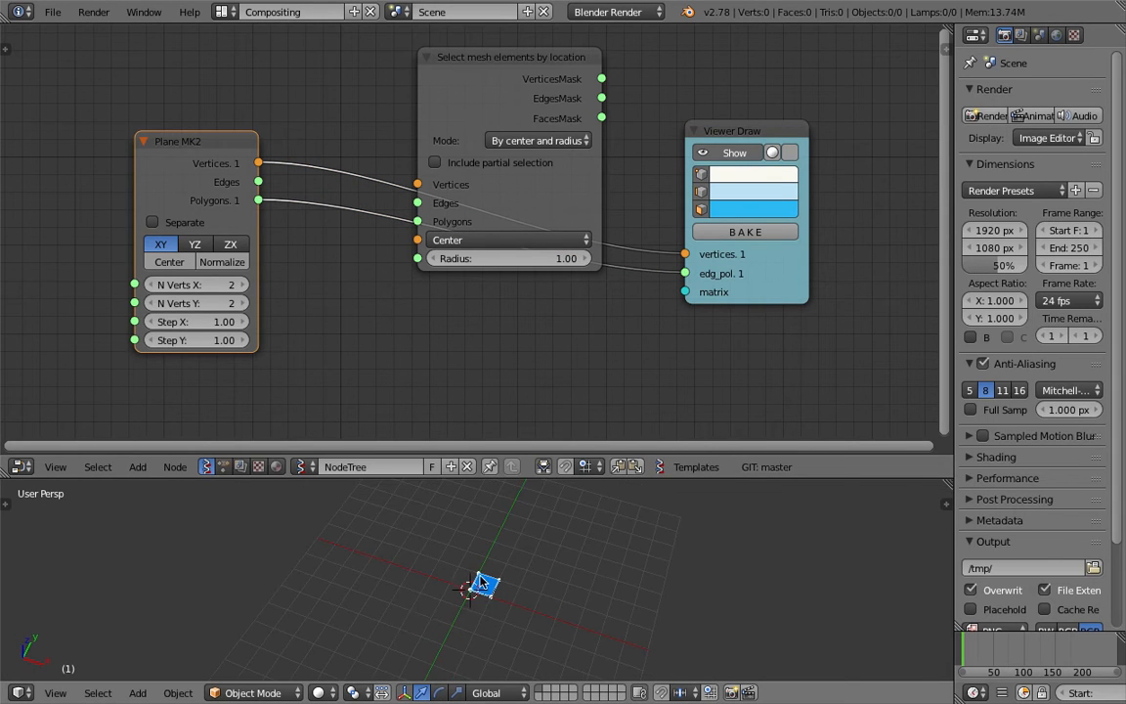
- Set the plane's N Verts X and N Verts Y to 6 and turn on Center
{"action": "left_click", "coordinate": [225, 285]}
{"action": "type", "text": "6"}
{"action": "key", "text": "Return"}
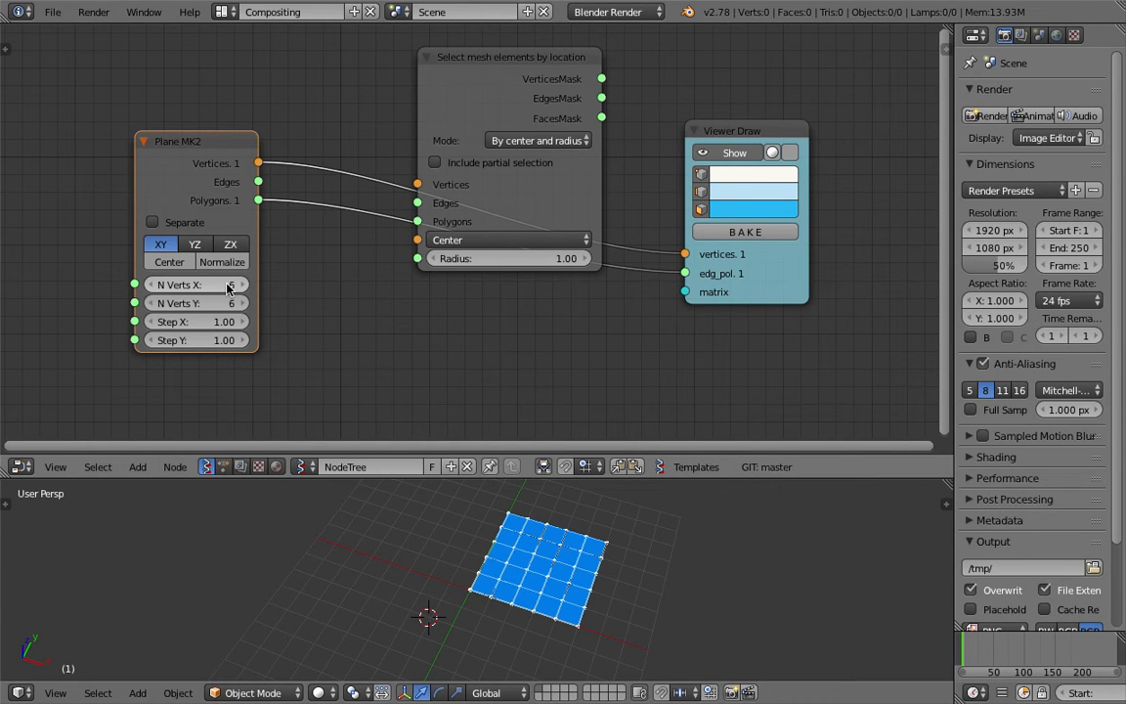
{"action": "left_click", "coordinate": [176, 267]}
{"action": "middle_click_drag", "start_coordinate": [654, 557], "coordinate": [579, 528]}
{"action": "left_click", "coordinate": [578, 528]}
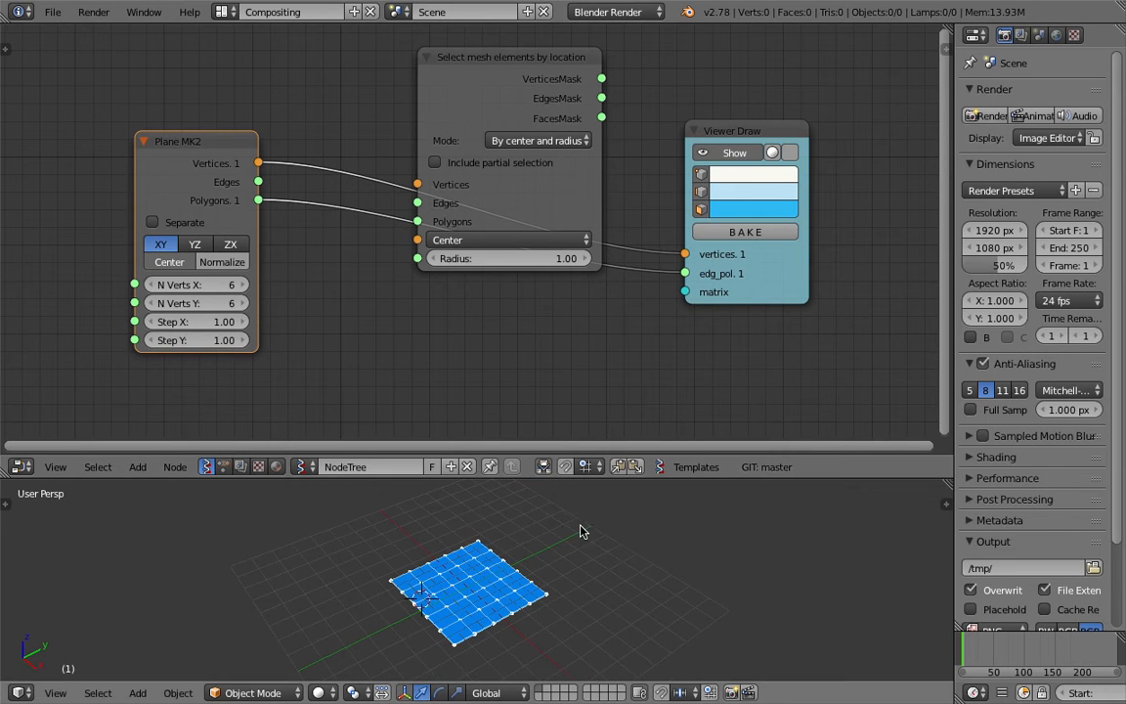
- Spread the nodes apart by moving the selection node above the links and Viewer Draw farther away, then save the file
{"action": "left_click_drag", "start_coordinate": [566, 185], "coordinate": [499, 51]}
{"action": "scroll", "coordinate": [639, 184], "scroll_direction": "down", "scroll_amount": 1}
{"action": "left_click_drag", "start_coordinate": [717, 182], "coordinate": [788, 193]}
{"action": "middle_click_drag", "start_coordinate": [788, 193], "coordinate": [678, 212]}
{"action": "key", "text": "ctrl+s"}
{"action": "left_click", "coordinate": [575, 254]}
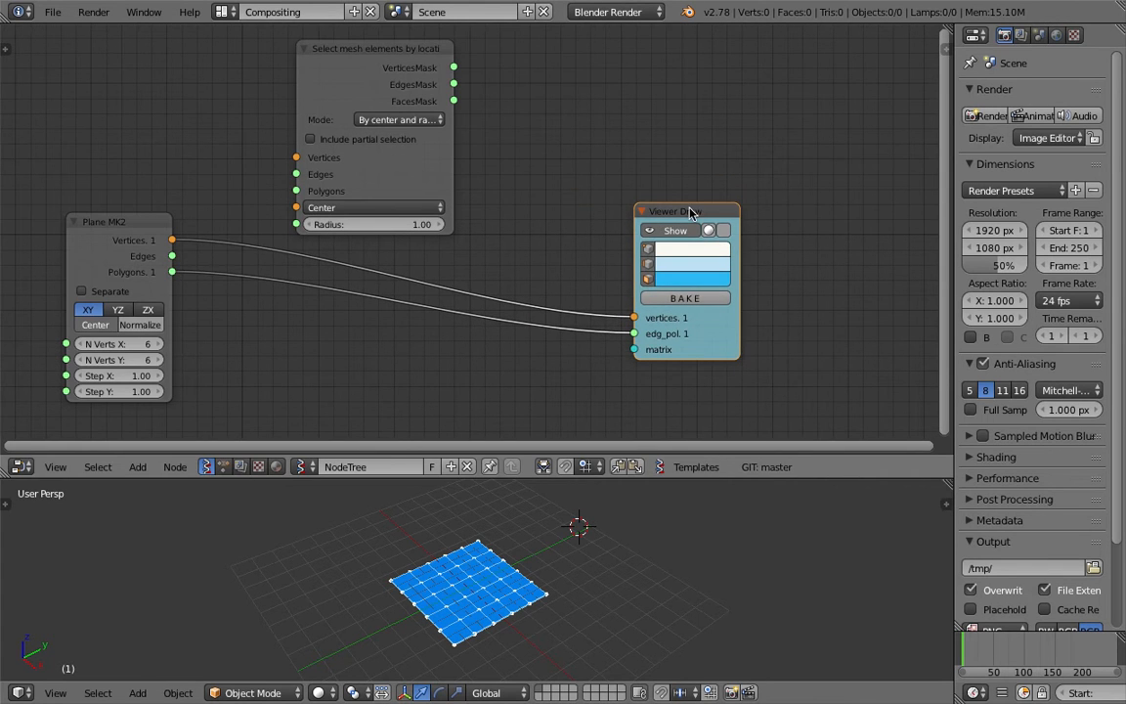
{"action": "left_click_drag", "start_coordinate": [690, 212], "coordinate": [756, 251]}
{"action": "key", "text": "ctrl+s"}
{"action": "left_click", "coordinate": [753, 251]}
{"action": "key", "text": "shift+a"}
{"action": "left_click", "coordinate": [629, 97]}
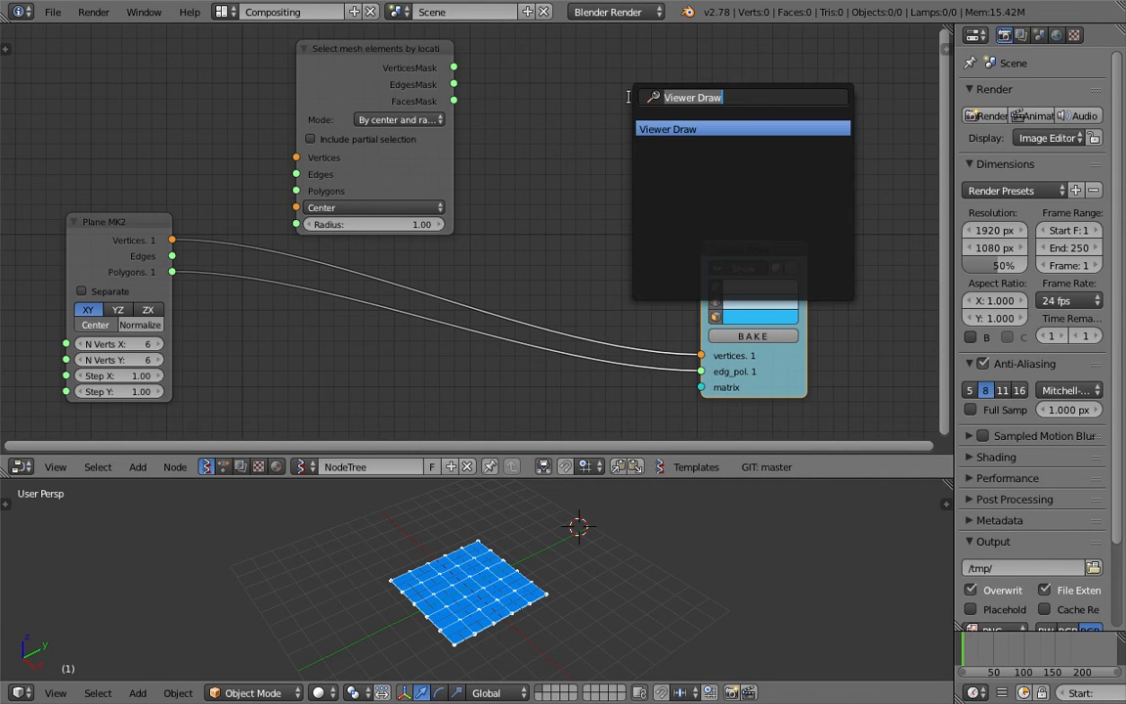
{"action": "type", "text": "mask"}
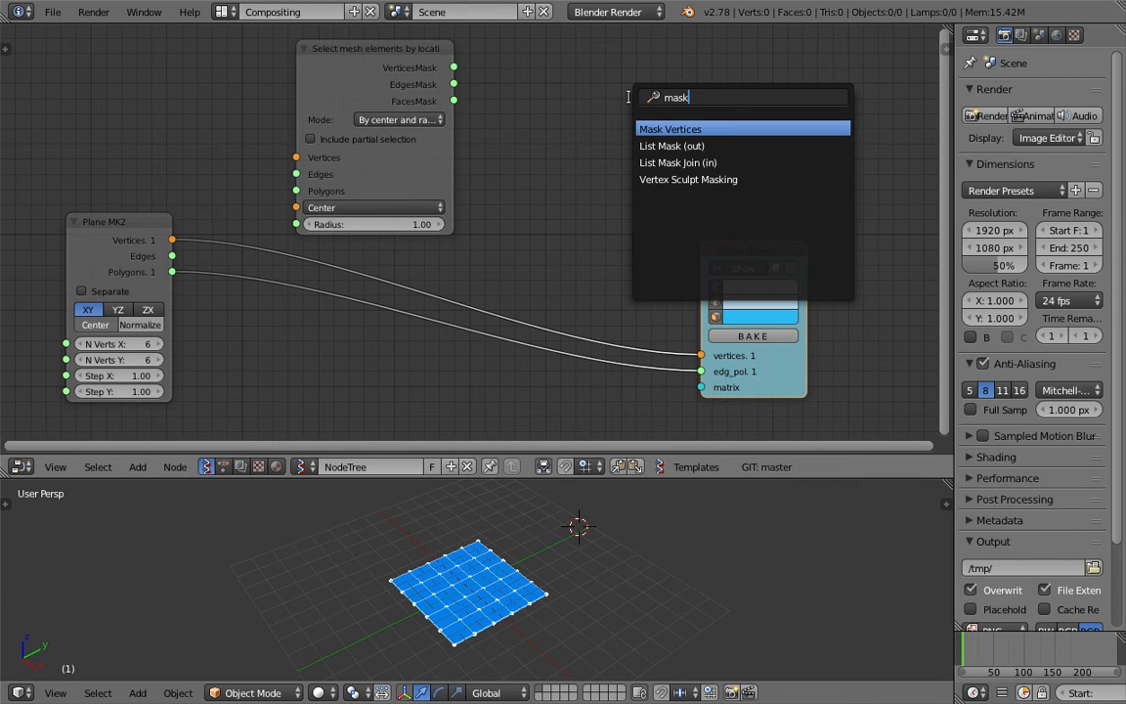
{"action": "key", "text": "Down"}
{"action": "key", "text": "Up"}
{"action": "key", "text": "Down"}
{"action": "key", "text": "Down"}
{"action": "key", "text": "Up"}
{"action": "key", "text": "Down"}
{"action": "key", "text": "Up"}
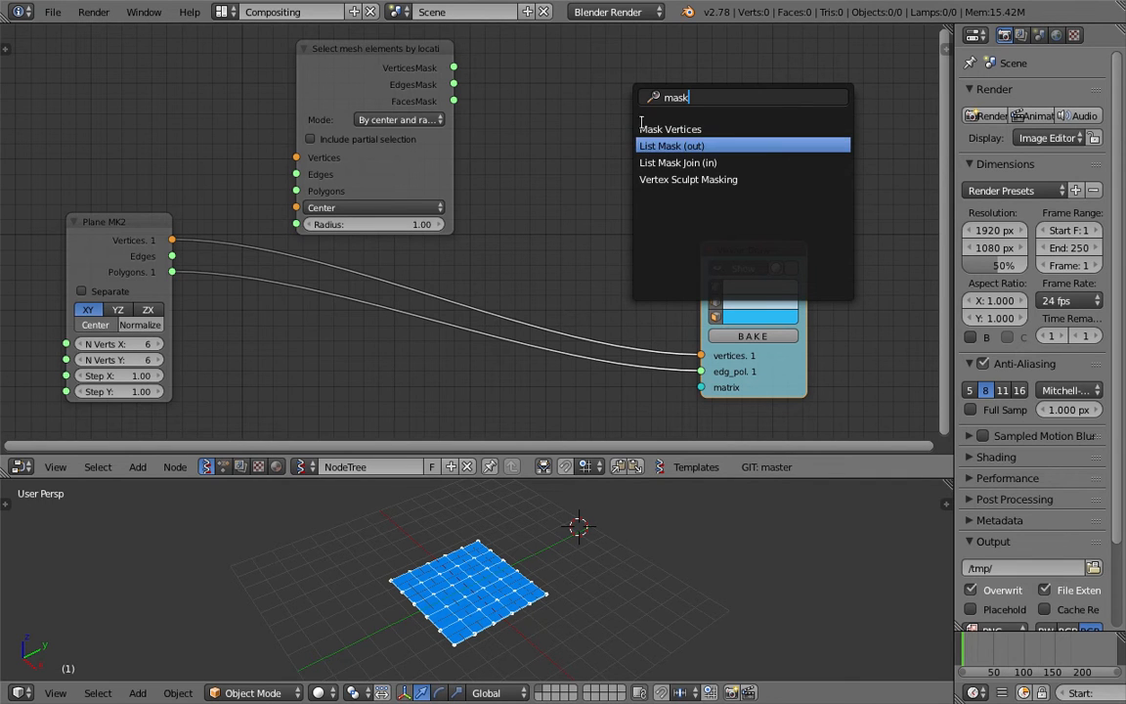
{"action": "key", "text": "Up"}
{"action": "key", "text": "Down"}
{"action": "key", "text": "Down"}
{"action": "key", "text": "Up"}
{"action": "key", "text": "Up"}
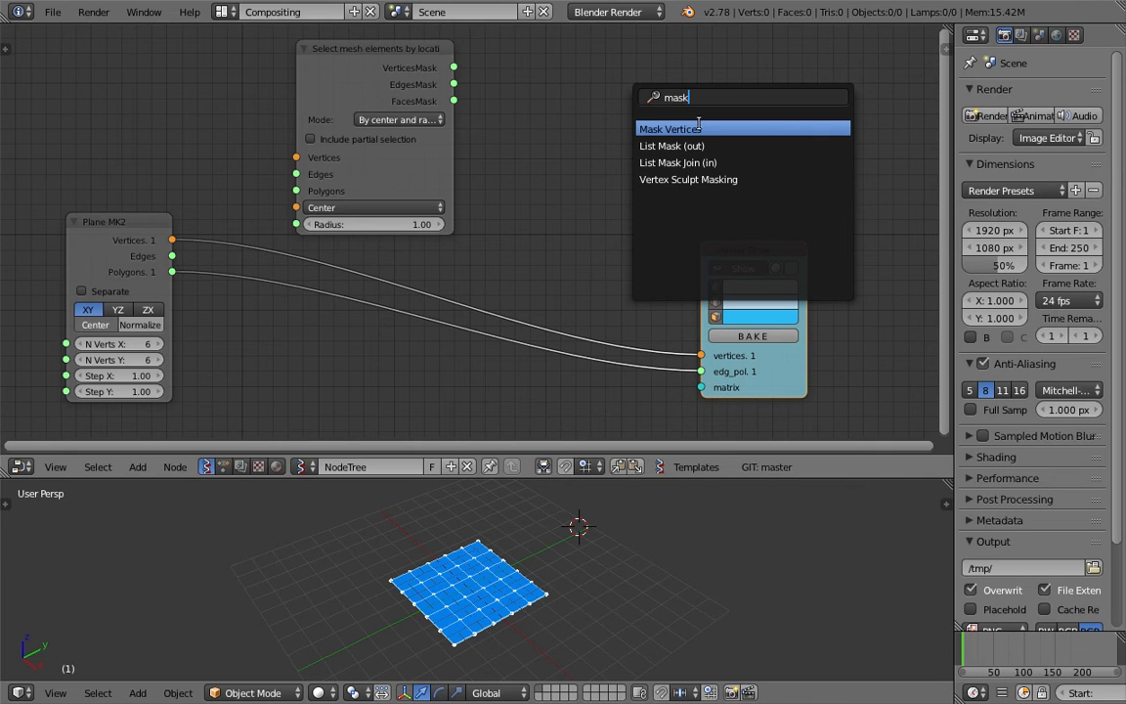
{"action": "key", "text": "Escape"}
{"action": "middle_click_drag", "start_coordinate": [609, 126], "coordinate": [590, 153]}
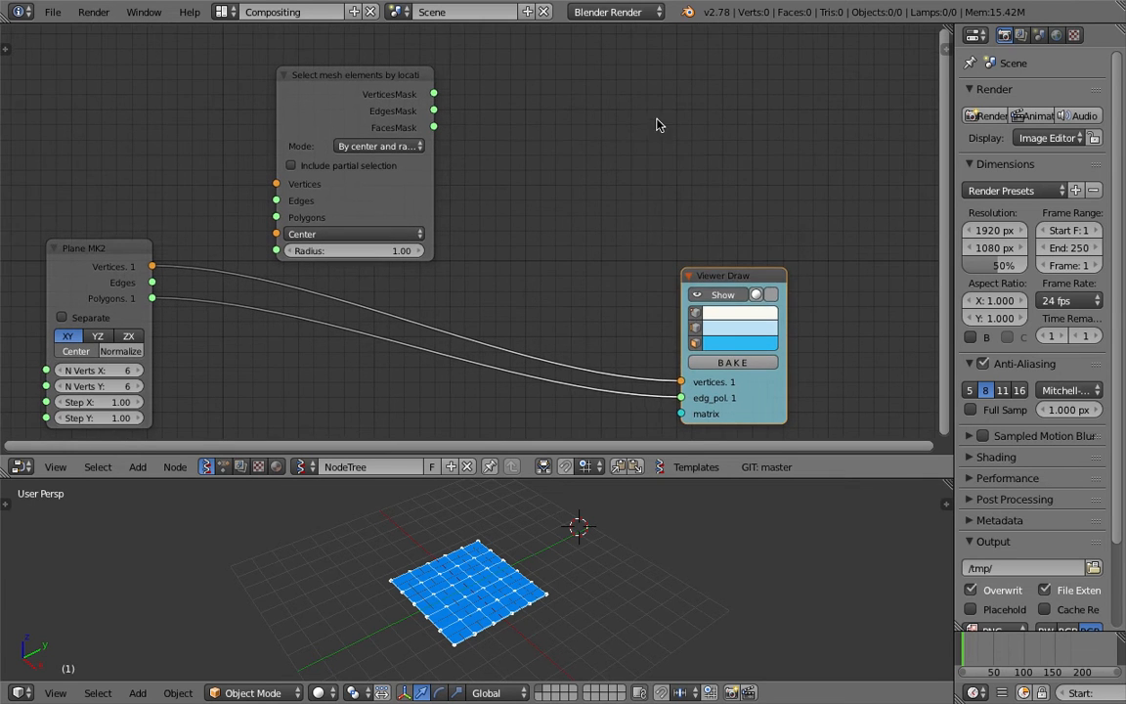
- Add an Extrude Region node and place it between the selection node and Viewer Draw, above the links
{"action": "key", "text": "shift+a"}
{"action": "left_click", "coordinate": [660, 111]}
{"action": "type", "text": "extude"}
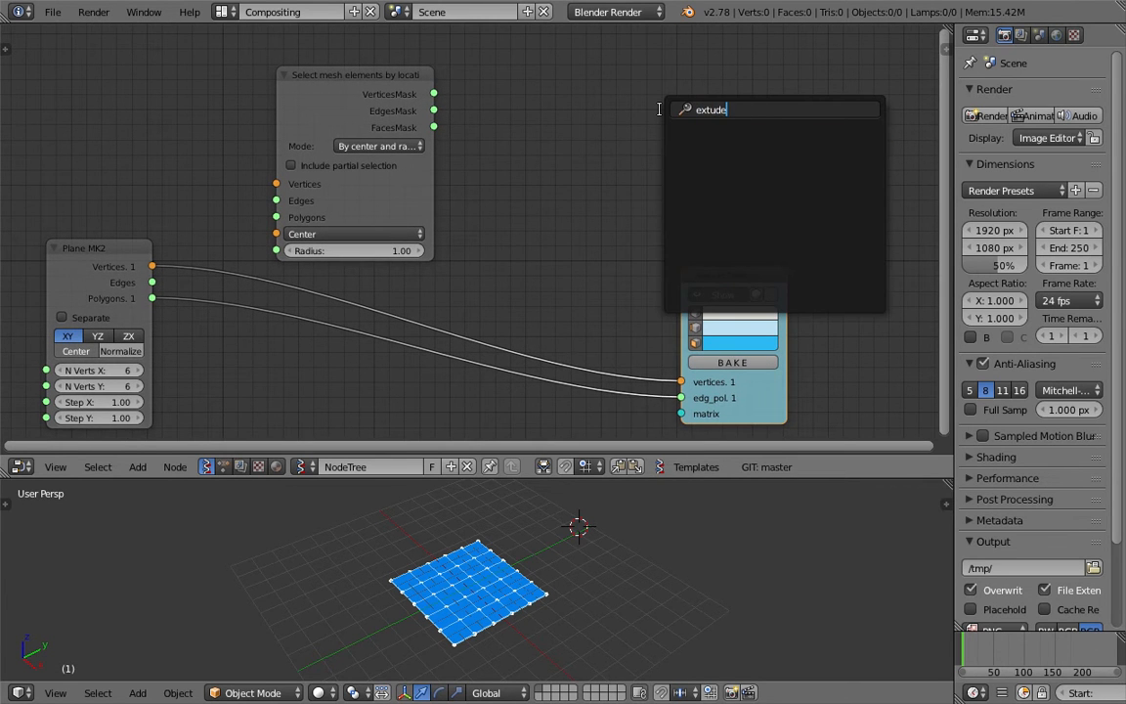
{"action": "key", "text": "BackSpace"}
{"action": "key", "text": "BackSpace"}
{"action": "key", "text": "BackSpace"}
{"action": "type", "text": "r"}
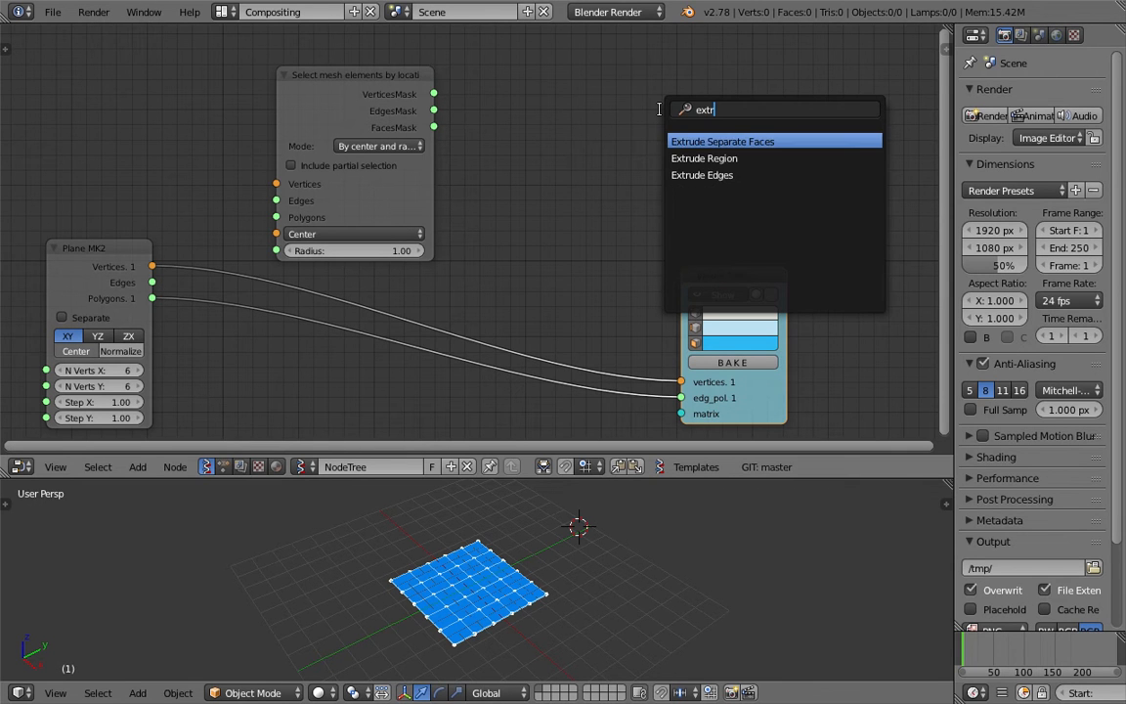
{"action": "key", "text": "Down"}
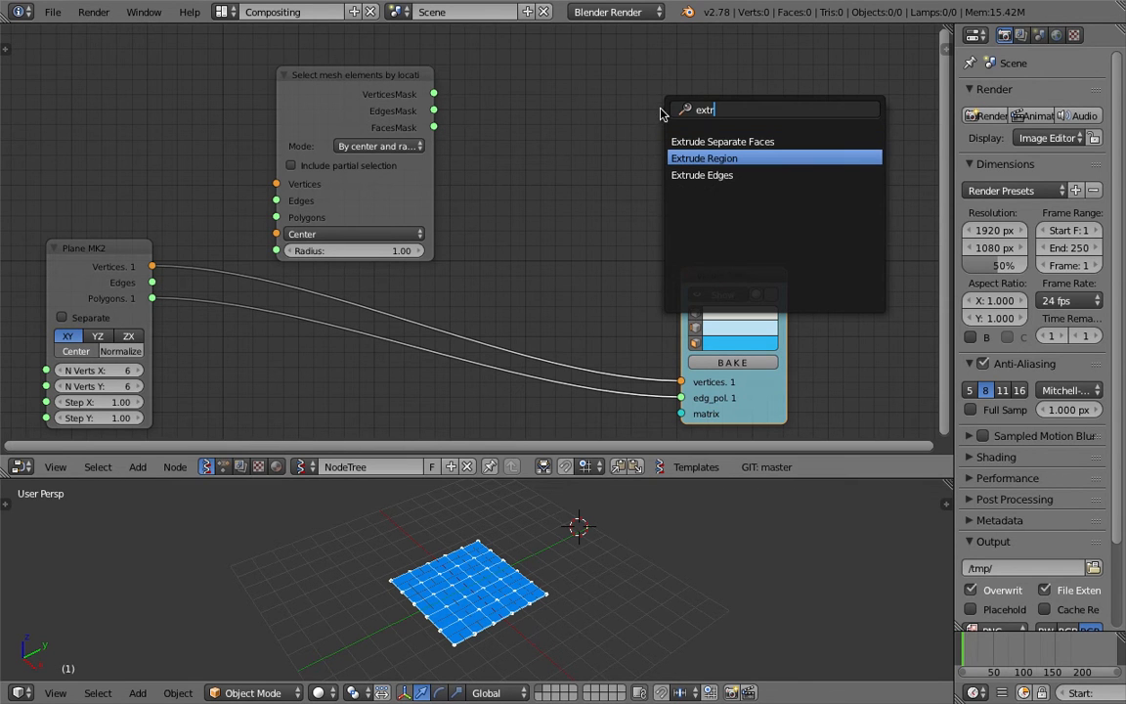
{"action": "key", "text": "Return"}
{"action": "left_click", "coordinate": [571, 26]}
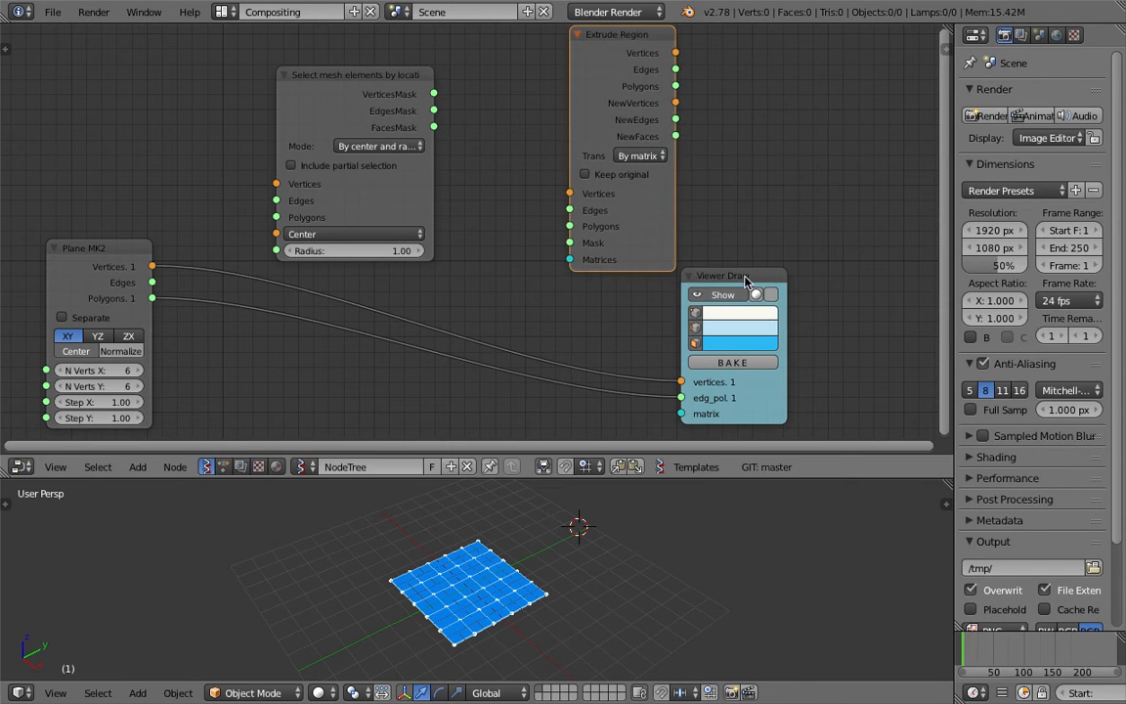
- Rearrange the selection, Extrude Region and Viewer Draw nodes to leave wider gaps between them
{"action": "scroll", "coordinate": [745, 281], "scroll_direction": "up", "scroll_amount": 4}
{"action": "mouse_move", "coordinate": [483, 346]}
{"action": "left_mouse_down"}
{"action": "mouse_move", "coordinate": [392, 305]}
{"action": "mouse_move", "coordinate": [259, 214]}
{"action": "mouse_move", "coordinate": [294, 226]}
{"action": "mouse_move", "coordinate": [466, 349]}
{"action": "left_mouse_up"}
{"action": "left_click_drag", "start_coordinate": [388, 267], "coordinate": [513, 96]}
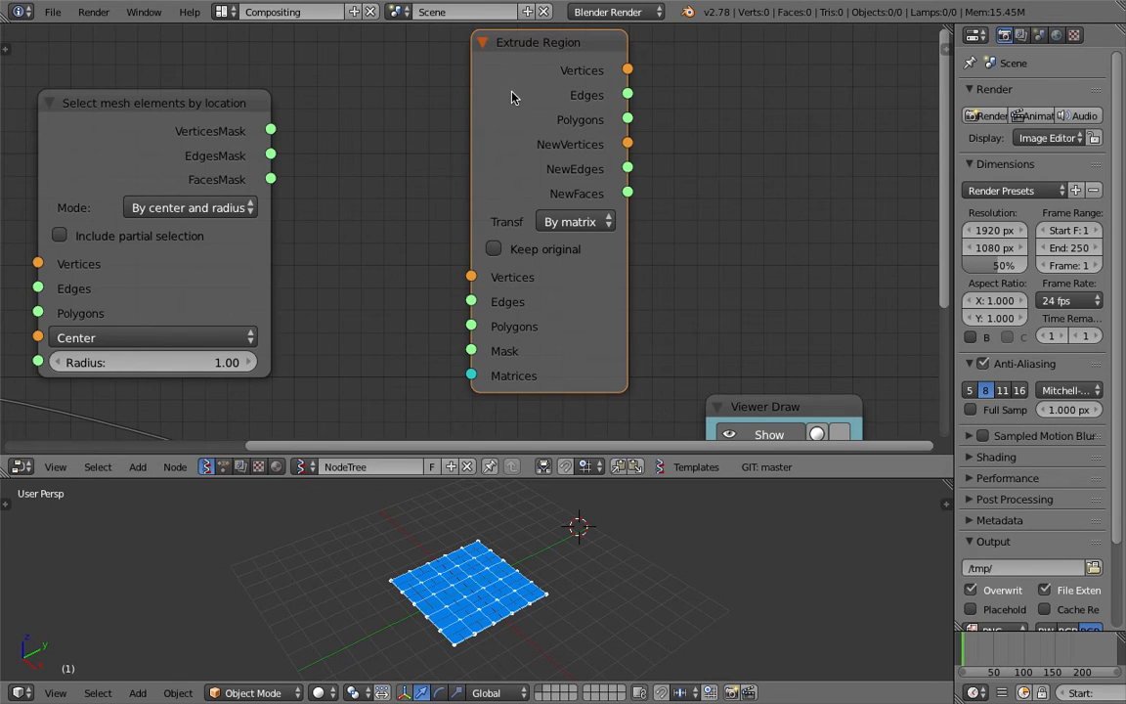
{"action": "scroll", "coordinate": [606, 156], "scroll_direction": "down", "scroll_amount": 2}
{"action": "left_click_drag", "start_coordinate": [722, 382], "coordinate": [807, 394]}
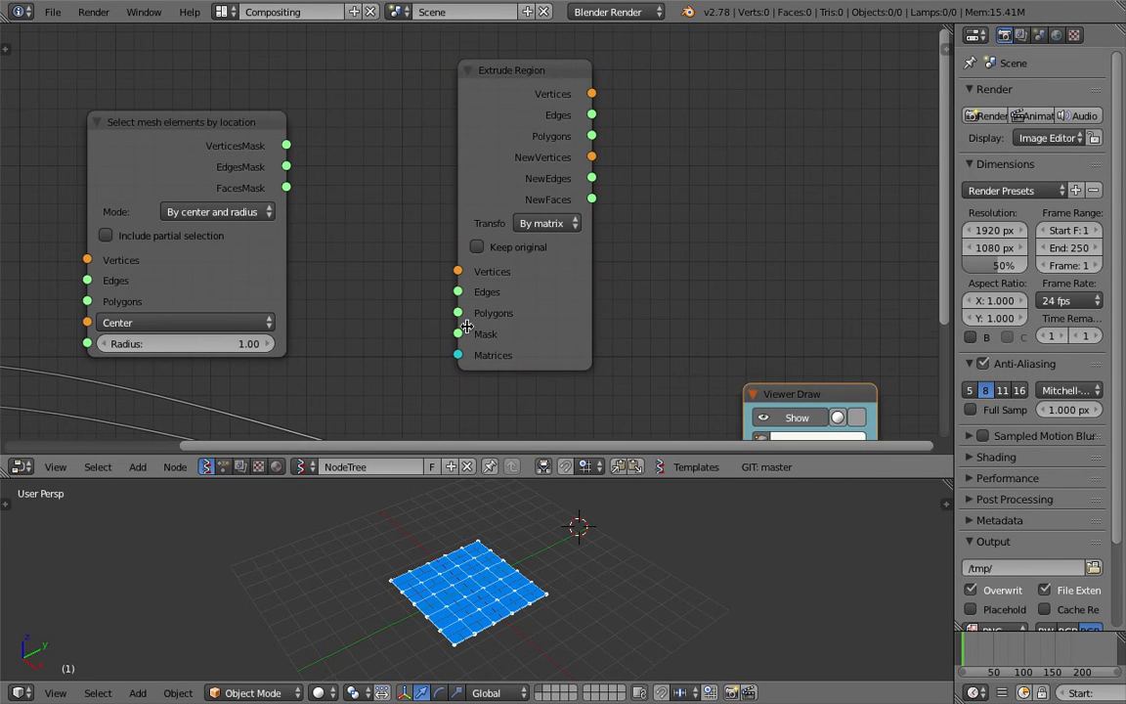
{"action": "scroll", "coordinate": [469, 283], "scroll_direction": "down", "scroll_amount": 3}
{"action": "middle_click_drag", "start_coordinate": [440, 276], "coordinate": [547, 259]}
{"action": "left_click_drag", "start_coordinate": [360, 136], "coordinate": [253, 118]}
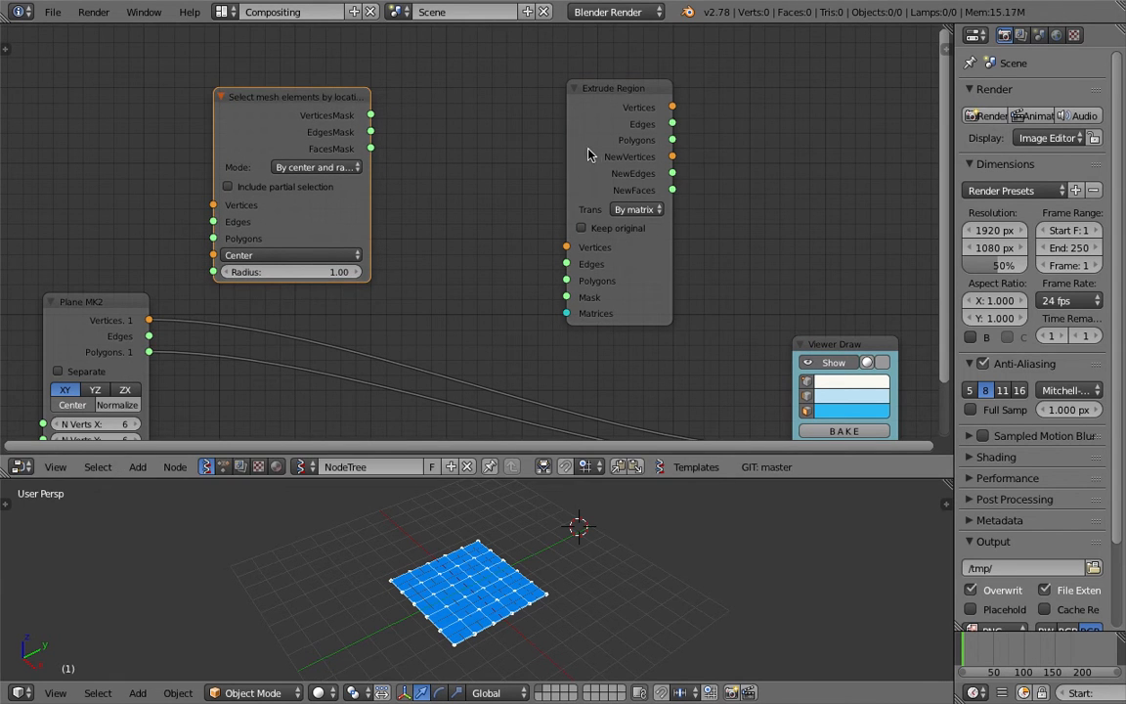
{"action": "left_click_drag", "start_coordinate": [605, 140], "coordinate": [570, 122]}
{"action": "middle_click_drag", "start_coordinate": [650, 153], "coordinate": [589, 153]}
- Add a Mask Vertices node and place it beside the outputs of the Extrude Region node
{"action": "key", "text": "space"}
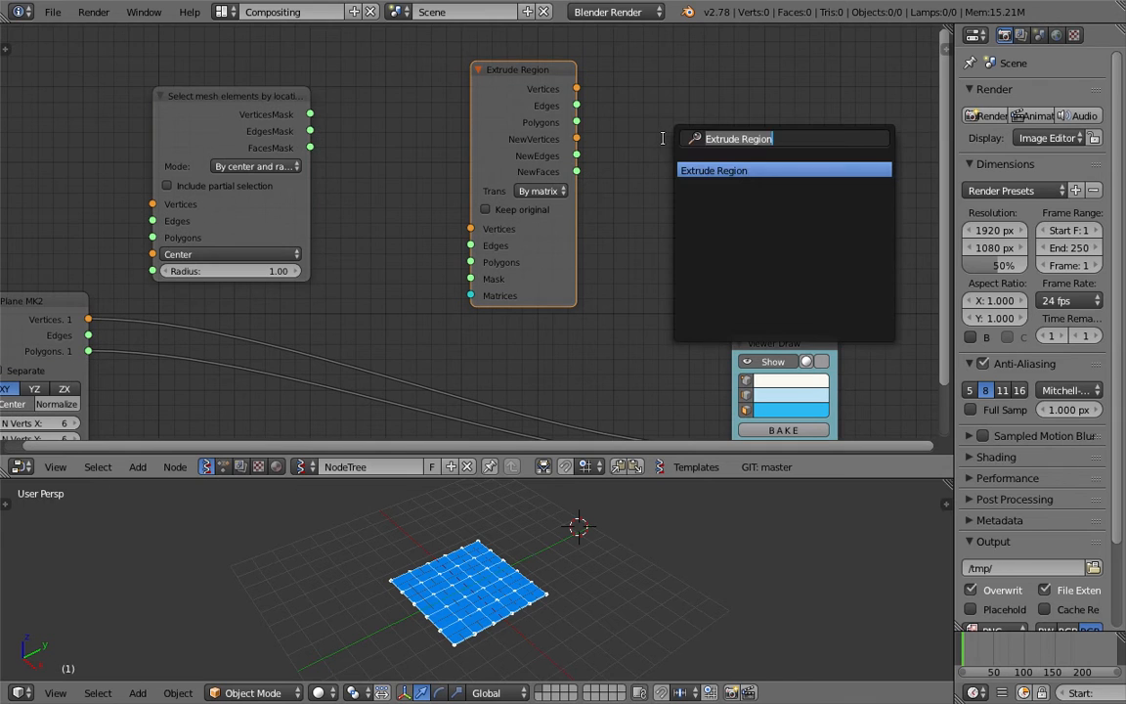
{"action": "type", "text": "list"}
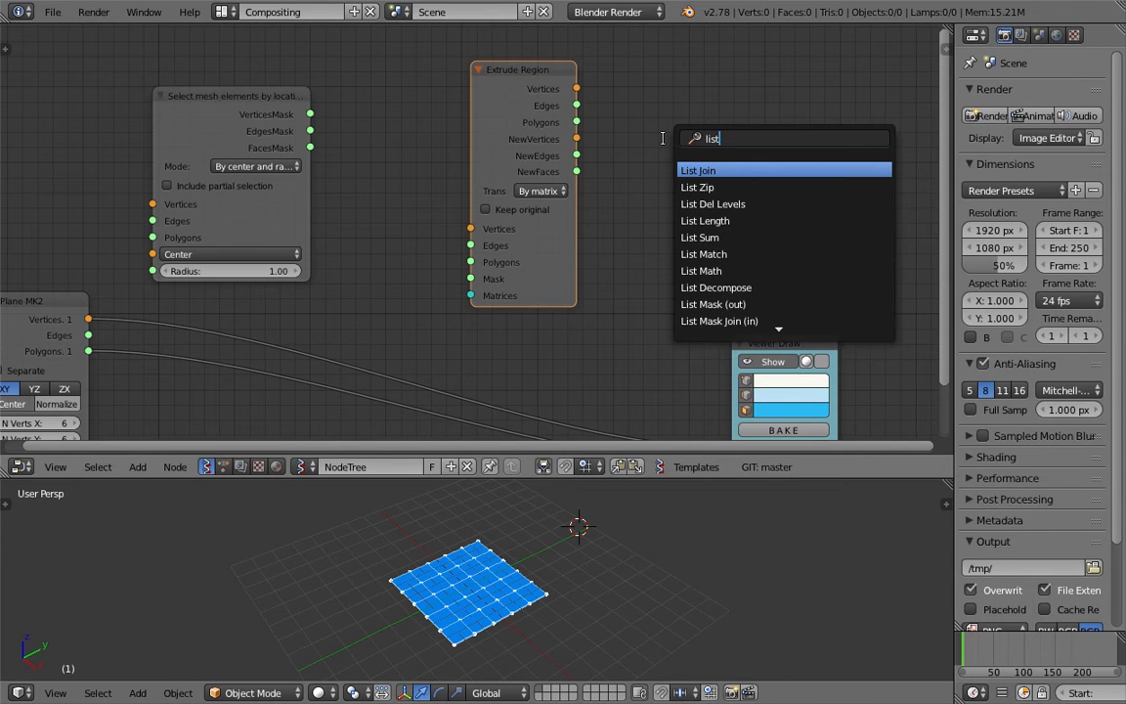
{"action": "type", "text": "mask"}
{"action": "key", "text": "Down"}
{"action": "key", "text": "Up"}
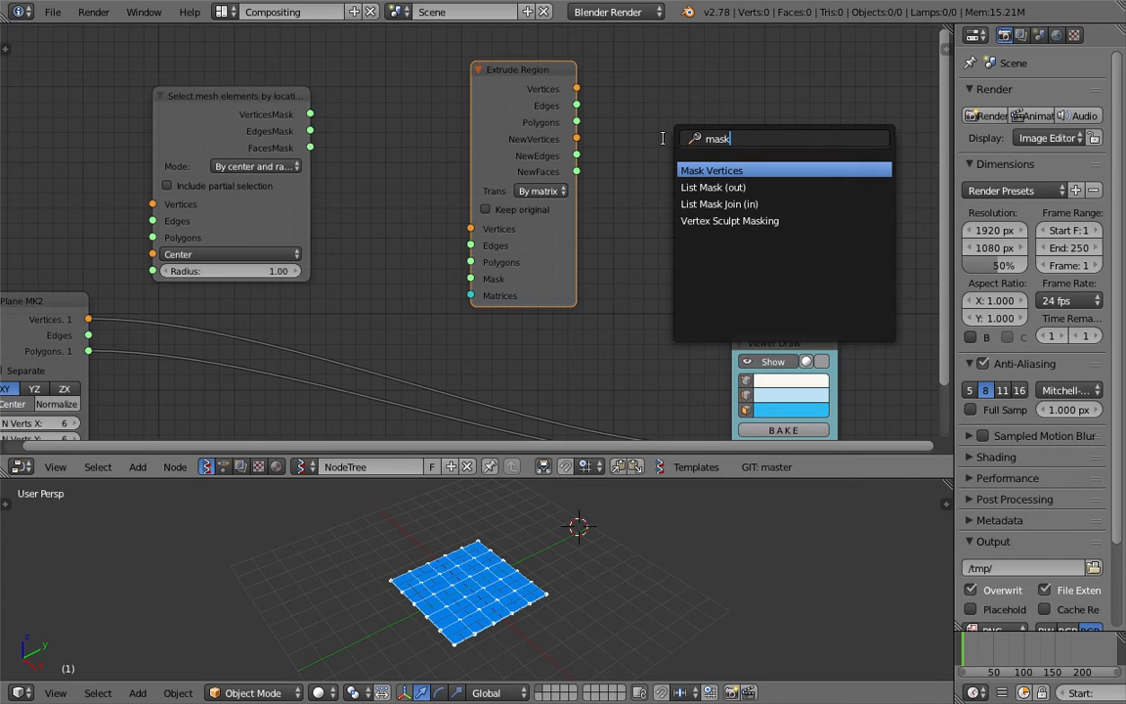
{"action": "key", "text": "Return"}
{"action": "left_click", "coordinate": [665, 138]}
{"action": "middle_click_drag", "start_coordinate": [656, 97], "coordinate": [574, 85]}
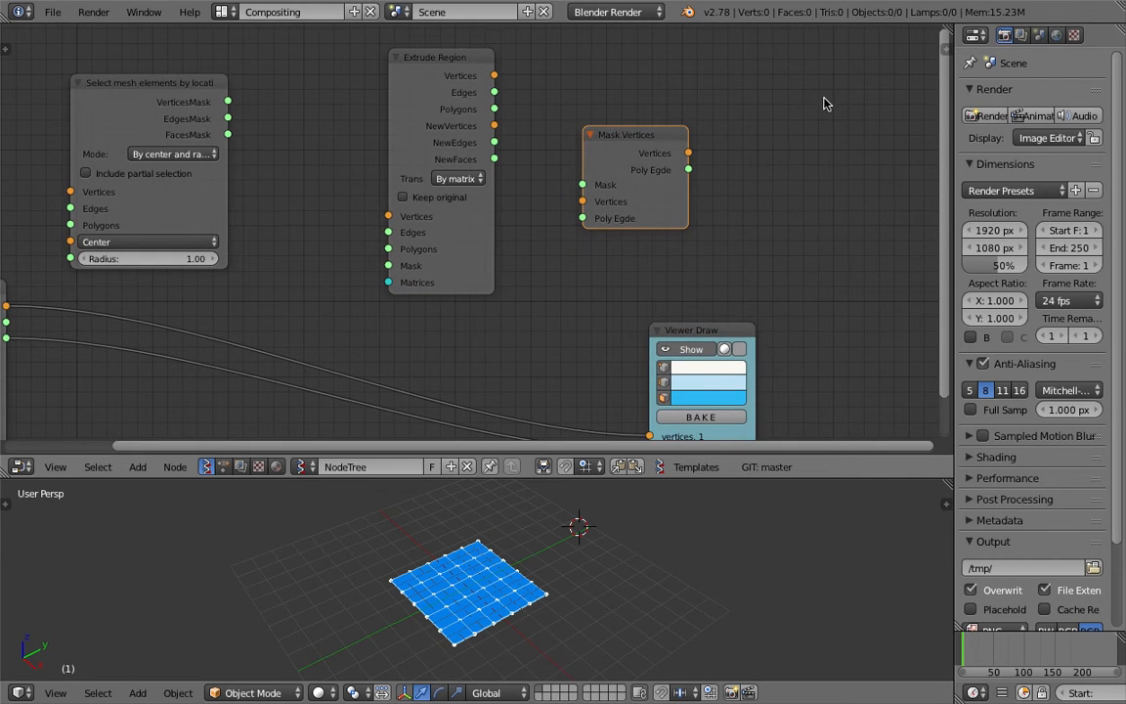
- Add a List Mask (out) node and place it past the Mask Vertices node
{"action": "key", "text": "shift+a"}
{"action": "left_click", "coordinate": [820, 99]}
{"action": "type", "text": "mask"}
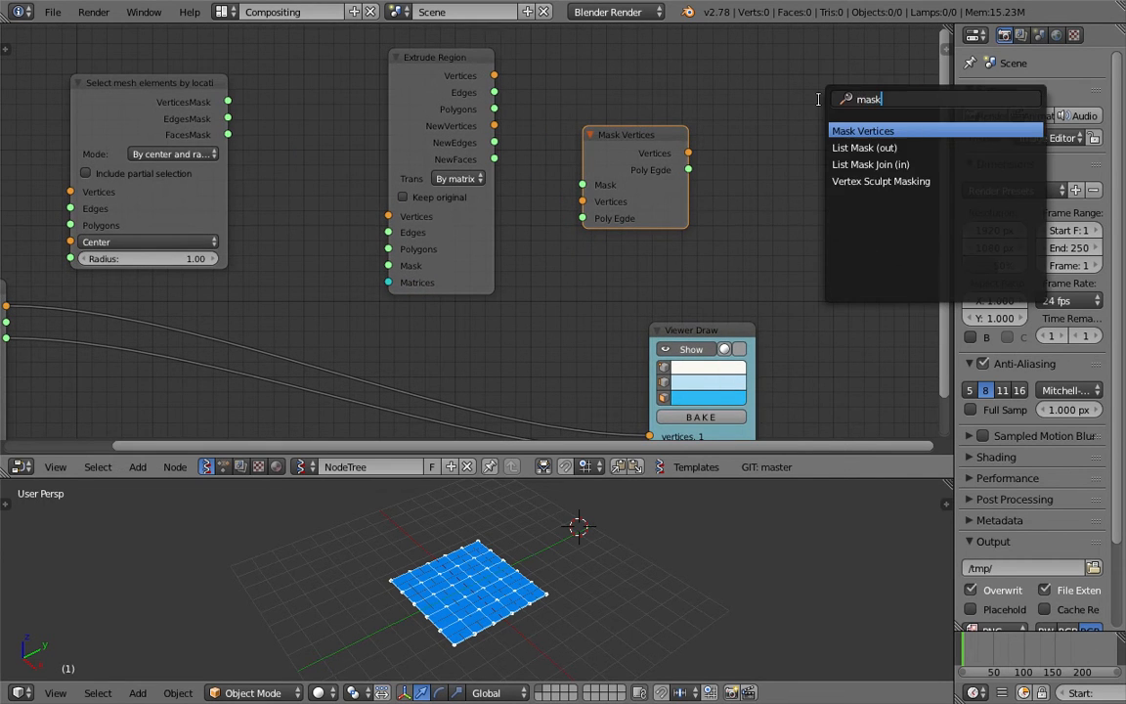
{"action": "key", "text": "Down"}
{"action": "key", "text": "Return"}
{"action": "left_click", "coordinate": [841, 93]}
{"action": "middle_click_drag", "start_coordinate": [841, 93], "coordinate": [684, 119]}
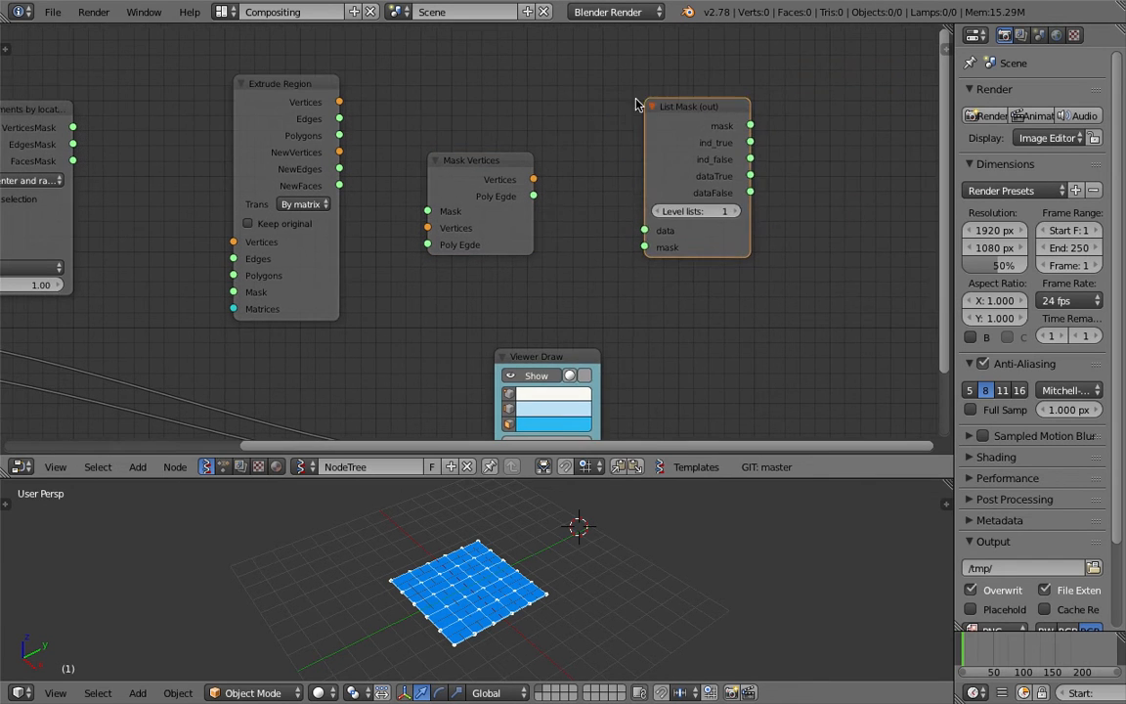
- Add a List Mask Join (in) node near the List Mask (out) node
{"action": "key", "text": "shift+a"}
{"action": "left_click", "coordinate": [637, 92]}
{"action": "type", "text": "list mas"}
{"action": "key", "text": "Down"}
{"action": "key", "text": "Return"}
{"action": "left_click", "coordinate": [797, 126]}
- Arrange List Mask Join (in) directly below List Mask (out), leaving empty canvas beside the pair
{"action": "middle_click_drag", "start_coordinate": [797, 126], "coordinate": [584, 137]}
{"action": "left_click_drag", "start_coordinate": [513, 130], "coordinate": [532, 138]}
{"action": "left_click_drag", "start_coordinate": [671, 161], "coordinate": [700, 195]}
{"action": "left_click", "coordinate": [510, 121]}
{"action": "left_click_drag", "start_coordinate": [511, 122], "coordinate": [668, 9]}
{"action": "middle_click_drag", "start_coordinate": [732, 218], "coordinate": [700, 262]}
{"action": "left_click_drag", "start_coordinate": [640, 200], "coordinate": [598, 241]}
{"action": "middle_click_drag", "start_coordinate": [613, 180], "coordinate": [511, 240]}
{"action": "scroll", "coordinate": [594, 201], "scroll_direction": "down", "scroll_amount": 2}
{"action": "scroll", "coordinate": [495, 209], "scroll_direction": "up", "scroll_amount": 1}
- Sketch a grease pencil diagram of a line forking to two scribbles, with a bracket joining them into a circled mark
{"action": "middle_click_drag", "start_coordinate": [655, 257], "coordinate": [617, 258]}
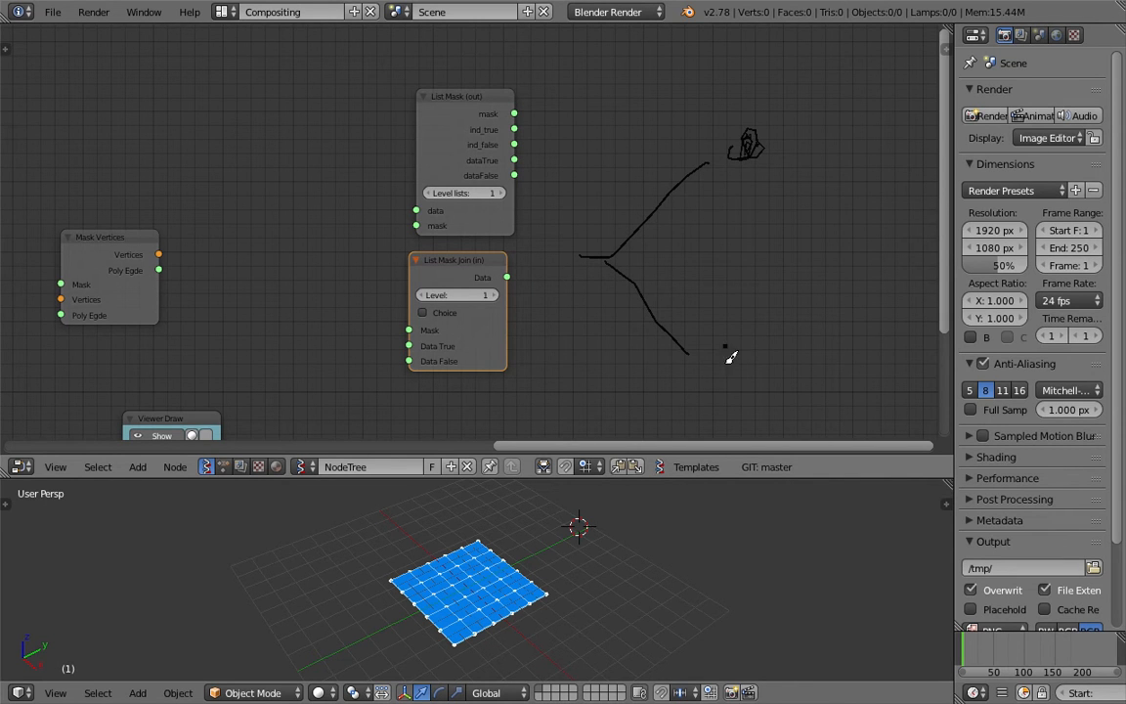
{"action": "middle_click_drag", "start_coordinate": [791, 255], "coordinate": [714, 264]}
{"action": "mouse_move", "coordinate": [733, 151]}
{"action": "left_mouse_down"}
{"action": "mouse_move", "coordinate": [789, 374]}
{"action": "mouse_move", "coordinate": [766, 407]}
{"action": "left_mouse_up"}
{"action": "middle_click_drag", "start_coordinate": [772, 227], "coordinate": [658, 238]}
{"action": "mouse_move", "coordinate": [772, 200]}
{"action": "left_mouse_down"}
{"action": "mouse_move", "coordinate": [754, 216]}
{"action": "mouse_move", "coordinate": [787, 226]}
{"action": "mouse_move", "coordinate": [797, 245]}
{"action": "left_mouse_up"}
{"action": "scroll", "coordinate": [798, 246], "scroll_direction": "down", "scroll_amount": 2}
{"action": "middle_click_drag", "start_coordinate": [557, 187], "coordinate": [610, 169]}
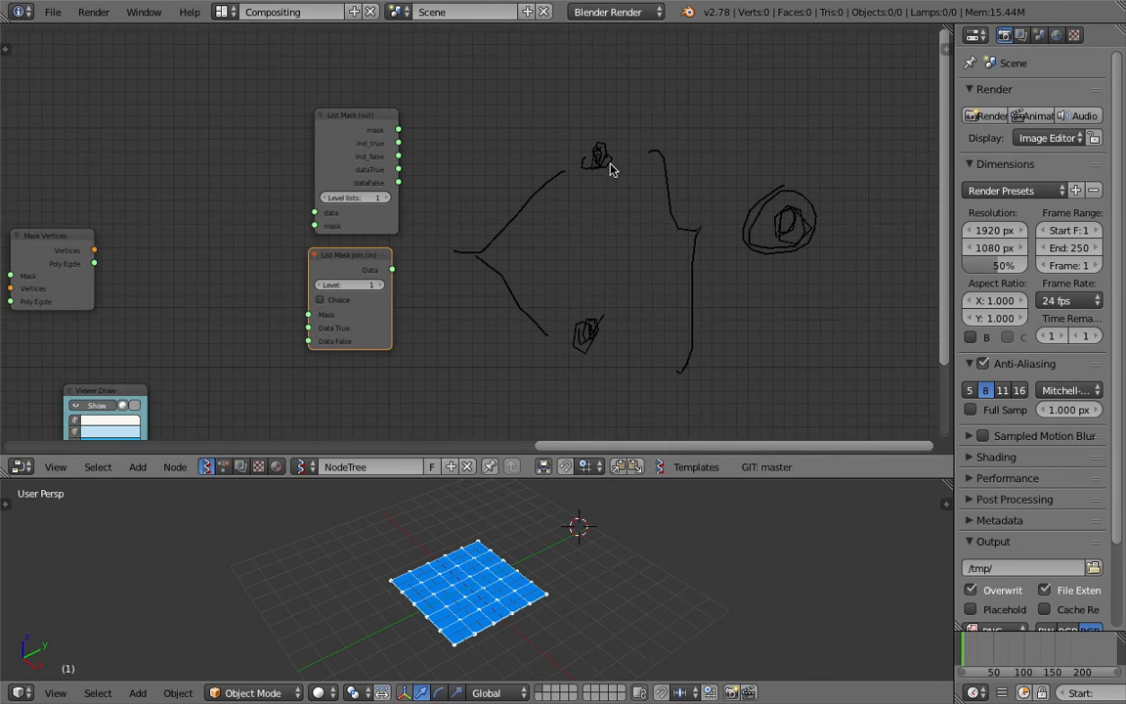
- Delete the grease pencil layer holding the sketch and save the file
{"action": "left_click", "coordinate": [947, 51]}
{"action": "scroll", "coordinate": [873, 252], "scroll_direction": "down", "scroll_amount": 6}
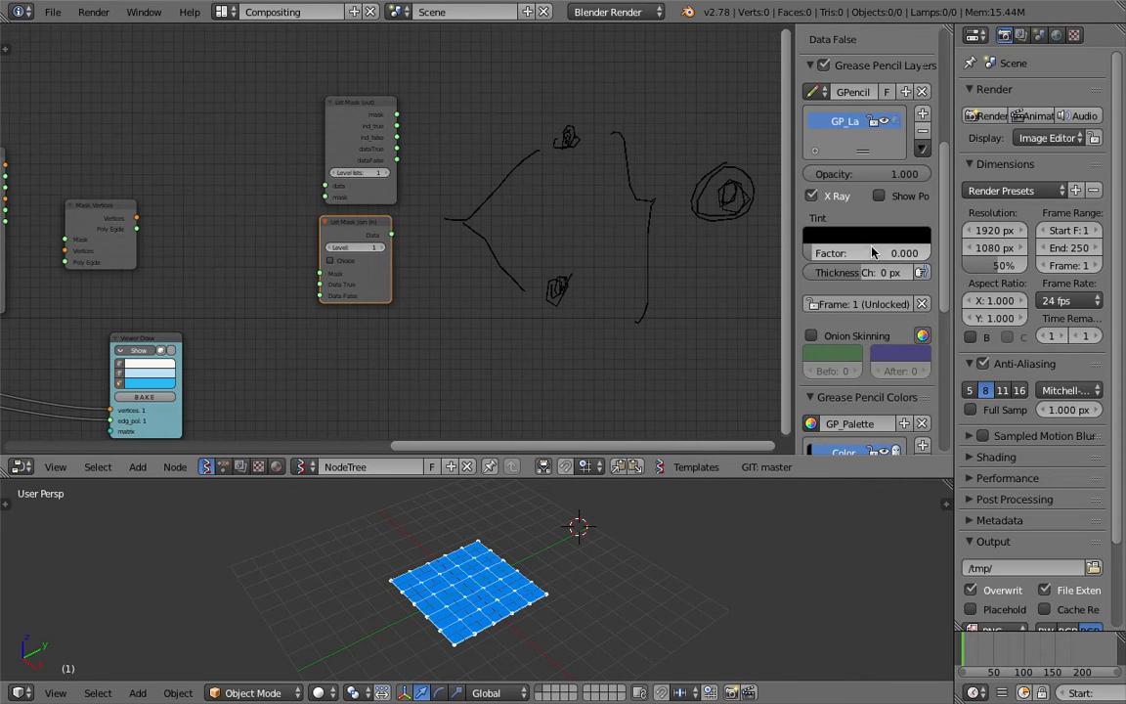
{"action": "scroll", "coordinate": [885, 252], "scroll_direction": "up", "scroll_amount": 3}
{"action": "left_click", "coordinate": [921, 271]}
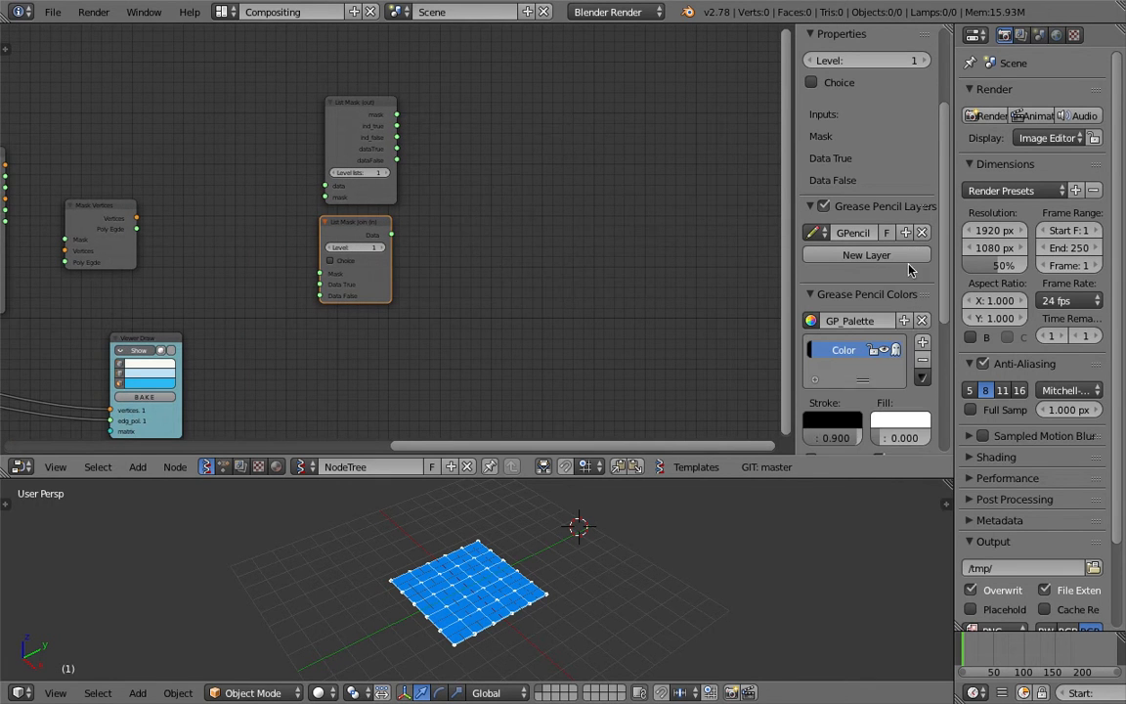
{"action": "scroll", "coordinate": [706, 200], "scroll_direction": "up", "scroll_amount": 1}
{"action": "left_click_drag", "start_coordinate": [797, 179], "coordinate": [1109, 196]}
{"action": "middle_click_drag", "start_coordinate": [470, 243], "coordinate": [739, 239]}
{"action": "scroll", "coordinate": [768, 225], "scroll_direction": "up", "scroll_amount": 2}
{"action": "key", "text": "ctrl+s"}
{"action": "left_click", "coordinate": [757, 229]}
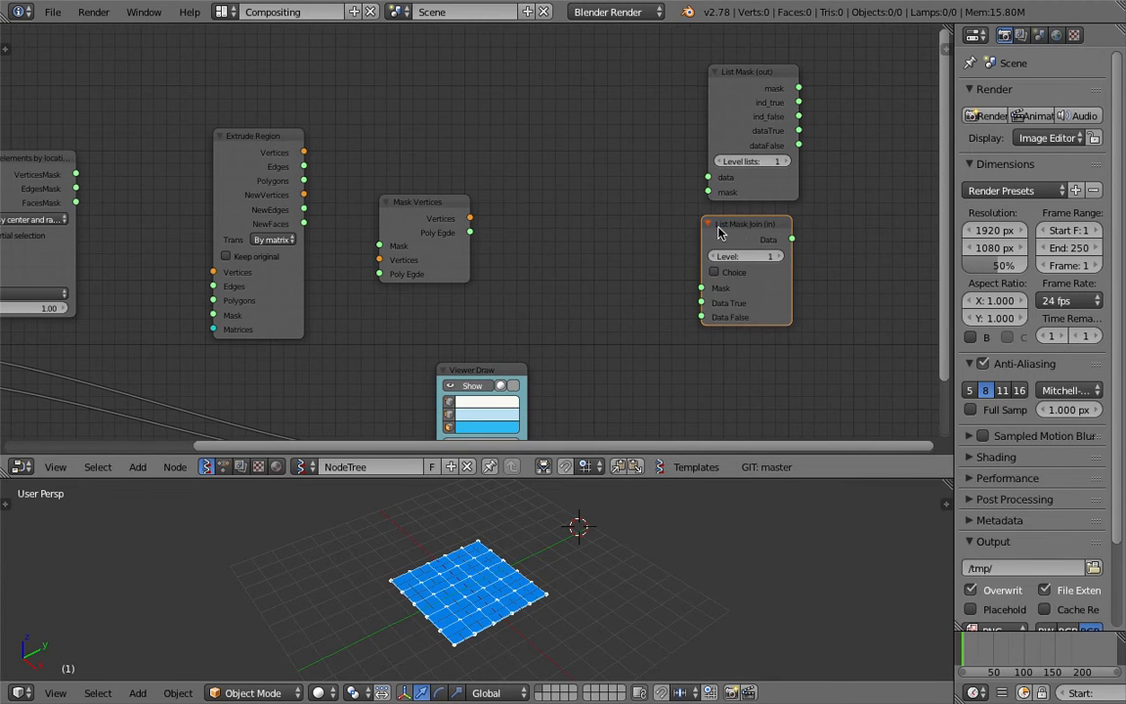
- Move the List Mask (out) and List Mask Join (in) nodes closer to Mask Vertices, then delete both
{"action": "left_click_drag", "start_coordinate": [719, 232], "coordinate": [624, 236]}
{"action": "left_click_drag", "start_coordinate": [749, 81], "coordinate": [654, 93]}
{"action": "left_click", "coordinate": [654, 233]}
{"action": "left_click", "coordinate": [651, 97], "text": "shift"}
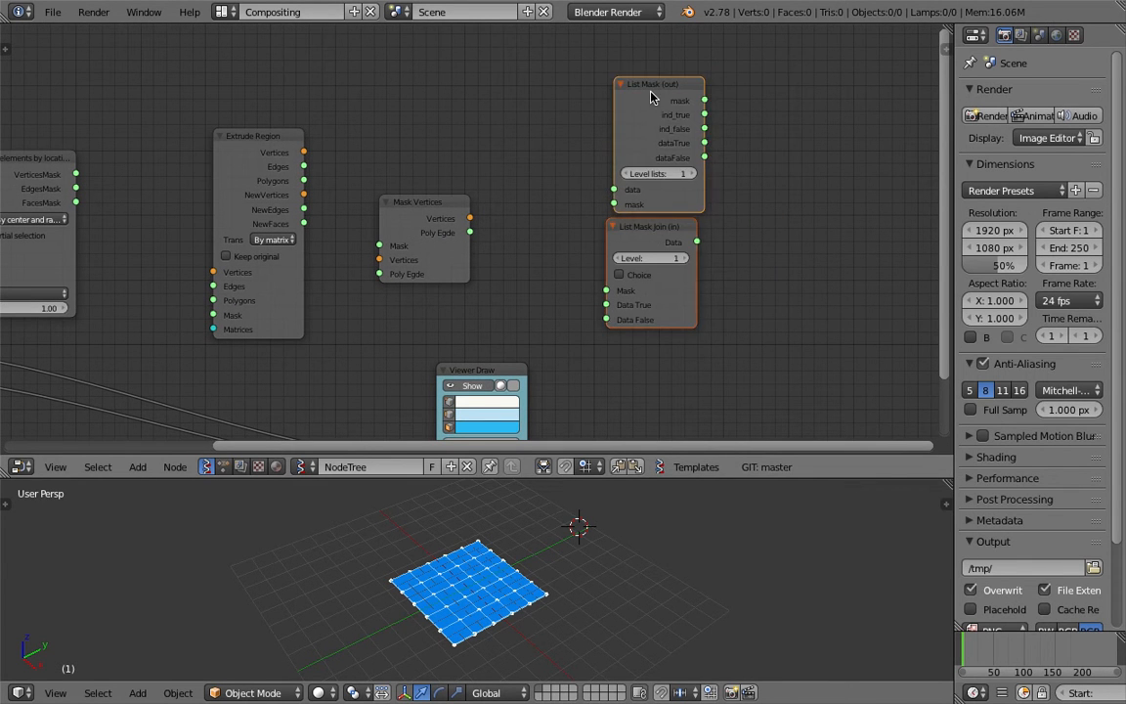
{"action": "key", "text": "x"}
- Move Viewer Draw farther out, raise Extrude Region, and place Mask Vertices between them at a lower height
{"action": "middle_click_drag", "start_coordinate": [570, 217], "coordinate": [641, 211]}
{"action": "left_click_drag", "start_coordinate": [494, 193], "coordinate": [604, 166]}
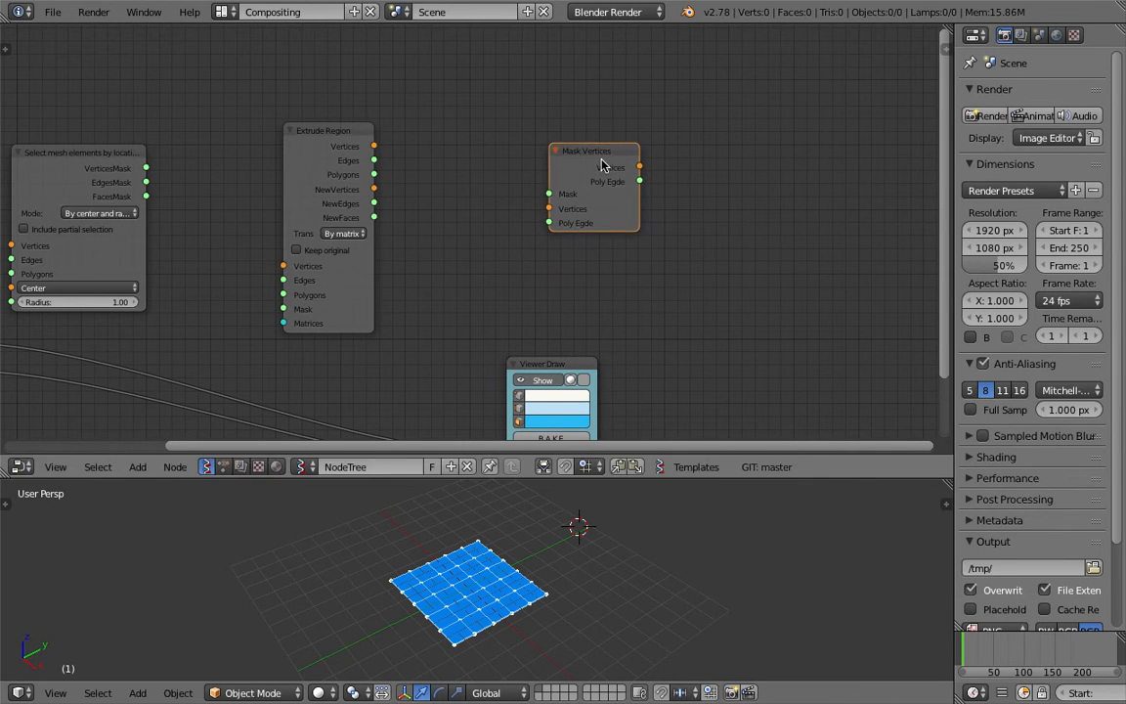
{"action": "left_click_drag", "start_coordinate": [565, 368], "coordinate": [731, 345]}
{"action": "scroll", "coordinate": [483, 278], "scroll_direction": "down", "scroll_amount": 3}
{"action": "middle_click_drag", "start_coordinate": [483, 279], "coordinate": [625, 230]}
{"action": "mouse_move", "coordinate": [677, 143]}
{"action": "left_mouse_down"}
{"action": "mouse_move", "coordinate": [593, 178]}
{"action": "mouse_move", "coordinate": [567, 207]}
{"action": "left_mouse_up"}
{"action": "left_click_drag", "start_coordinate": [503, 155], "coordinate": [471, 92]}
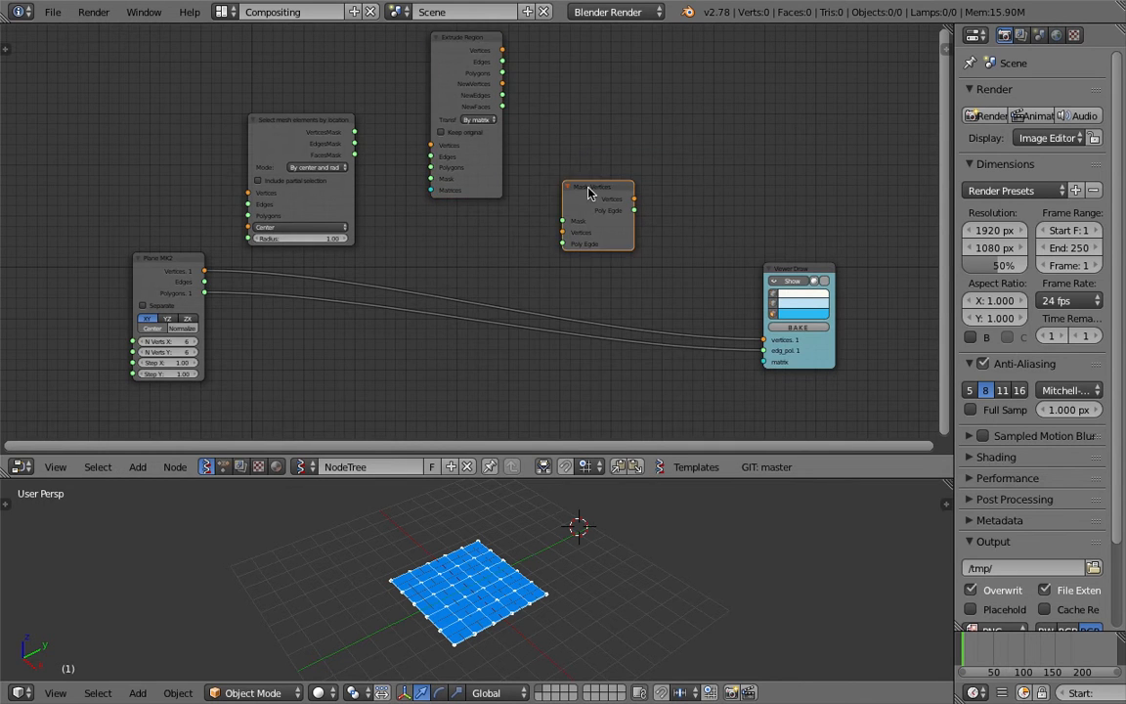
- Fine-tune the layout by placing Mask Vertices below Extrude Region and nudging the Plane and Viewer Draw nodes
{"action": "left_click_drag", "start_coordinate": [590, 190], "coordinate": [580, 201]}
{"action": "middle_click_drag", "start_coordinate": [525, 167], "coordinate": [541, 232]}
{"action": "scroll", "coordinate": [541, 232], "scroll_direction": "up", "scroll_amount": 1}
{"action": "left_click_drag", "start_coordinate": [467, 121], "coordinate": [469, 108]}
{"action": "left_click_drag", "start_coordinate": [598, 259], "coordinate": [542, 258]}
{"action": "middle_click_drag", "start_coordinate": [542, 258], "coordinate": [557, 231]}
{"action": "left_click_drag", "start_coordinate": [514, 184], "coordinate": [562, 148]}
{"action": "middle_click_drag", "start_coordinate": [501, 202], "coordinate": [538, 186]}
{"action": "left_click_drag", "start_coordinate": [151, 305], "coordinate": [138, 301]}
{"action": "left_click_drag", "start_coordinate": [904, 312], "coordinate": [858, 289]}
{"action": "middle_click_drag", "start_coordinate": [858, 289], "coordinate": [801, 214]}
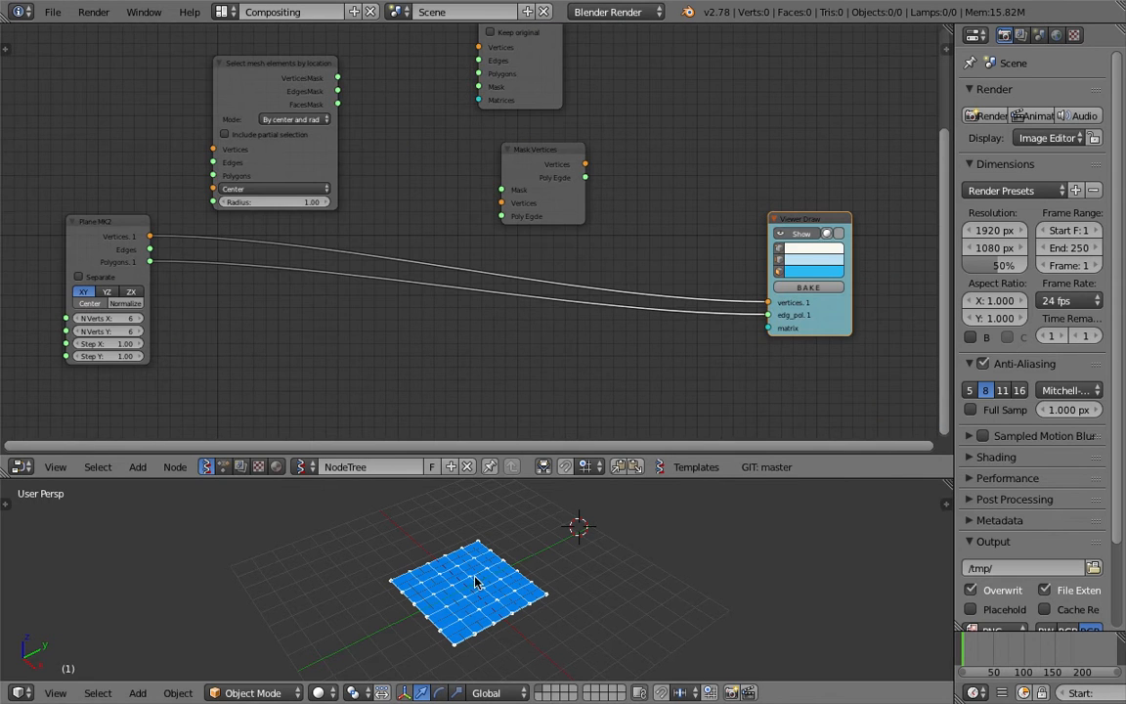
- Link the plane's Vertices and Polygons outputs to the matching inputs of the Select mesh elements by location node
{"action": "middle_click_drag", "start_coordinate": [153, 235], "coordinate": [196, 239]}
{"action": "left_click_drag", "start_coordinate": [196, 238], "coordinate": [202, 198]}
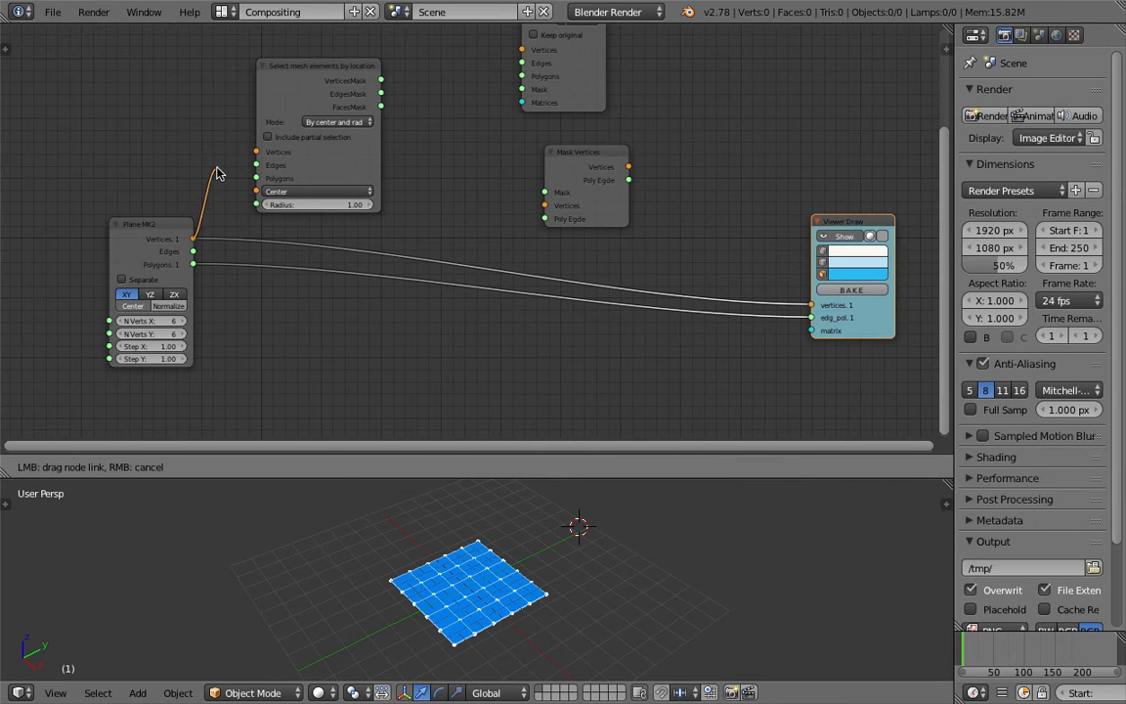
{"action": "left_click_drag", "start_coordinate": [243, 153], "coordinate": [257, 154]}
{"action": "left_click_drag", "start_coordinate": [194, 265], "coordinate": [255, 178]}
- Move the selection node farther from the plane node and widen it
{"action": "left_click_drag", "start_coordinate": [342, 163], "coordinate": [383, 174]}
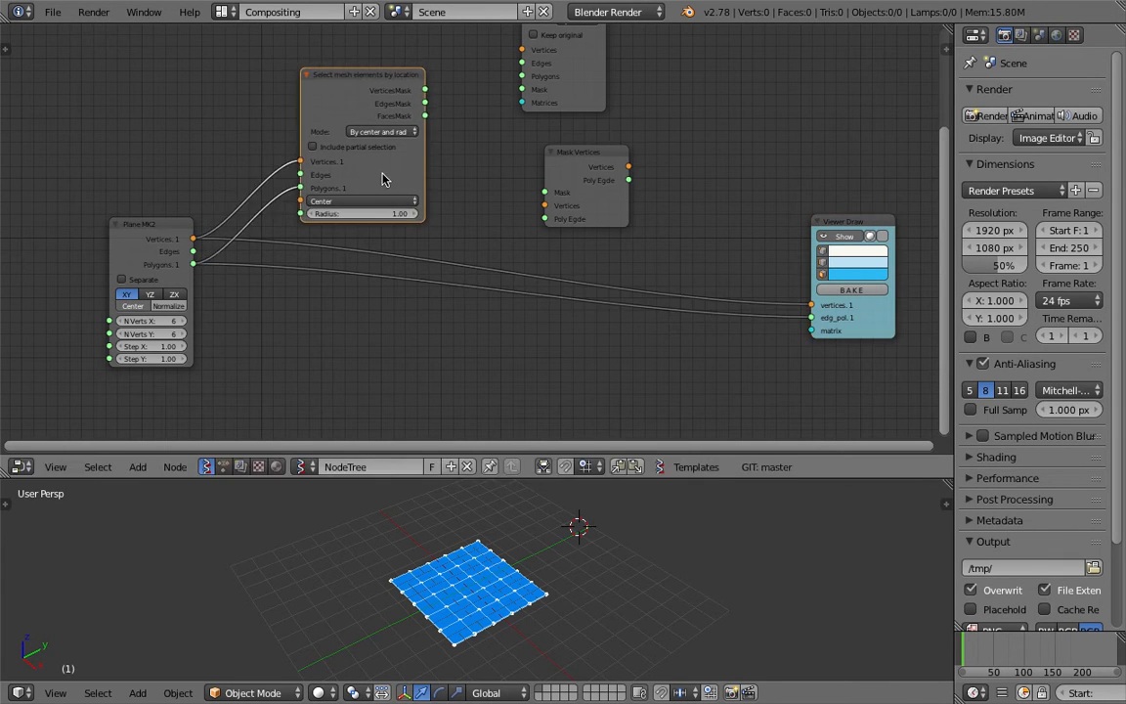
{"action": "scroll", "coordinate": [368, 154], "scroll_direction": "up", "scroll_amount": 7}
{"action": "left_click_drag", "start_coordinate": [452, 184], "coordinate": [501, 184]}
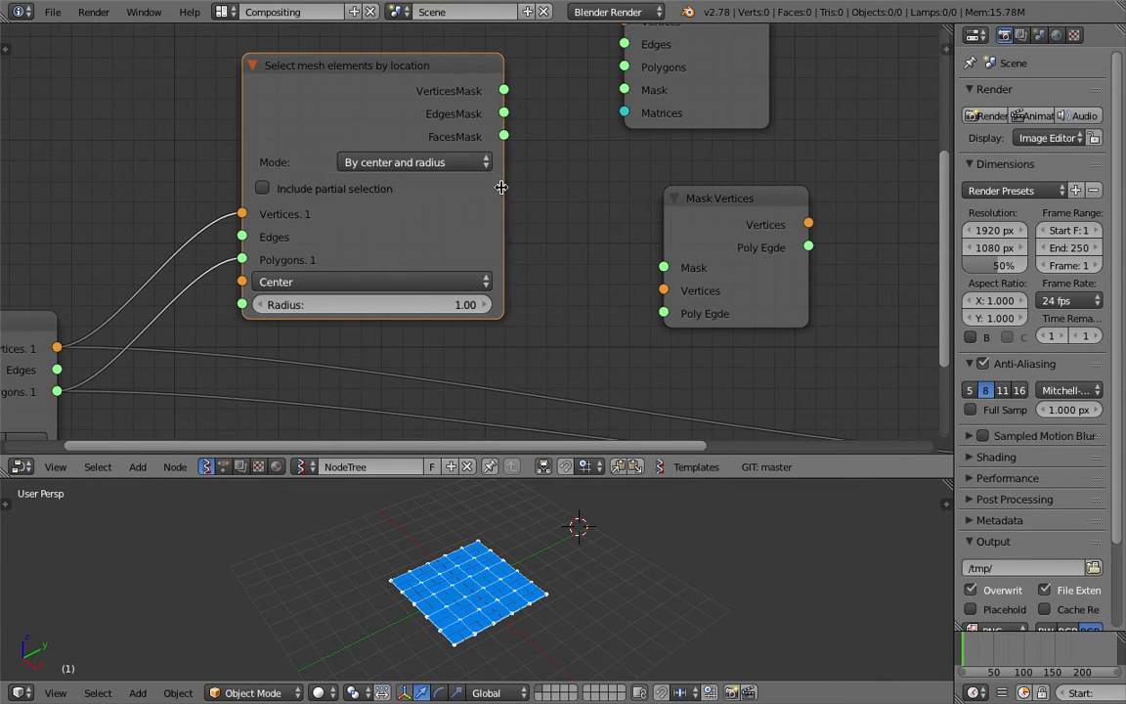
{"action": "scroll", "coordinate": [434, 166], "scroll_direction": "down", "scroll_amount": 3}
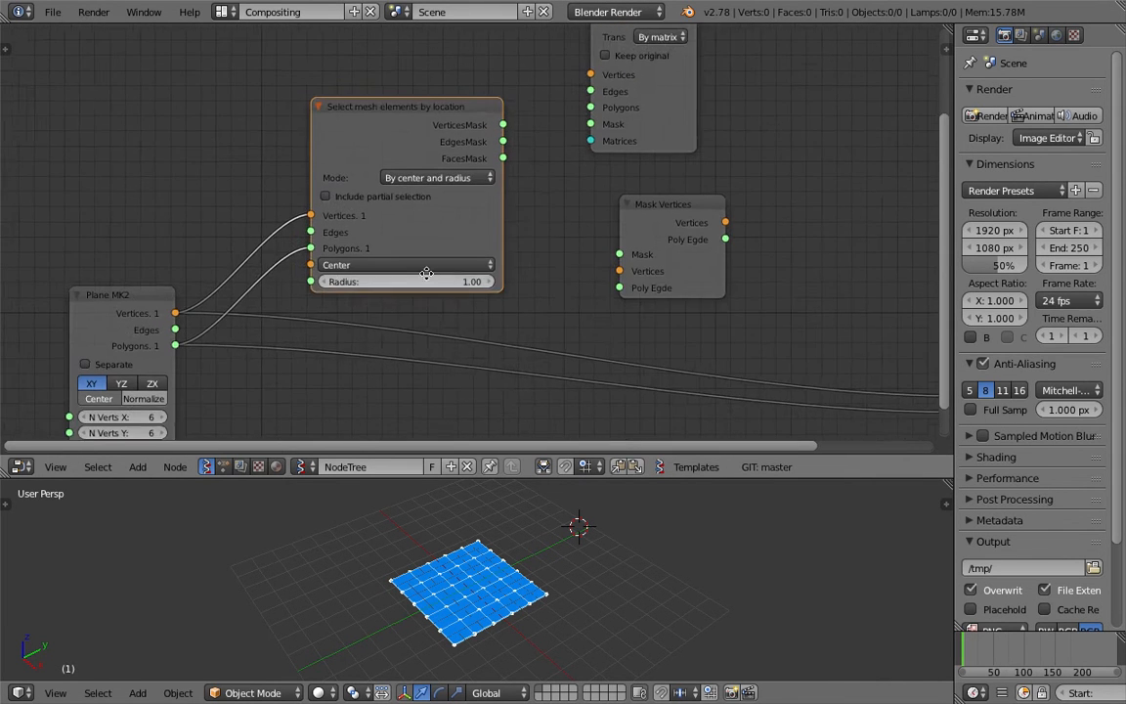
{"action": "scroll", "coordinate": [448, 235], "scroll_direction": "up", "scroll_amount": 1}
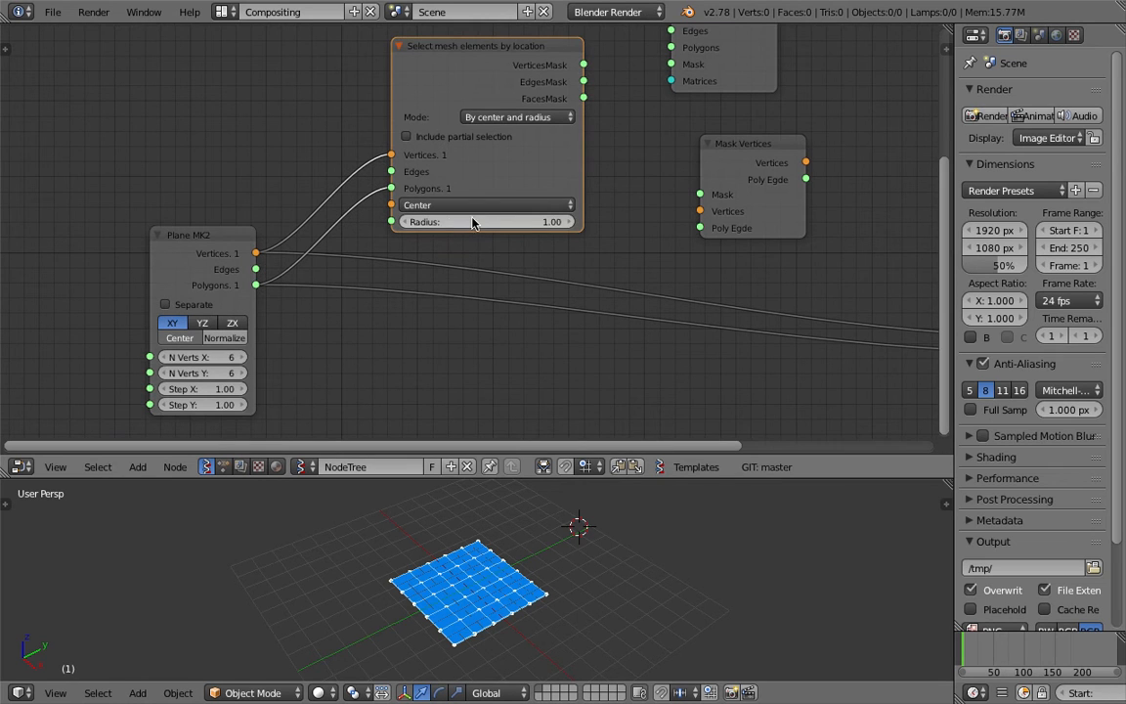
{"action": "mouse_move", "coordinate": [579, 585]}
{"action": "middle_mouse_down"}
{"action": "mouse_move", "coordinate": [597, 556]}
{"action": "mouse_move", "coordinate": [595, 570]}
{"action": "middle_mouse_up"}
{"action": "left_click", "coordinate": [513, 208]}
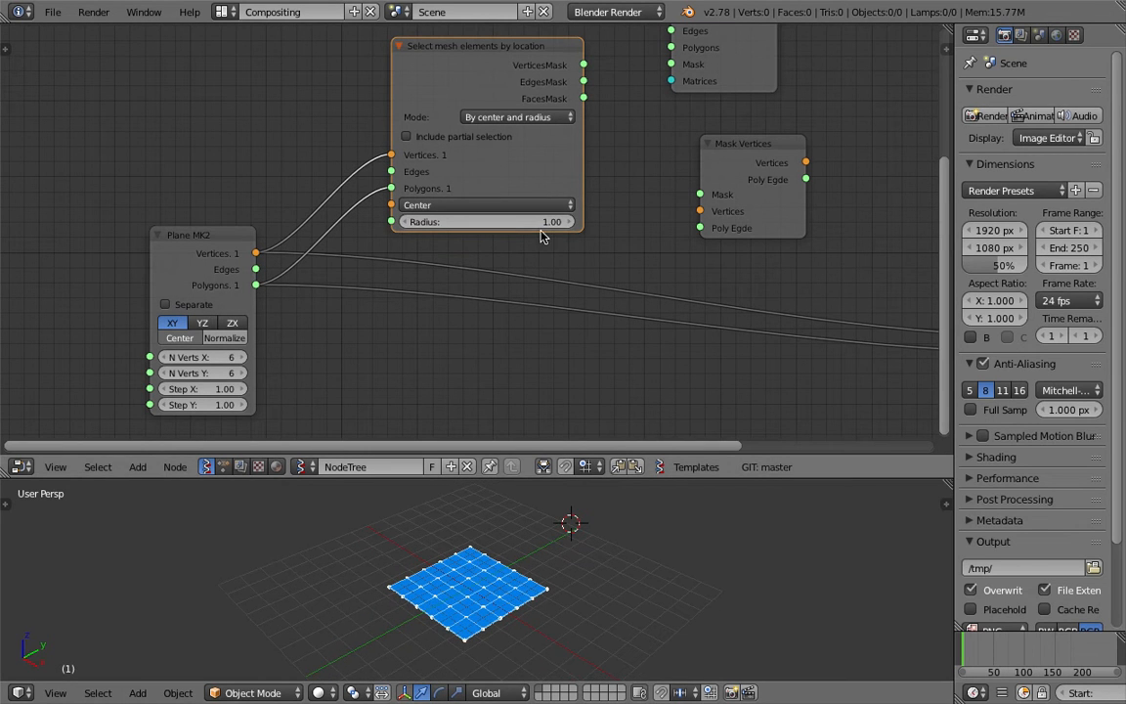
{"action": "middle_click_drag", "start_coordinate": [503, 528], "coordinate": [543, 550]}
{"action": "middle_click_drag", "start_coordinate": [634, 246], "coordinate": [525, 247]}
- Set the plane's N Verts X and N Verts Y to 8 and save the file
{"action": "scroll", "coordinate": [471, 245], "scroll_direction": "down", "scroll_amount": 4}
{"action": "left_click", "coordinate": [223, 305]}
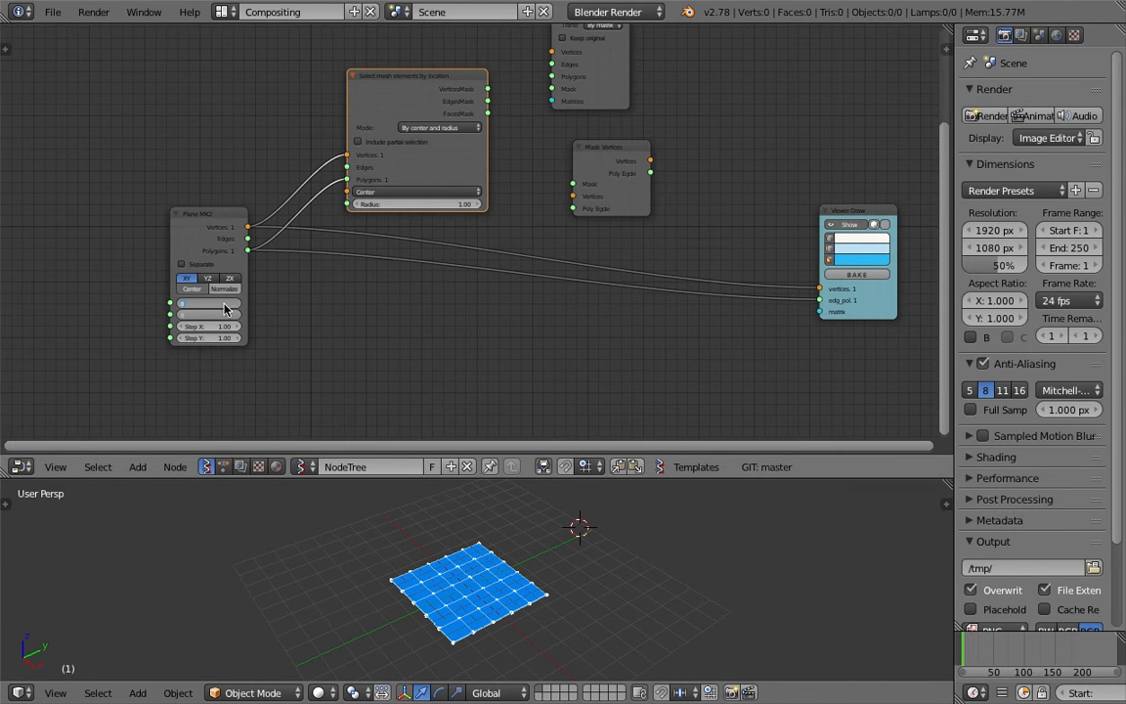
{"action": "type", "text": "8"}
{"action": "key", "text": "Return"}
{"action": "key", "text": "ctrl+s"}
{"action": "left_click", "coordinate": [390, 282]}
- Move Viewer Draw closer, nudge the Mask Vertices and selection nodes, and save the file
{"action": "left_click_drag", "start_coordinate": [855, 211], "coordinate": [751, 236]}
{"action": "middle_click_drag", "start_coordinate": [557, 191], "coordinate": [540, 231]}
{"action": "key", "text": "ctrl+s"}
{"action": "left_click", "coordinate": [553, 221]}
{"action": "left_click_drag", "start_coordinate": [596, 189], "coordinate": [581, 193]}
{"action": "left_click_drag", "start_coordinate": [427, 120], "coordinate": [418, 127]}
{"action": "scroll", "coordinate": [457, 154], "scroll_direction": "up", "scroll_amount": 2}
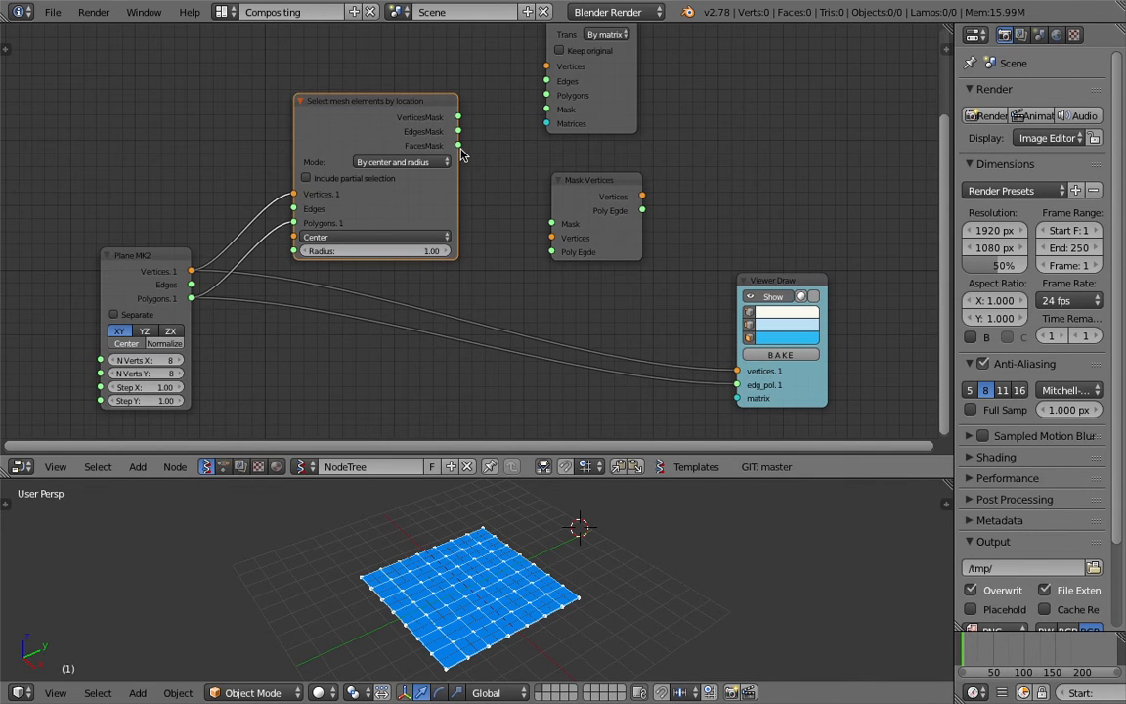
- Wire FacesMask and the plane's Vertices and Polygons into Mask Vertices, and feed both Mask Vertices outputs into Viewer Draw
{"action": "left_click_drag", "start_coordinate": [459, 147], "coordinate": [462, 149]}
{"action": "left_click_drag", "start_coordinate": [571, 188], "coordinate": [584, 191]}
{"action": "key", "text": "ctrl+s"}
{"action": "left_click", "coordinate": [584, 191]}
{"action": "left_click_drag", "start_coordinate": [194, 271], "coordinate": [192, 298]}
{"action": "left_click_drag", "start_coordinate": [590, 228], "coordinate": [588, 240]}
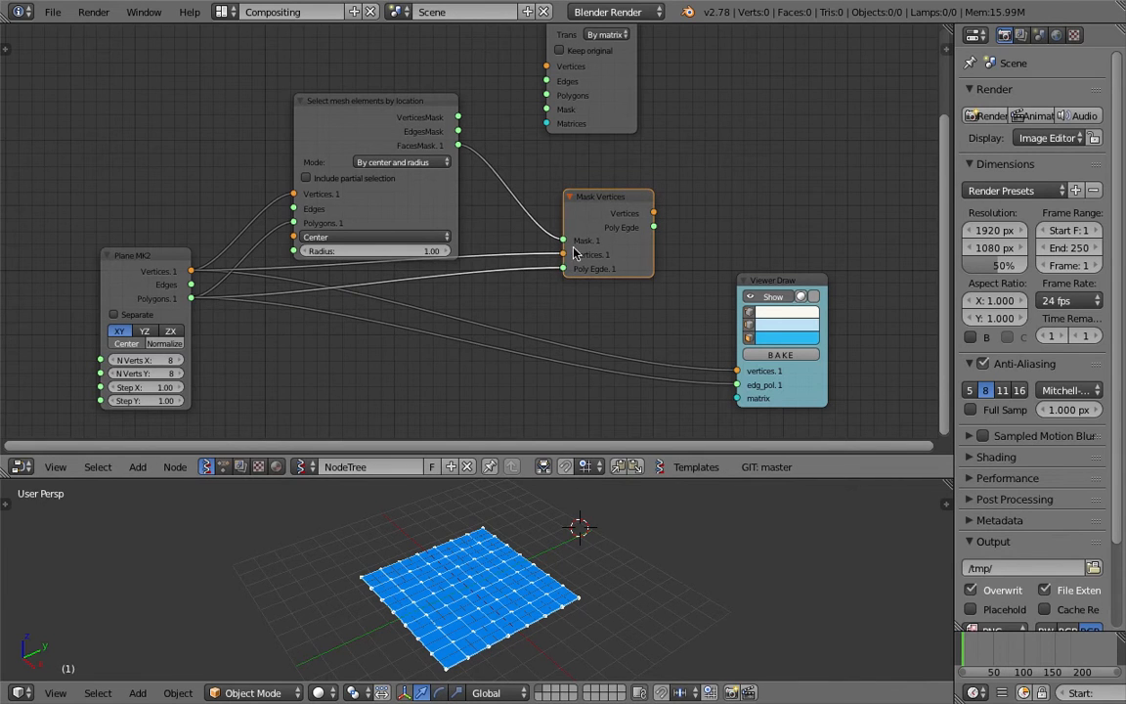
{"action": "left_click_drag", "start_coordinate": [802, 279], "coordinate": [827, 255]}
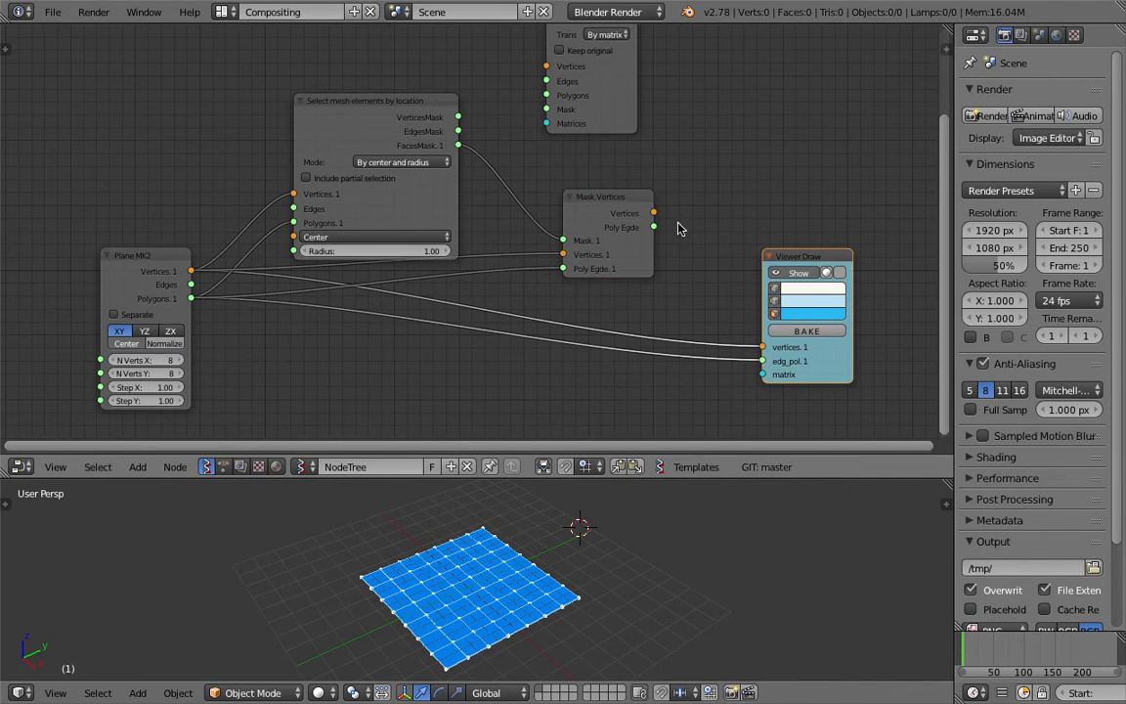
{"action": "mouse_move", "coordinate": [653, 212]}
{"action": "left_mouse_down"}
{"action": "mouse_move", "coordinate": [768, 363]}
{"action": "mouse_move", "coordinate": [827, 344]}
{"action": "left_mouse_up"}
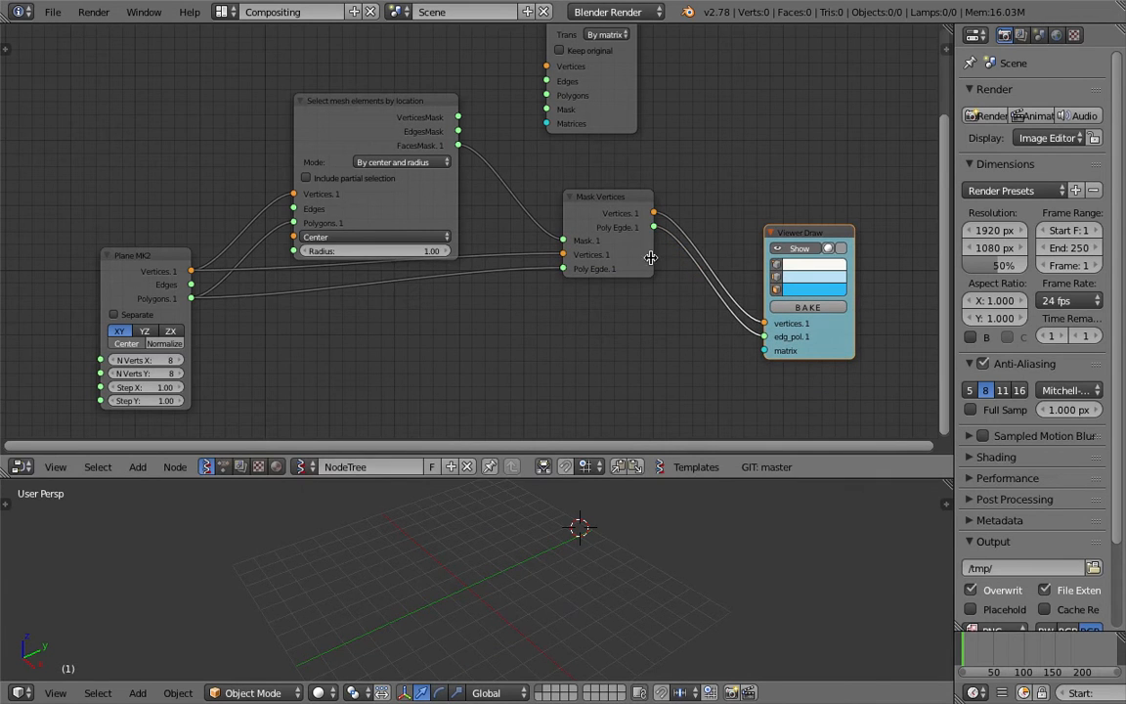
- Set the selection node's Radius to 1.09 and move Viewer Draw closer to Mask Vertices
{"action": "left_click_drag", "start_coordinate": [431, 196], "coordinate": [434, 183]}
{"action": "mouse_move", "coordinate": [377, 238]}
{"action": "left_mouse_down"}
{"action": "mouse_move", "coordinate": [404, 238]}
{"action": "mouse_move", "coordinate": [387, 238]}
{"action": "left_mouse_up"}
{"action": "middle_click_drag", "start_coordinate": [514, 216], "coordinate": [503, 231]}
{"action": "left_click_drag", "start_coordinate": [821, 249], "coordinate": [784, 235]}
{"action": "middle_click_drag", "start_coordinate": [701, 562], "coordinate": [544, 565]}
{"action": "key", "text": "ctrl+s"}
{"action": "left_click", "coordinate": [544, 565]}
- Shift the selection node and the Extrude Region node farther apart
{"action": "left_click_drag", "start_coordinate": [402, 115], "coordinate": [389, 97]}
{"action": "left_click_drag", "start_coordinate": [606, 130], "coordinate": [661, 117]}
{"action": "middle_click_drag", "start_coordinate": [588, 225], "coordinate": [602, 255]}
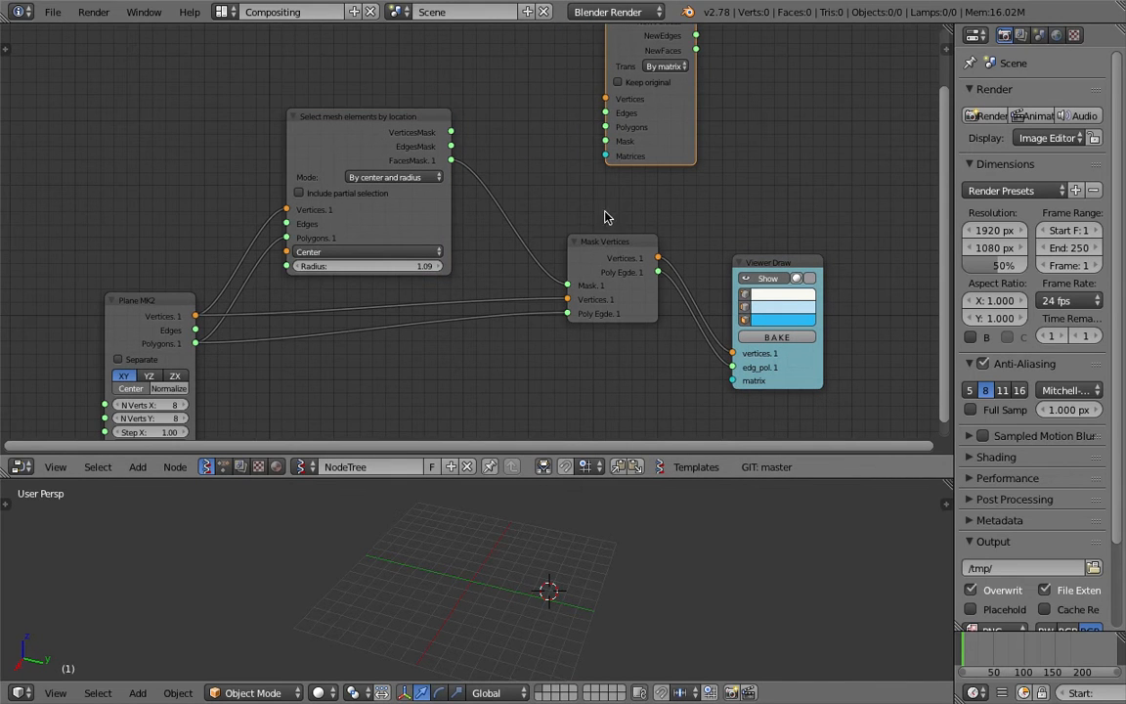
- Connect VerticesMask instead of FacesMask to the Mask input of Mask Vertices and save the file
{"action": "scroll", "coordinate": [643, 275], "scroll_direction": "up", "scroll_amount": 1}
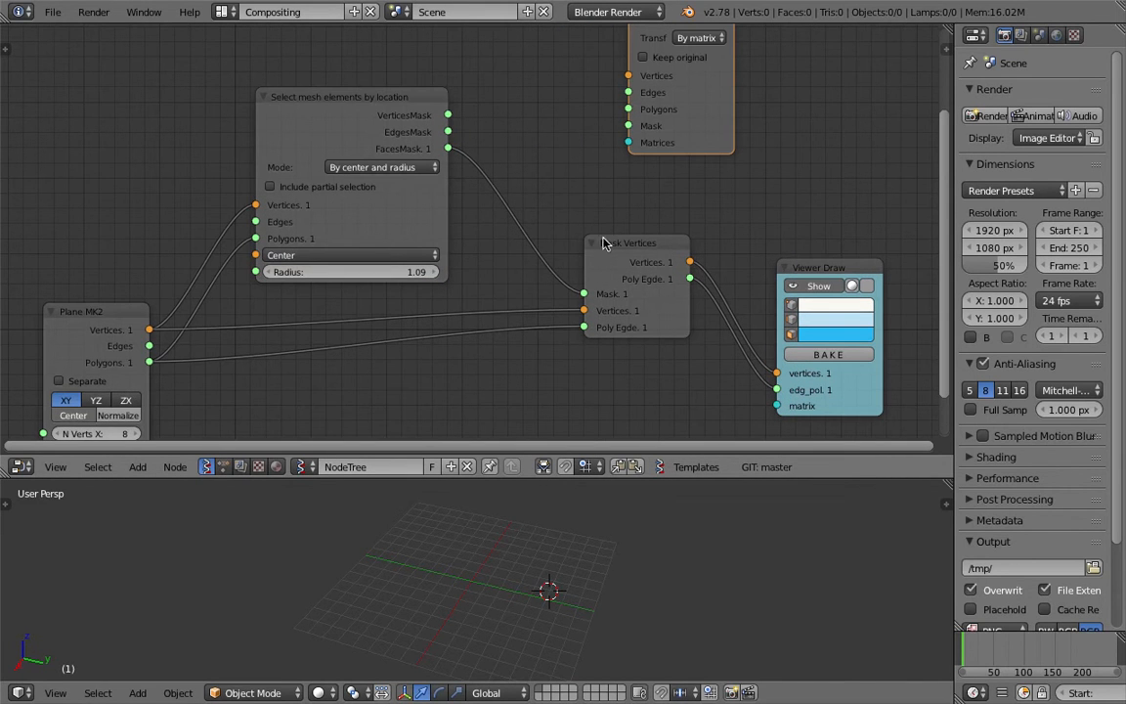
{"action": "left_click_drag", "start_coordinate": [451, 115], "coordinate": [588, 294]}
{"action": "left_click_drag", "start_coordinate": [630, 245], "coordinate": [573, 248]}
{"action": "key", "text": "ctrl+s"}
{"action": "left_click", "coordinate": [574, 248]}
{"action": "middle_click_drag", "start_coordinate": [564, 354], "coordinate": [589, 310]}
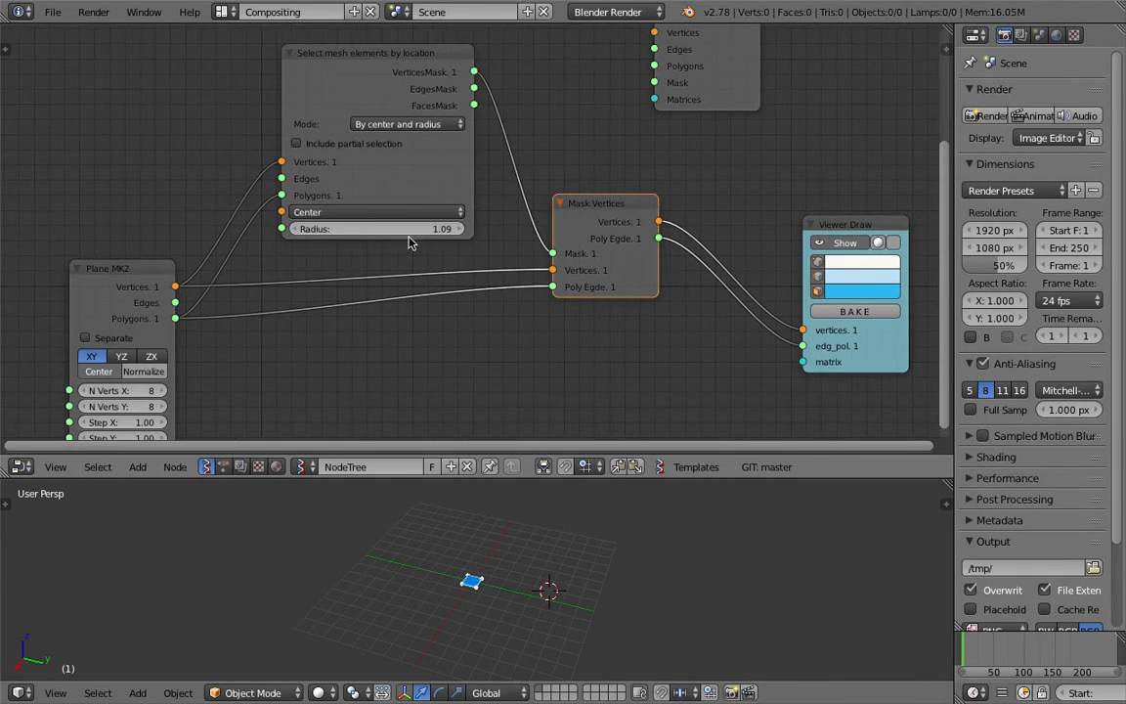
- Turn on Include partial selection and adjust the selection node's Radius to 2.47
{"action": "left_click_drag", "start_coordinate": [381, 229], "coordinate": [358, 158]}
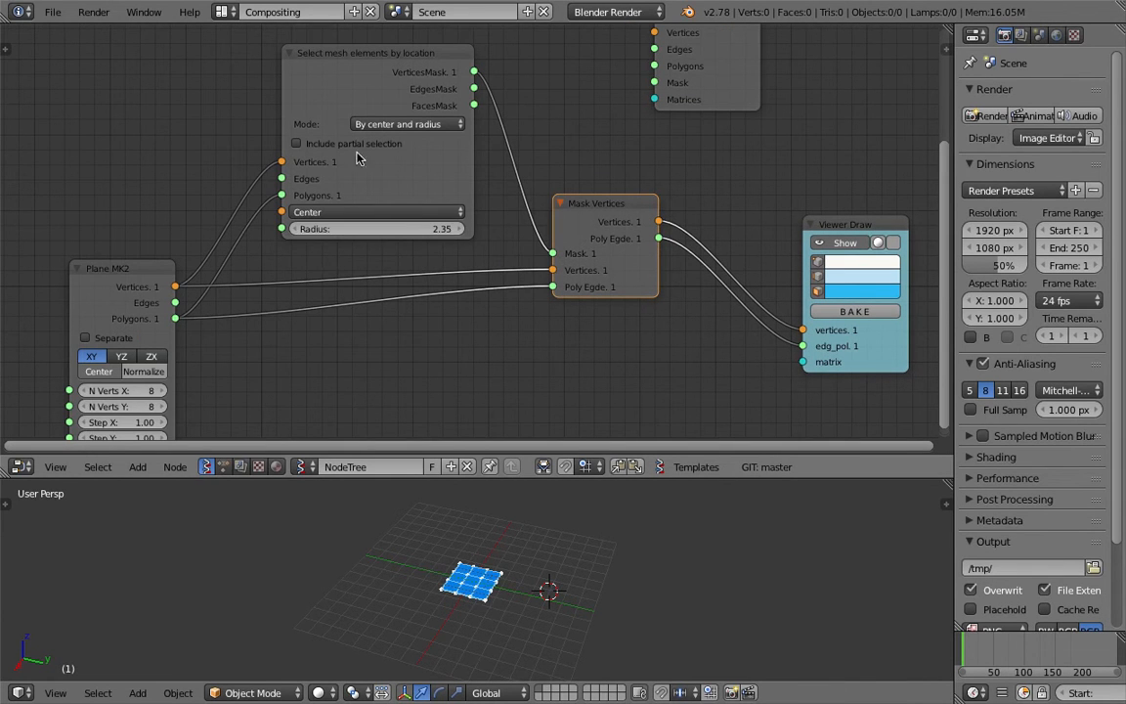
{"action": "left_click_drag", "start_coordinate": [389, 228], "coordinate": [434, 228]}
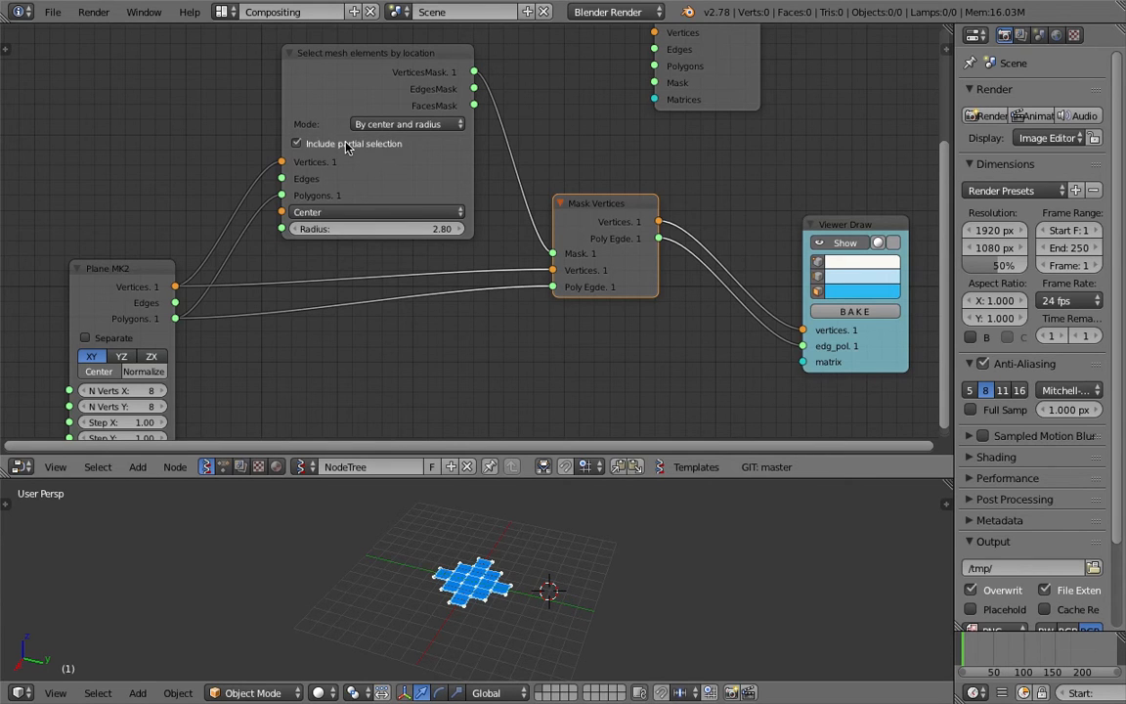
{"action": "left_click_drag", "start_coordinate": [391, 229], "coordinate": [304, 229]}
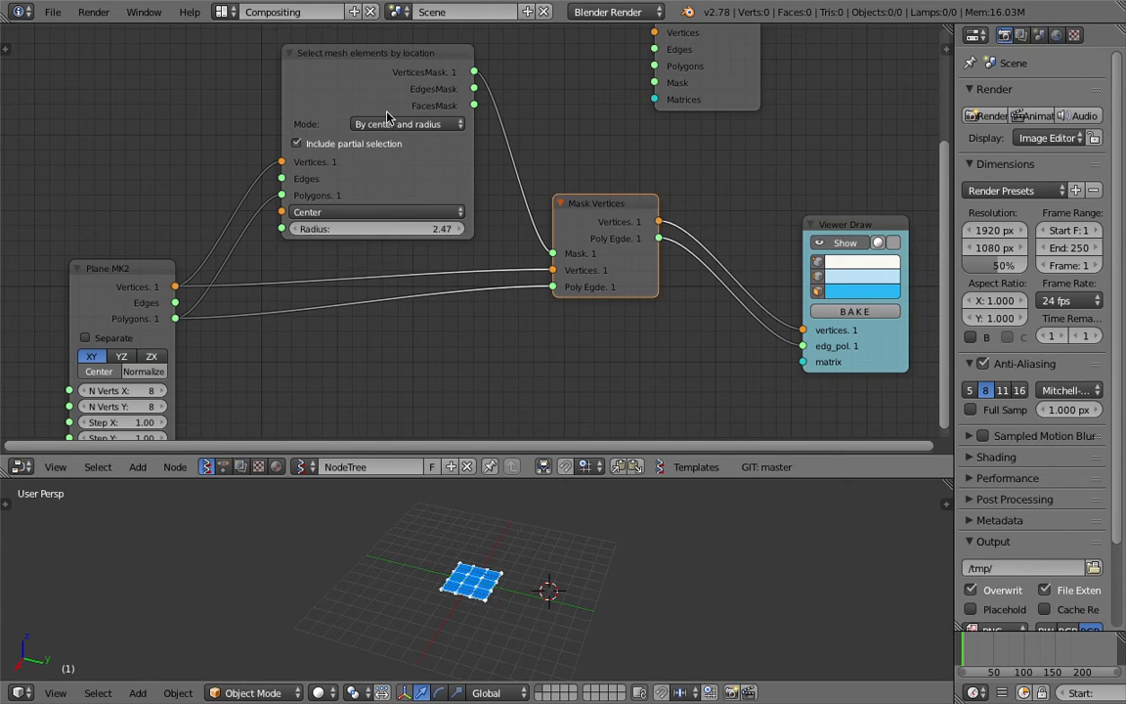
- Set the plane's N Verts X and N Verts Y to 12 and save the file
{"action": "scroll", "coordinate": [334, 148], "scroll_direction": "down", "scroll_amount": 2}
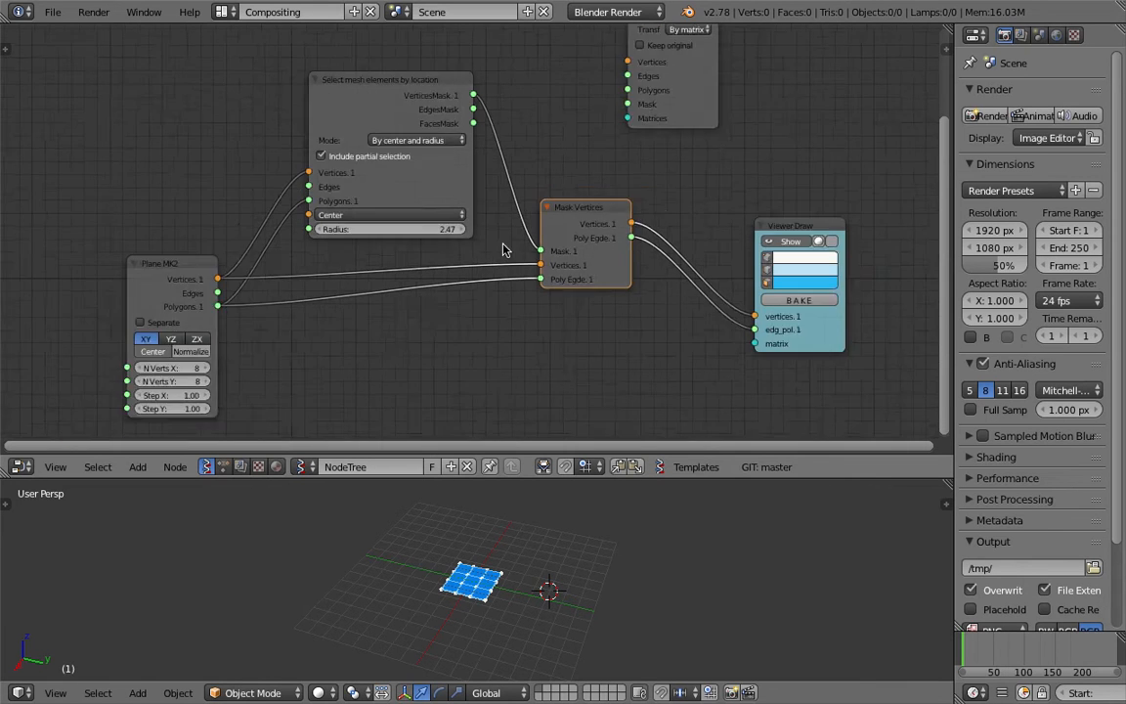
{"action": "left_click_drag", "start_coordinate": [747, 224], "coordinate": [756, 205]}
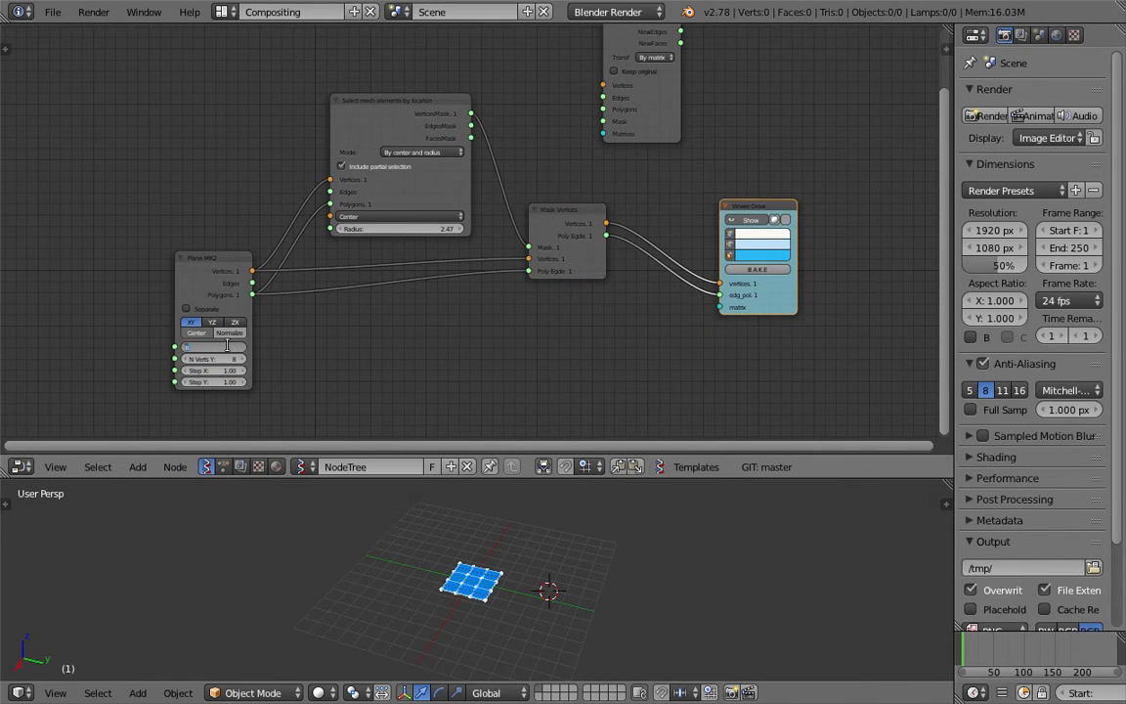
{"action": "left_click_drag", "start_coordinate": [235, 349], "coordinate": [235, 359]}
{"action": "type", "text": "12"}
{"action": "key", "text": "Return"}
{"action": "middle_click_drag", "start_coordinate": [533, 552], "coordinate": [455, 546]}
{"action": "key", "text": "ctrl+s"}
{"action": "left_click", "coordinate": [455, 545]}
- Set the selection node's Radius to 3.22, save the file and nudge the Mask Vertices node
{"action": "left_click_drag", "start_coordinate": [410, 230], "coordinate": [484, 230]}
{"action": "key", "text": "ctrl+s"}
{"action": "left_click", "coordinate": [420, 236]}
{"action": "mouse_move", "coordinate": [568, 219]}
{"action": "left_mouse_down"}
{"action": "mouse_move", "coordinate": [571, 205]}
{"action": "mouse_move", "coordinate": [576, 224]}
{"action": "left_mouse_up"}
{"action": "middle_click_drag", "start_coordinate": [590, 224], "coordinate": [507, 218]}
{"action": "scroll", "coordinate": [512, 218], "scroll_direction": "up", "scroll_amount": 3}
{"action": "middle_click_drag", "start_coordinate": [443, 247], "coordinate": [596, 221]}
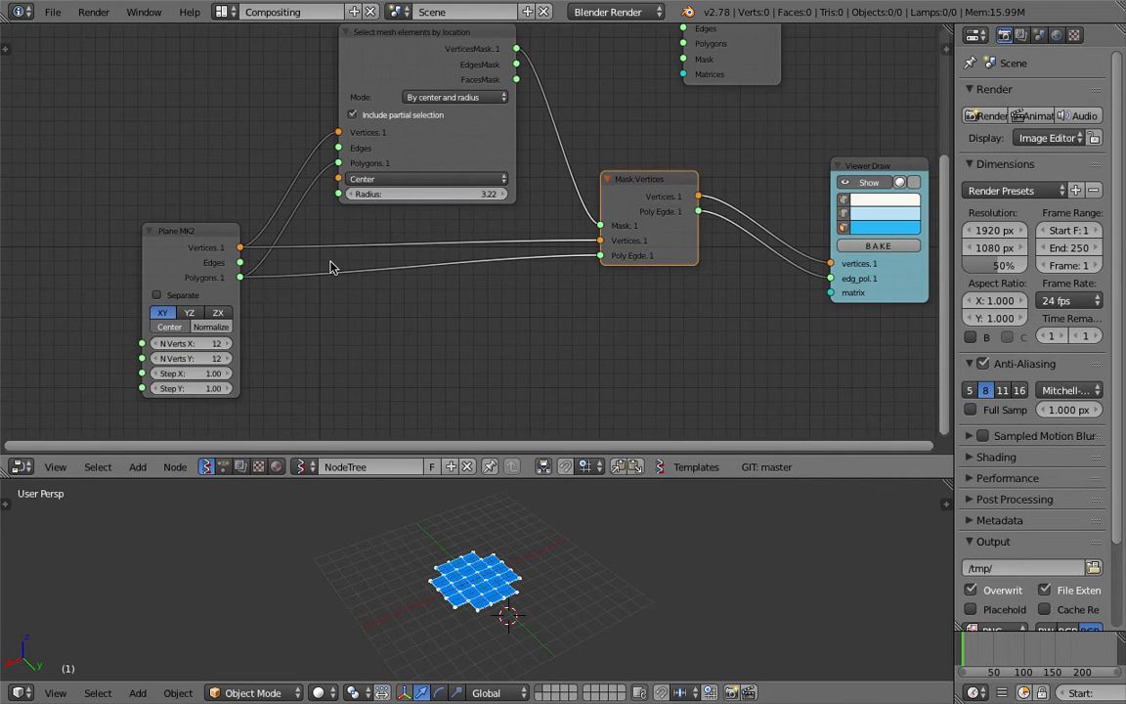
- Connect the plane's Edges output to the selection node's Edges input, leaving Polygons unlinked there, and space out the Plane and Mask Vertices nodes
{"action": "left_click_drag", "start_coordinate": [172, 238], "coordinate": [114, 230]}
{"action": "middle_click_drag", "start_coordinate": [253, 226], "coordinate": [221, 228]}
{"action": "left_click_drag", "start_coordinate": [153, 258], "coordinate": [307, 151]}
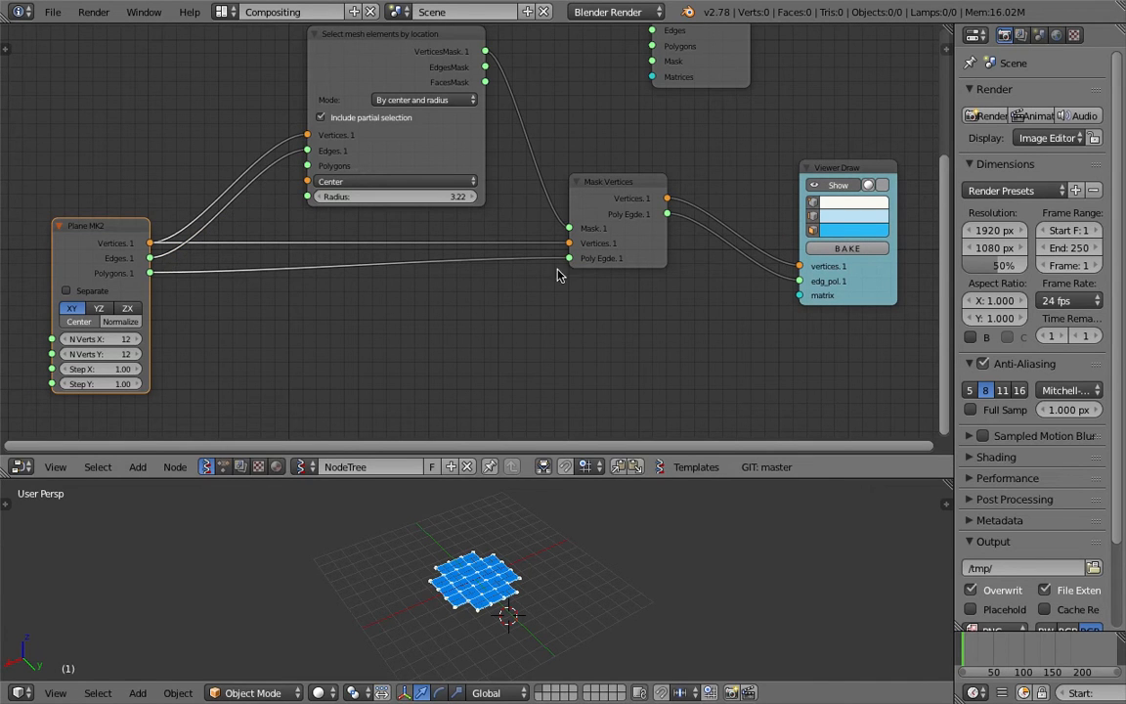
{"action": "mouse_move", "coordinate": [798, 279]}
{"action": "left_mouse_down"}
{"action": "mouse_move", "coordinate": [777, 283]}
{"action": "mouse_move", "coordinate": [803, 280]}
{"action": "left_mouse_up"}
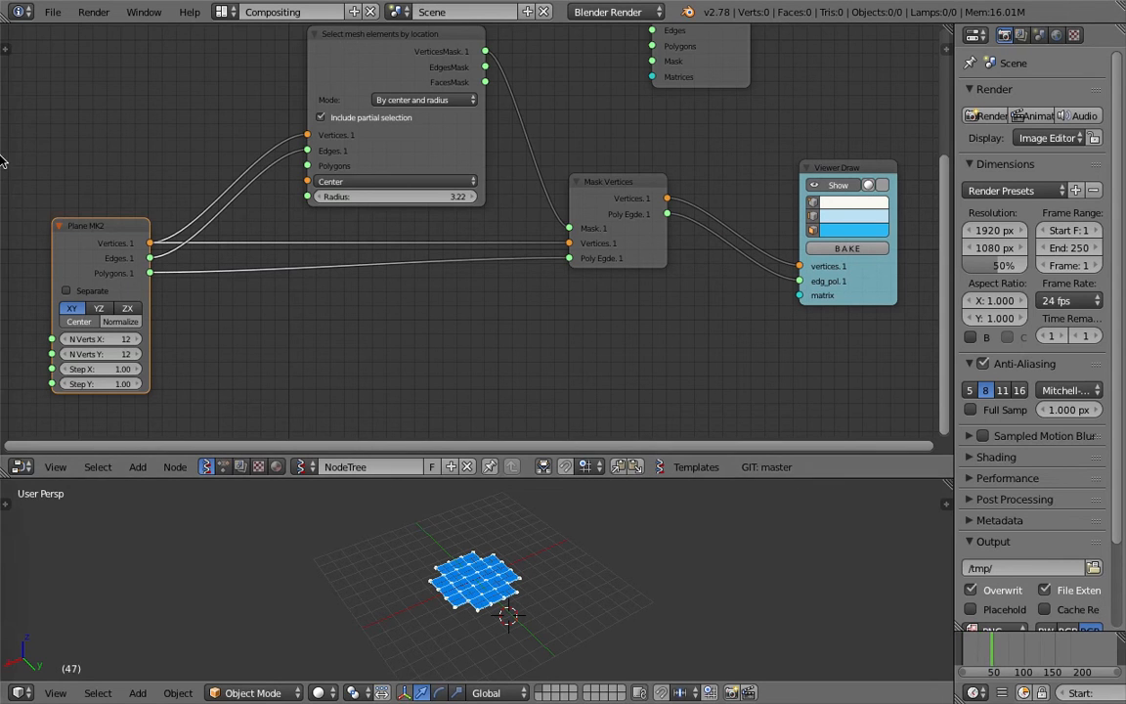
{"action": "left_click_drag", "start_coordinate": [634, 187], "coordinate": [617, 205]}
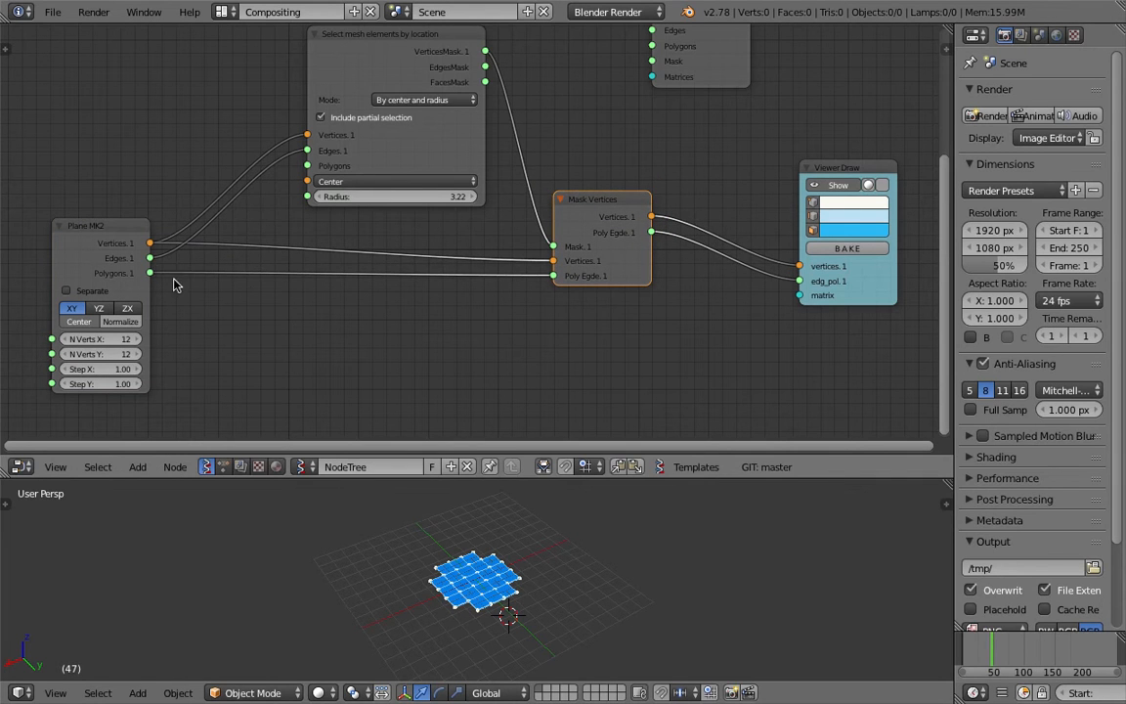
- Connect the plane's Edges output to the Poly Egde input of Mask Vertices and set the selection Radius to 4.87
{"action": "left_click_drag", "start_coordinate": [149, 260], "coordinate": [554, 276]}
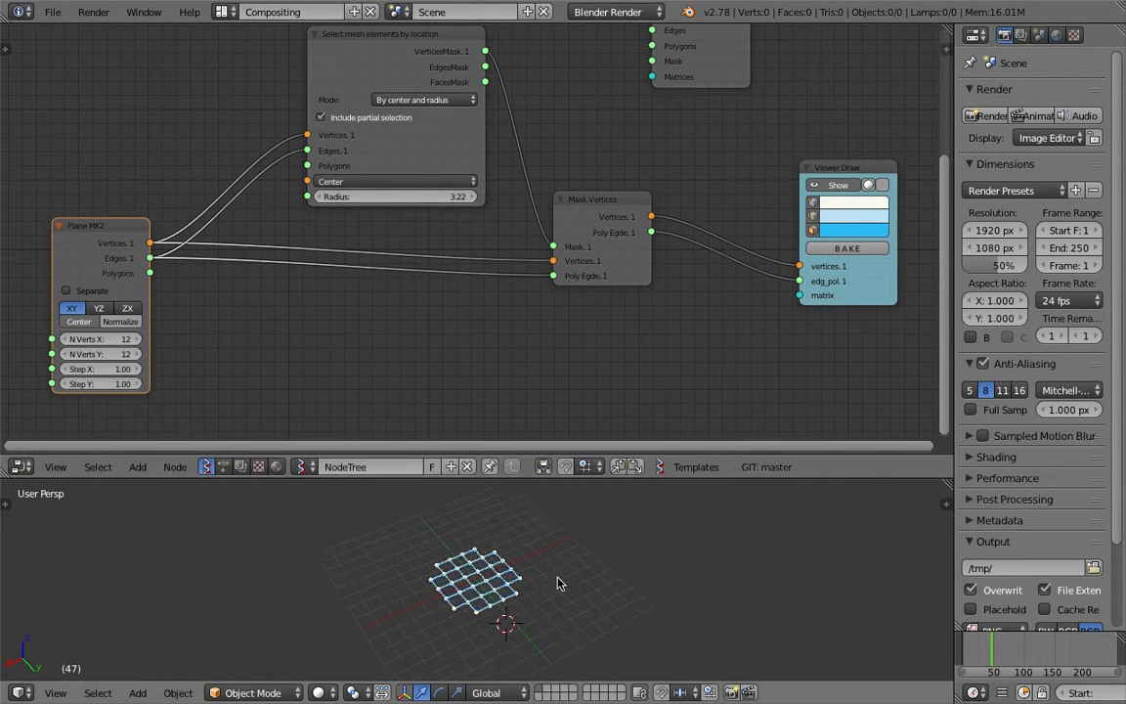
{"action": "middle_click_drag", "start_coordinate": [534, 602], "coordinate": [516, 585]}
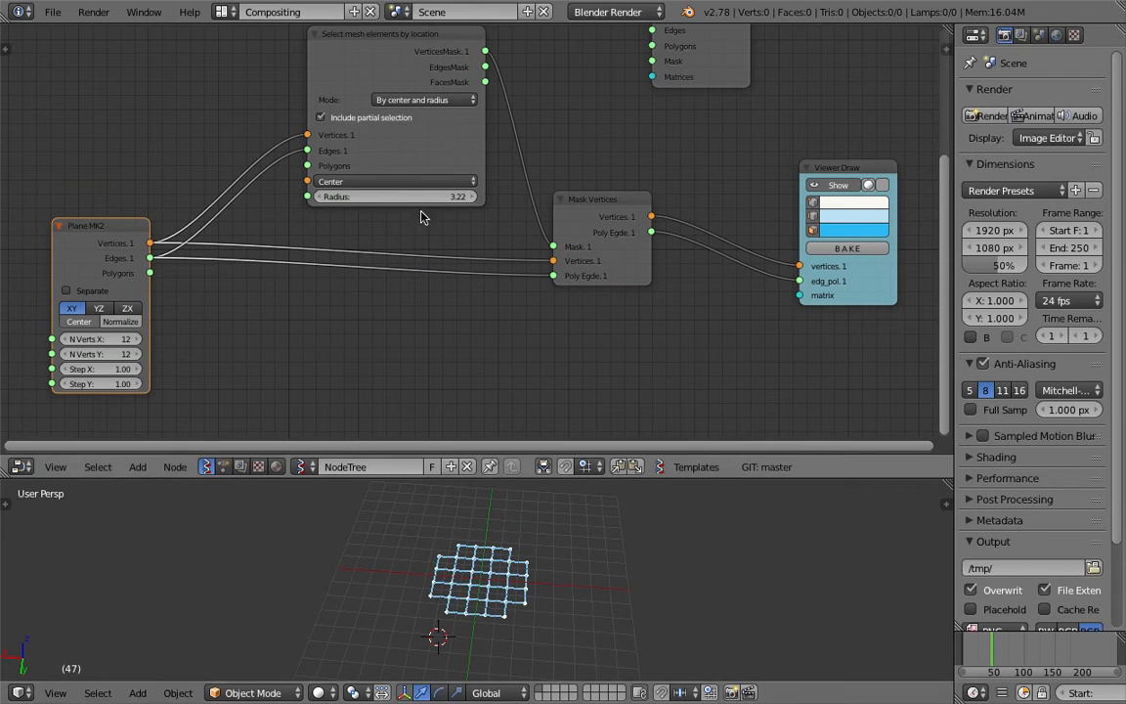
{"action": "left_click_drag", "start_coordinate": [421, 196], "coordinate": [445, 197]}
{"action": "left_click_drag", "start_coordinate": [578, 196], "coordinate": [596, 183]}
{"action": "left_click_drag", "start_coordinate": [843, 168], "coordinate": [802, 155]}
- Connect the plane's Polygons output to the selection node's Polygons input and reposition the selection and Mask Vertices nodes
{"action": "left_click_drag", "start_coordinate": [150, 273], "coordinate": [235, 217]}
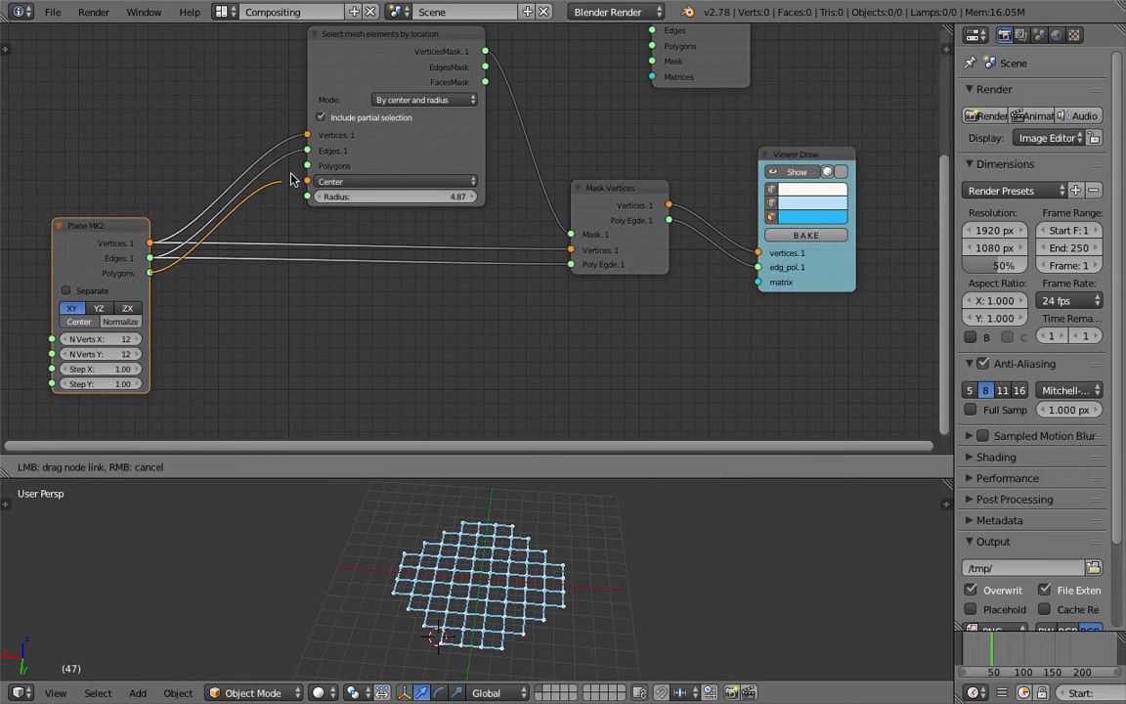
{"action": "left_click_drag", "start_coordinate": [291, 179], "coordinate": [306, 166]}
{"action": "scroll", "coordinate": [152, 245], "scroll_direction": "up", "scroll_amount": 1}
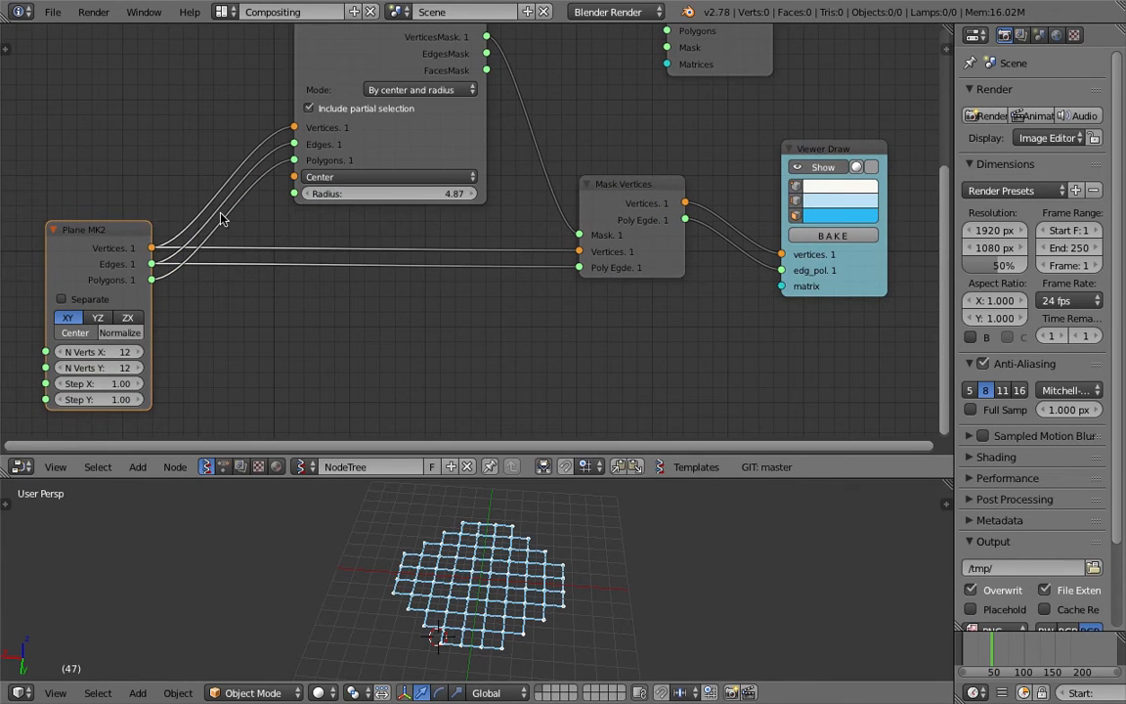
{"action": "middle_click_drag", "start_coordinate": [222, 219], "coordinate": [221, 275]}
{"action": "left_click_drag", "start_coordinate": [352, 82], "coordinate": [333, 75]}
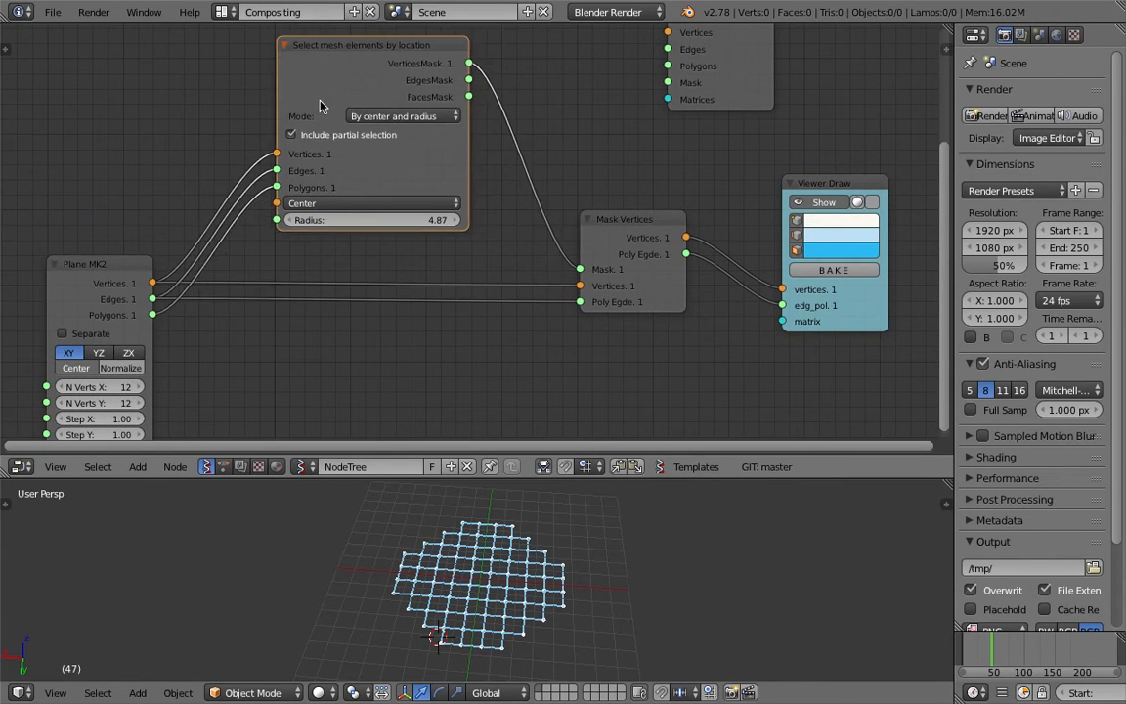
{"action": "left_click_drag", "start_coordinate": [614, 216], "coordinate": [607, 221]}
{"action": "middle_click_drag", "start_coordinate": [611, 536], "coordinate": [559, 531]}
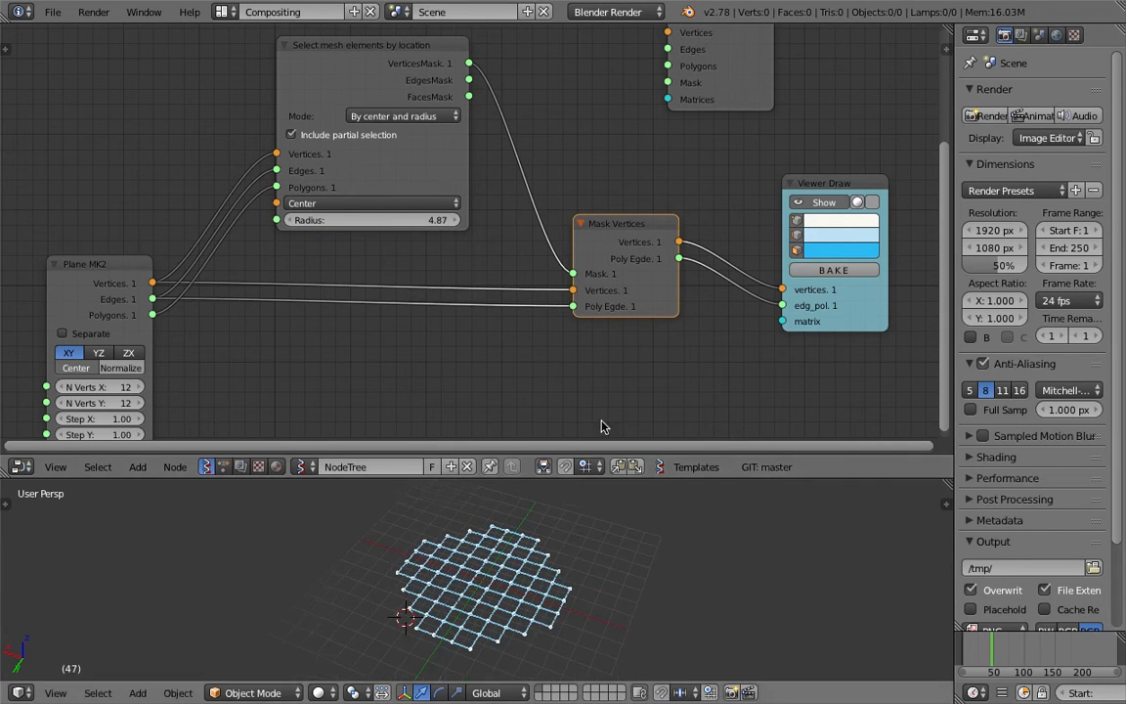
- Try to connect the plane's Polygons output to Poly Egde on Mask Vertices, and shift the Mask Vertices and Viewer Draw nodes
{"action": "left_click_drag", "start_coordinate": [153, 315], "coordinate": [573, 306]}
{"action": "left_click_drag", "start_coordinate": [622, 238], "coordinate": [613, 237]}
{"action": "left_click_drag", "start_coordinate": [808, 189], "coordinate": [759, 193]}
{"action": "scroll", "coordinate": [690, 210], "scroll_direction": "down", "scroll_amount": 2}
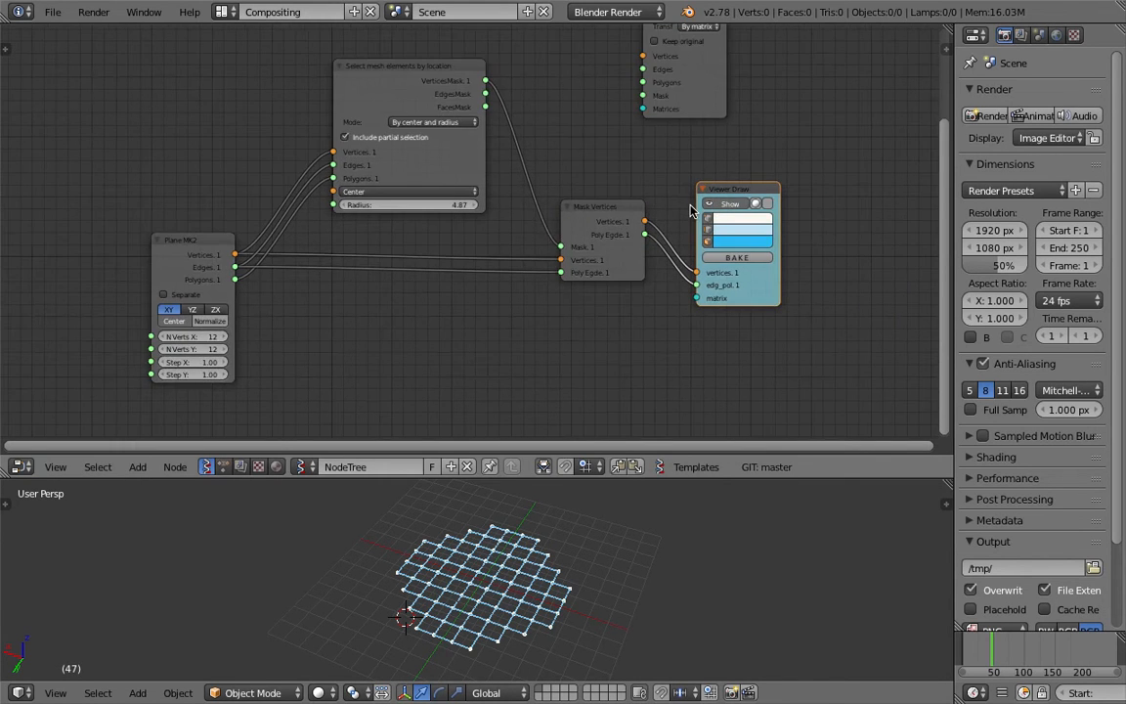
{"action": "scroll", "coordinate": [631, 211], "scroll_direction": "up", "scroll_amount": 2}
{"action": "left_click_drag", "start_coordinate": [649, 241], "coordinate": [642, 238]}
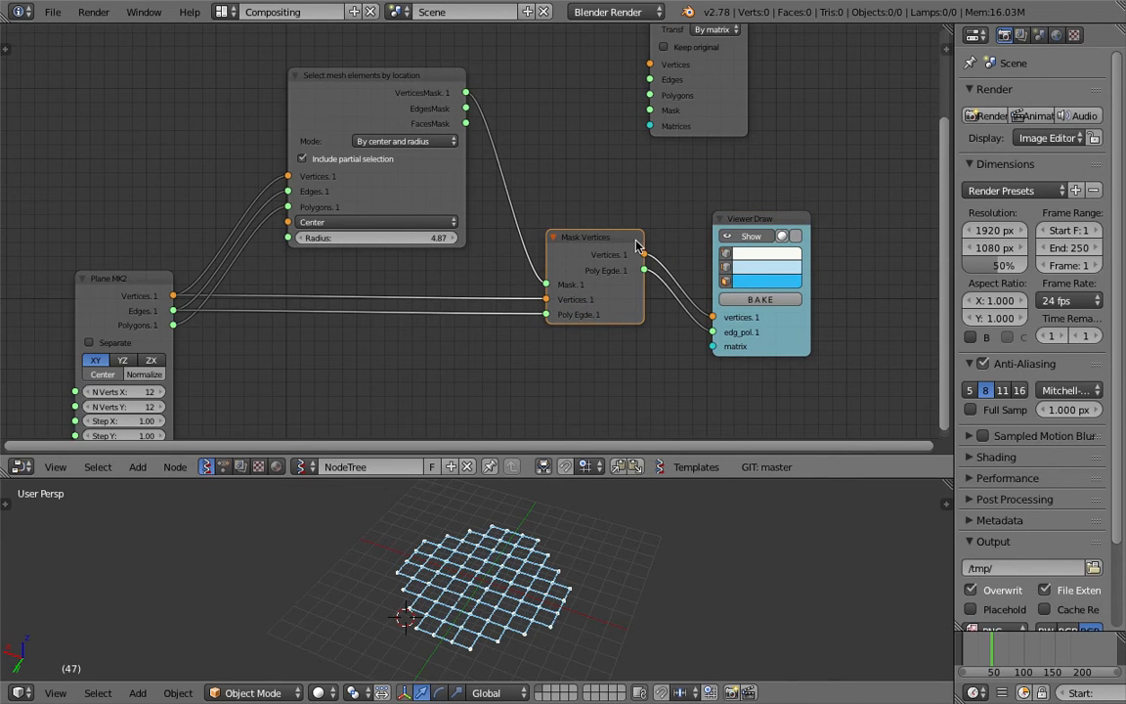
{"action": "middle_click_drag", "start_coordinate": [560, 250], "coordinate": [592, 247]}
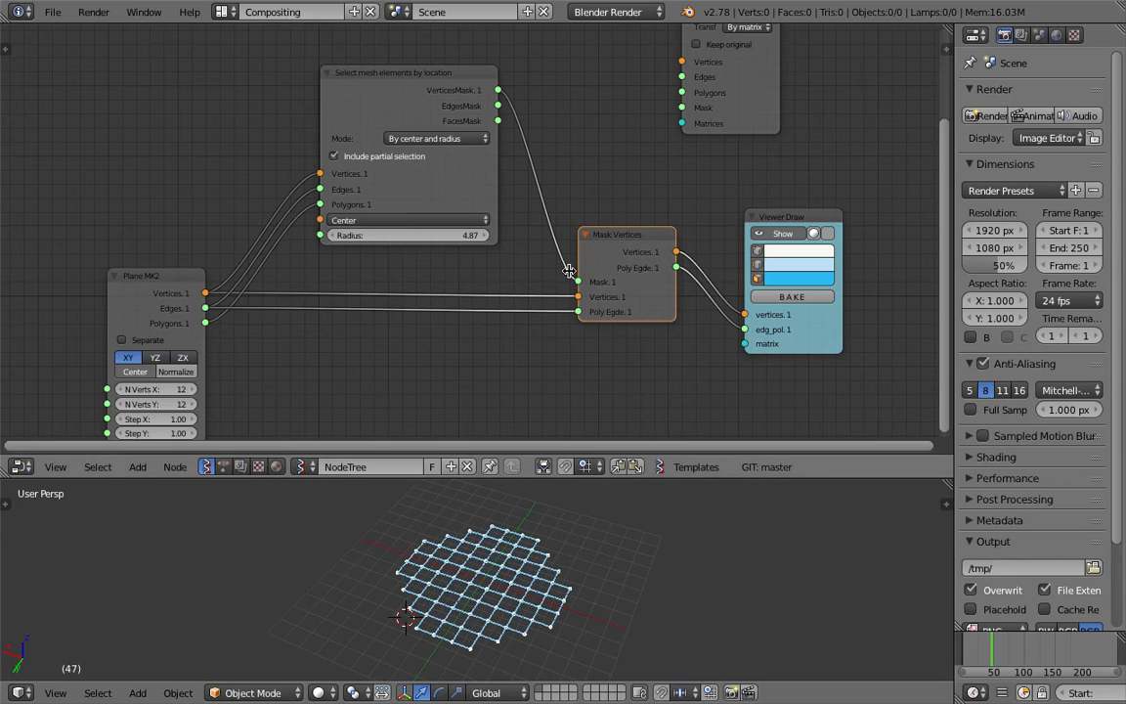
- Save the file over the existing one and adjust the position of the Viewer Draw node
{"action": "middle_click_drag", "start_coordinate": [593, 224], "coordinate": [528, 231]}
{"action": "key", "text": "ctrl+s"}
{"action": "left_click", "coordinate": [528, 226]}
{"action": "scroll", "coordinate": [503, 221], "scroll_direction": "up", "scroll_amount": 3}
{"action": "middle_click_drag", "start_coordinate": [619, 252], "coordinate": [605, 220]}
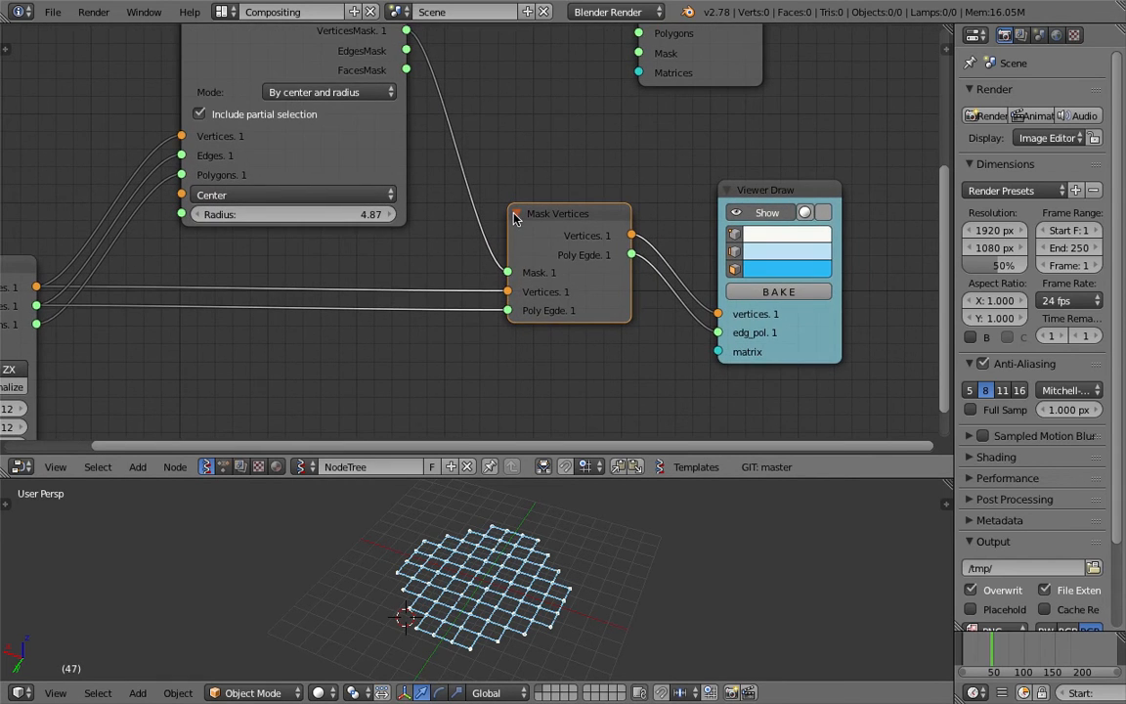
{"action": "scroll", "coordinate": [593, 217], "scroll_direction": "down", "scroll_amount": 2}
{"action": "middle_click_drag", "start_coordinate": [817, 194], "coordinate": [746, 249]}
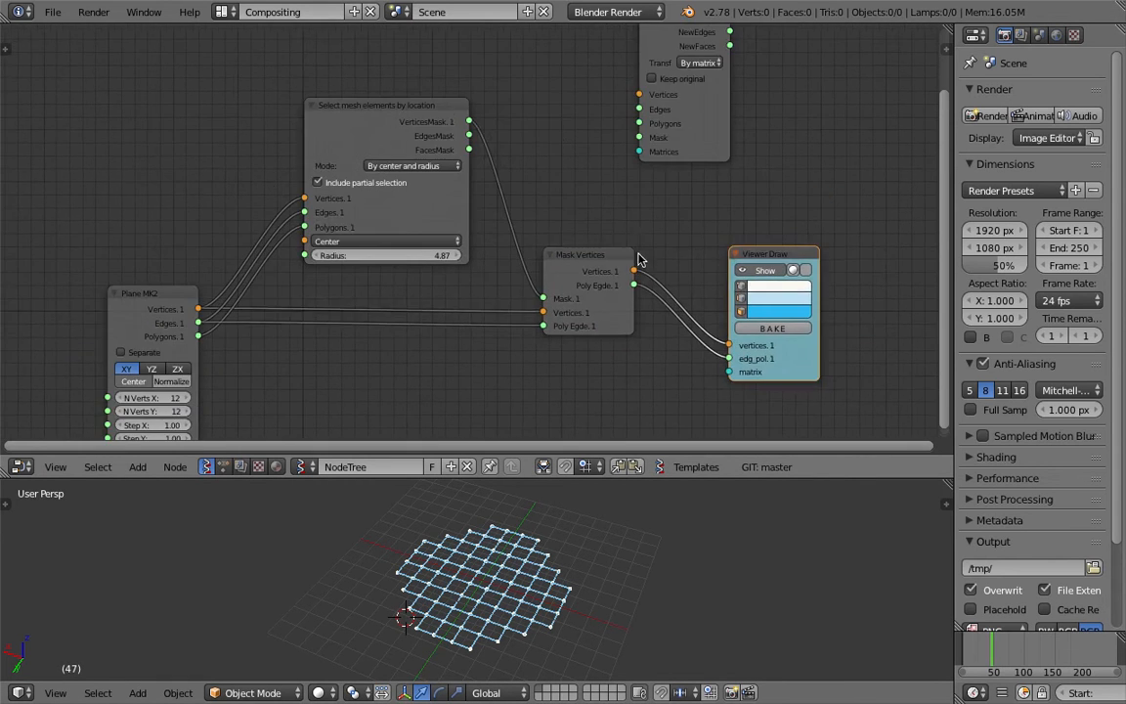
- Delete the Mask Vertices node and move Extrude Region between the selection node and Viewer Draw
{"action": "key", "text": "x"}
{"action": "left_click_drag", "start_coordinate": [712, 136], "coordinate": [611, 291]}
{"action": "left_click_drag", "start_coordinate": [766, 251], "coordinate": [779, 235]}
{"action": "scroll", "coordinate": [674, 203], "scroll_direction": "up", "scroll_amount": 2}
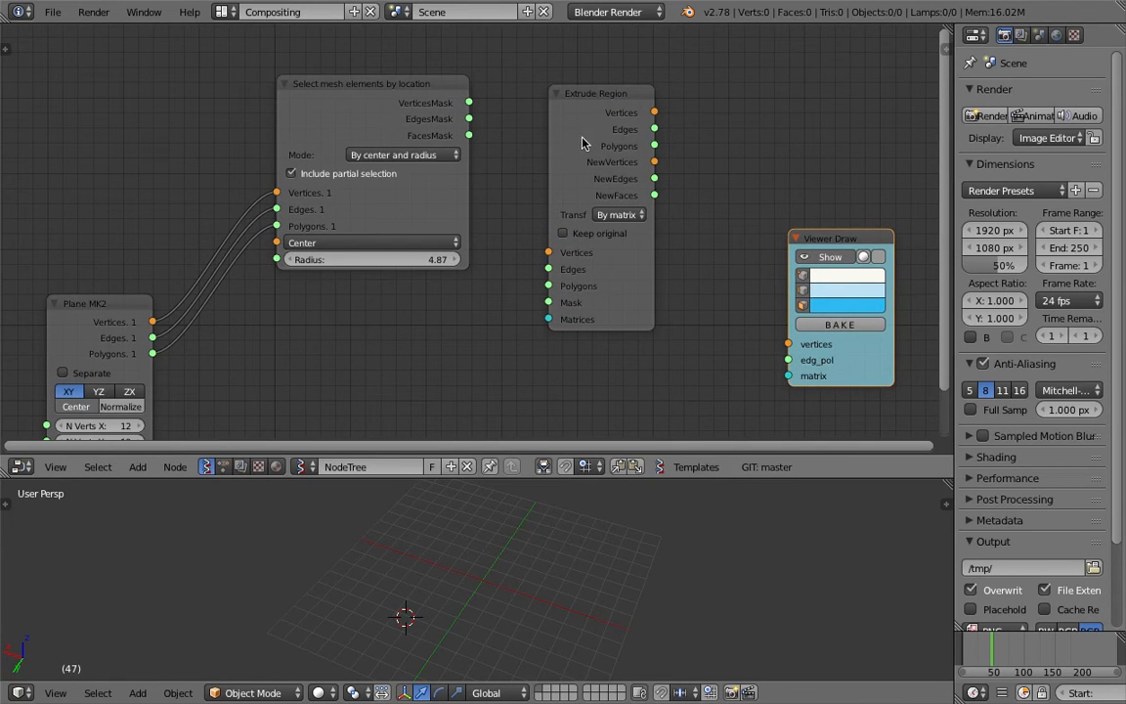
{"action": "left_click_drag", "start_coordinate": [854, 240], "coordinate": [834, 221]}
- Save the file and nudge the selection node away from Extrude Region
{"action": "middle_click_drag", "start_coordinate": [600, 107], "coordinate": [617, 104]}
{"action": "key", "text": "ctrl+s"}
{"action": "left_click", "coordinate": [608, 113]}
{"action": "left_click_drag", "start_coordinate": [421, 98], "coordinate": [399, 95]}
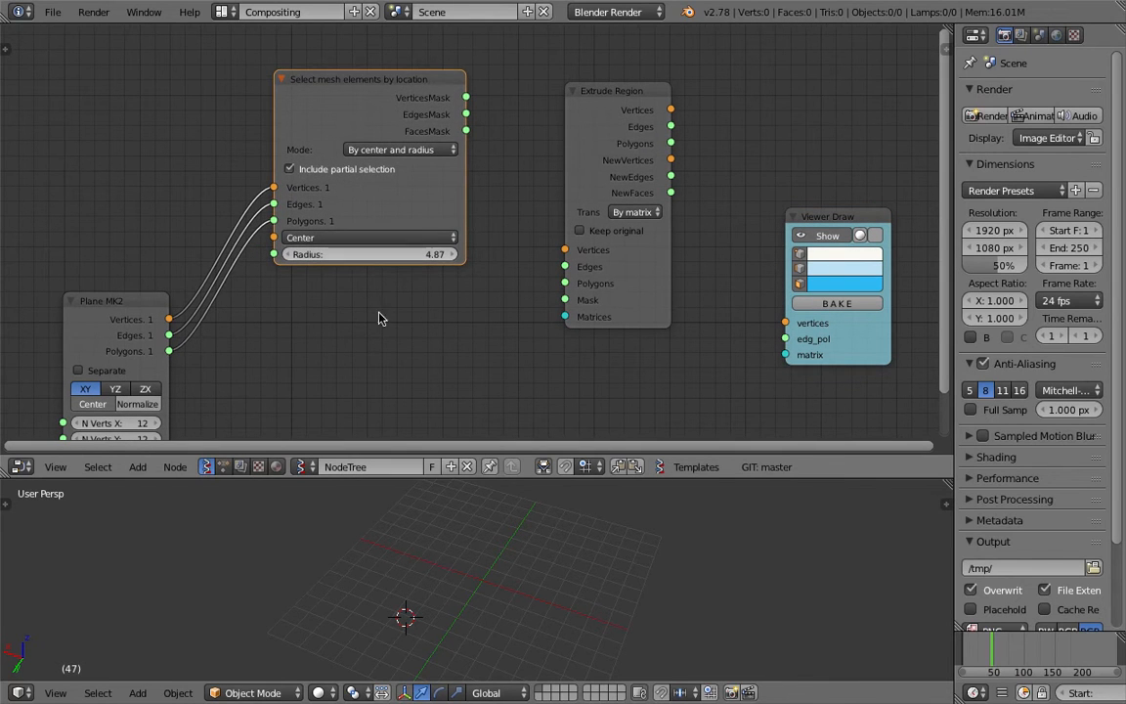
- Connect FacesMask to Extrude Region's Mask input, and the plane's Vertices and Polygons to its Vertices and Polygons inputs
{"action": "left_click_drag", "start_coordinate": [465, 132], "coordinate": [473, 139]}
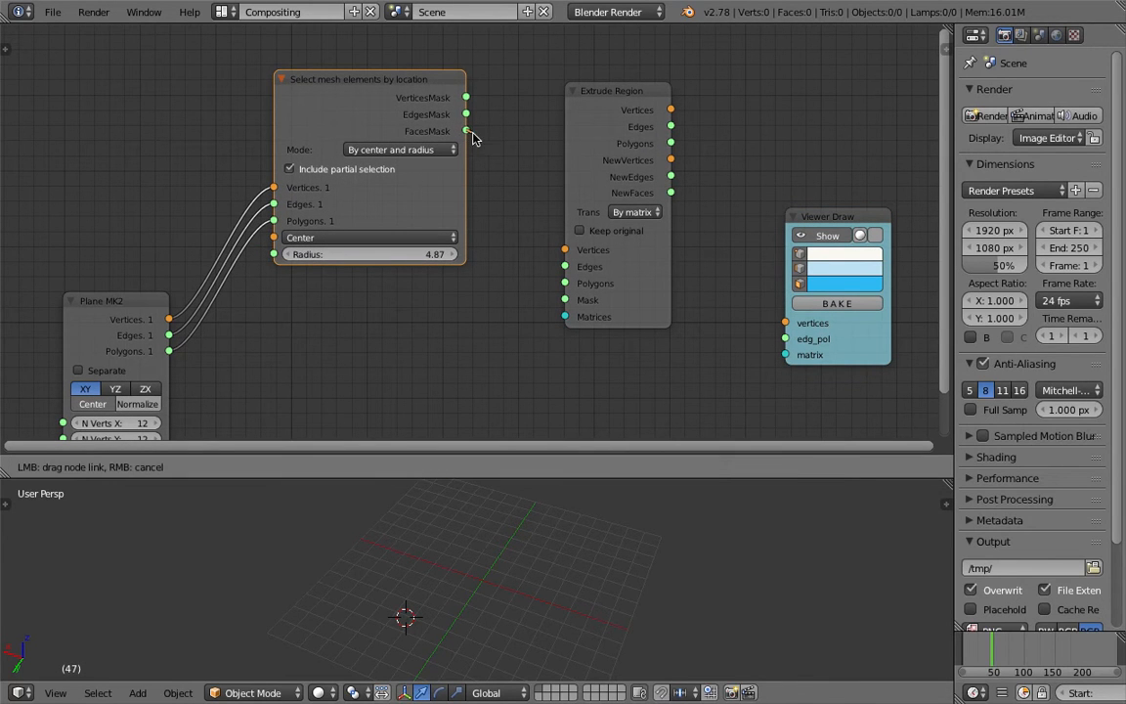
{"action": "left_click_drag", "start_coordinate": [503, 237], "coordinate": [565, 300]}
{"action": "left_click_drag", "start_coordinate": [130, 313], "coordinate": [565, 250]}
{"action": "left_click_drag", "start_coordinate": [162, 346], "coordinate": [565, 283]}
- Reposition the Viewer Draw and Extrude Region nodes and save the file
{"action": "scroll", "coordinate": [521, 227], "scroll_direction": "down", "scroll_amount": 1}
{"action": "middle_click_drag", "start_coordinate": [520, 220], "coordinate": [477, 207]}
{"action": "left_click_drag", "start_coordinate": [770, 198], "coordinate": [781, 171]}
{"action": "mouse_move", "coordinate": [540, 97]}
{"action": "left_mouse_down"}
{"action": "mouse_move", "coordinate": [542, 123]}
{"action": "mouse_move", "coordinate": [658, 180]}
{"action": "left_mouse_up"}
{"action": "key", "text": "ctrl+s"}
{"action": "left_click", "coordinate": [542, 125]}
- Connect Extrude Region's Vertices and Polygons outputs to the vertices and edg_pol inputs of Viewer Draw
{"action": "left_click_drag", "start_coordinate": [716, 269], "coordinate": [696, 249]}
{"action": "left_click_drag", "start_coordinate": [603, 129], "coordinate": [716, 275]}
{"action": "mouse_move", "coordinate": [604, 160]}
{"action": "left_mouse_down"}
{"action": "mouse_move", "coordinate": [650, 274]}
{"action": "mouse_move", "coordinate": [716, 289]}
{"action": "left_mouse_up"}
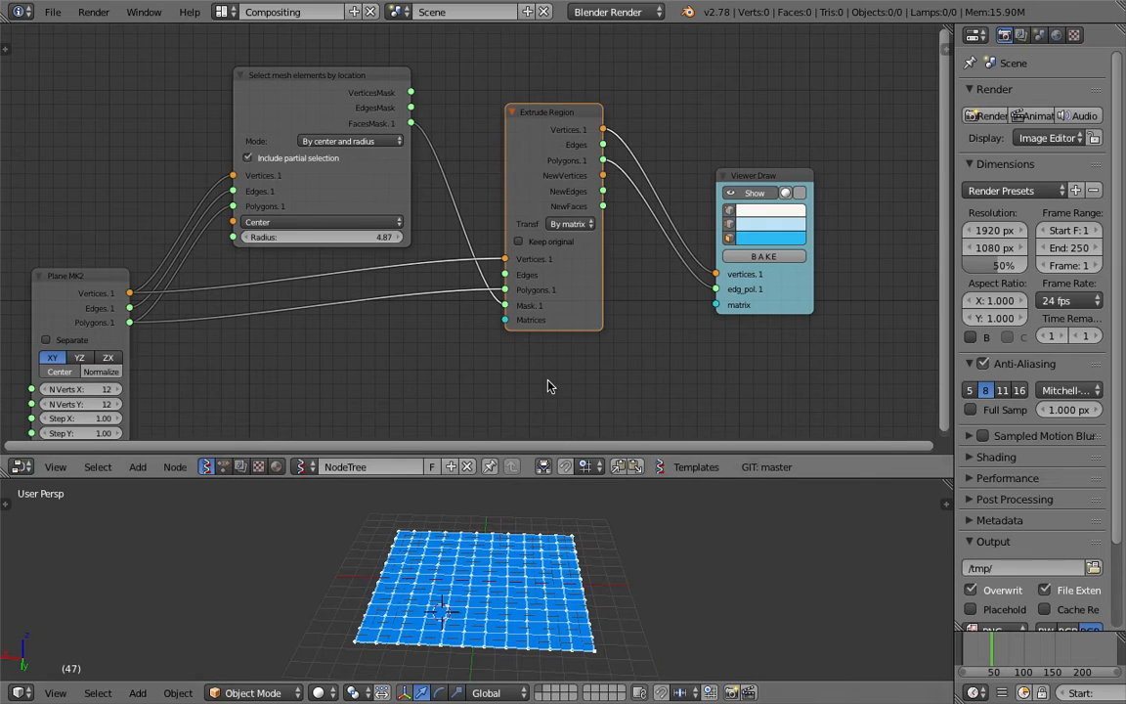
- Set Extrude Region's transformation mode to Along normal, with Height 1.53 and Scale 0.82
{"action": "left_click", "coordinate": [582, 223]}
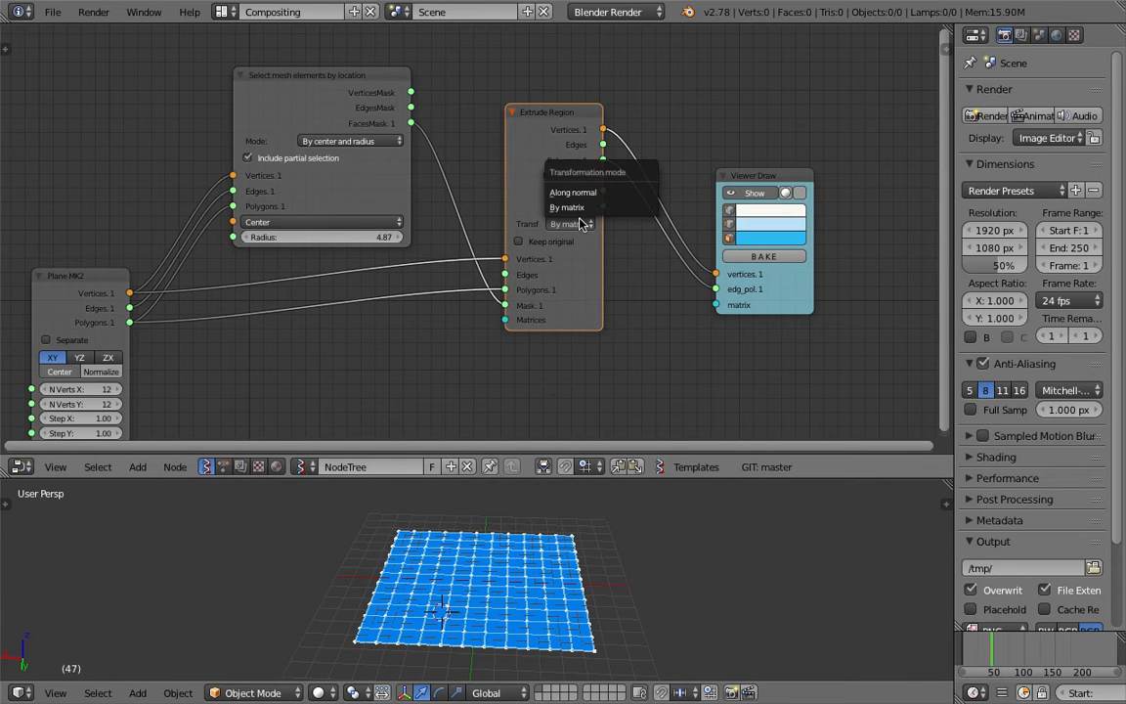
{"action": "left_click", "coordinate": [581, 194]}
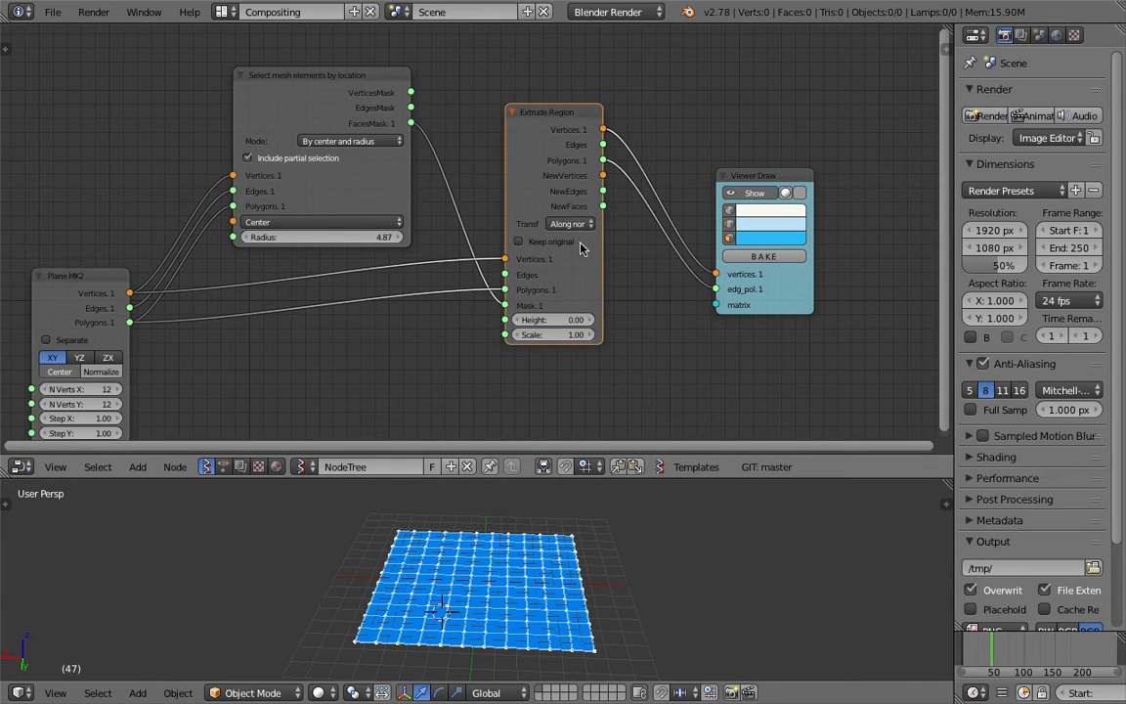
{"action": "mouse_move", "coordinate": [564, 322]}
{"action": "left_mouse_down"}
{"action": "mouse_move", "coordinate": [660, 322]}
{"action": "mouse_move", "coordinate": [533, 336]}
{"action": "mouse_move", "coordinate": [551, 335]}
{"action": "left_mouse_up"}
{"action": "middle_click_drag", "start_coordinate": [640, 486], "coordinate": [563, 531]}
- Set the selection node's Radius to 4.09 and inspect the extruded mesh from a lower angle
{"action": "left_click_drag", "start_coordinate": [318, 238], "coordinate": [247, 239]}
{"action": "middle_click_drag", "start_coordinate": [513, 520], "coordinate": [412, 586]}
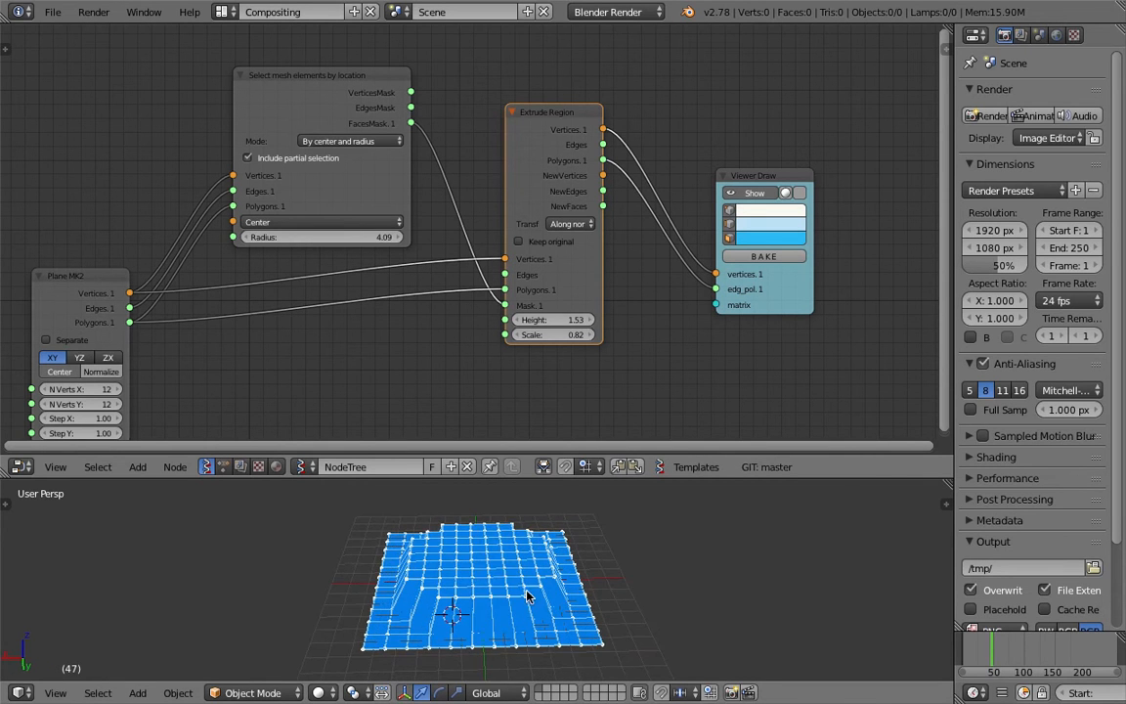
{"action": "middle_click_drag", "start_coordinate": [527, 597], "coordinate": [520, 622]}
{"action": "scroll", "coordinate": [507, 302], "scroll_direction": "up", "scroll_amount": 1}
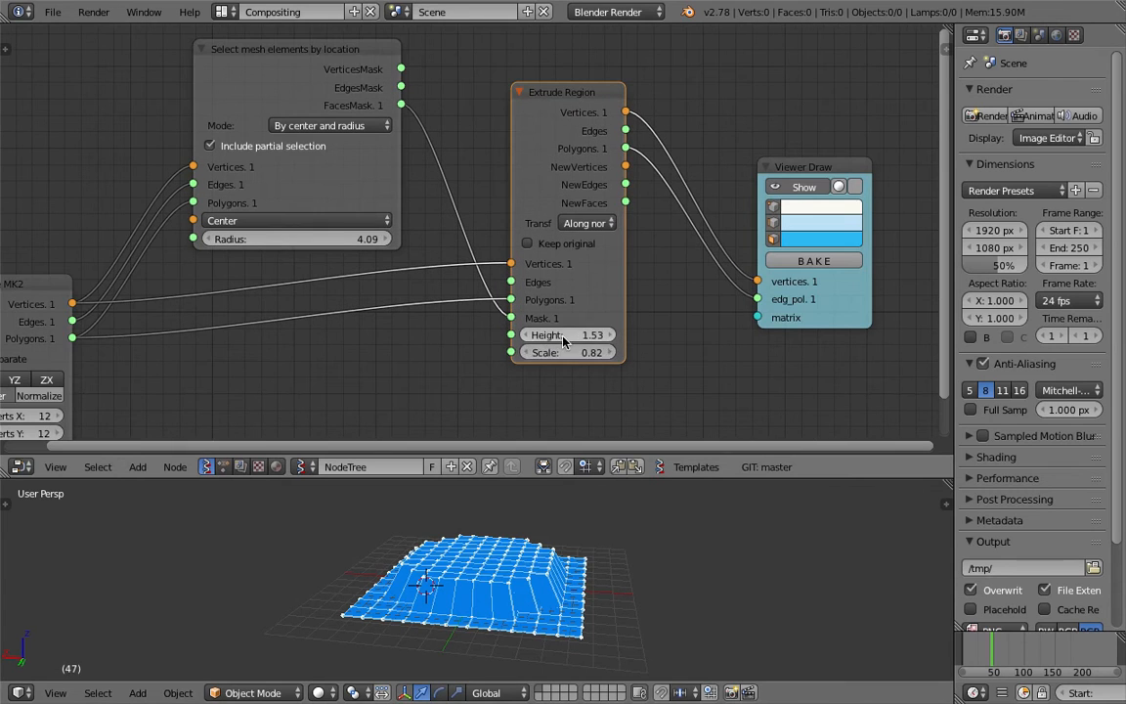
- Set Extrude Region's Scale to 1.00 and save the file
{"action": "left_click_drag", "start_coordinate": [562, 352], "coordinate": [588, 352]}
{"action": "left_click", "coordinate": [574, 356]}
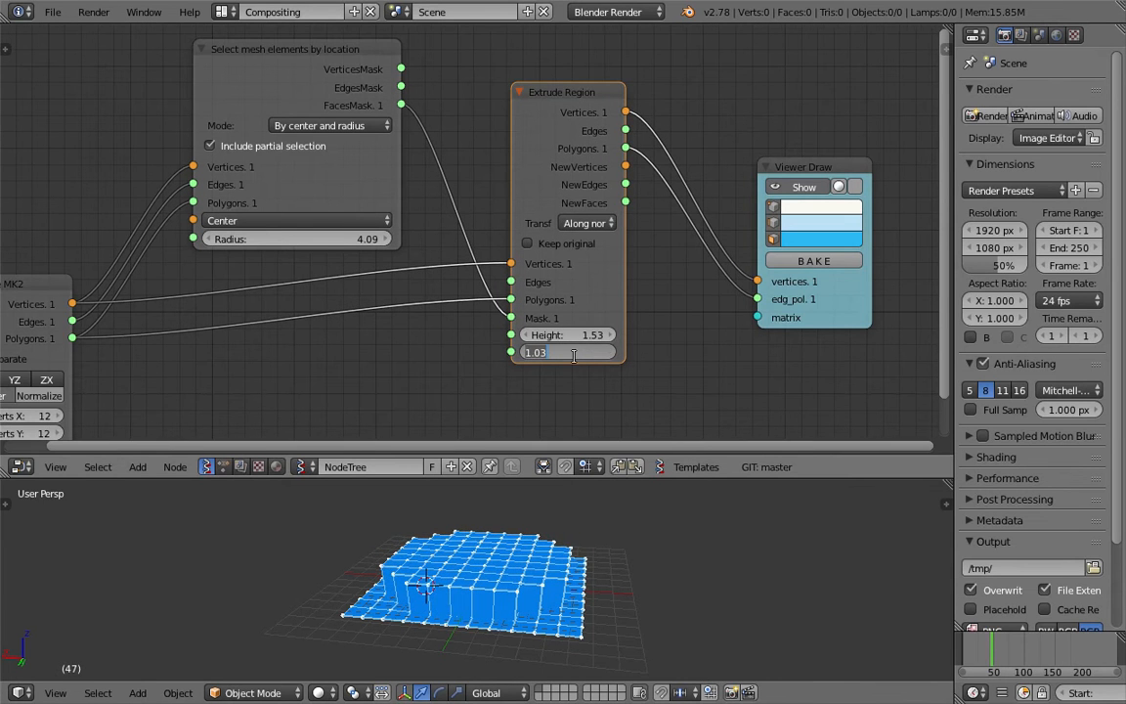
{"action": "key", "text": "Return"}
{"action": "middle_click_drag", "start_coordinate": [660, 344], "coordinate": [645, 331]}
{"action": "middle_click_drag", "start_coordinate": [607, 528], "coordinate": [568, 498]}
{"action": "key", "text": "ctrl+s"}
{"action": "left_click", "coordinate": [568, 496]}
- Raise Extrude Region's Height to 1.62 and check the mesh in the 3D view
{"action": "left_click_drag", "start_coordinate": [573, 340], "coordinate": [654, 329]}
{"action": "middle_click_drag", "start_coordinate": [654, 329], "coordinate": [642, 319]}
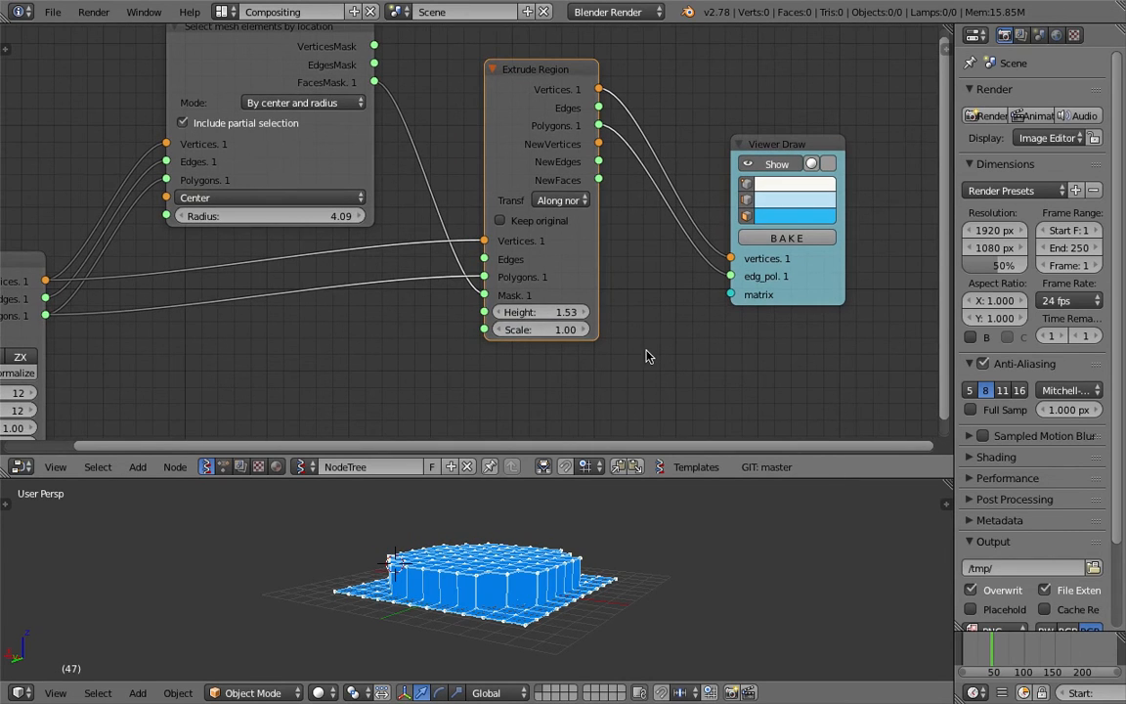
{"action": "mouse_move", "coordinate": [559, 318]}
{"action": "left_mouse_down"}
{"action": "mouse_move", "coordinate": [616, 317]}
{"action": "mouse_move", "coordinate": [568, 318]}
{"action": "left_mouse_up"}
{"action": "middle_click_drag", "start_coordinate": [528, 494], "coordinate": [626, 543]}
{"action": "middle_click_drag", "start_coordinate": [450, 536], "coordinate": [520, 564]}
- Spread out the node tree by moving Viewer Draw away from Extrude Region and repositioning the Plane node
{"action": "scroll", "coordinate": [684, 208], "scroll_direction": "down", "scroll_amount": 2}
{"action": "middle_click_drag", "start_coordinate": [685, 207], "coordinate": [613, 241]}
{"action": "left_click_drag", "start_coordinate": [648, 202], "coordinate": [787, 219]}
{"action": "middle_click_drag", "start_coordinate": [105, 300], "coordinate": [196, 244]}
{"action": "left_click_drag", "start_coordinate": [96, 234], "coordinate": [122, 207]}
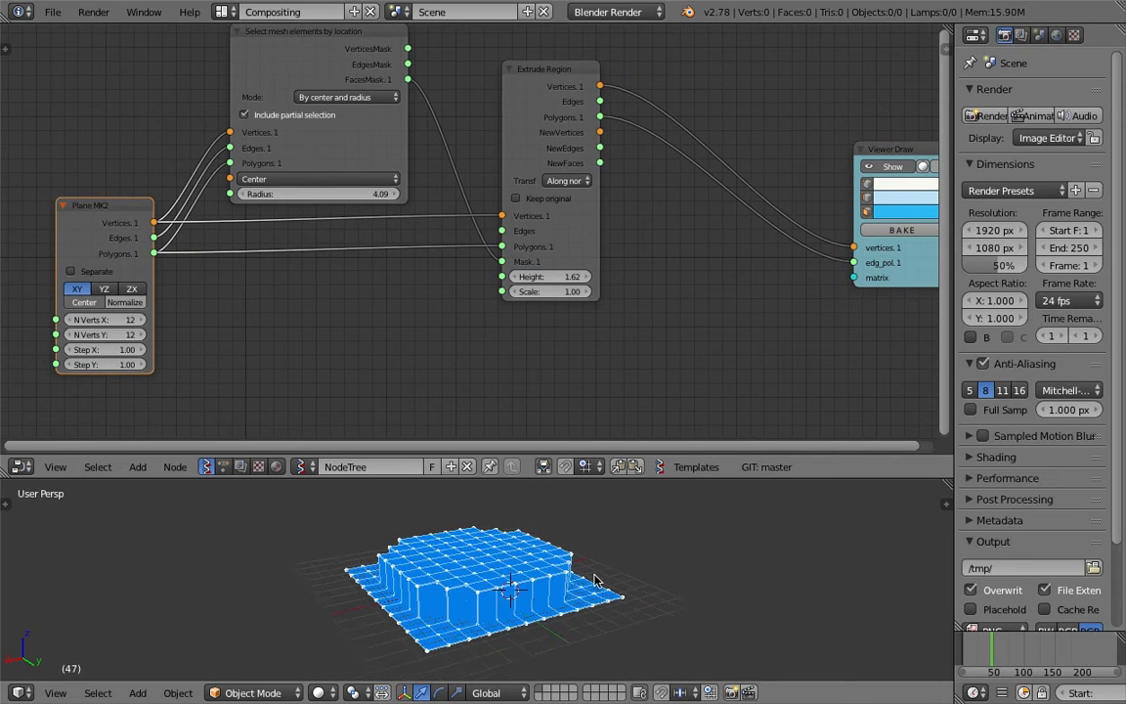
- Bake the Viewer Draw output to a mesh object and move that object along X beside the preview
{"action": "left_click", "coordinate": [893, 230]}
{"action": "middle_click_drag", "start_coordinate": [559, 597], "coordinate": [483, 594], "text": "shift"}
{"action": "right_click", "coordinate": [481, 593]}
{"action": "key", "text": "g"}
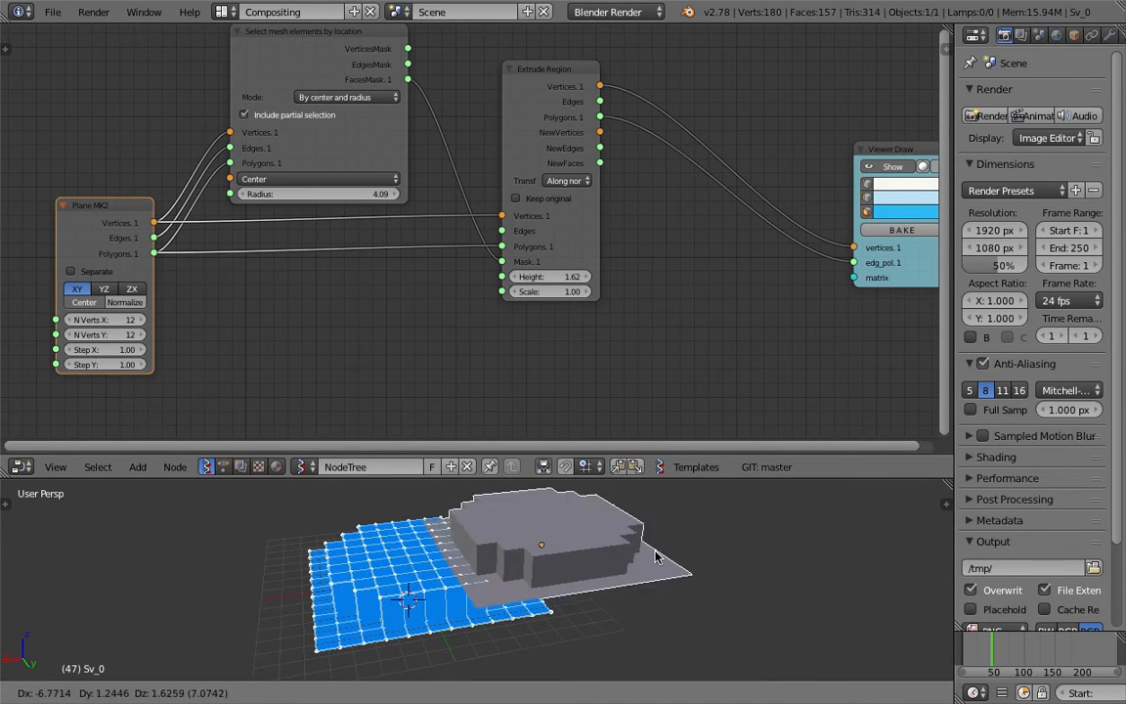
{"action": "key", "text": "x"}
{"action": "left_click", "coordinate": [733, 555]}
- Apply level 2 subdivision to the baked object and save the file
{"action": "middle_click_drag", "start_coordinate": [734, 555], "coordinate": [630, 593]}
{"action": "scroll", "coordinate": [704, 559], "scroll_direction": "up", "scroll_amount": 1}
{"action": "key", "text": "ctrl+2"}
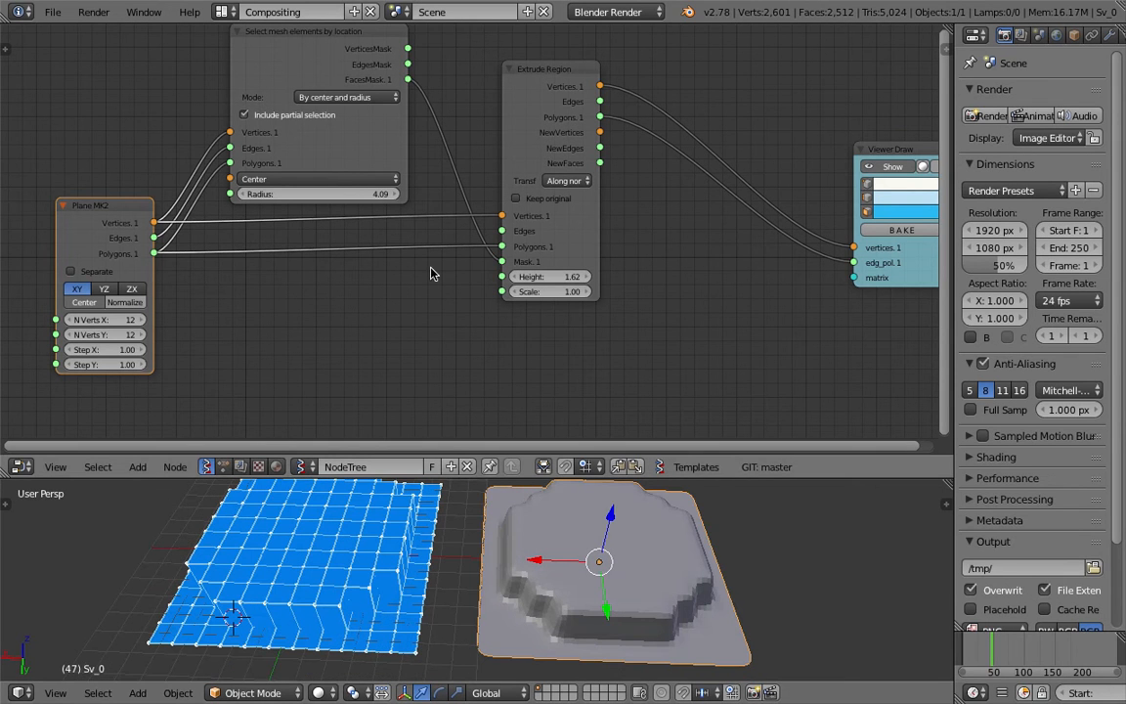
{"action": "middle_click_drag", "start_coordinate": [587, 520], "coordinate": [636, 572]}
{"action": "key", "text": "ctrl+s"}
{"action": "left_click", "coordinate": [638, 575]}
- Delete the baked object from the scene and save the file
{"action": "left_click", "coordinate": [586, 554]}
{"action": "key", "text": "x"}
{"action": "left_click", "coordinate": [587, 556]}
{"action": "key", "text": "ctrl+s"}
{"action": "left_click", "coordinate": [586, 556]}
- Make room in the node tree by moving Viewer Draw farther out and adjusting the Extrude Region node's position
{"action": "mouse_move", "coordinate": [549, 556]}
{"action": "middle_mouse_down", "text": "shift"}
{"action": "mouse_move", "coordinate": [606, 575]}
{"action": "mouse_move", "coordinate": [547, 566]}
{"action": "middle_mouse_up", "text": "shift"}
{"action": "scroll", "coordinate": [565, 300], "scroll_direction": "down", "scroll_amount": 1}
{"action": "middle_click_drag", "start_coordinate": [566, 300], "coordinate": [538, 314]}
{"action": "left_click_drag", "start_coordinate": [826, 170], "coordinate": [880, 174]}
{"action": "scroll", "coordinate": [678, 251], "scroll_direction": "down", "scroll_amount": 4}
{"action": "middle_click_drag", "start_coordinate": [679, 252], "coordinate": [625, 267]}
{"action": "left_click_drag", "start_coordinate": [450, 148], "coordinate": [421, 158]}
- Duplicate the selection and Extrude Region nodes, place the copies above the original pair, and move Viewer Draw farther out
{"action": "left_click", "coordinate": [296, 127]}
{"action": "left_click", "coordinate": [402, 185], "text": "shift"}
{"action": "middle_click_drag", "start_coordinate": [401, 185], "coordinate": [349, 227]}
{"action": "key", "text": "shift+d"}
{"action": "left_click", "coordinate": [572, 119]}
{"action": "mouse_move", "coordinate": [700, 246]}
{"action": "left_mouse_down"}
{"action": "mouse_move", "coordinate": [754, 268]}
{"action": "mouse_move", "coordinate": [881, 265]}
{"action": "left_mouse_up"}
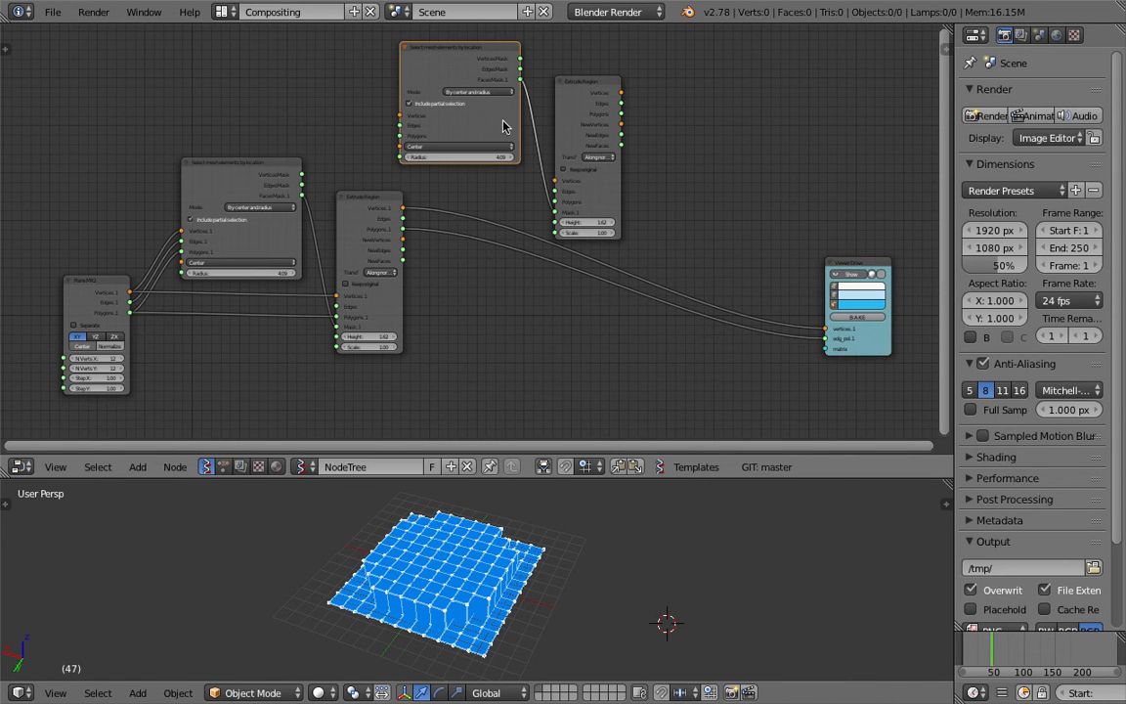
- Duplicate the copied selection and Extrude Region pair once more beside it and shift Viewer Draw beyond the new nodes
{"action": "key", "text": "shift+d"}
{"action": "left_click", "coordinate": [848, 267]}
{"action": "left_click_drag", "start_coordinate": [849, 267], "coordinate": [940, 267]}
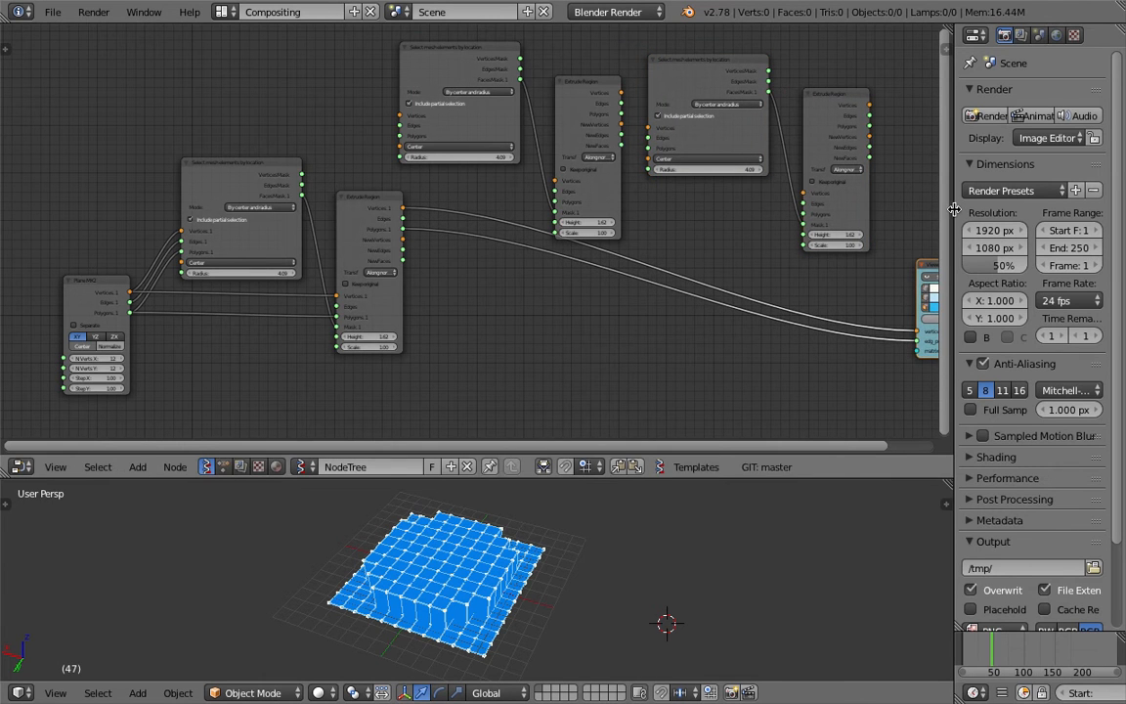
- Widen the node editor and space out the two copied node pairs and Viewer Draw
{"action": "left_click_drag", "start_coordinate": [954, 209], "coordinate": [1048, 209]}
{"action": "scroll", "coordinate": [469, 270], "scroll_direction": "up", "scroll_amount": 2}
{"action": "middle_click_drag", "start_coordinate": [442, 272], "coordinate": [433, 212]}
{"action": "left_click_drag", "start_coordinate": [725, 86], "coordinate": [657, 97]}
{"action": "left_click_drag", "start_coordinate": [741, 115], "coordinate": [854, 139]}
{"action": "left_click", "coordinate": [695, 97]}
{"action": "left_click_drag", "start_coordinate": [695, 97], "coordinate": [802, 104]}
{"action": "left_click_drag", "start_coordinate": [932, 403], "coordinate": [1074, 417]}
{"action": "left_click", "coordinate": [517, 112]}
{"action": "left_click_drag", "start_coordinate": [516, 111], "coordinate": [615, 170]}
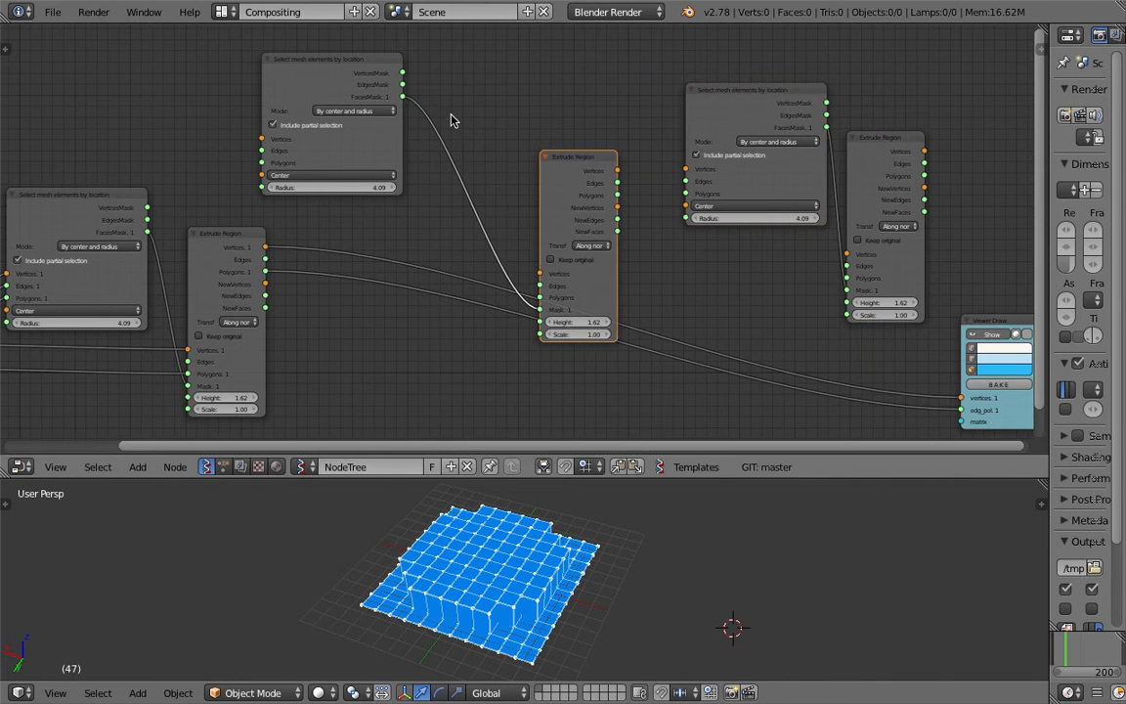
{"action": "left_click_drag", "start_coordinate": [346, 64], "coordinate": [428, 111]}
- Connect the first Extrude Region's Vertices and Polygons outputs to the second selection node's Vertices and Polygons inputs
{"action": "middle_click_drag", "start_coordinate": [180, 240], "coordinate": [379, 248]}
{"action": "middle_click_drag", "start_coordinate": [432, 304], "coordinate": [500, 238]}
{"action": "scroll", "coordinate": [500, 237], "scroll_direction": "up", "scroll_amount": 1}
{"action": "left_click", "coordinate": [326, 141]}
{"action": "left_click", "coordinate": [485, 174], "text": "shift"}
{"action": "middle_click_drag", "start_coordinate": [461, 188], "coordinate": [308, 187]}
{"action": "scroll", "coordinate": [422, 198], "scroll_direction": "up", "scroll_amount": 2}
{"action": "scroll", "coordinate": [319, 182], "scroll_direction": "up", "scroll_amount": 2}
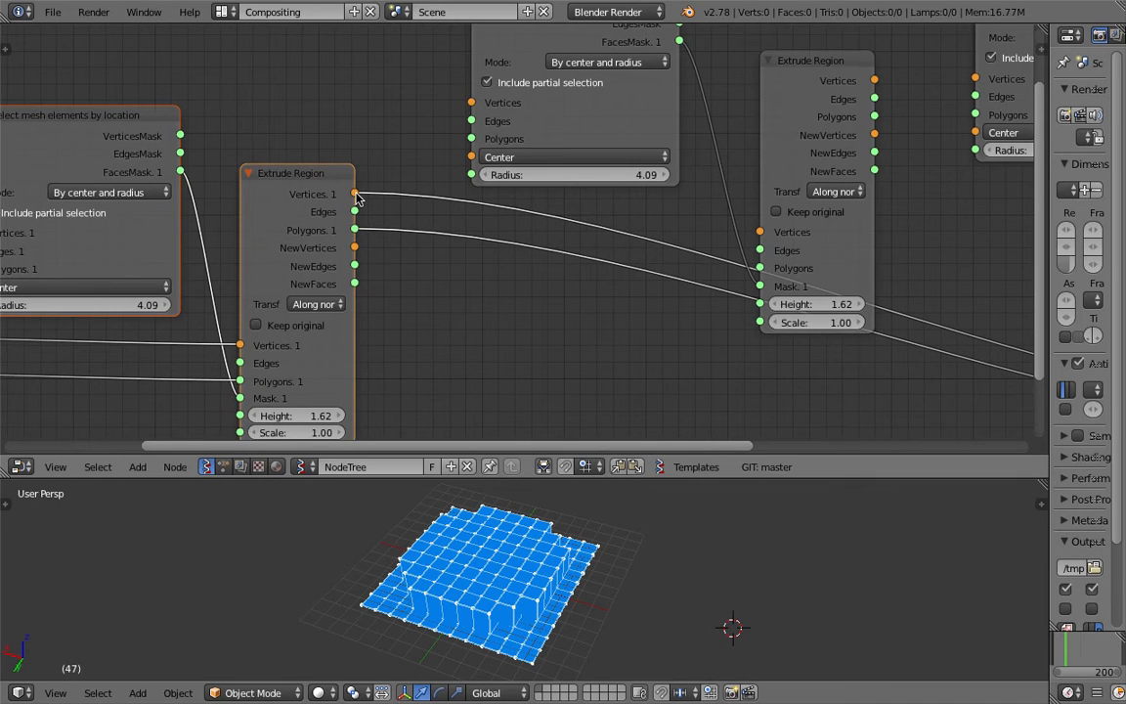
{"action": "left_click_drag", "start_coordinate": [355, 194], "coordinate": [471, 102]}
{"action": "left_click_drag", "start_coordinate": [354, 229], "coordinate": [472, 140]}
- Rearrange the second and third selection and Extrude Region pairs and Viewer Draw to leave room for links
{"action": "scroll", "coordinate": [498, 256], "scroll_direction": "down", "scroll_amount": 5}
{"action": "middle_click_drag", "start_coordinate": [499, 256], "coordinate": [499, 207]}
{"action": "left_click_drag", "start_coordinate": [707, 106], "coordinate": [726, 131]}
{"action": "left_click_drag", "start_coordinate": [407, 156], "coordinate": [548, 246]}
{"action": "left_click_drag", "start_coordinate": [723, 147], "coordinate": [723, 120]}
{"action": "middle_click_drag", "start_coordinate": [642, 135], "coordinate": [626, 185]}
{"action": "left_click_drag", "start_coordinate": [564, 85], "coordinate": [544, 76]}
{"action": "middle_click_drag", "start_coordinate": [817, 170], "coordinate": [596, 167]}
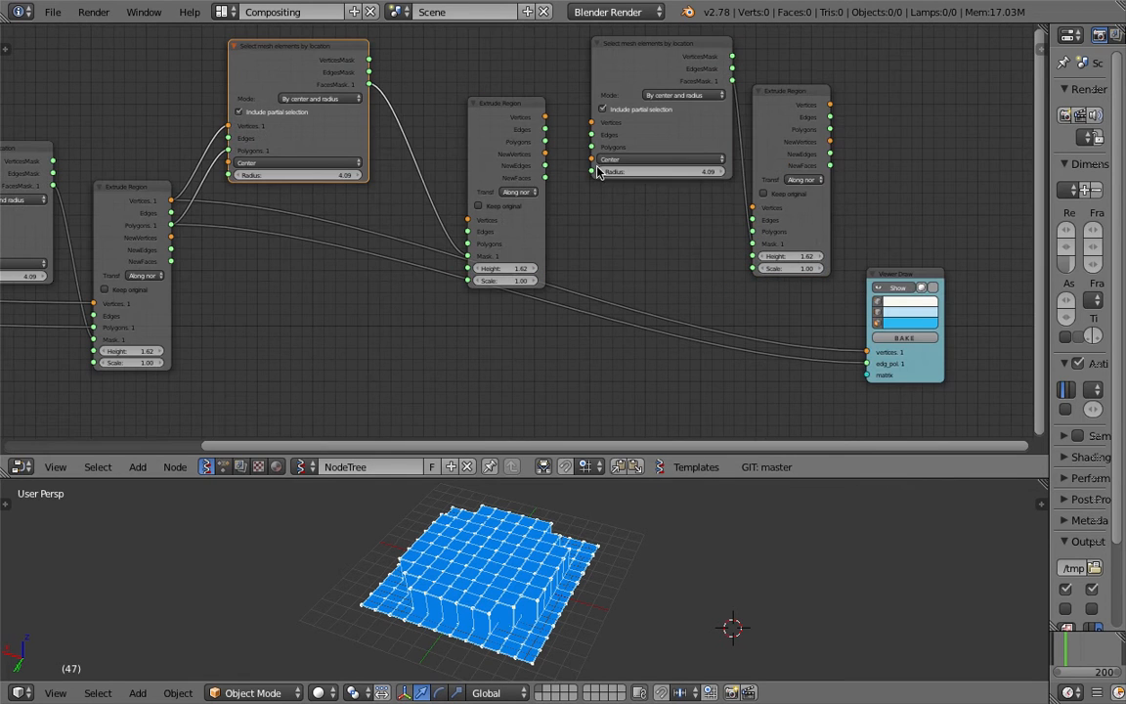
{"action": "left_click_drag", "start_coordinate": [810, 235], "coordinate": [836, 245]}
{"action": "left_click_drag", "start_coordinate": [911, 281], "coordinate": [938, 293]}
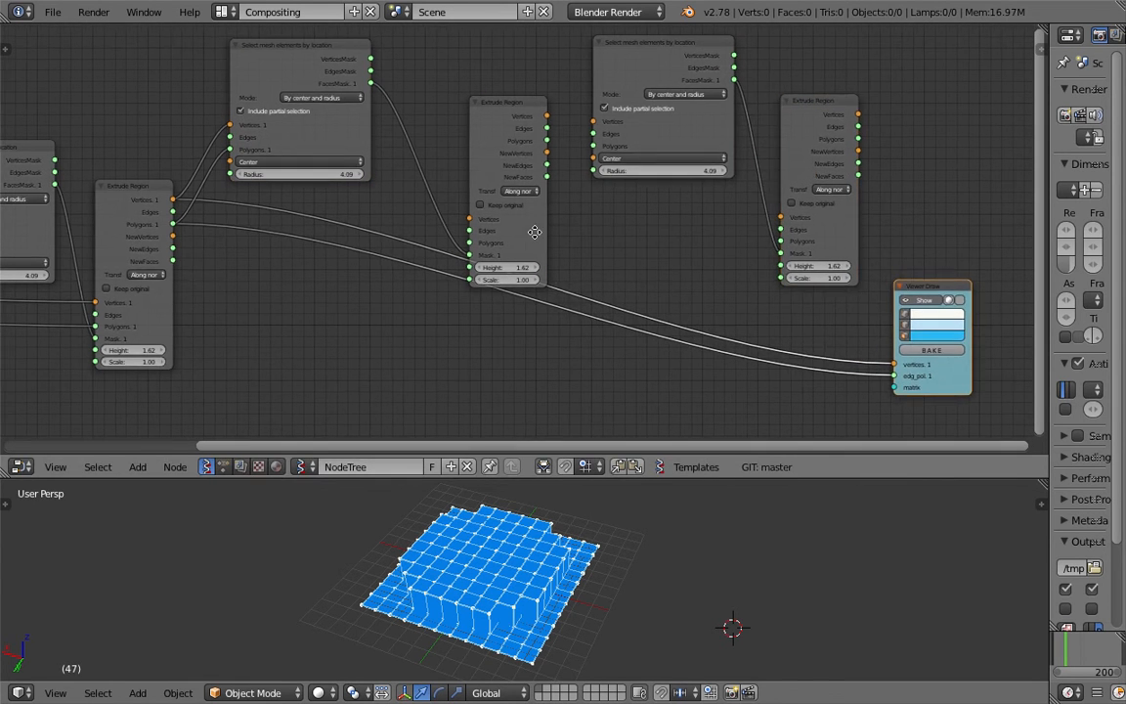
- Connect the first Extrude Region's Vertices and Polygons outputs to the second Extrude Region's Vertices and Polygons inputs
{"action": "middle_click_drag", "start_coordinate": [430, 223], "coordinate": [536, 233]}
{"action": "mouse_move", "coordinate": [588, 169]}
{"action": "left_mouse_down"}
{"action": "mouse_move", "coordinate": [592, 131]}
{"action": "mouse_move", "coordinate": [584, 217]}
{"action": "mouse_move", "coordinate": [584, 208]}
{"action": "left_mouse_up"}
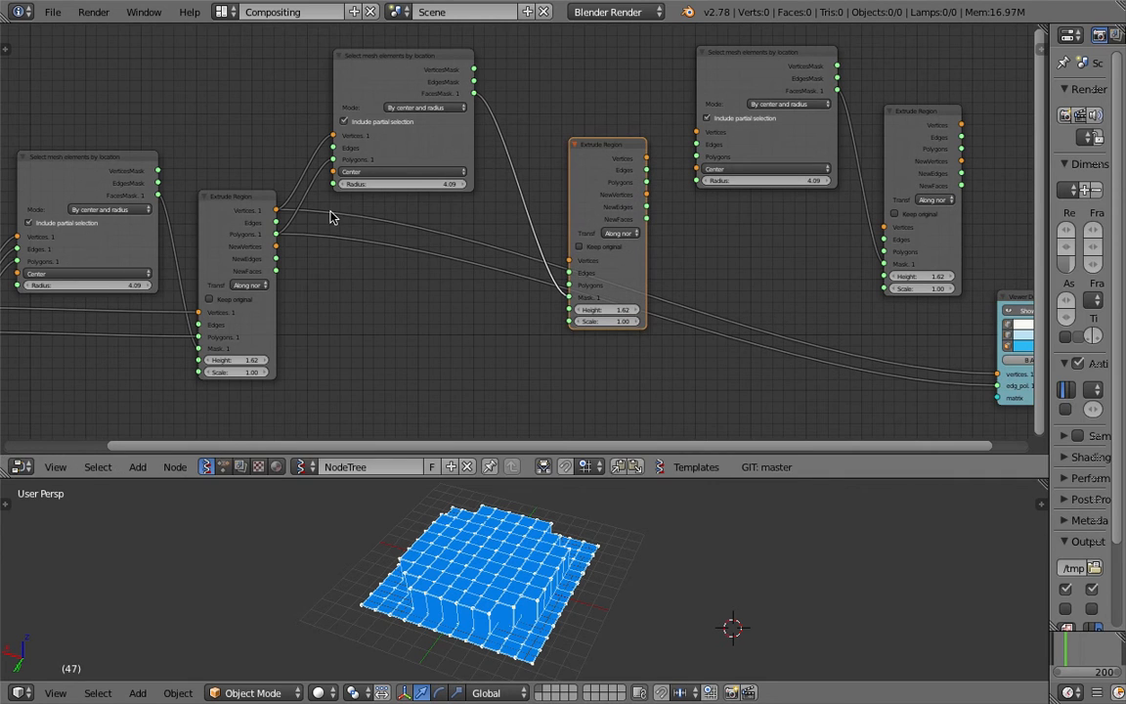
{"action": "left_click_drag", "start_coordinate": [277, 211], "coordinate": [569, 260]}
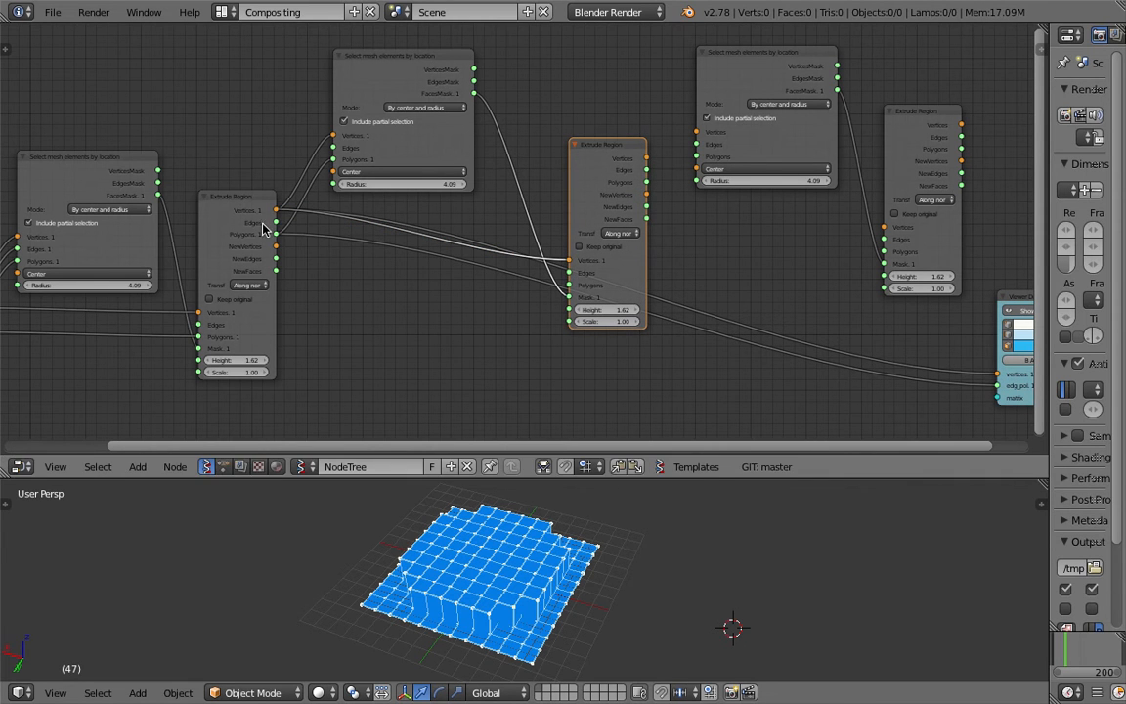
{"action": "left_click_drag", "start_coordinate": [278, 234], "coordinate": [569, 285]}
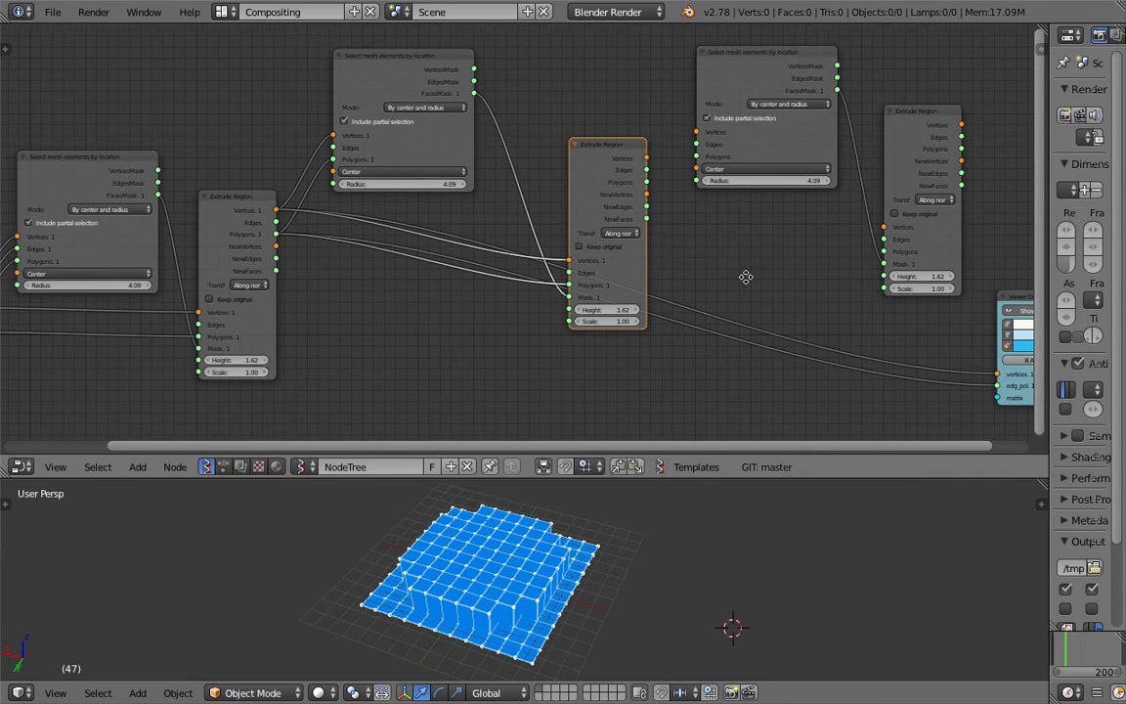
- Lower the second Extrude Region beside Viewer Draw and link its Vertices and Polygons outputs to the viewer's vertices and edg_pol inputs
{"action": "middle_click_drag", "start_coordinate": [749, 273], "coordinate": [710, 217]}
{"action": "left_click_drag", "start_coordinate": [556, 184], "coordinate": [554, 285]}
{"action": "key", "text": "ctrl+s"}
{"action": "left_click", "coordinate": [574, 230]}
{"action": "middle_click_drag", "start_coordinate": [868, 242], "coordinate": [776, 197]}
{"action": "mouse_move", "coordinate": [862, 202]}
{"action": "left_mouse_down"}
{"action": "mouse_move", "coordinate": [629, 199]}
{"action": "mouse_move", "coordinate": [571, 164]}
{"action": "mouse_move", "coordinate": [547, 200]}
{"action": "mouse_move", "coordinate": [577, 234]}
{"action": "left_mouse_up"}
{"action": "left_click_drag", "start_coordinate": [512, 193], "coordinate": [577, 246]}
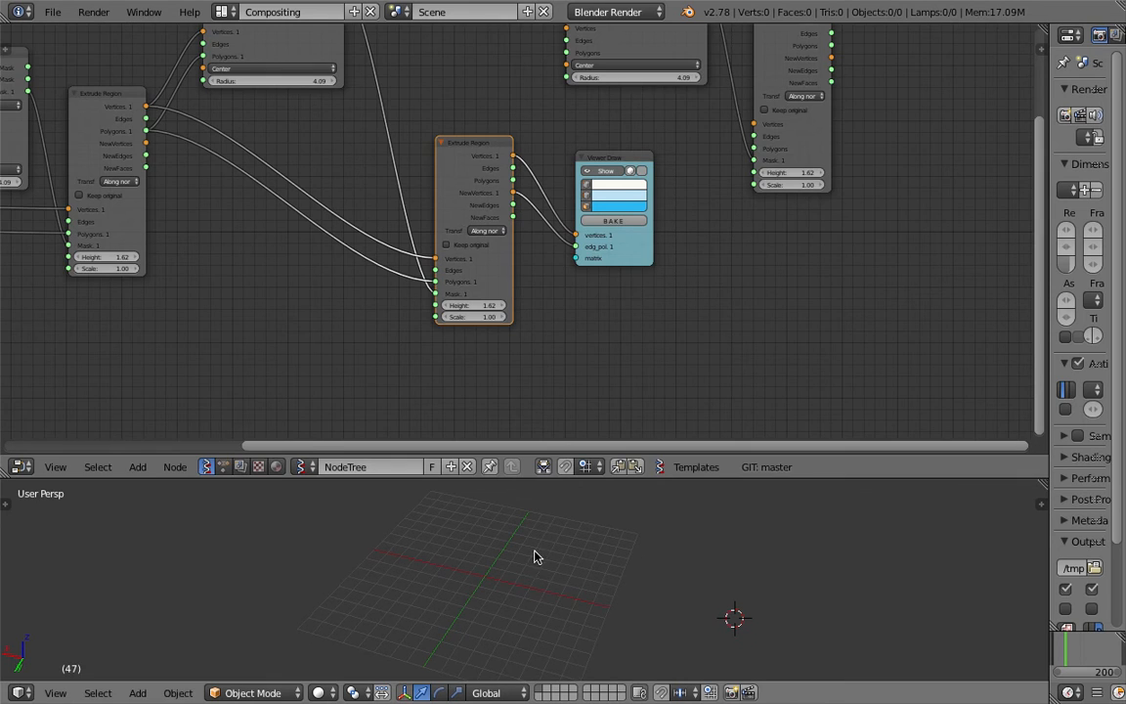
{"action": "scroll", "coordinate": [537, 264], "scroll_direction": "up", "scroll_amount": 2}
{"action": "left_click_drag", "start_coordinate": [517, 173], "coordinate": [581, 247]}
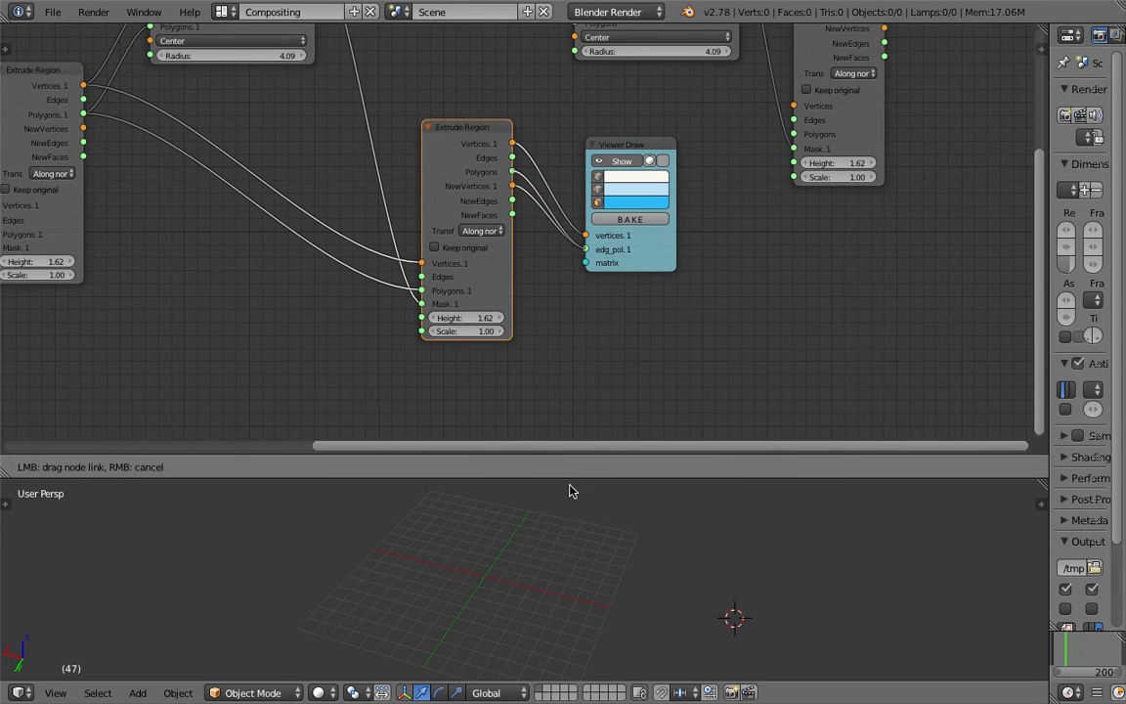
{"action": "scroll", "coordinate": [515, 577], "scroll_direction": "up", "scroll_amount": 2}
{"action": "middle_click_drag", "start_coordinate": [515, 577], "coordinate": [548, 606]}
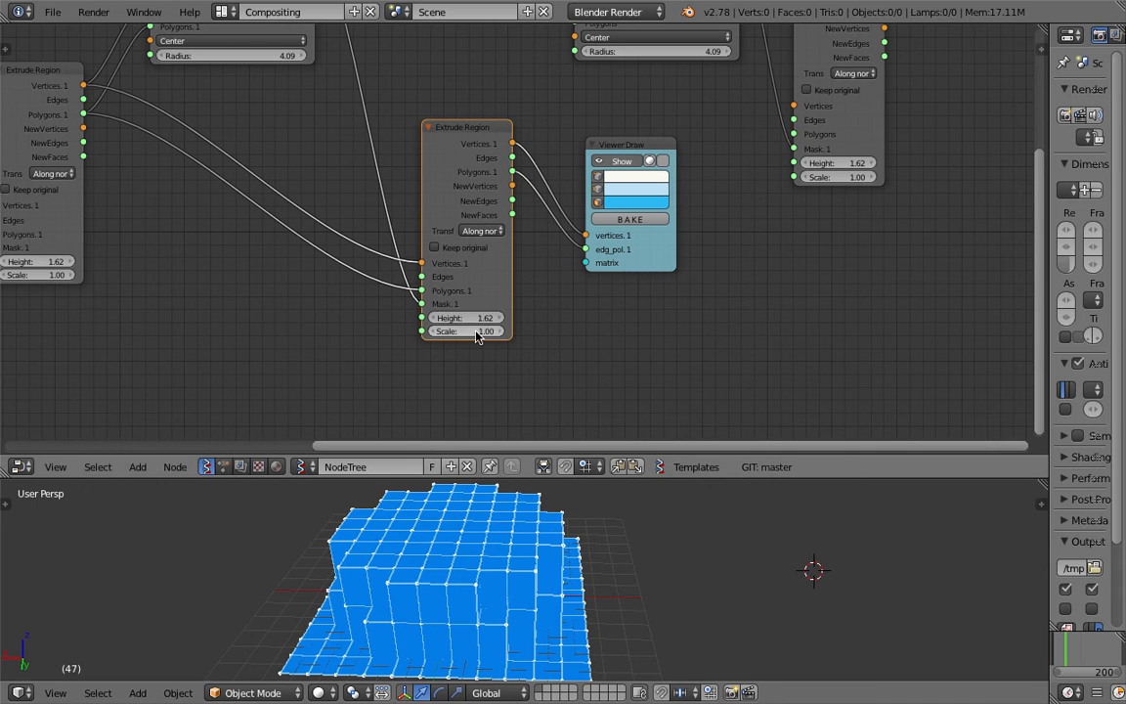
- Set the second selection node's radius to 3.04 and switch Viewer Draw to shaded faces
{"action": "mouse_move", "coordinate": [476, 331]}
{"action": "left_mouse_down"}
{"action": "mouse_move", "coordinate": [434, 332]}
{"action": "mouse_move", "coordinate": [463, 318]}
{"action": "left_mouse_up"}
{"action": "middle_click_drag", "start_coordinate": [237, 103], "coordinate": [384, 265]}
{"action": "left_click_drag", "start_coordinate": [397, 219], "coordinate": [405, 176]}
{"action": "mouse_move", "coordinate": [655, 505]}
{"action": "middle_mouse_down"}
{"action": "mouse_move", "coordinate": [606, 548]}
{"action": "mouse_move", "coordinate": [598, 592]}
{"action": "mouse_move", "coordinate": [577, 568]}
{"action": "middle_mouse_up"}
{"action": "left_click", "coordinate": [809, 324]}
{"action": "scroll", "coordinate": [659, 573], "scroll_direction": "down", "scroll_amount": 1}
{"action": "key", "text": "ctrl+s"}
{"action": "left_click", "coordinate": [598, 592]}
{"action": "middle_click_drag", "start_coordinate": [637, 431], "coordinate": [632, 333]}
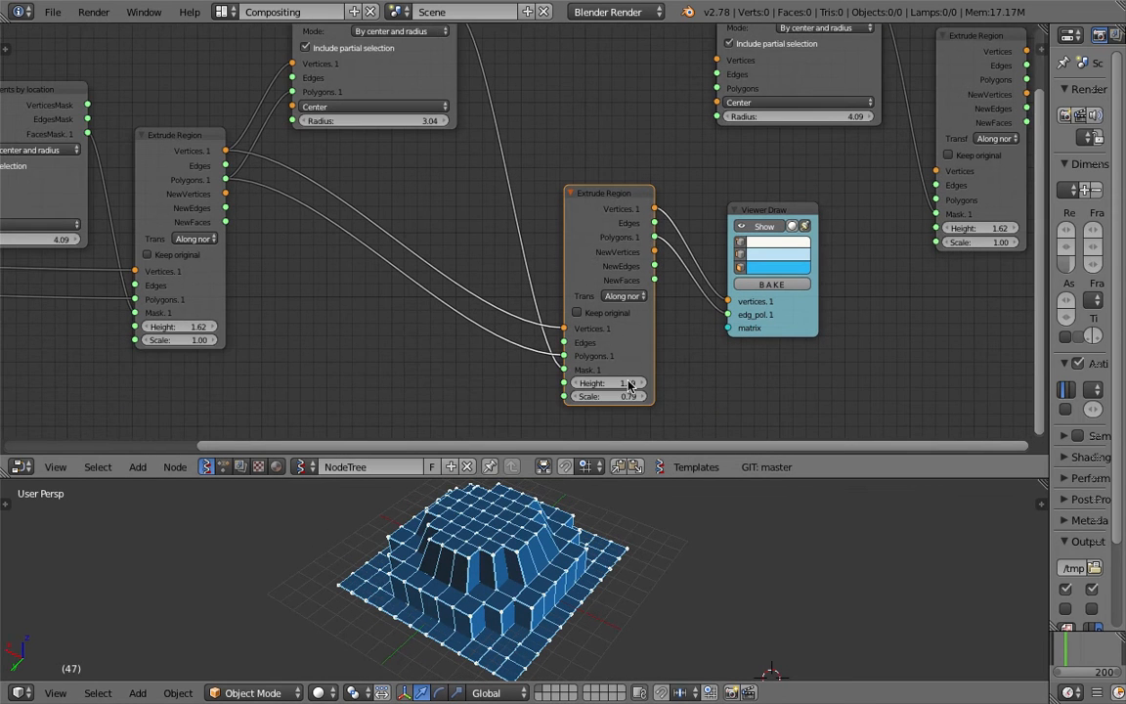
- Set the second Extrude Region's scale to 1 and height to 2.22, and save the file
{"action": "mouse_move", "coordinate": [608, 396]}
{"action": "left_mouse_down"}
{"action": "mouse_move", "coordinate": [634, 396]}
{"action": "mouse_move", "coordinate": [614, 396]}
{"action": "left_mouse_up"}
{"action": "left_click", "coordinate": [614, 396]}
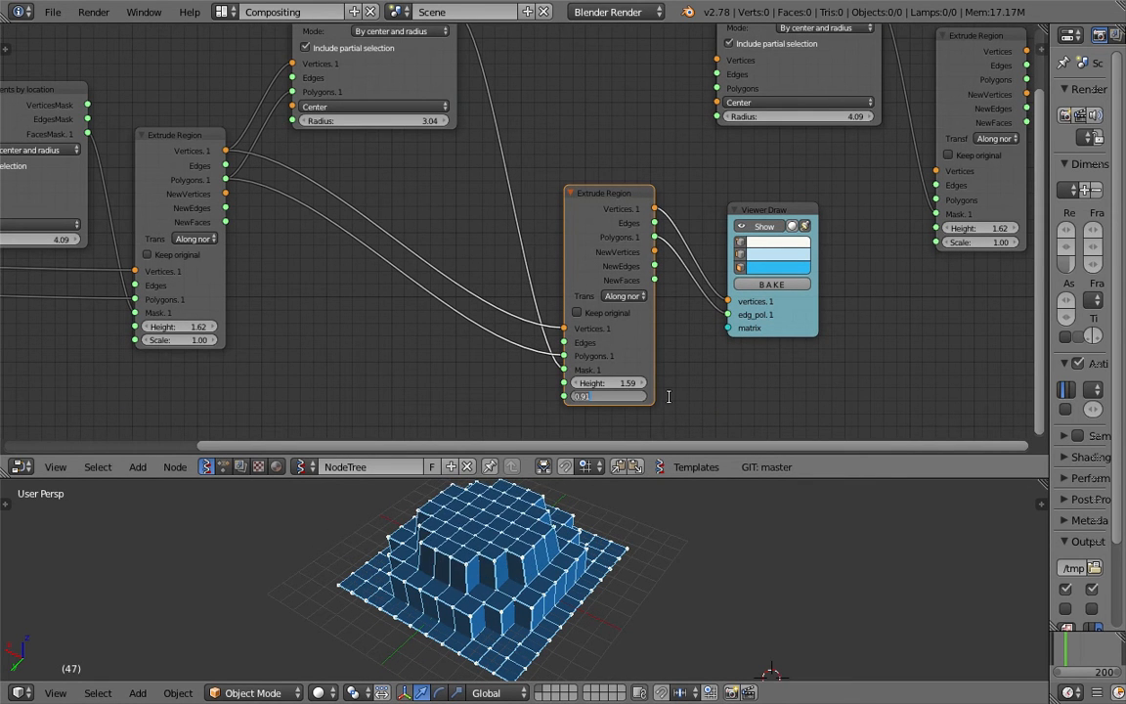
{"action": "type", "text": "1"}
{"action": "key", "text": "Return"}
{"action": "middle_click_drag", "start_coordinate": [625, 380], "coordinate": [620, 368]}
{"action": "left_click_drag", "start_coordinate": [621, 370], "coordinate": [680, 370]}
{"action": "scroll", "coordinate": [639, 596], "scroll_direction": "down", "scroll_amount": 2}
{"action": "middle_click_drag", "start_coordinate": [638, 596], "coordinate": [728, 544]}
{"action": "middle_click_drag", "start_coordinate": [630, 574], "coordinate": [568, 608]}
{"action": "key", "text": "ctrl+s"}
{"action": "left_click", "coordinate": [568, 608]}
- Move the second Extrude Region and Viewer Draw closer together and save the file
{"action": "left_click_drag", "start_coordinate": [578, 243], "coordinate": [536, 183]}
{"action": "middle_click_drag", "start_coordinate": [526, 229], "coordinate": [485, 283]}
{"action": "left_click_drag", "start_coordinate": [722, 257], "coordinate": [662, 260]}
{"action": "key", "text": "ctrl+s"}
{"action": "left_click", "coordinate": [667, 251]}
- Reposition the third selection node and its Extrude Region with a gap between them, and save the file
{"action": "middle_click_drag", "start_coordinate": [666, 250], "coordinate": [541, 251]}
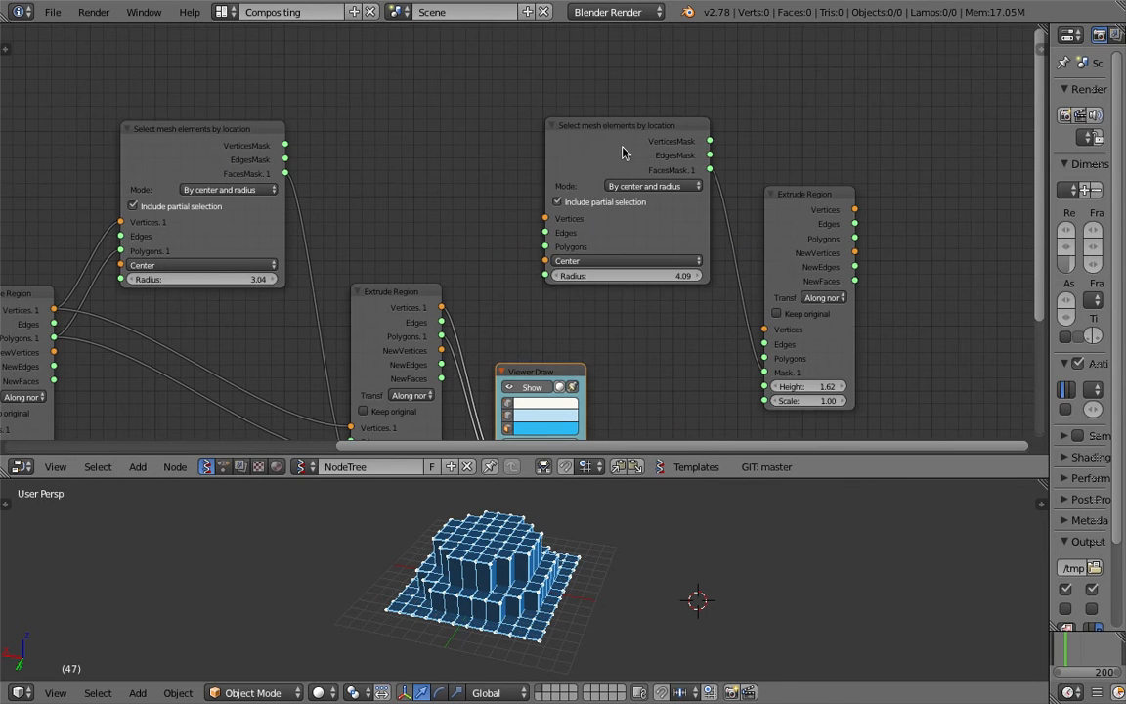
{"action": "left_click_drag", "start_coordinate": [604, 147], "coordinate": [616, 156]}
{"action": "middle_click_drag", "start_coordinate": [598, 214], "coordinate": [609, 172]}
{"action": "key", "text": "ctrl+s"}
{"action": "left_click", "coordinate": [598, 211]}
{"action": "middle_click_drag", "start_coordinate": [661, 214], "coordinate": [533, 238]}
{"action": "scroll", "coordinate": [533, 239], "scroll_direction": "up", "scroll_amount": 9}
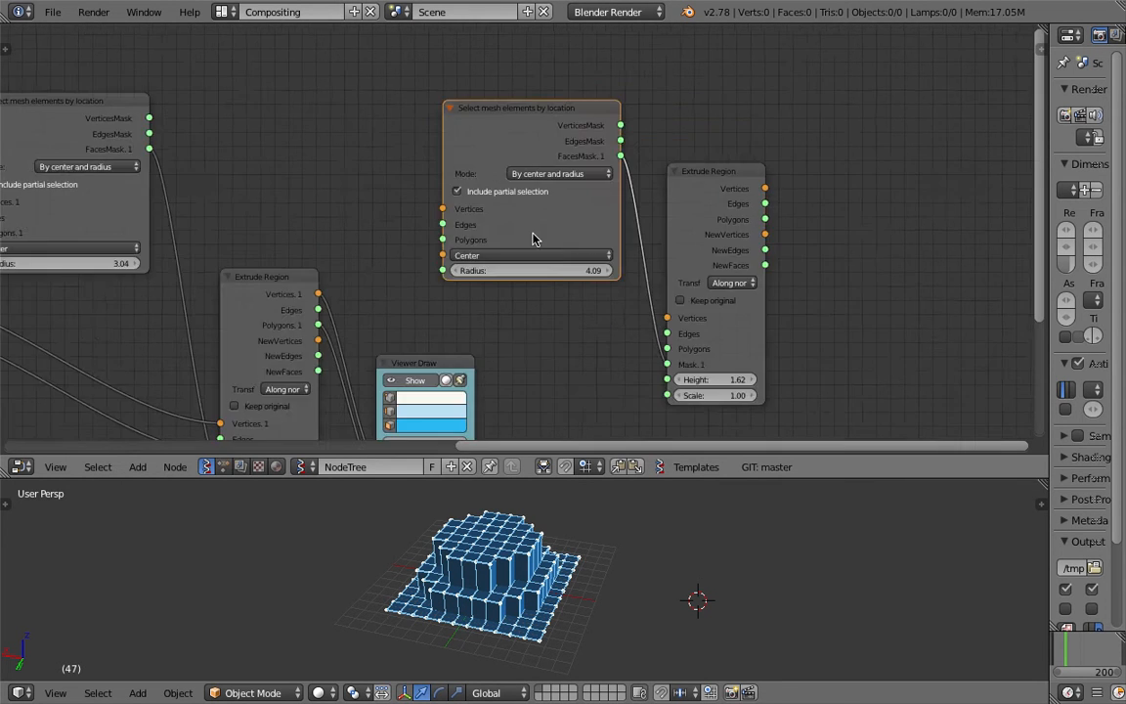
{"action": "scroll", "coordinate": [533, 318], "scroll_direction": "down", "scroll_amount": 6}
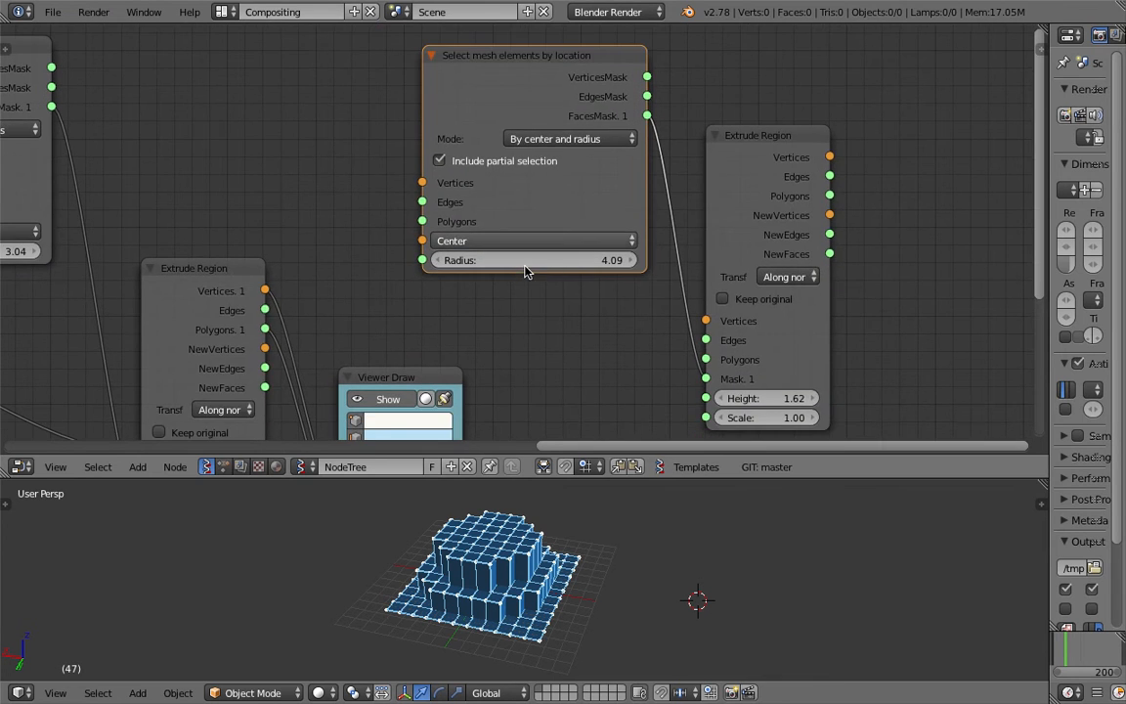
{"action": "left_click_drag", "start_coordinate": [734, 154], "coordinate": [807, 155]}
{"action": "left_click_drag", "start_coordinate": [480, 143], "coordinate": [612, 192]}
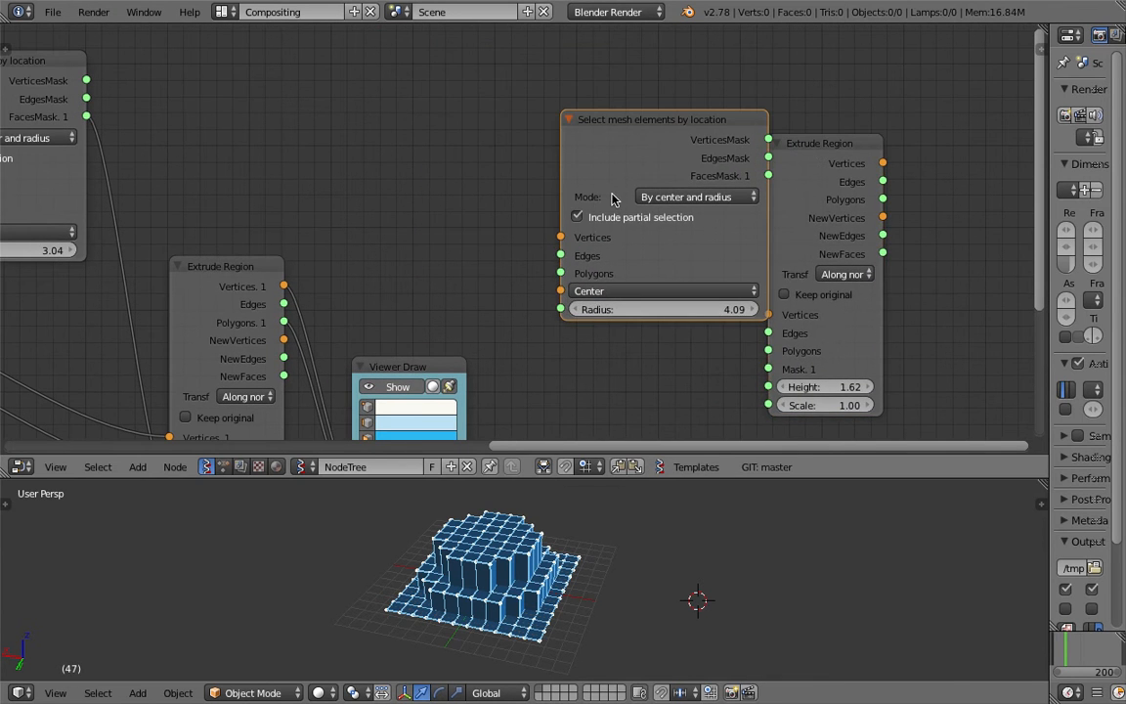
{"action": "middle_click_drag", "start_coordinate": [598, 184], "coordinate": [625, 118]}
{"action": "left_click_drag", "start_coordinate": [626, 117], "coordinate": [524, 106]}
{"action": "key", "text": "ctrl+s"}
{"action": "left_click", "coordinate": [409, 130]}
- Raise the first and second selection nodes above the Extrude Region nodes they feed
{"action": "scroll", "coordinate": [346, 244], "scroll_direction": "down", "scroll_amount": 1}
{"action": "middle_click_drag", "start_coordinate": [346, 243], "coordinate": [436, 295]}
{"action": "scroll", "coordinate": [363, 276], "scroll_direction": "down", "scroll_amount": 3}
{"action": "middle_click_drag", "start_coordinate": [309, 171], "coordinate": [358, 151]}
{"action": "left_click_drag", "start_coordinate": [278, 117], "coordinate": [287, 85]}
{"action": "scroll", "coordinate": [304, 214], "scroll_direction": "down", "scroll_amount": 2}
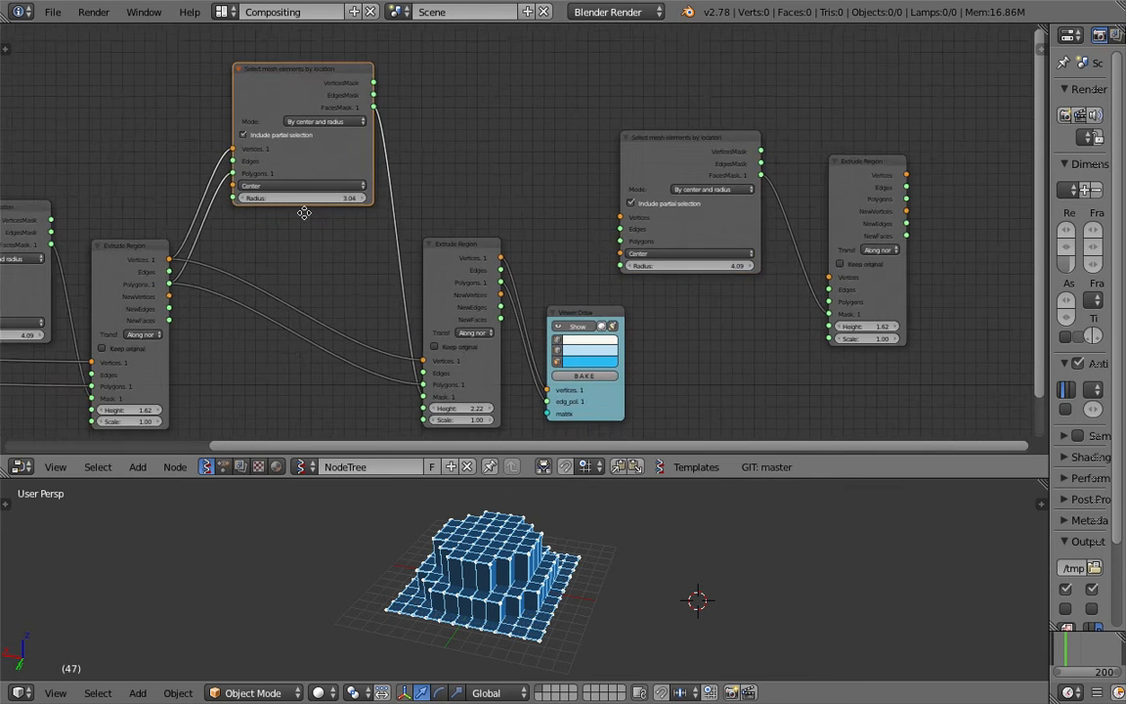
{"action": "middle_click_drag", "start_coordinate": [304, 214], "coordinate": [504, 248]}
{"action": "left_click_drag", "start_coordinate": [229, 252], "coordinate": [226, 151]}
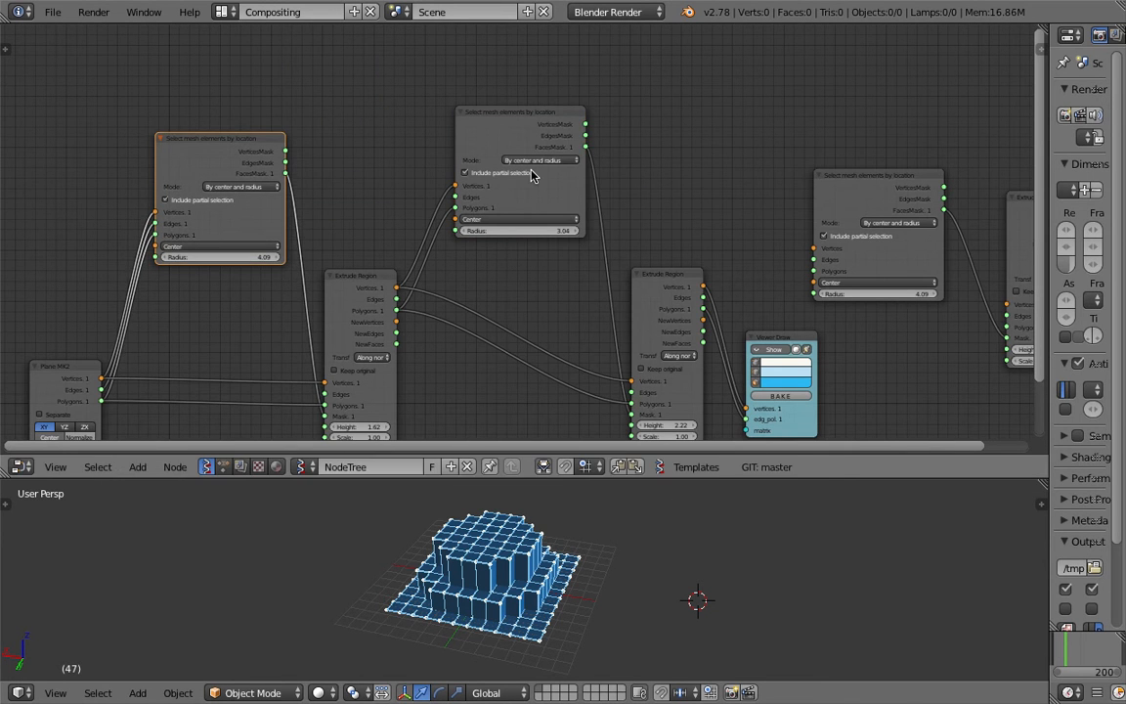
{"action": "left_click_drag", "start_coordinate": [533, 174], "coordinate": [518, 186]}
{"action": "middle_click_drag", "start_coordinate": [711, 266], "coordinate": [637, 172]}
{"action": "left_click_drag", "start_coordinate": [599, 185], "coordinate": [590, 187]}
- Lower the third Extrude Region and raise the third selection node, bringing both closer to the second pair
{"action": "scroll", "coordinate": [487, 239], "scroll_direction": "up", "scroll_amount": 1}
{"action": "middle_click_drag", "start_coordinate": [579, 189], "coordinate": [501, 189]}
{"action": "left_click_drag", "start_coordinate": [896, 134], "coordinate": [814, 200]}
{"action": "left_click_drag", "start_coordinate": [787, 158], "coordinate": [696, 106]}
- Move Viewer Draw beyond the third Extrude Region and cut its links from the second Extrude Region
{"action": "scroll", "coordinate": [712, 181], "scroll_direction": "up", "scroll_amount": 1}
{"action": "mouse_move", "coordinate": [623, 233]}
{"action": "left_mouse_down"}
{"action": "mouse_move", "coordinate": [728, 311]}
{"action": "mouse_move", "coordinate": [1012, 294]}
{"action": "left_mouse_up"}
{"action": "left_click_drag", "start_coordinate": [949, 340], "coordinate": [927, 394], "text": "ctrl"}
{"action": "mouse_move", "coordinate": [939, 322]}
{"action": "middle_mouse_down"}
{"action": "mouse_move", "coordinate": [850, 342]}
{"action": "mouse_move", "coordinate": [871, 337]}
{"action": "middle_mouse_up"}
{"action": "left_click_drag", "start_coordinate": [936, 287], "coordinate": [956, 256]}
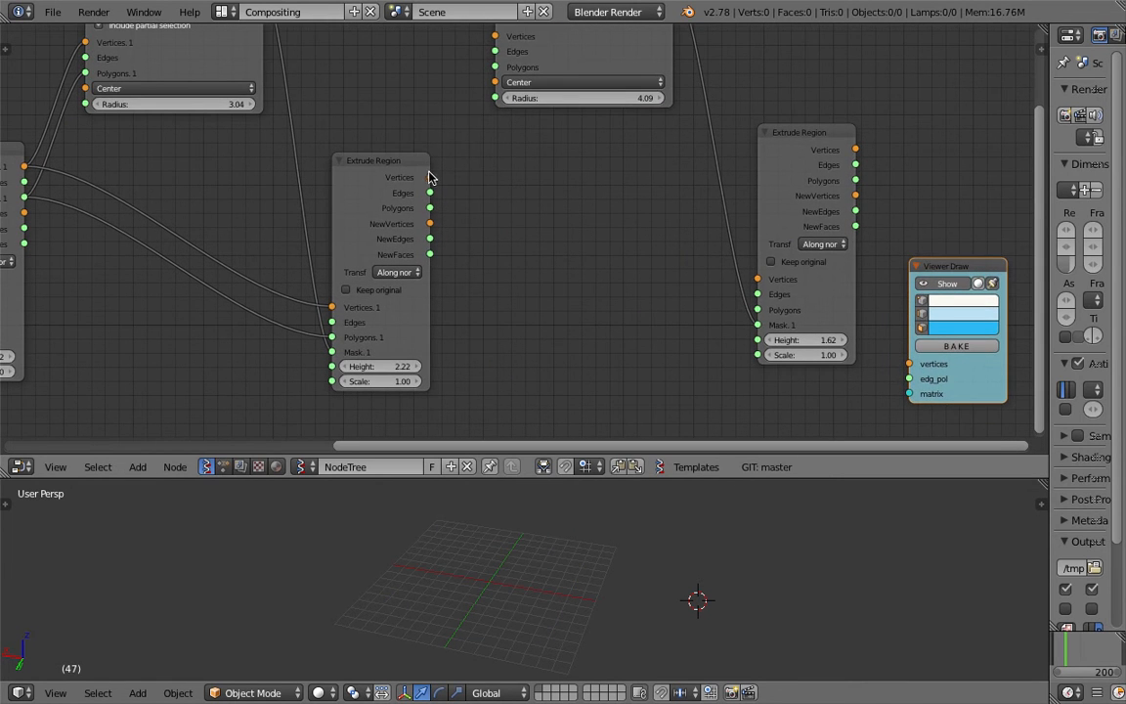
- Connect the second Extrude Region's Vertices and Polygons outputs to the third Extrude Region's Vertices and Polygons inputs
{"action": "middle_click_drag", "start_coordinate": [428, 177], "coordinate": [440, 206]}
{"action": "left_click_drag", "start_coordinate": [423, 205], "coordinate": [750, 307]}
{"action": "left_click_drag", "start_coordinate": [423, 235], "coordinate": [670, 330]}
{"action": "left_click_drag", "start_coordinate": [747, 339], "coordinate": [750, 338]}
{"action": "middle_click_drag", "start_coordinate": [468, 207], "coordinate": [364, 204]}
- Connect the second Extrude Region's Vertices and Polygons outputs to the third selection node's Vertices and Polygons inputs
{"action": "scroll", "coordinate": [431, 142], "scroll_direction": "down", "scroll_amount": 1}
{"action": "middle_click_drag", "start_coordinate": [431, 142], "coordinate": [444, 164]}
{"action": "left_click_drag", "start_coordinate": [484, 121], "coordinate": [484, 141]}
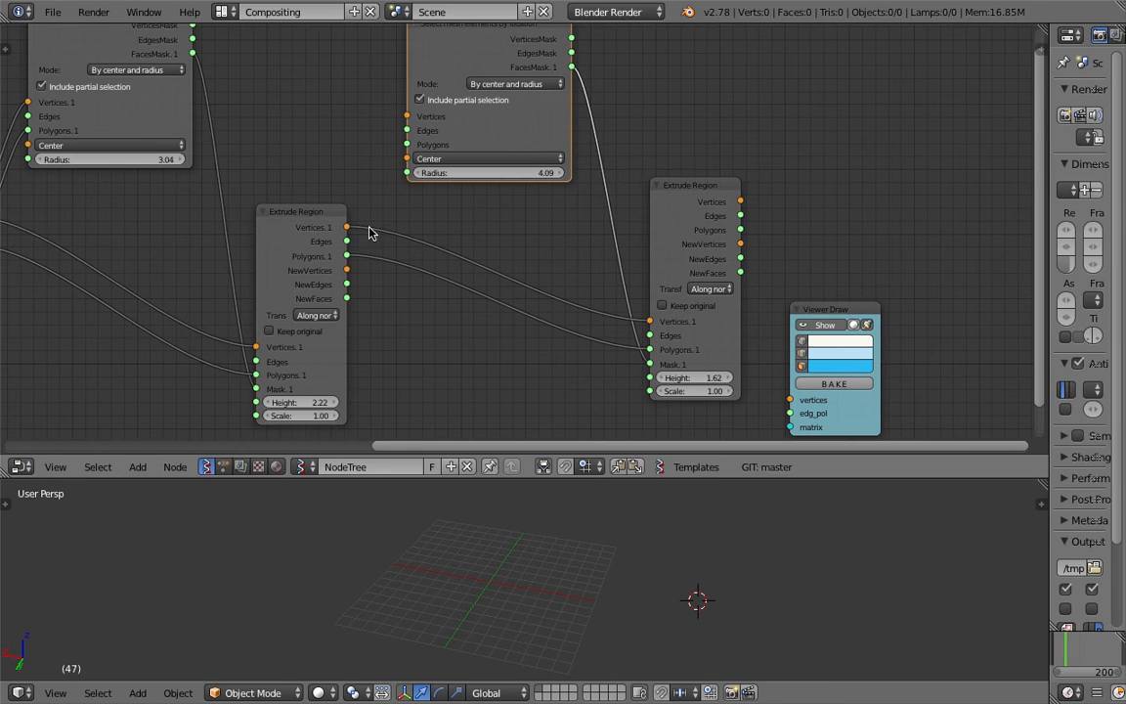
{"action": "left_click_drag", "start_coordinate": [347, 227], "coordinate": [347, 256]}
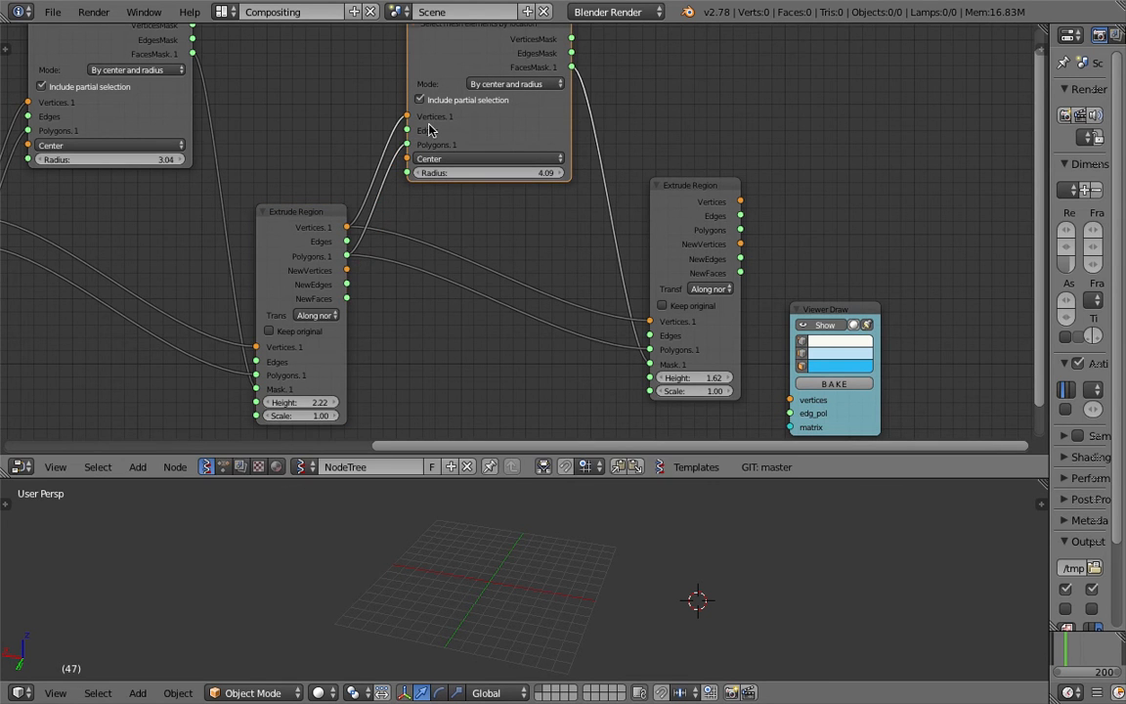
{"action": "middle_click_drag", "start_coordinate": [566, 126], "coordinate": [523, 136]}
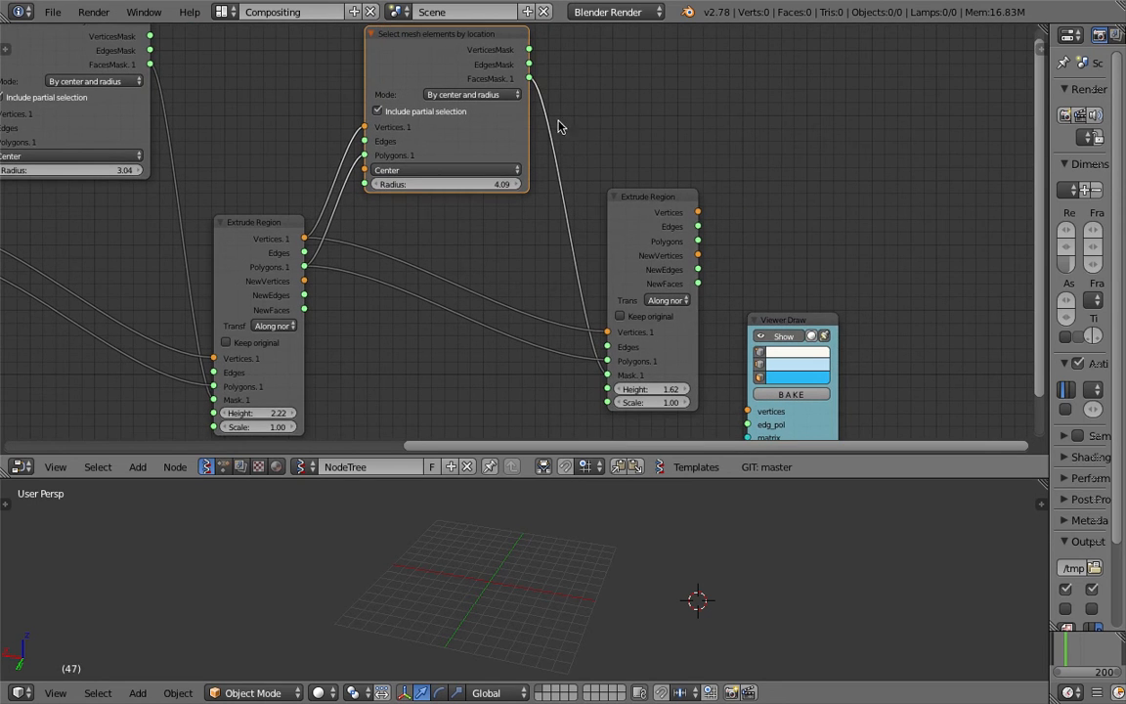
- Widen the third Extrude Region, place Viewer Draw beside it and link its Vertices and Polygons outputs to the viewer
{"action": "left_click_drag", "start_coordinate": [613, 219], "coordinate": [591, 212]}
{"action": "middle_click_drag", "start_coordinate": [720, 298], "coordinate": [693, 241]}
{"action": "left_click_drag", "start_coordinate": [749, 266], "coordinate": [764, 190]}
{"action": "left_click_drag", "start_coordinate": [660, 237], "coordinate": [673, 237]}
{"action": "left_click_drag", "start_coordinate": [673, 149], "coordinate": [735, 278]}
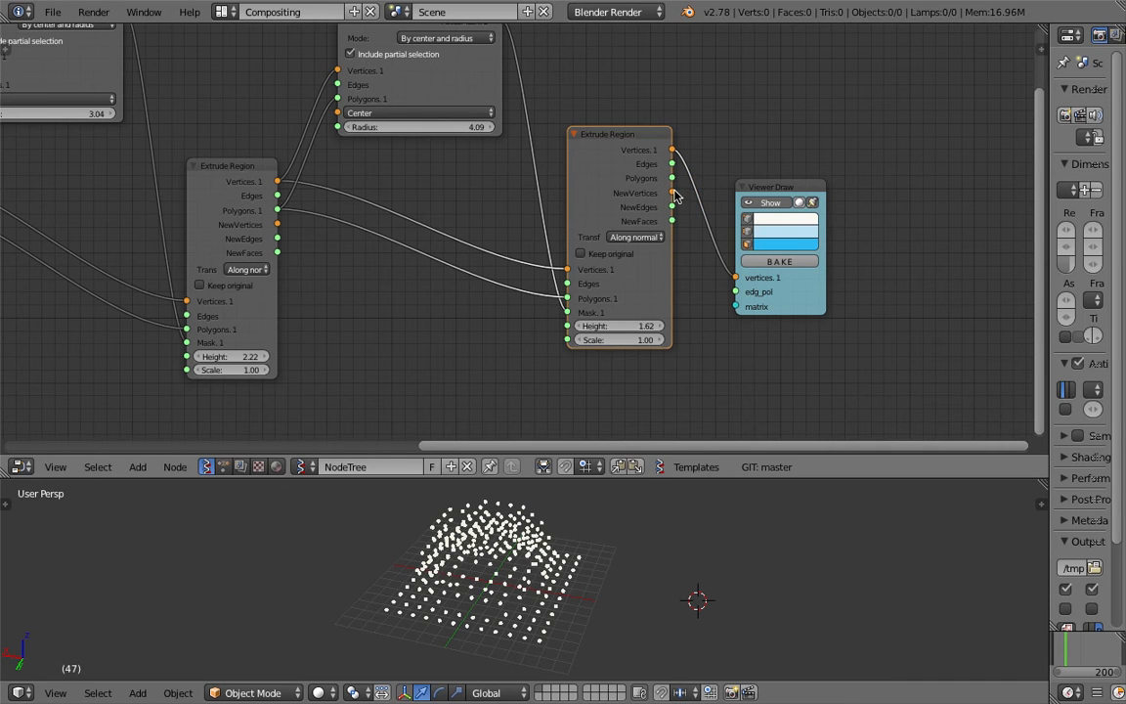
{"action": "left_click_drag", "start_coordinate": [673, 180], "coordinate": [736, 291]}
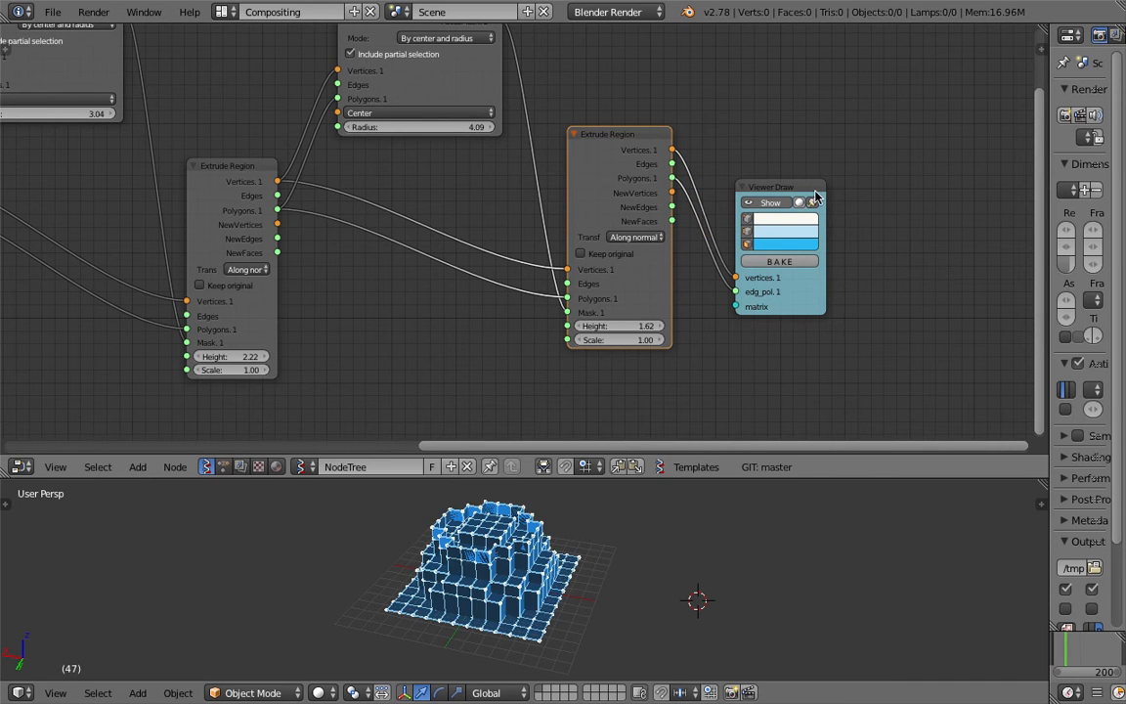
{"action": "middle_click_drag", "start_coordinate": [712, 558], "coordinate": [699, 566]}
- Set the third selection node's radius to 3.70 and raise its center along Z
{"action": "middle_click_drag", "start_coordinate": [413, 224], "coordinate": [434, 250]}
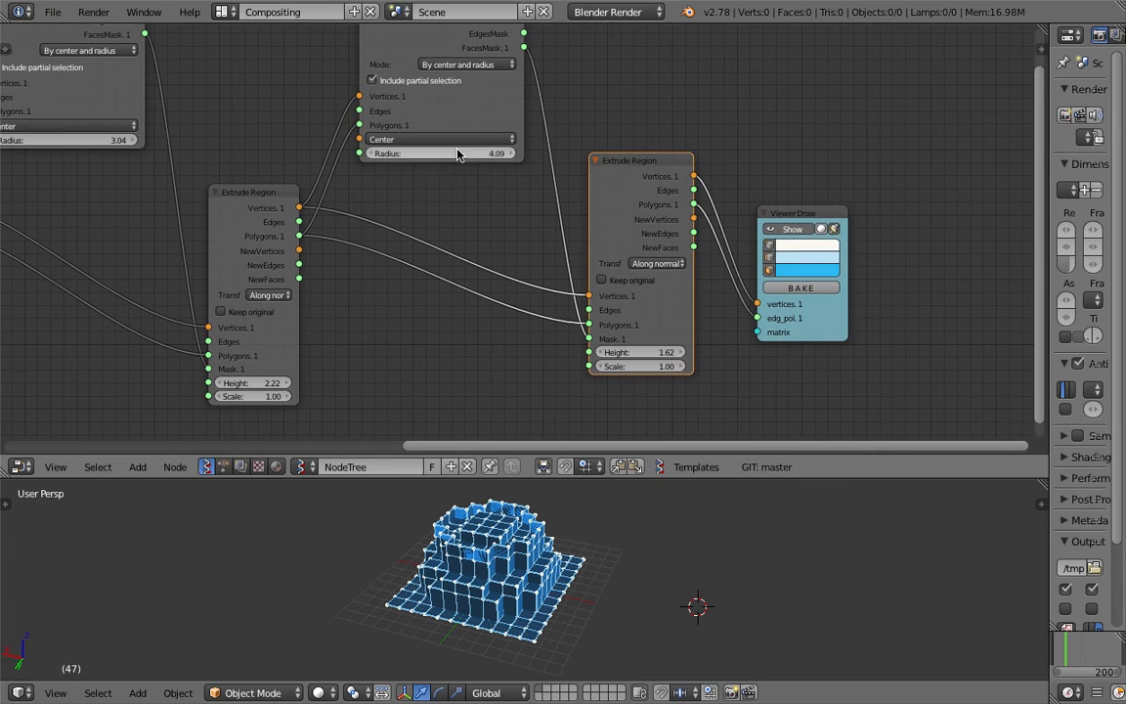
{"action": "mouse_move", "coordinate": [473, 155]}
{"action": "left_mouse_down"}
{"action": "mouse_move", "coordinate": [436, 155]}
{"action": "mouse_move", "coordinate": [533, 154]}
{"action": "mouse_move", "coordinate": [459, 155]}
{"action": "left_mouse_up"}
{"action": "middle_click_drag", "start_coordinate": [453, 113], "coordinate": [451, 140]}
{"action": "left_click", "coordinate": [448, 157]}
{"action": "left_click", "coordinate": [422, 168]}
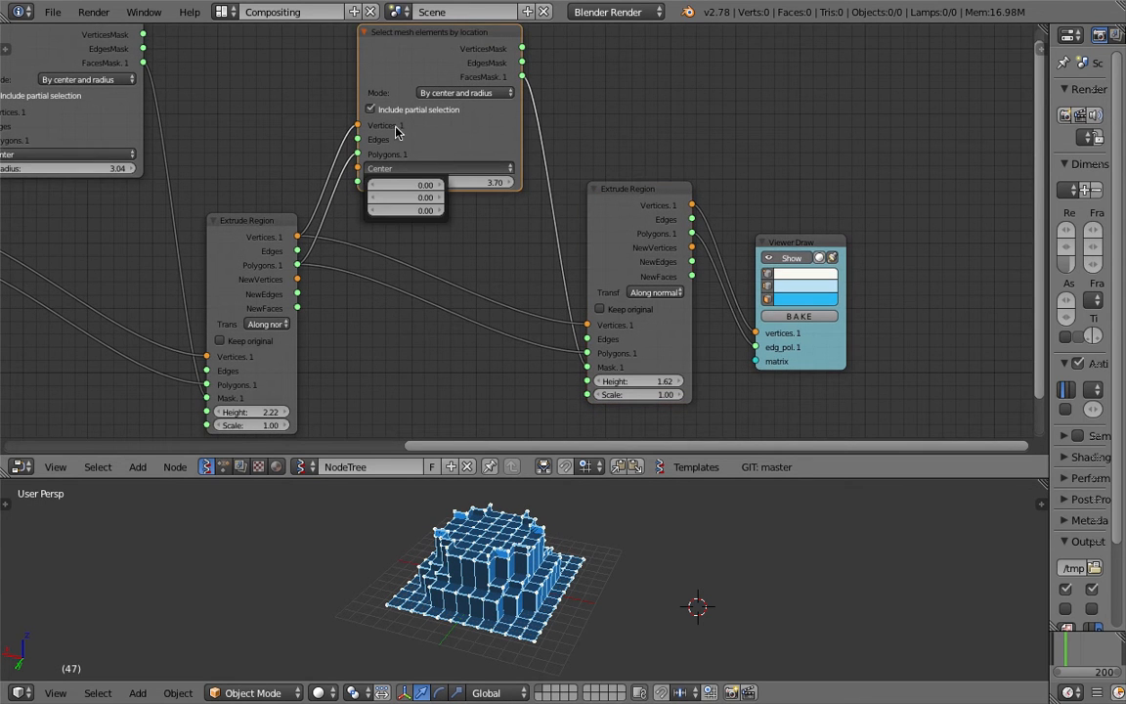
{"action": "left_click_drag", "start_coordinate": [406, 211], "coordinate": [484, 211]}
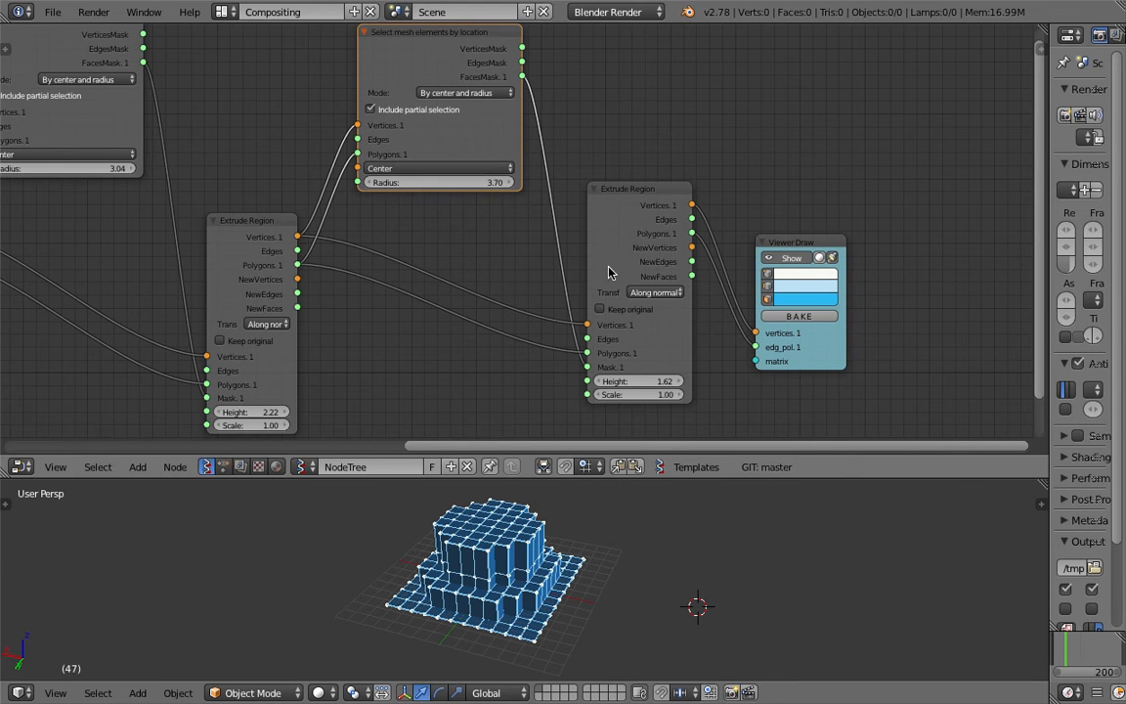
- Set the third selection node's radius to 1.42 and the third Extrude Region's height to 4.32
{"action": "mouse_move", "coordinate": [454, 184]}
{"action": "left_mouse_down"}
{"action": "mouse_move", "coordinate": [389, 184]}
{"action": "mouse_move", "coordinate": [465, 188]}
{"action": "left_mouse_up"}
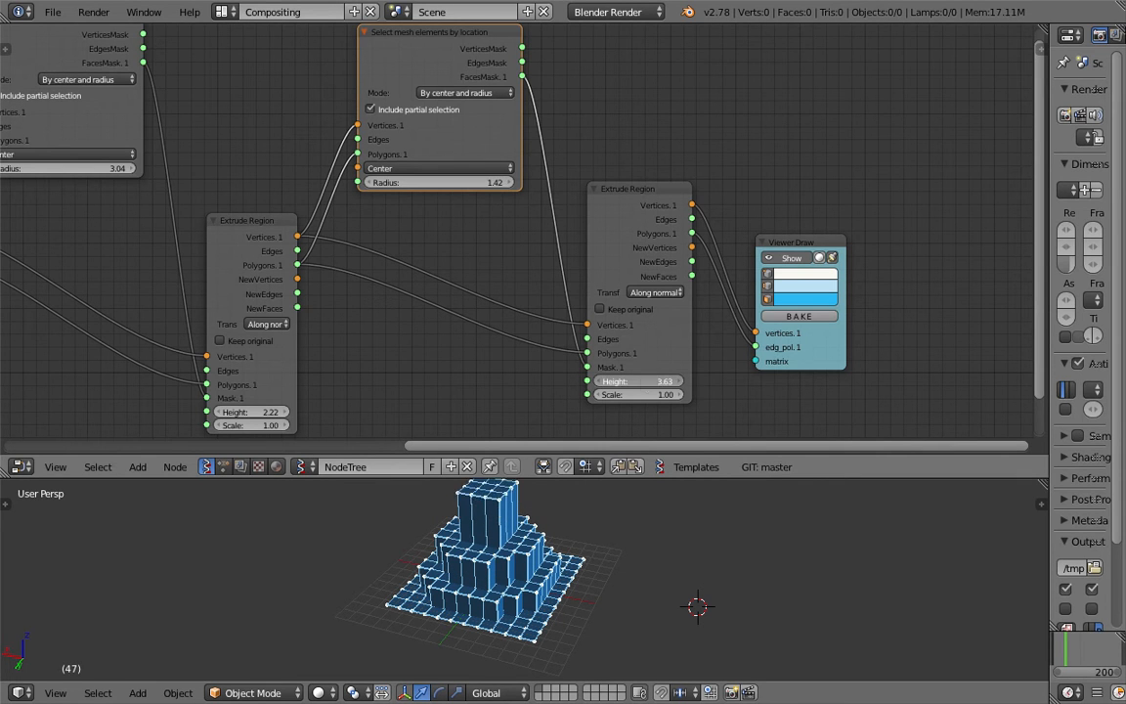
{"action": "left_click_drag", "start_coordinate": [638, 381], "coordinate": [658, 381]}
{"action": "middle_click_drag", "start_coordinate": [633, 528], "coordinate": [573, 592]}
- Set the second selection node's radius to 2.98 and the first selection node's radius to 4.72
{"action": "scroll", "coordinate": [456, 289], "scroll_direction": "down", "scroll_amount": 3}
{"action": "middle_click_drag", "start_coordinate": [446, 289], "coordinate": [525, 280]}
{"action": "scroll", "coordinate": [267, 171], "scroll_direction": "up", "scroll_amount": 3}
{"action": "middle_click_drag", "start_coordinate": [267, 171], "coordinate": [352, 230]}
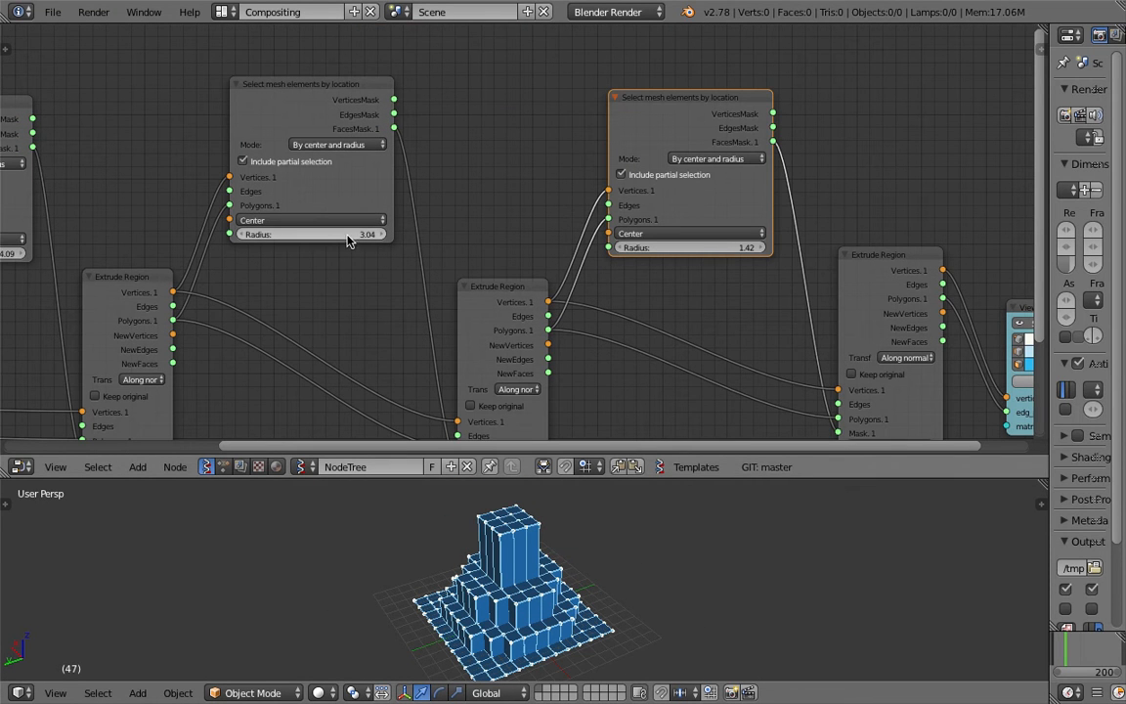
{"action": "left_click_drag", "start_coordinate": [348, 240], "coordinate": [330, 241]}
{"action": "middle_click_drag", "start_coordinate": [529, 538], "coordinate": [634, 540]}
{"action": "middle_click_drag", "start_coordinate": [206, 307], "coordinate": [608, 273]}
{"action": "left_click_drag", "start_coordinate": [332, 219], "coordinate": [373, 219]}
{"action": "middle_click_drag", "start_coordinate": [522, 630], "coordinate": [591, 616]}
{"action": "middle_click_drag", "start_coordinate": [591, 616], "coordinate": [587, 536], "text": "shift"}
{"action": "scroll", "coordinate": [528, 542], "scroll_direction": "up", "scroll_amount": 2}
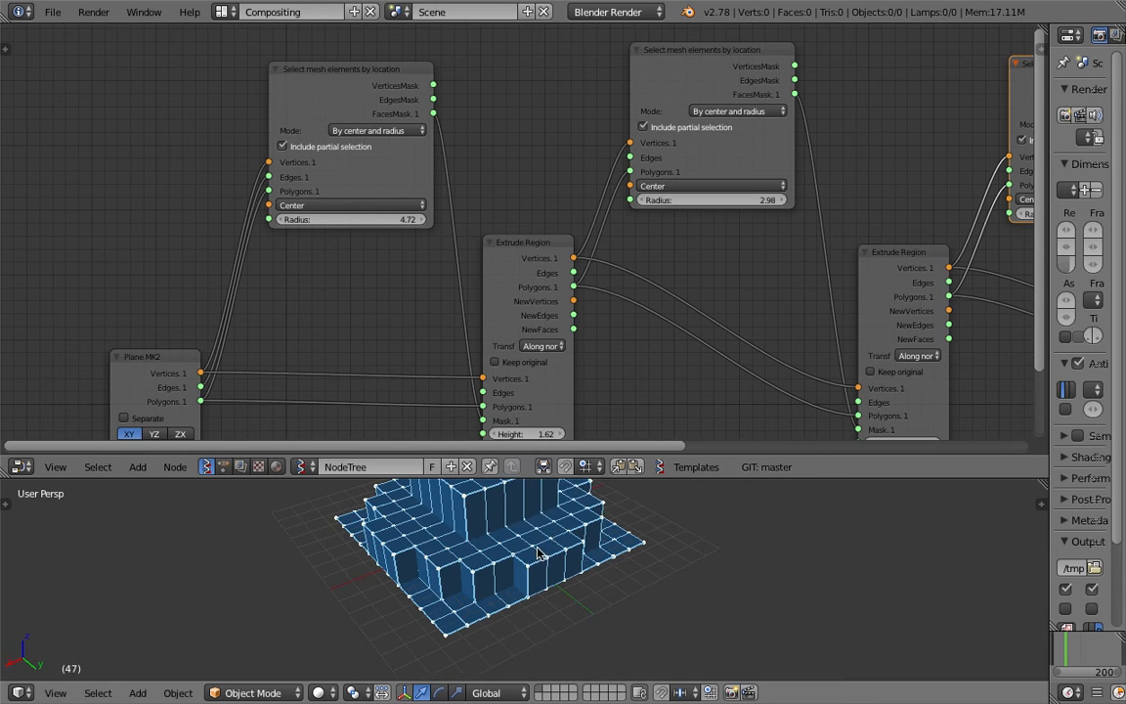
- Save the file and enlarge the 3D viewport to fit the whole stepped mesh
{"action": "left_click_drag", "start_coordinate": [517, 452], "coordinate": [559, 212]}
{"action": "middle_click_drag", "start_coordinate": [583, 418], "coordinate": [594, 479], "text": "shift"}
{"action": "scroll", "coordinate": [478, 490], "scroll_direction": "down", "scroll_amount": 3}
{"action": "middle_click_drag", "start_coordinate": [648, 450], "coordinate": [598, 440]}
{"action": "middle_click_drag", "start_coordinate": [607, 411], "coordinate": [601, 456], "text": "shift"}
{"action": "key", "text": "ctrl+s"}
{"action": "key", "text": "Return"}
{"action": "left_click_drag", "start_coordinate": [685, 235], "coordinate": [684, 361]}
- Set the second selection node's radius to 3.28 and the third selection node's radius to 1.78
{"action": "middle_click_drag", "start_coordinate": [693, 202], "coordinate": [562, 247]}
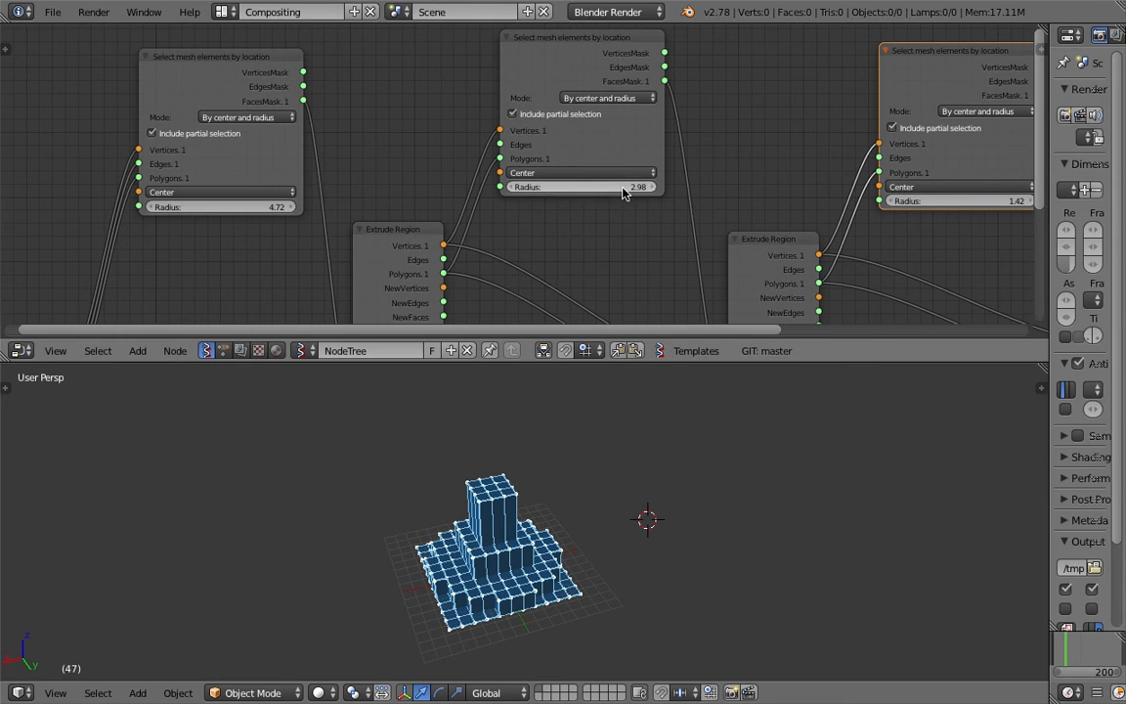
{"action": "left_click_drag", "start_coordinate": [577, 187], "coordinate": [636, 206]}
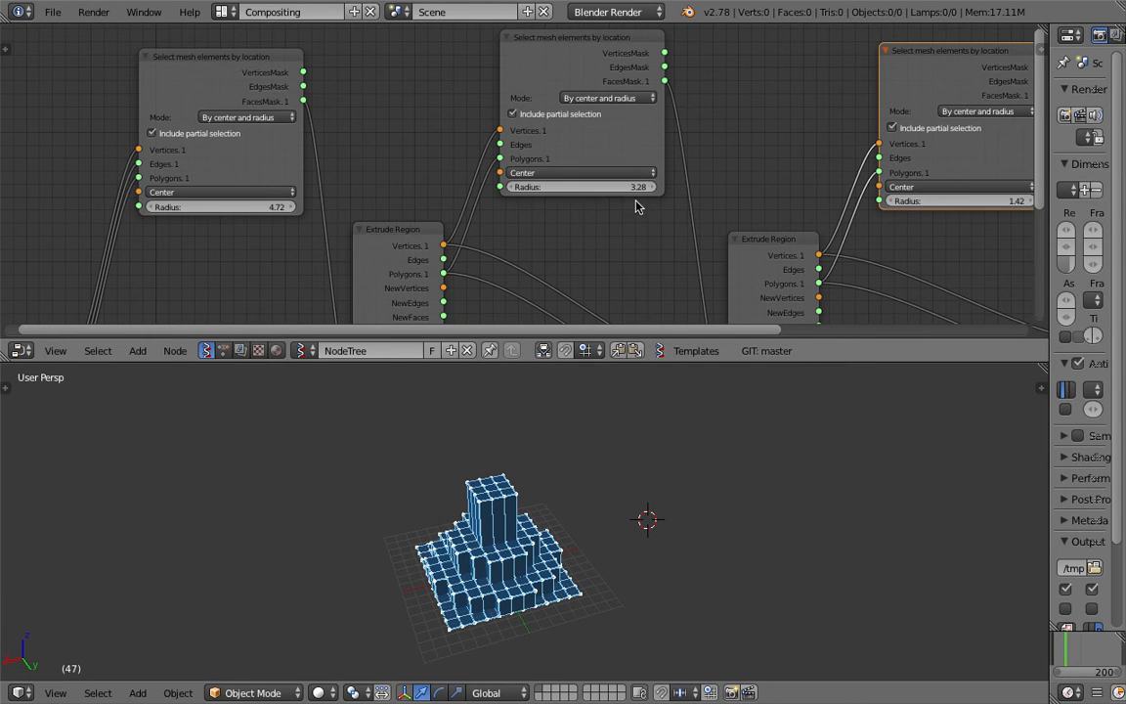
{"action": "middle_click_drag", "start_coordinate": [656, 220], "coordinate": [562, 243]}
{"action": "left_click_drag", "start_coordinate": [807, 224], "coordinate": [844, 224]}
{"action": "middle_click_drag", "start_coordinate": [503, 169], "coordinate": [531, 148]}
{"action": "middle_click_drag", "start_coordinate": [531, 196], "coordinate": [532, 175]}
- Set the second selection node's center Z to 1.44 and adjust its center Y
{"action": "middle_click_drag", "start_coordinate": [549, 511], "coordinate": [628, 479]}
{"action": "middle_click_drag", "start_coordinate": [514, 154], "coordinate": [500, 174]}
{"action": "left_click", "coordinate": [500, 174]}
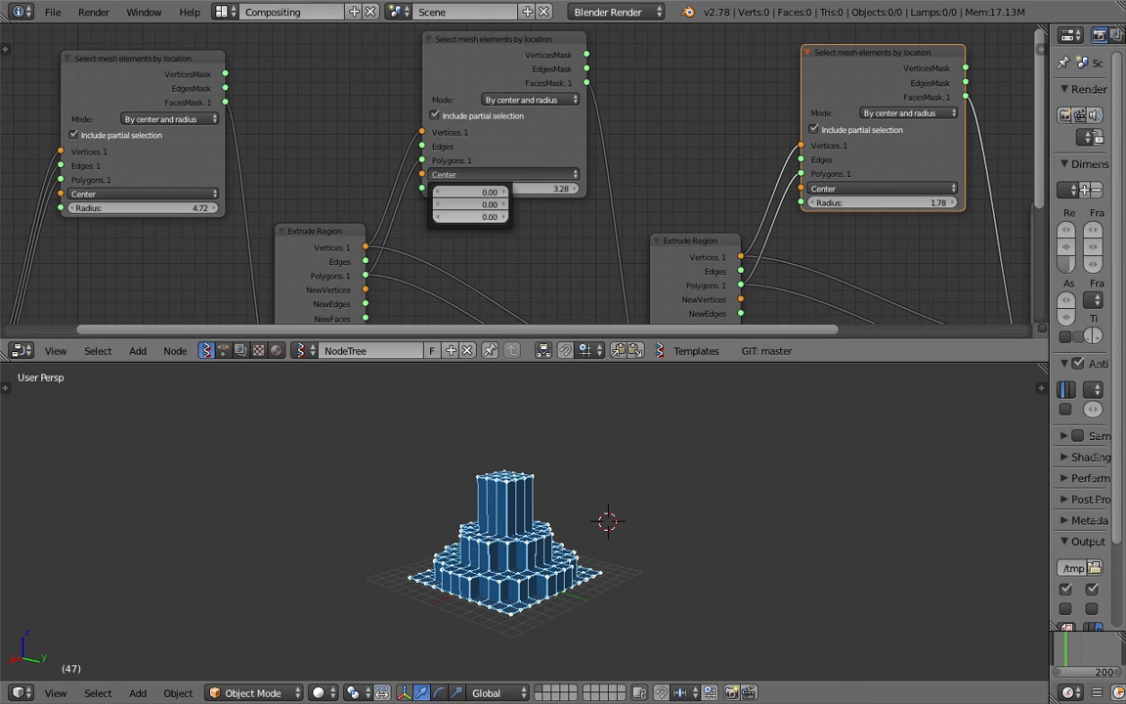
{"action": "left_click_drag", "start_coordinate": [470, 217], "coordinate": [573, 217]}
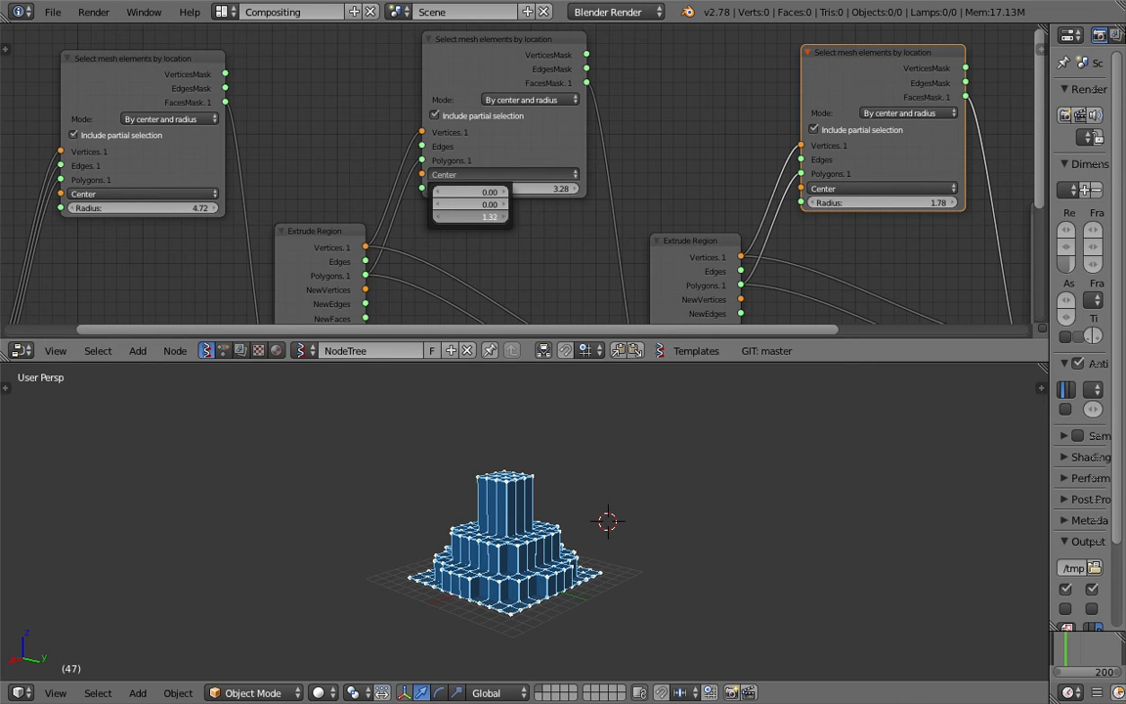
{"action": "left_click_drag", "start_coordinate": [471, 203], "coordinate": [505, 203]}
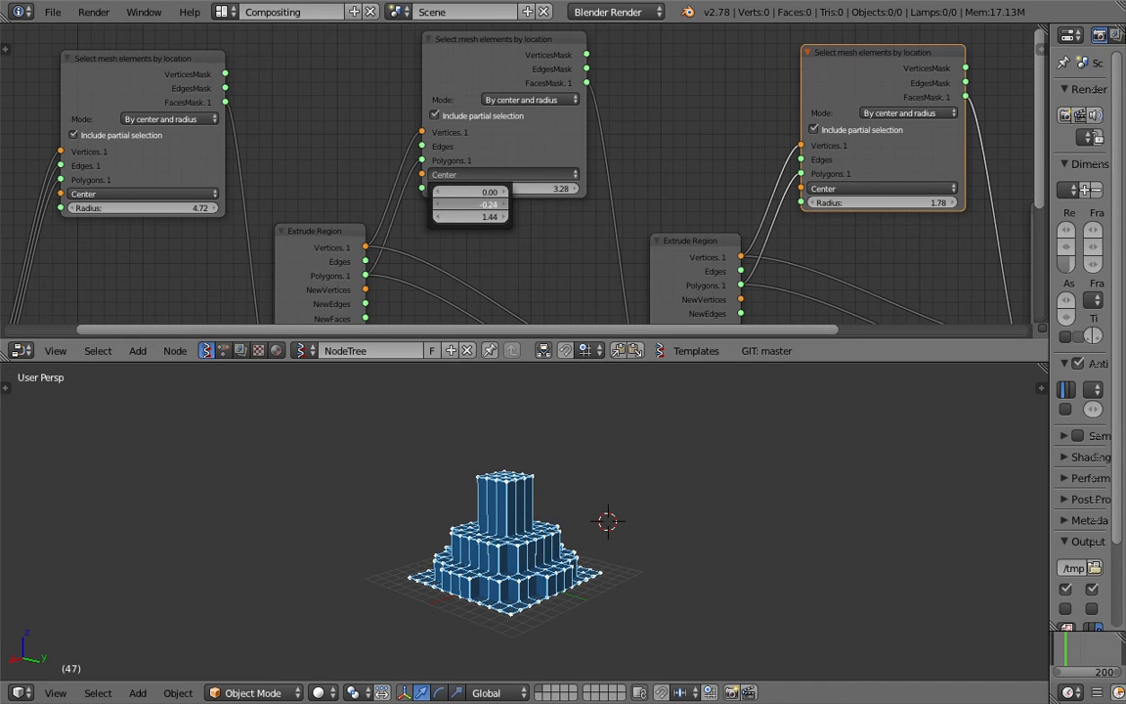
- Enlarge the node editor over the 3D viewport to show the chained selection and extrusion nodes
{"action": "middle_click_drag", "start_coordinate": [589, 537], "coordinate": [545, 561]}
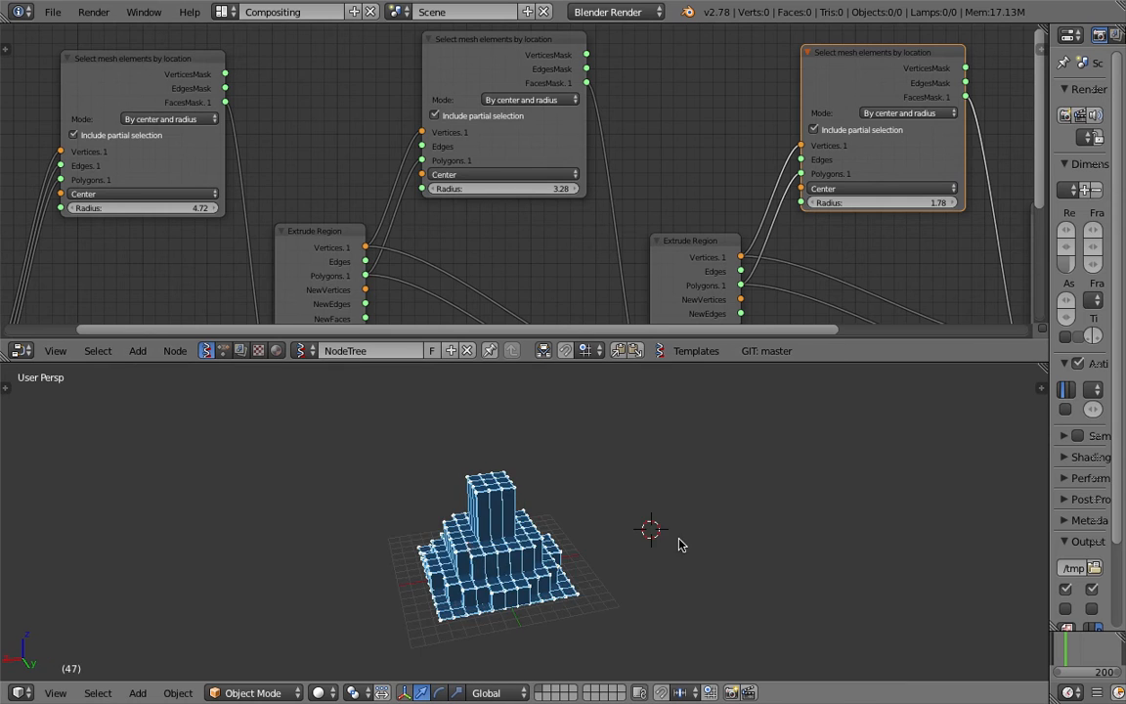
{"action": "middle_click_drag", "start_coordinate": [681, 541], "coordinate": [535, 535]}
{"action": "scroll", "coordinate": [292, 194], "scroll_direction": "down", "scroll_amount": 5}
{"action": "middle_click_drag", "start_coordinate": [467, 234], "coordinate": [437, 223]}
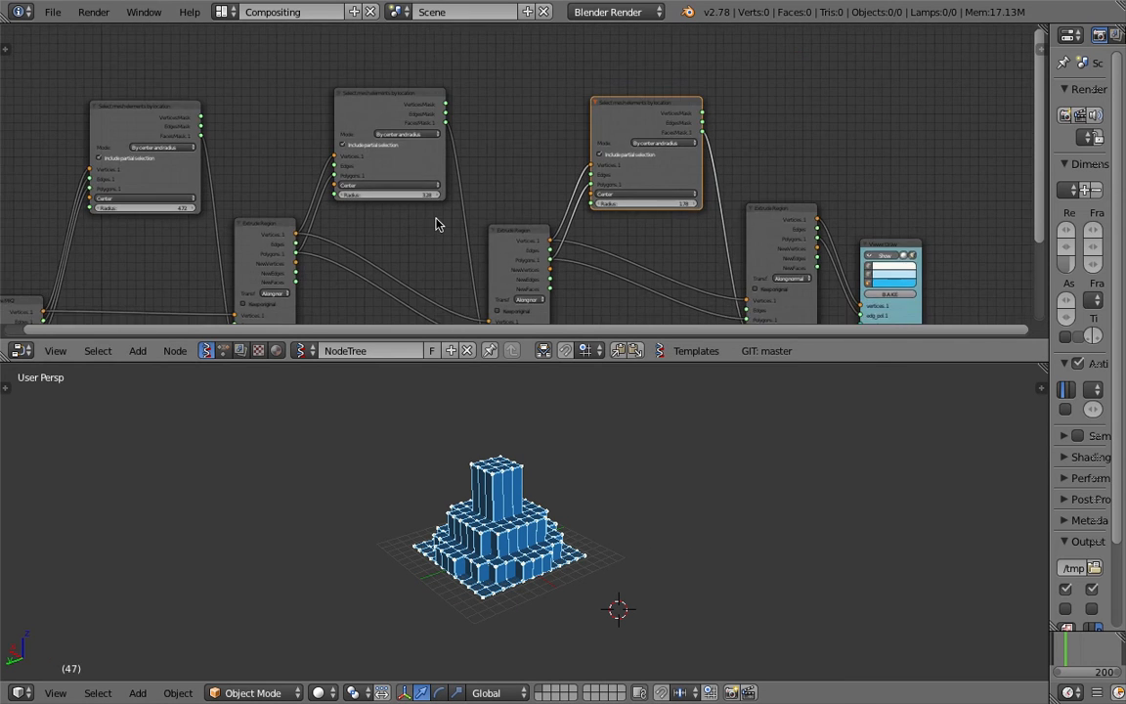
{"action": "scroll", "coordinate": [544, 223], "scroll_direction": "up", "scroll_amount": 2}
{"action": "scroll", "coordinate": [413, 214], "scroll_direction": "up", "scroll_amount": 4}
{"action": "middle_click_drag", "start_coordinate": [600, 228], "coordinate": [548, 199]}
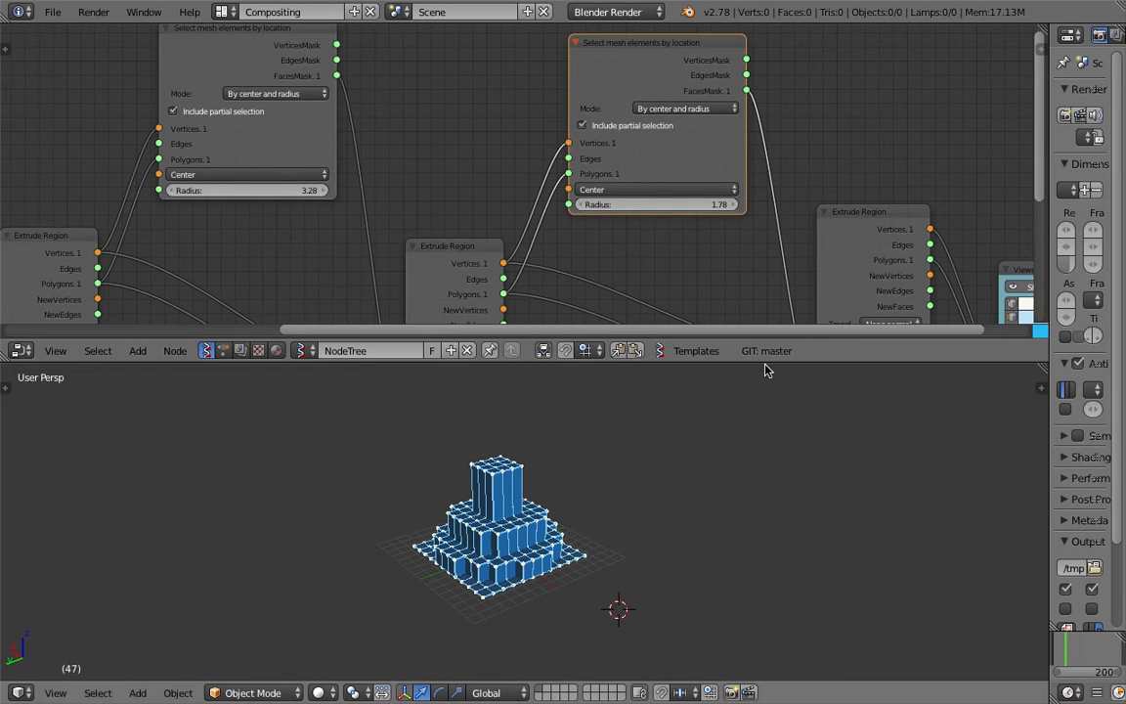
{"action": "left_click_drag", "start_coordinate": [763, 362], "coordinate": [764, 493]}
{"action": "scroll", "coordinate": [383, 271], "scroll_direction": "down", "scroll_amount": 2}
{"action": "scroll", "coordinate": [411, 273], "scroll_direction": "up", "scroll_amount": 1}
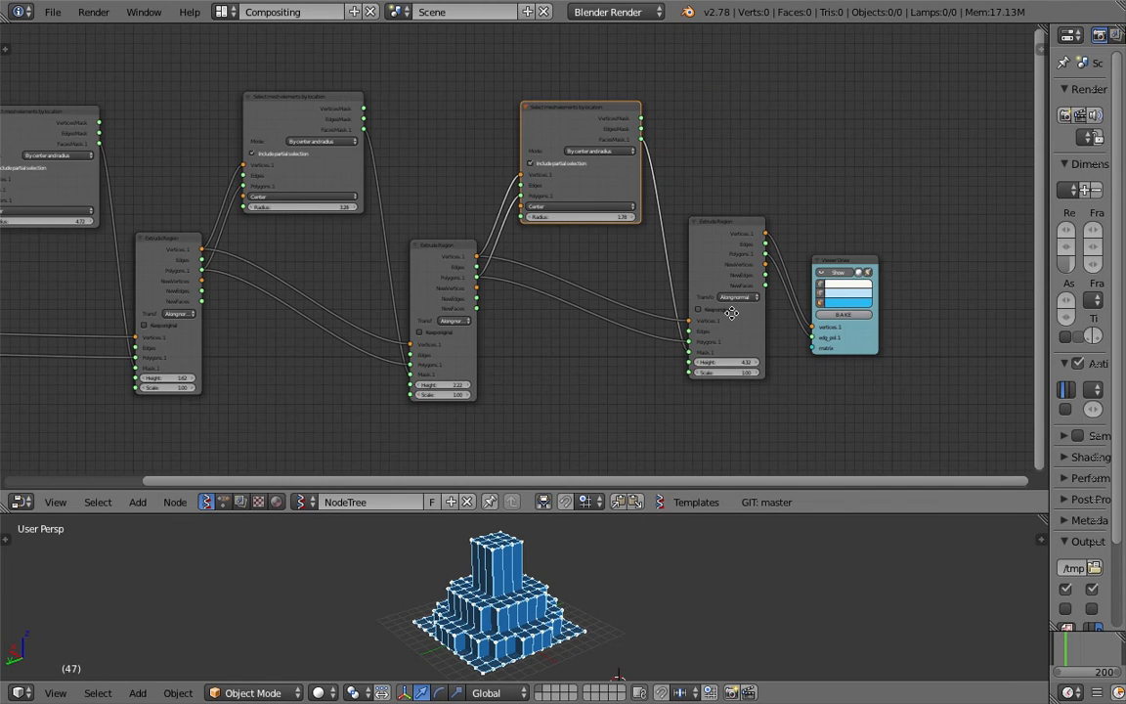
- Bake the Viewer Draw mesh into an object and move the baked object aside
{"action": "scroll", "coordinate": [631, 268], "scroll_direction": "up", "scroll_amount": 2}
{"action": "left_click_drag", "start_coordinate": [750, 248], "coordinate": [750, 228]}
{"action": "left_click", "coordinate": [751, 303]}
{"action": "right_click", "coordinate": [548, 601]}
{"action": "key", "text": "g"}
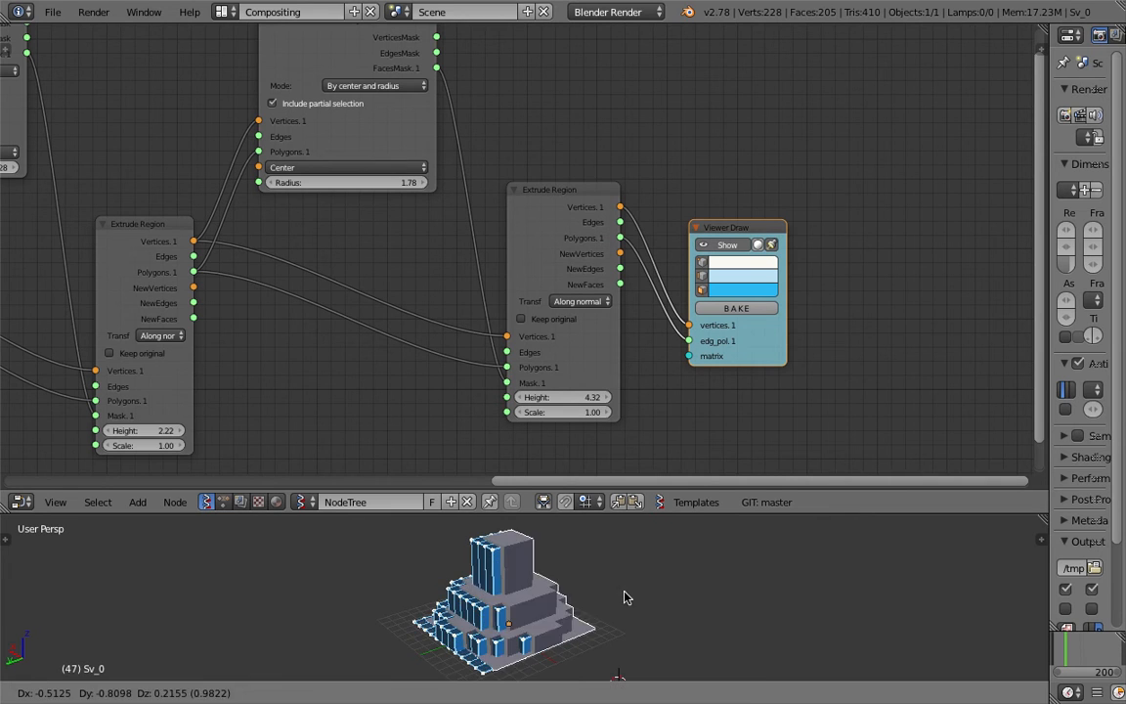
{"action": "left_click", "coordinate": [690, 585]}
- Delete the baked mesh object from the scene
{"action": "middle_click_drag", "start_coordinate": [713, 583], "coordinate": [491, 586]}
{"action": "key", "text": "x"}
{"action": "left_click", "coordinate": [630, 588]}
- Save over the file and delete the Viewer Draw node plus the second and third selection and Extrude Region pairs
{"action": "key", "text": "ctrl+s"}
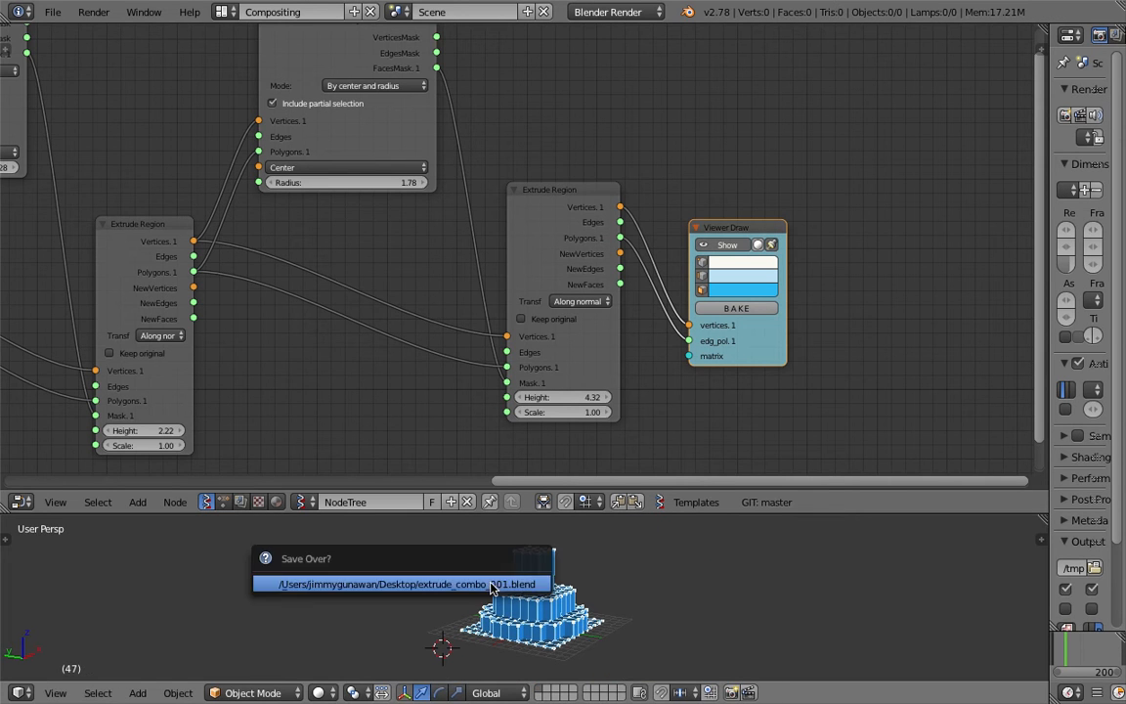
{"action": "left_click", "coordinate": [492, 586]}
{"action": "scroll", "coordinate": [377, 254], "scroll_direction": "down", "scroll_amount": 10}
{"action": "middle_click_drag", "start_coordinate": [299, 255], "coordinate": [485, 206]}
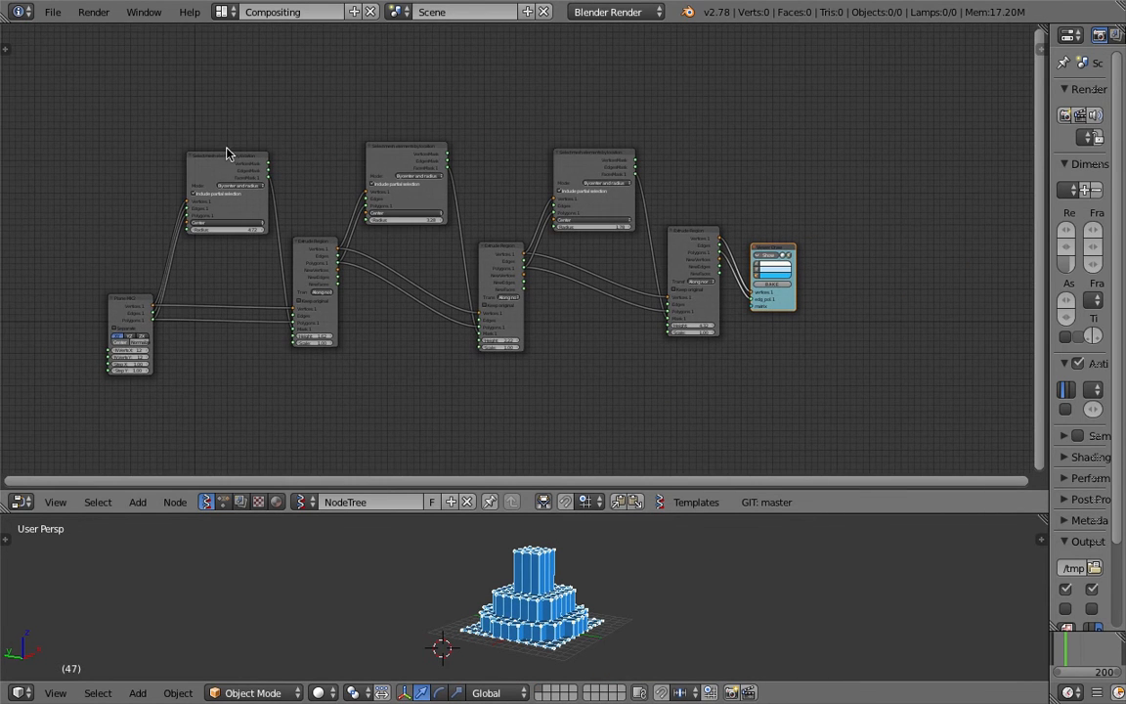
{"action": "left_click_drag", "start_coordinate": [782, 251], "coordinate": [833, 251]}
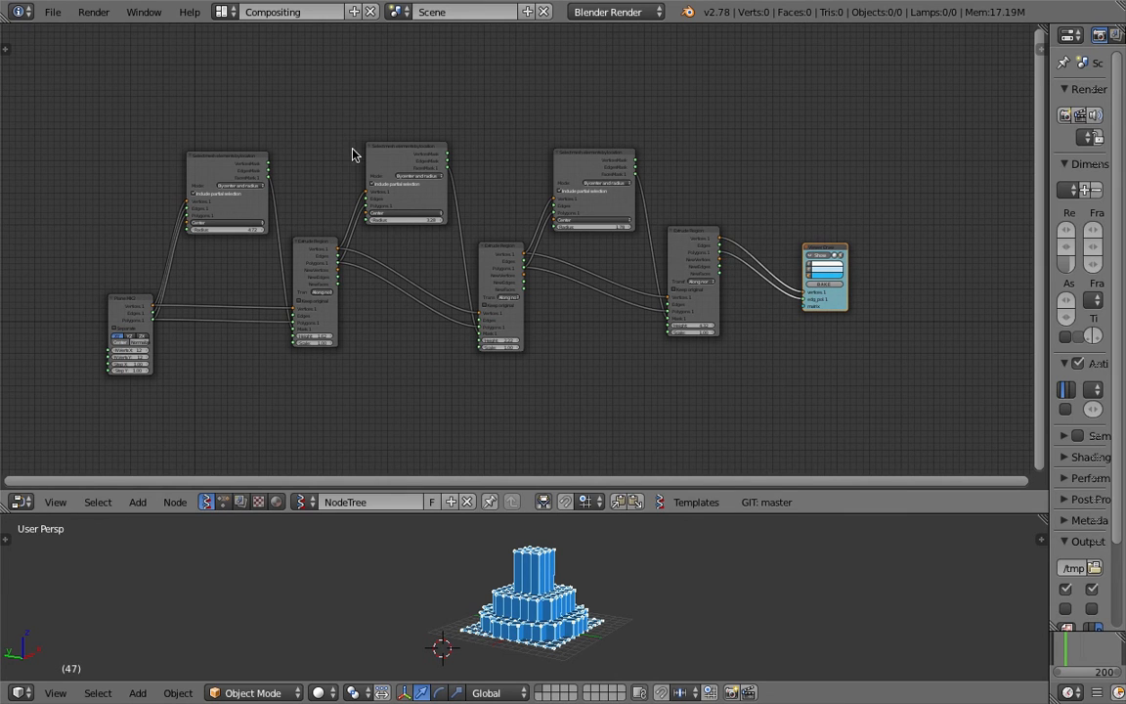
{"action": "left_click_drag", "start_coordinate": [411, 144], "coordinate": [747, 397]}
{"action": "key", "text": "x"}
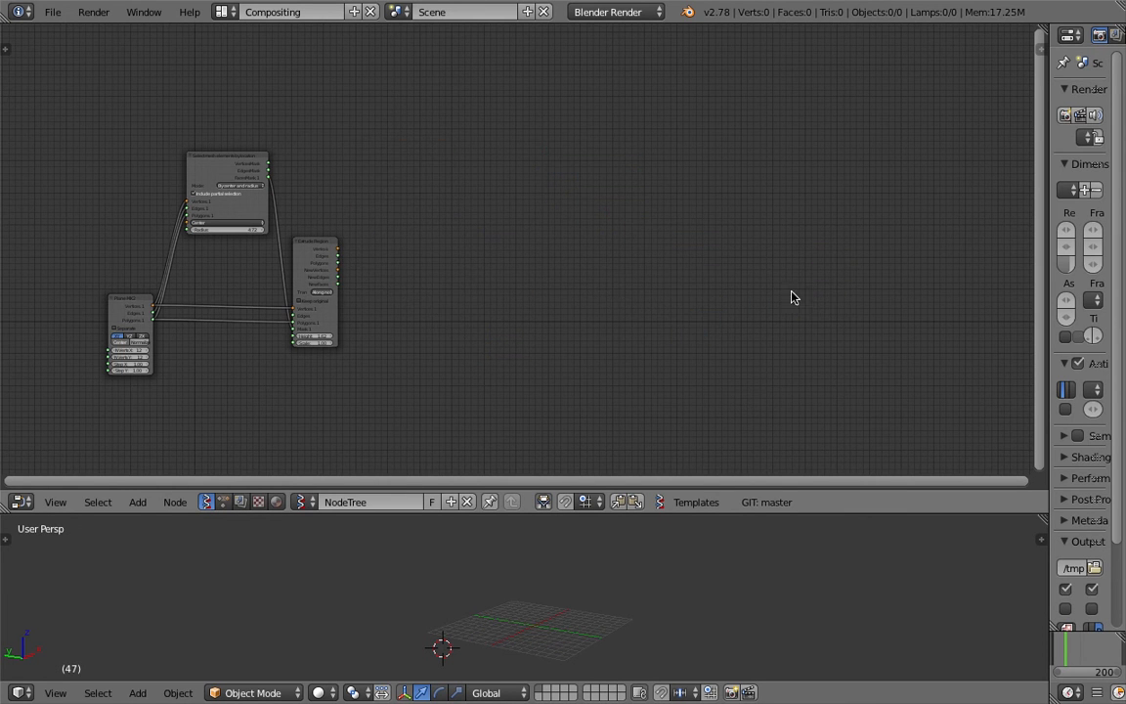
- Add a new Viewer Draw node and connect the remaining Extrude Region's Vertices and Polygons outputs to it
{"action": "scroll", "coordinate": [410, 246], "scroll_direction": "up", "scroll_amount": 4}
{"action": "key", "text": "shift+a"}
{"action": "left_click", "coordinate": [601, 196]}
{"action": "type", "text": "vi"}
{"action": "left_click", "coordinate": [629, 232]}
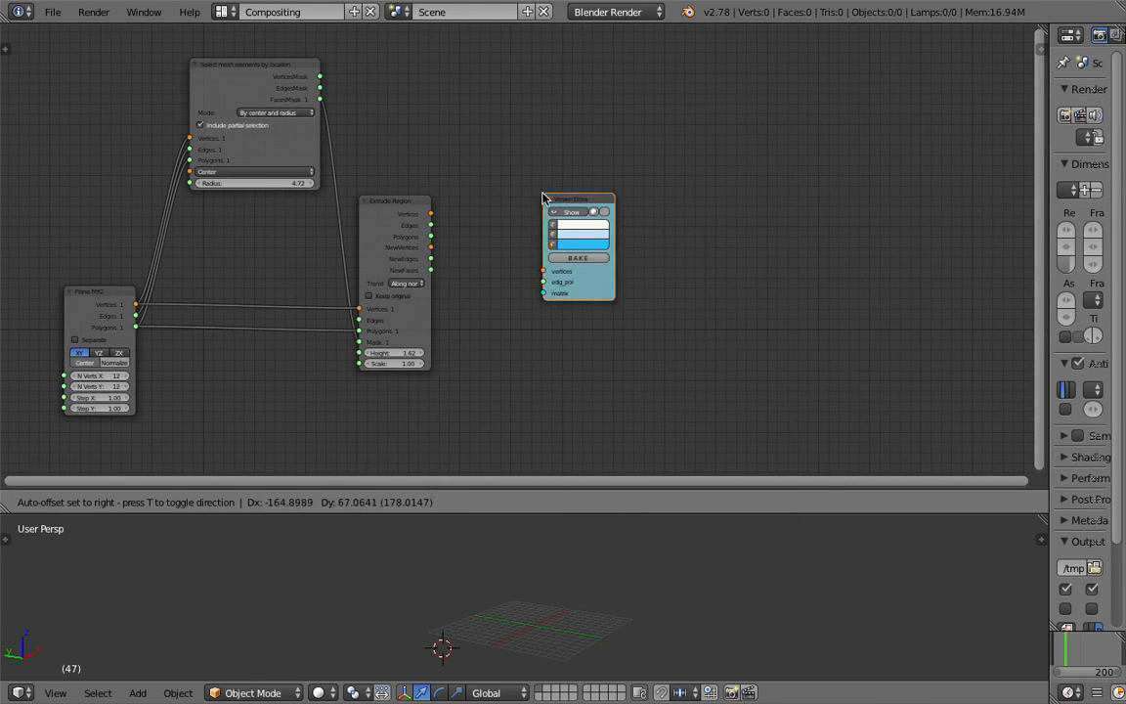
{"action": "left_click", "coordinate": [510, 244]}
{"action": "scroll", "coordinate": [511, 244], "scroll_direction": "up", "scroll_amount": 1}
{"action": "left_click_drag", "start_coordinate": [416, 208], "coordinate": [549, 275]}
{"action": "left_click_drag", "start_coordinate": [416, 234], "coordinate": [549, 288]}
- Rearrange the selection, Extrude Region and Viewer Draw nodes and save the file
{"action": "left_click_drag", "start_coordinate": [389, 207], "coordinate": [468, 201]}
{"action": "middle_click_drag", "start_coordinate": [468, 201], "coordinate": [544, 226]}
{"action": "left_click_drag", "start_coordinate": [317, 63], "coordinate": [377, 143]}
{"action": "left_click", "coordinate": [537, 223], "text": "shift"}
{"action": "left_click_drag", "start_coordinate": [666, 216], "coordinate": [715, 247]}
{"action": "left_click", "coordinate": [535, 244]}
{"action": "left_click", "coordinate": [369, 180], "text": "shift"}
{"action": "middle_click_drag", "start_coordinate": [368, 182], "coordinate": [390, 156]}
{"action": "key", "text": "ctrl+s"}
{"action": "left_click", "coordinate": [337, 162]}
- Space out the node layout by moving the Viewer Draw and Plane MK2 nodes
{"action": "scroll", "coordinate": [545, 272], "scroll_direction": "up", "scroll_amount": 1}
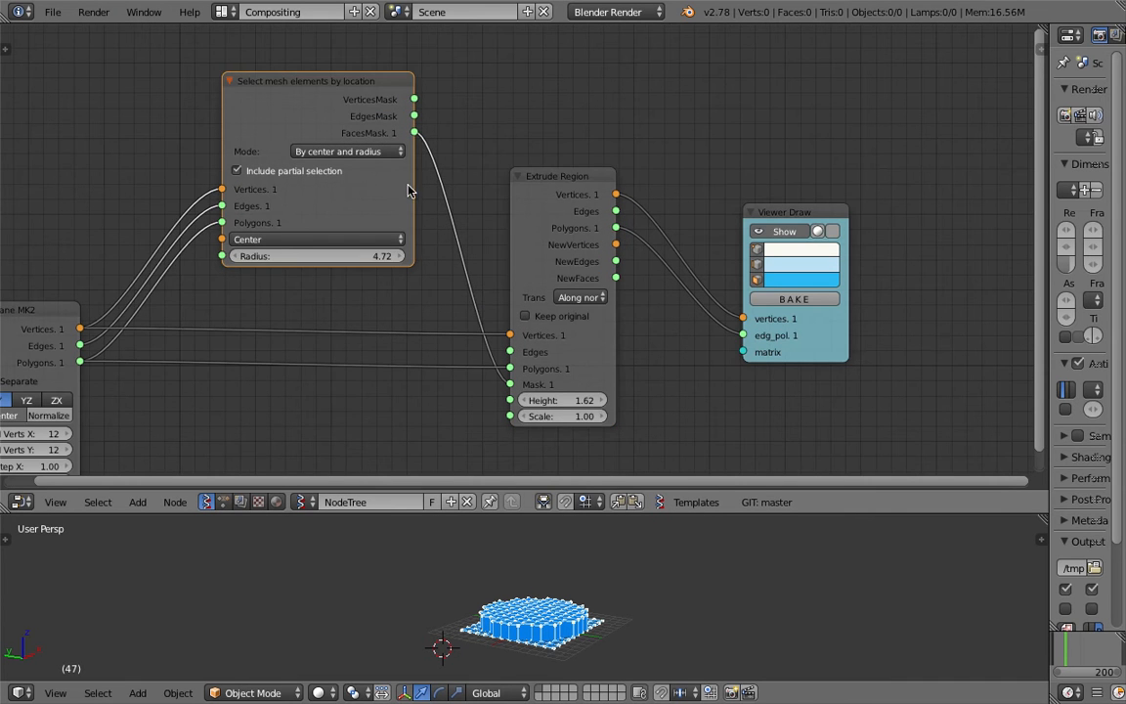
{"action": "left_click", "coordinate": [535, 217]}
{"action": "left_click_drag", "start_coordinate": [814, 224], "coordinate": [854, 248]}
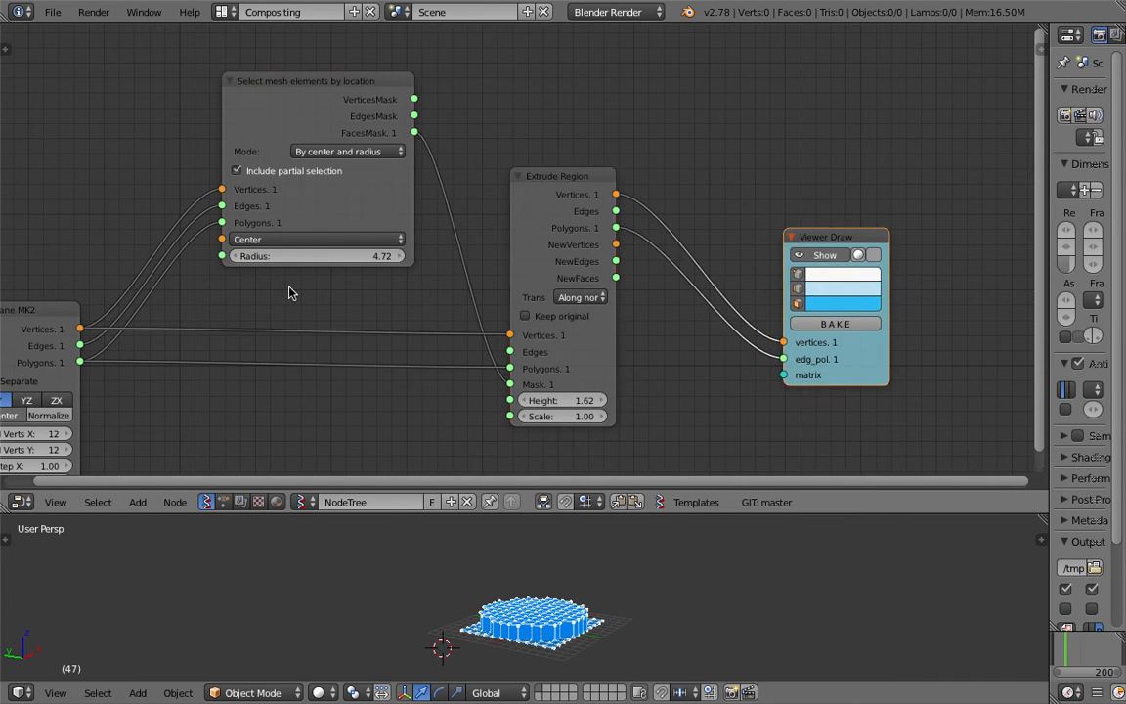
{"action": "middle_click_drag", "start_coordinate": [77, 324], "coordinate": [216, 278]}
{"action": "left_click_drag", "start_coordinate": [179, 271], "coordinate": [152, 236]}
{"action": "scroll", "coordinate": [431, 243], "scroll_direction": "down", "scroll_amount": 3}
{"action": "middle_click_drag", "start_coordinate": [446, 242], "coordinate": [387, 260]}
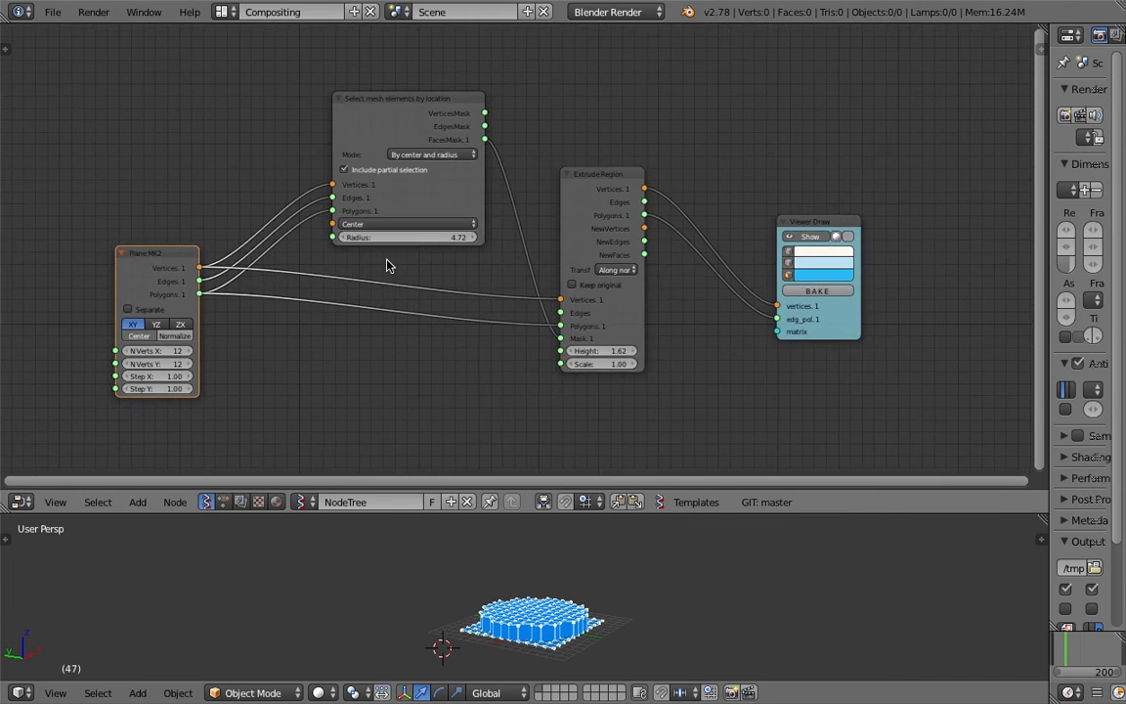
- Create a monad from the Select mesh elements by location and Extrude Region nodes
{"action": "scroll", "coordinate": [427, 251], "scroll_direction": "up", "scroll_amount": 2}
{"action": "left_click", "coordinate": [445, 197]}
{"action": "left_click", "coordinate": [583, 168], "text": "shift"}
{"action": "key", "text": "ctrl+s"}
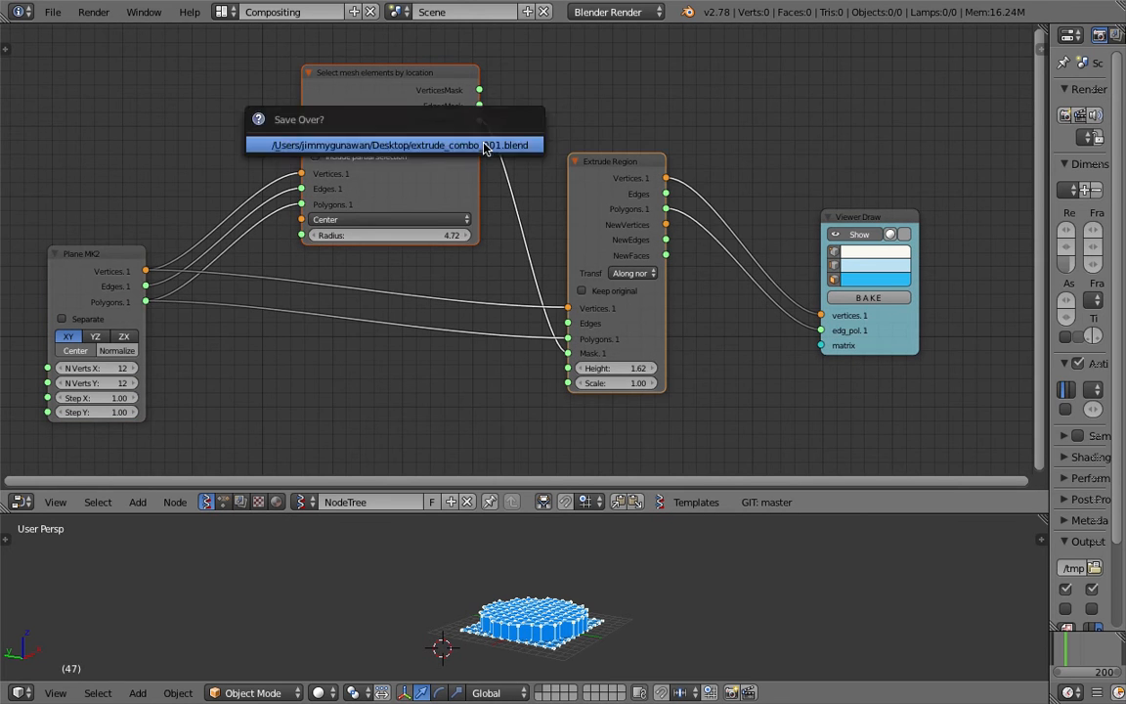
{"action": "left_click_drag", "start_coordinate": [378, 78], "coordinate": [360, 67]}
{"action": "middle_click_drag", "start_coordinate": [592, 175], "coordinate": [602, 182]}
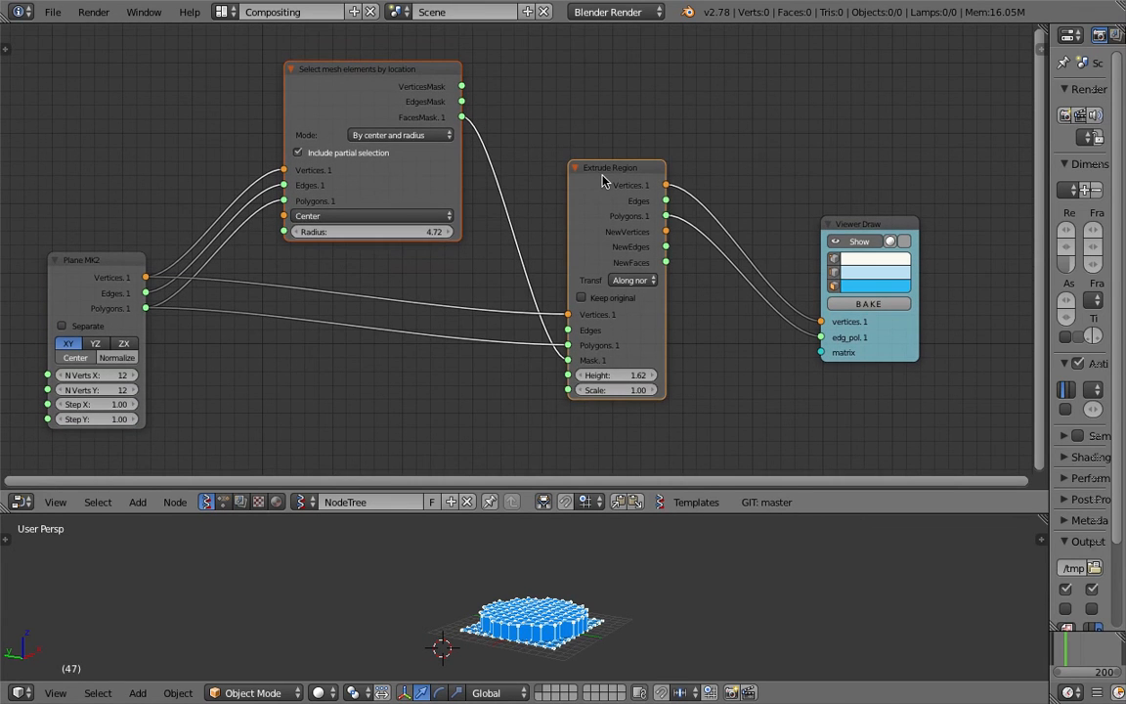
{"action": "key", "text": "space"}
{"action": "type", "text": "monad"}
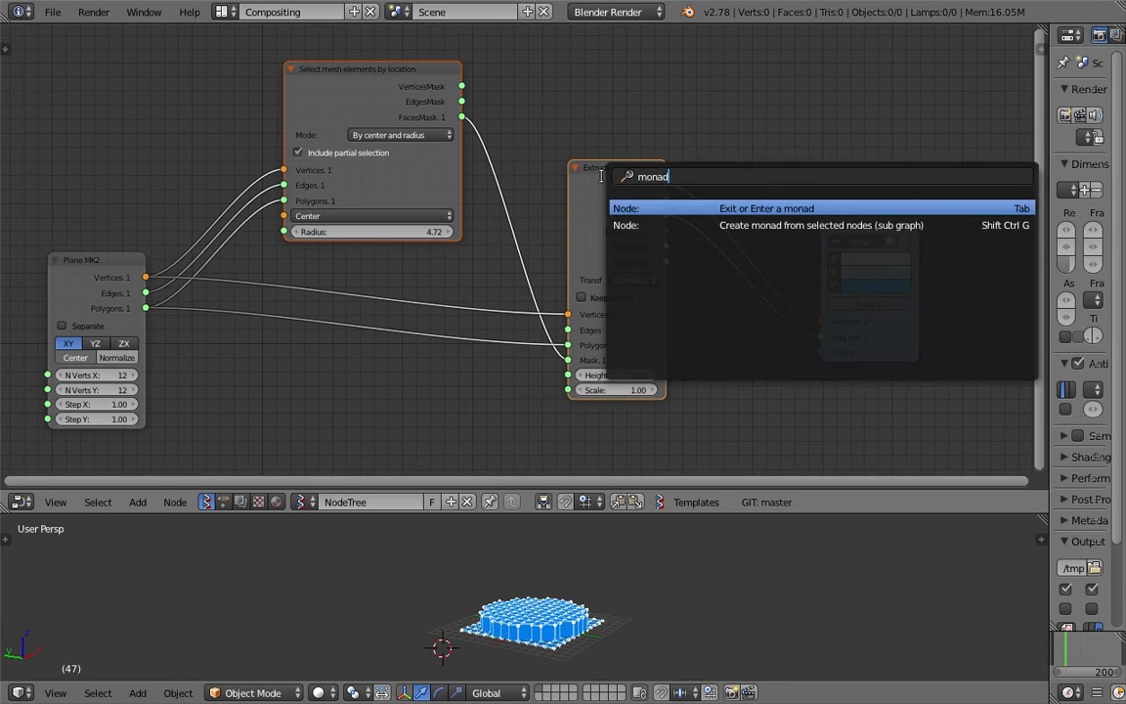
{"action": "key", "text": "Down"}
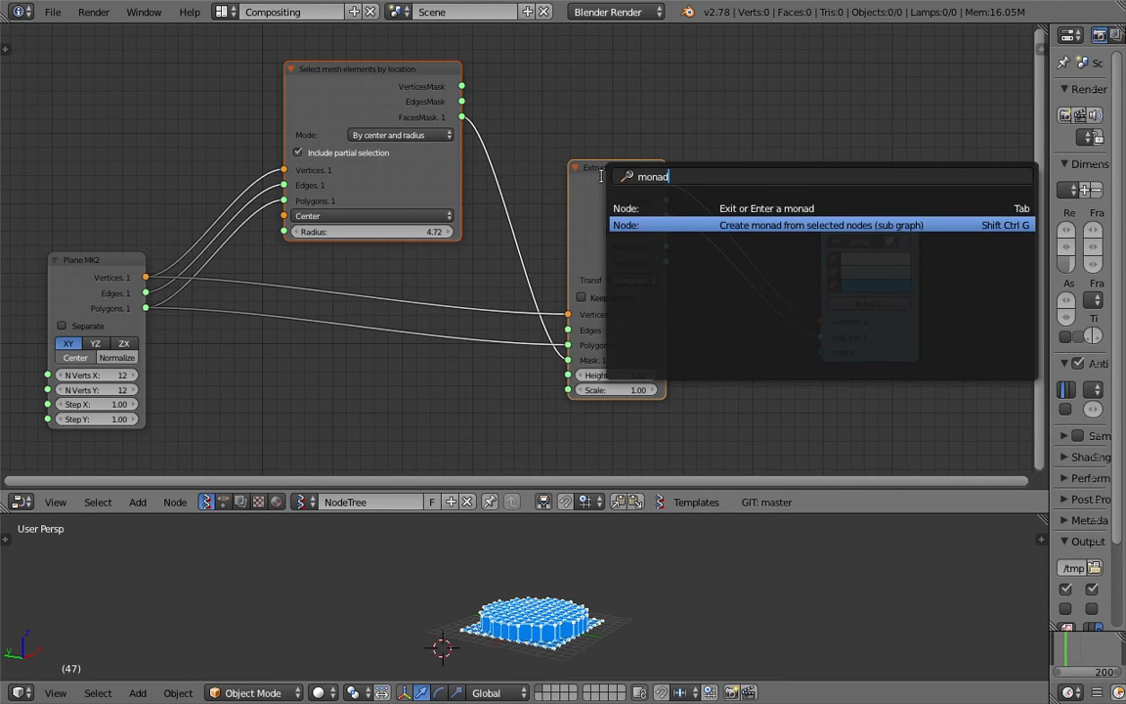
{"action": "key", "text": "Return"}
- Expose the selection node's Center and Radius as inputs of the monad, save the file and return to the main tree
{"action": "left_click_drag", "start_coordinate": [792, 164], "coordinate": [848, 218]}
{"action": "left_click_drag", "start_coordinate": [258, 149], "coordinate": [171, 303]}
{"action": "scroll", "coordinate": [185, 303], "scroll_direction": "up", "scroll_amount": 1}
{"action": "left_click_drag", "start_coordinate": [170, 378], "coordinate": [321, 234]}
{"action": "left_click_drag", "start_coordinate": [170, 393], "coordinate": [321, 250]}
{"action": "scroll", "coordinate": [381, 274], "scroll_direction": "down", "scroll_amount": 1}
{"action": "key", "text": "ctrl+s"}
{"action": "left_click", "coordinate": [389, 275]}
{"action": "key", "text": "Tab"}
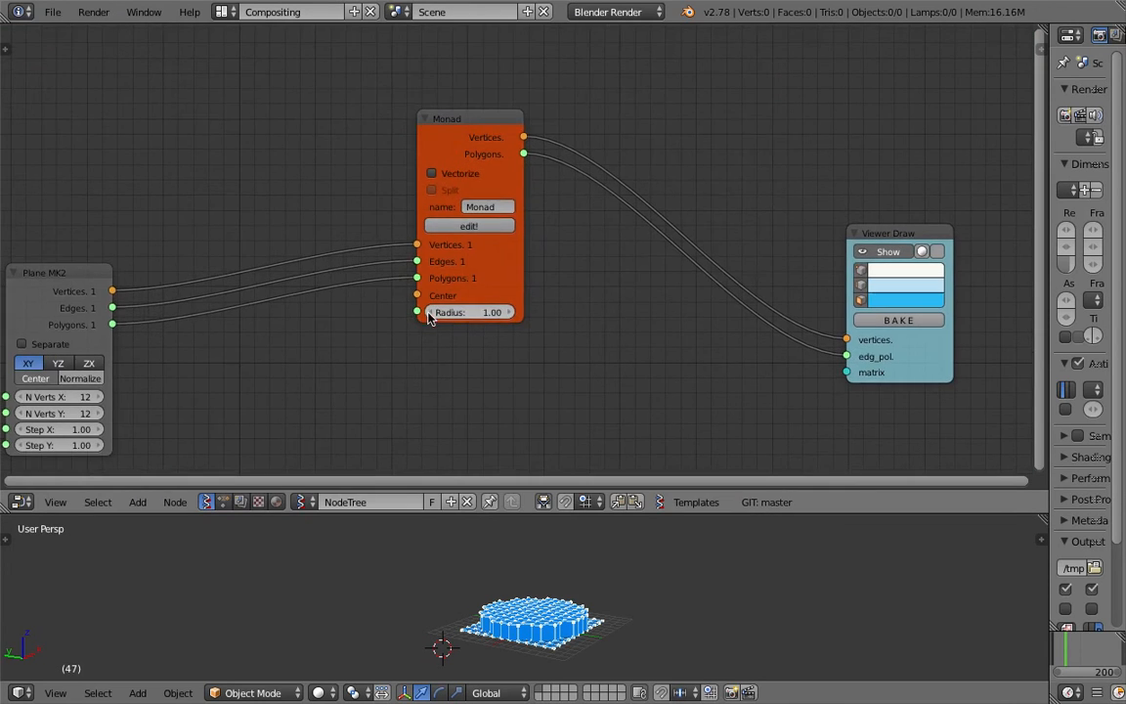
- Move the Monad, Viewer Draw and Plane MK2 nodes closer together
{"action": "left_click_drag", "start_coordinate": [460, 144], "coordinate": [403, 130]}
{"action": "left_click_drag", "start_coordinate": [847, 243], "coordinate": [624, 215]}
{"action": "left_click_drag", "start_coordinate": [110, 268], "coordinate": [204, 195]}
- Add a Vector in node and connect its Vectors output to the monad's Center input
{"action": "scroll", "coordinate": [304, 252], "scroll_direction": "up", "scroll_amount": 1}
{"action": "key", "text": "alt+space"}
{"action": "type", "text": "vec"}
{"action": "left_click", "coordinate": [288, 348]}
{"action": "left_click", "coordinate": [214, 309]}
{"action": "left_click_drag", "start_coordinate": [305, 339], "coordinate": [349, 285]}
{"action": "left_click_drag", "start_coordinate": [669, 212], "coordinate": [670, 195]}
{"action": "scroll", "coordinate": [538, 332], "scroll_direction": "up", "scroll_amount": 1}
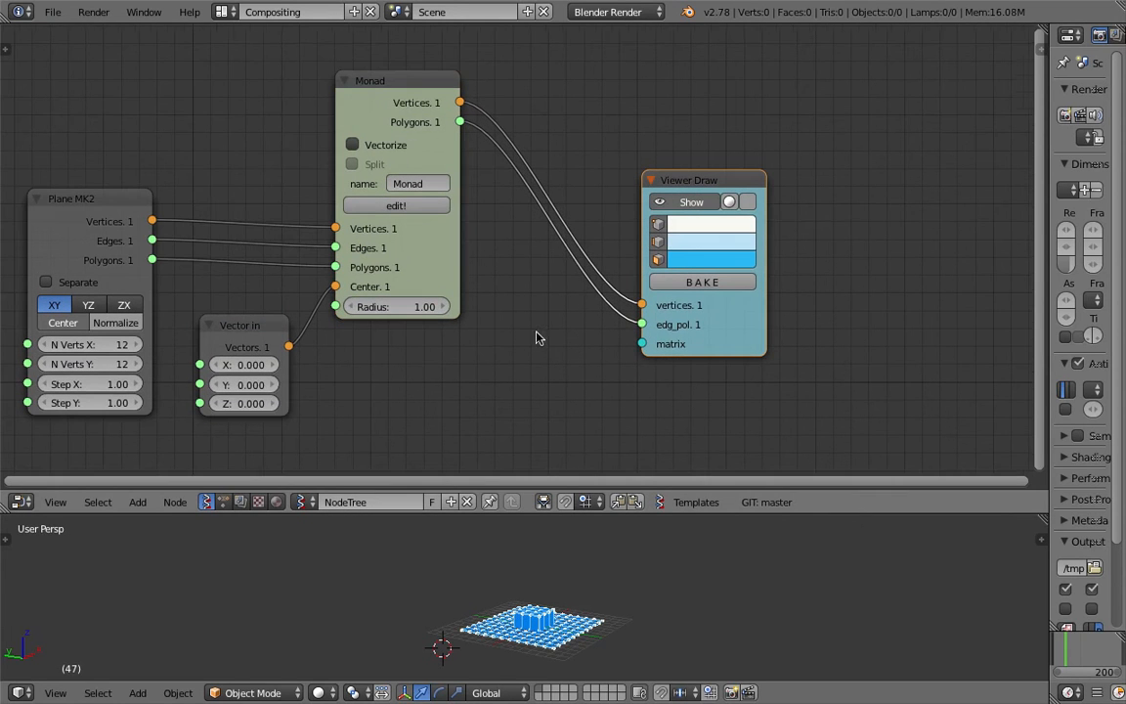
- Rename the monad ExtrudeMonad and widen its node, making room before the Viewer Draw node
{"action": "middle_click_drag", "start_coordinate": [512, 568], "coordinate": [592, 544], "text": "shift"}
{"action": "left_click_drag", "start_coordinate": [726, 333], "coordinate": [531, 284]}
{"action": "middle_click_drag", "start_coordinate": [531, 283], "coordinate": [620, 276]}
{"action": "left_click", "coordinate": [522, 175]}
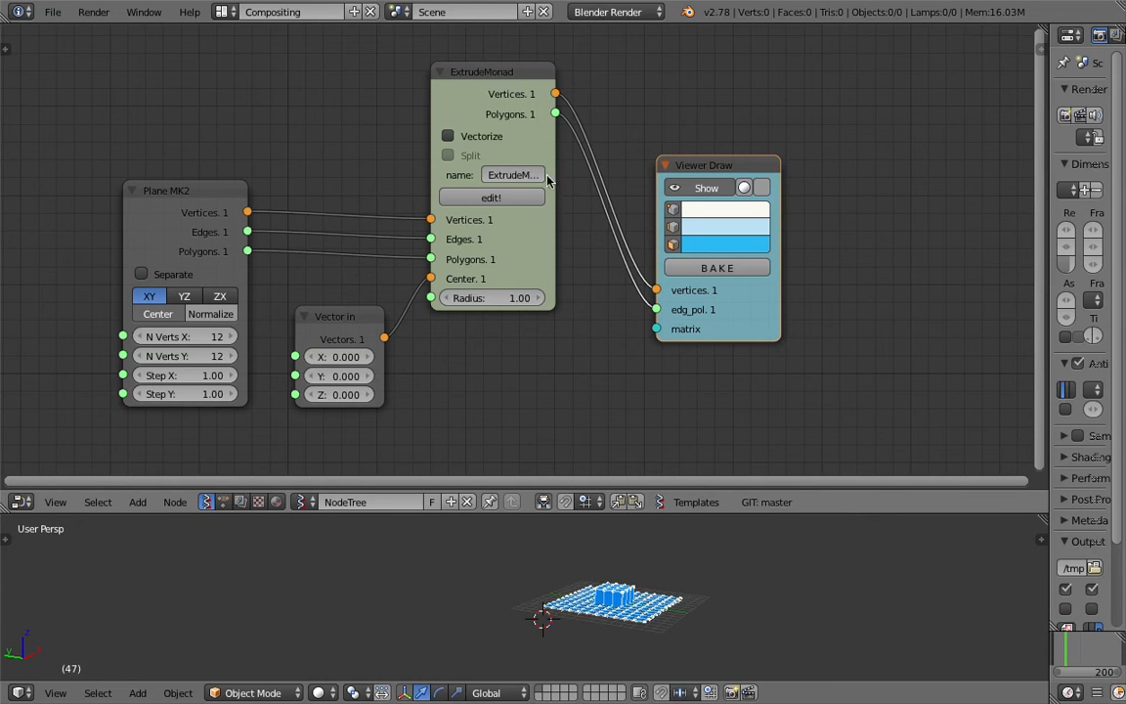
{"action": "left_click_drag", "start_coordinate": [553, 172], "coordinate": [597, 174]}
{"action": "left_click_drag", "start_coordinate": [699, 165], "coordinate": [760, 176]}
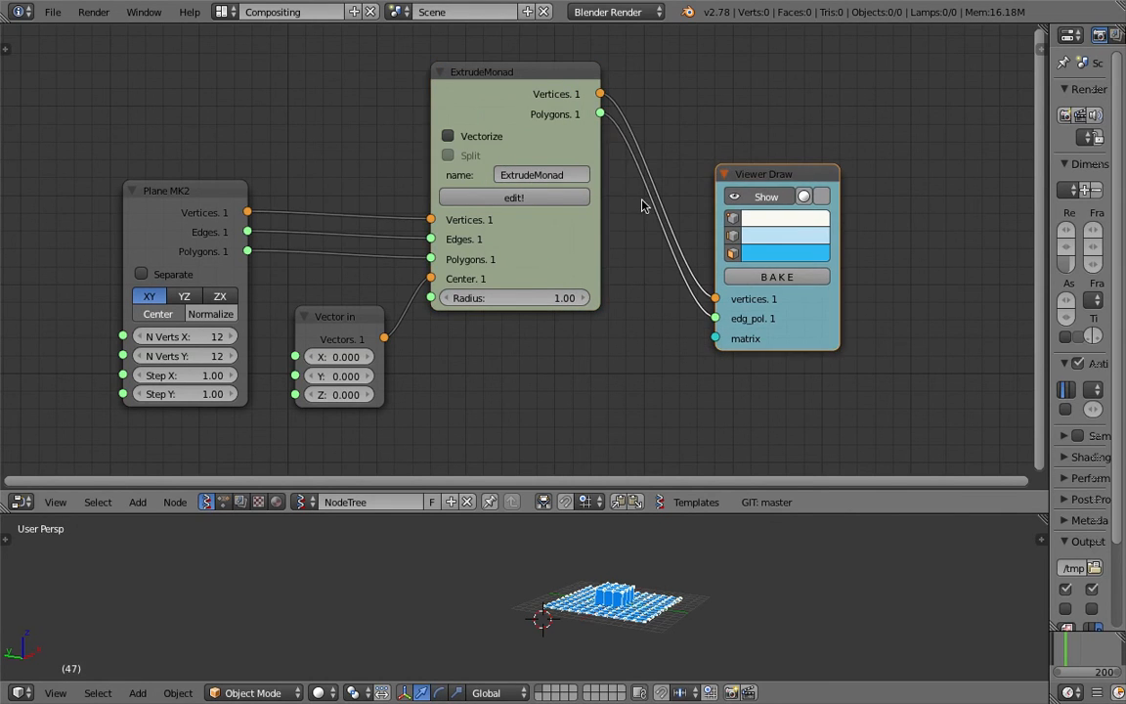
- Rename the monad MDExtrude and save the file
{"action": "left_click", "coordinate": [573, 175]}
{"action": "type", "text": "MD"}
{"action": "key", "text": "Return"}
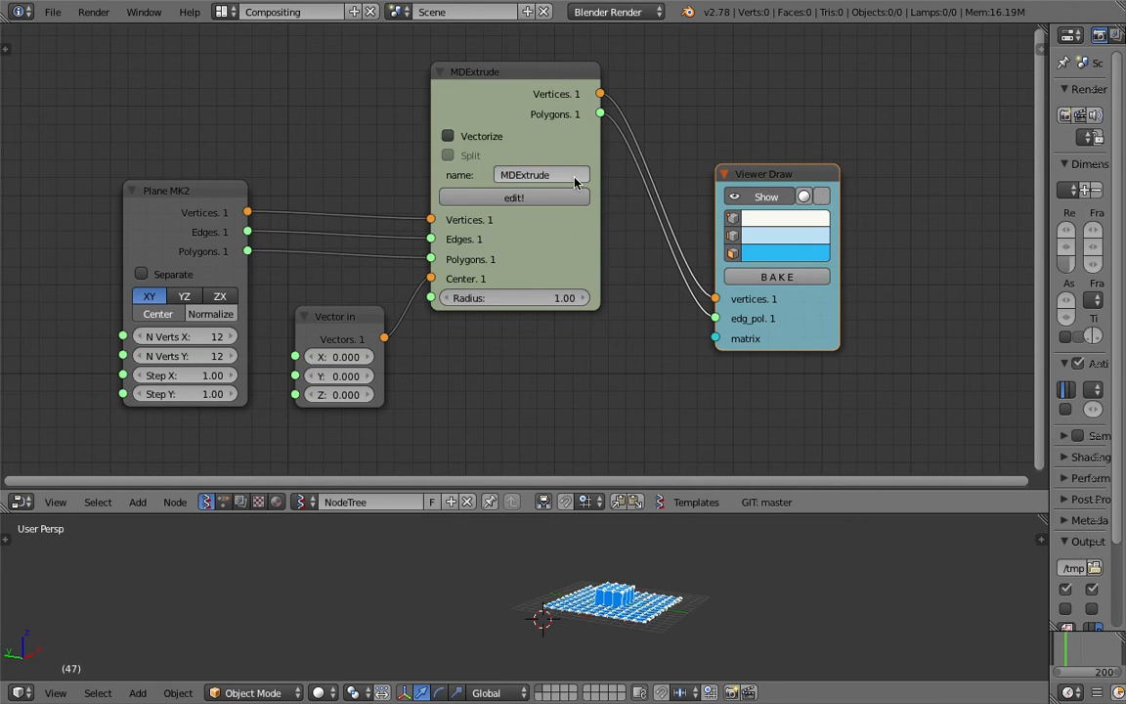
{"action": "left_click_drag", "start_coordinate": [780, 176], "coordinate": [769, 167]}
{"action": "scroll", "coordinate": [625, 567], "scroll_direction": "up", "scroll_amount": 5}
{"action": "key", "text": "ctrl+s"}
{"action": "left_click", "coordinate": [589, 610]}
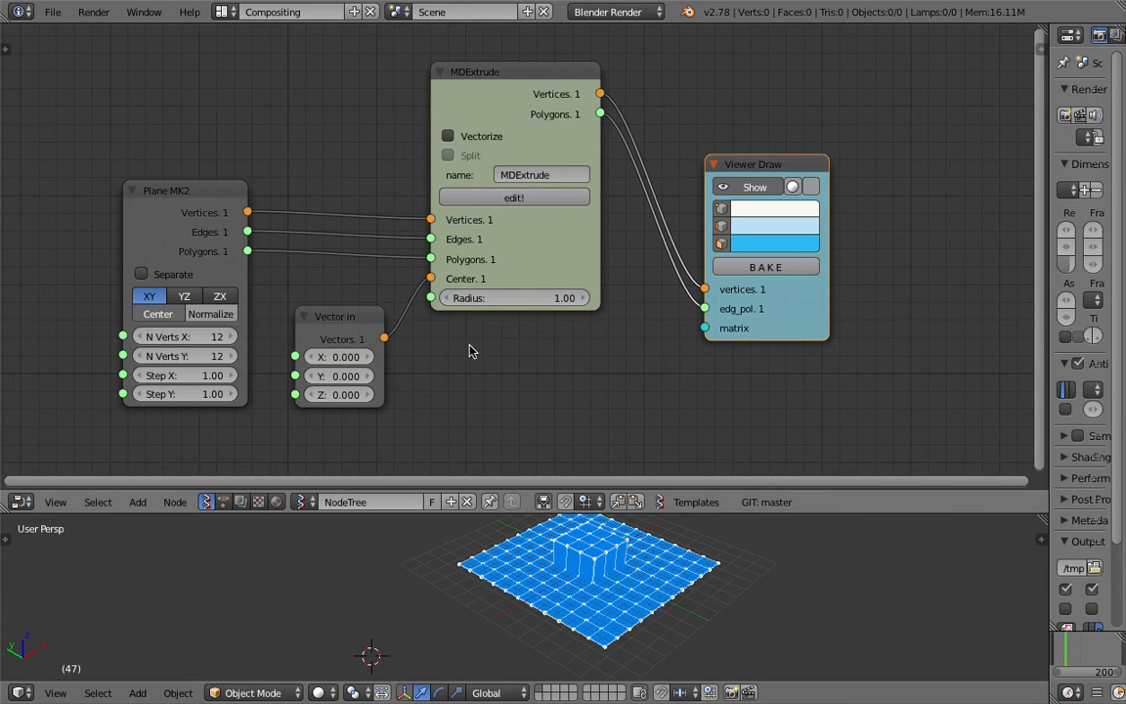
- Increase the MDExtrude radius, set the Vector in node's X to 0.270 and save the file
{"action": "left_click_drag", "start_coordinate": [482, 297], "coordinate": [532, 307]}
{"action": "left_click_drag", "start_coordinate": [347, 358], "coordinate": [391, 358]}
{"action": "left_click_drag", "start_coordinate": [457, 263], "coordinate": [456, 249]}
{"action": "left_click_drag", "start_coordinate": [766, 201], "coordinate": [773, 186]}
{"action": "mouse_move", "coordinate": [562, 577]}
{"action": "middle_mouse_down"}
{"action": "mouse_move", "coordinate": [567, 606]}
{"action": "mouse_move", "coordinate": [577, 596]}
{"action": "mouse_move", "coordinate": [550, 573]}
{"action": "middle_mouse_up"}
{"action": "key", "text": "ctrl+s"}
{"action": "left_click", "coordinate": [551, 573]}
- Set the MDExtrude radius to 3.34, shift the Viewer Draw node away and save again
{"action": "left_click_drag", "start_coordinate": [508, 285], "coordinate": [540, 285]}
{"action": "key", "text": "ctrl+s"}
{"action": "left_click", "coordinate": [518, 300]}
{"action": "left_click_drag", "start_coordinate": [776, 147], "coordinate": [856, 142]}
{"action": "key", "text": "ctrl+s"}
{"action": "left_click", "coordinate": [856, 144]}
- Edit the MDExtrude monad to expose Extrude Region's Height and Scale as group inputs, and return to the parent tree
{"action": "left_click", "coordinate": [513, 184]}
{"action": "scroll", "coordinate": [541, 235], "scroll_direction": "down", "scroll_amount": 2}
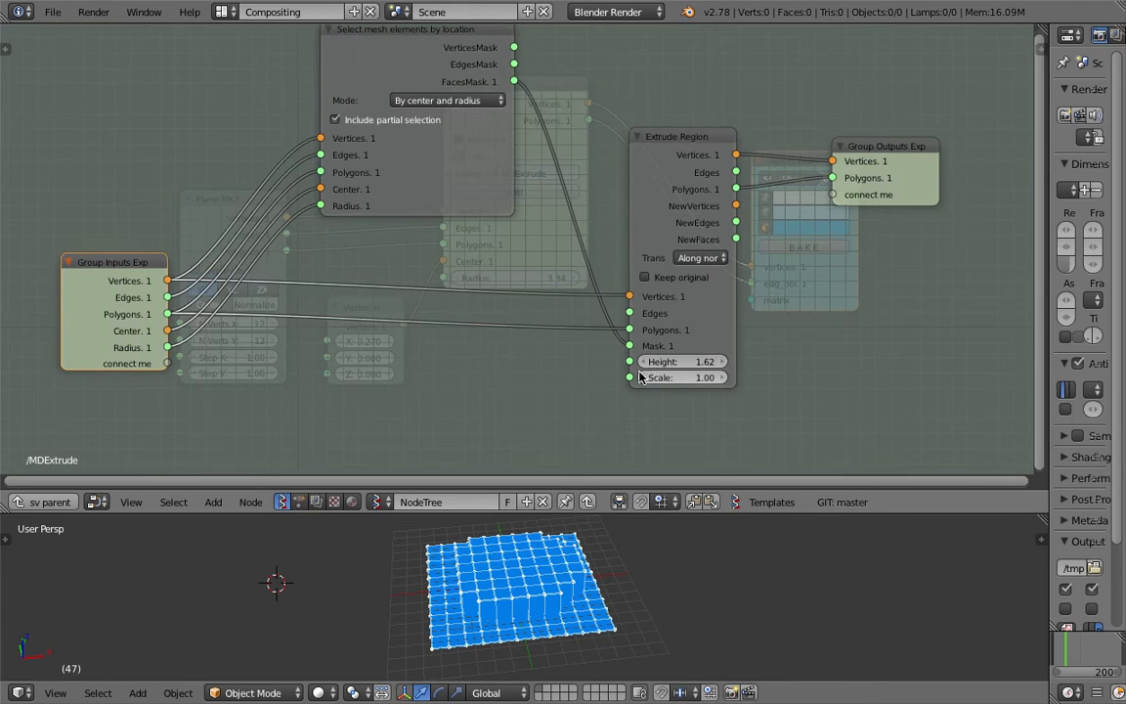
{"action": "middle_click_drag", "start_coordinate": [604, 377], "coordinate": [619, 357]}
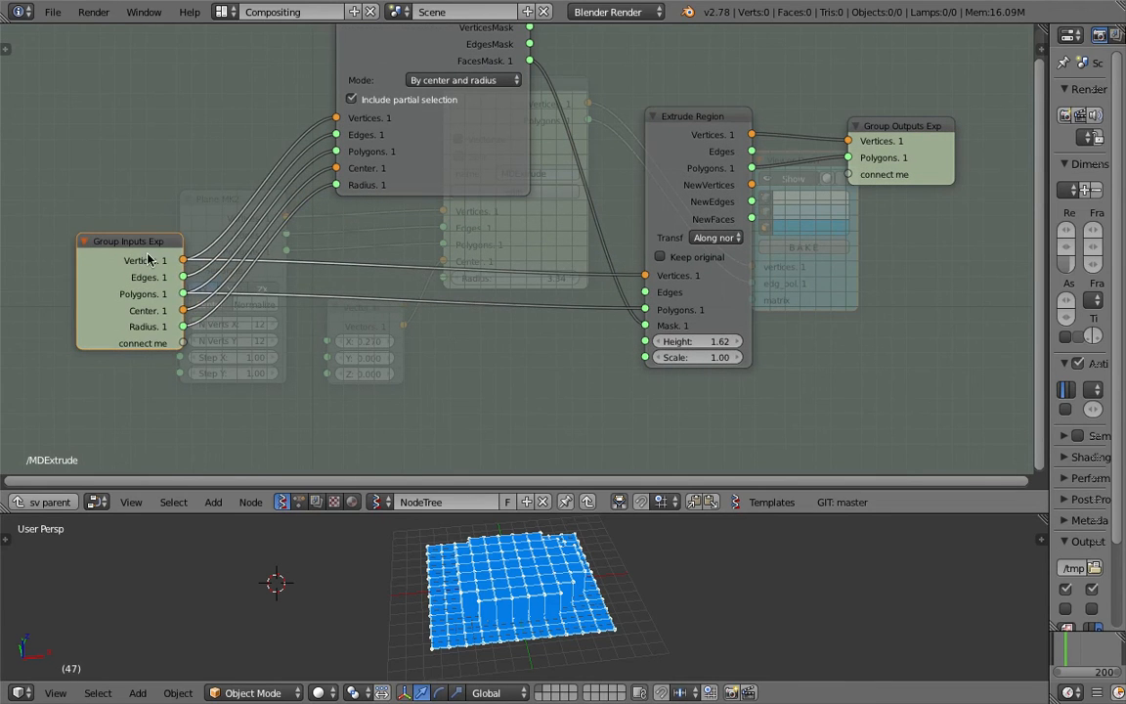
{"action": "left_click_drag", "start_coordinate": [148, 258], "coordinate": [145, 287]}
{"action": "left_click_drag", "start_coordinate": [179, 371], "coordinate": [646, 341]}
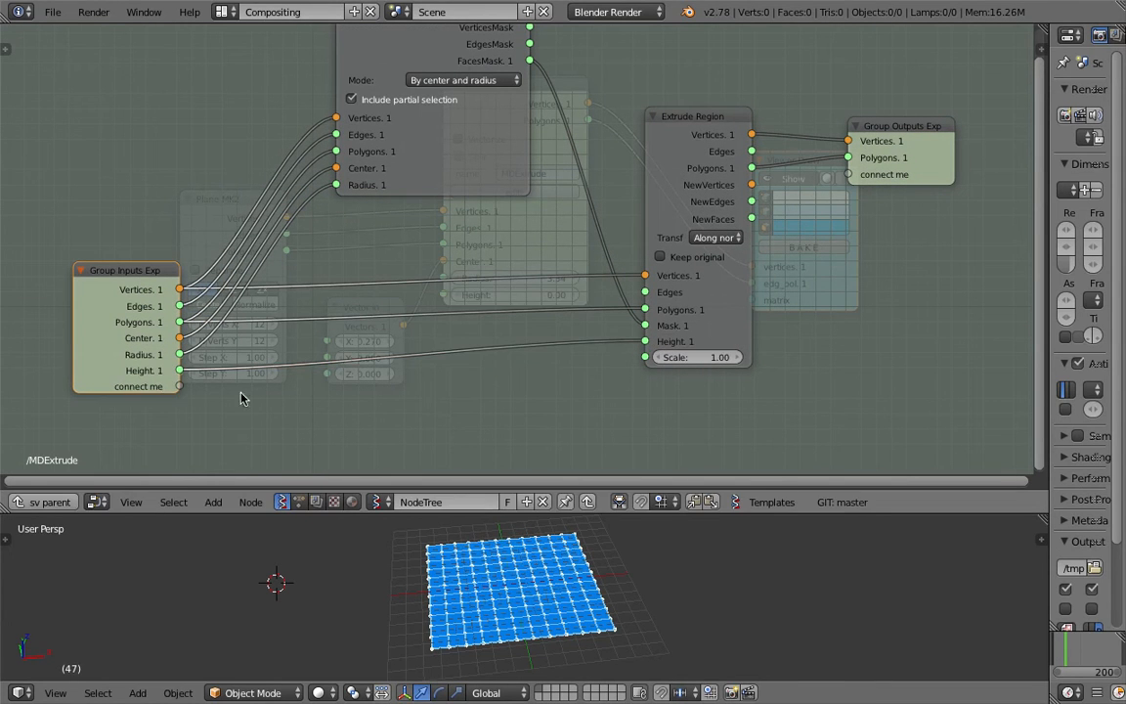
{"action": "left_click_drag", "start_coordinate": [178, 387], "coordinate": [645, 357]}
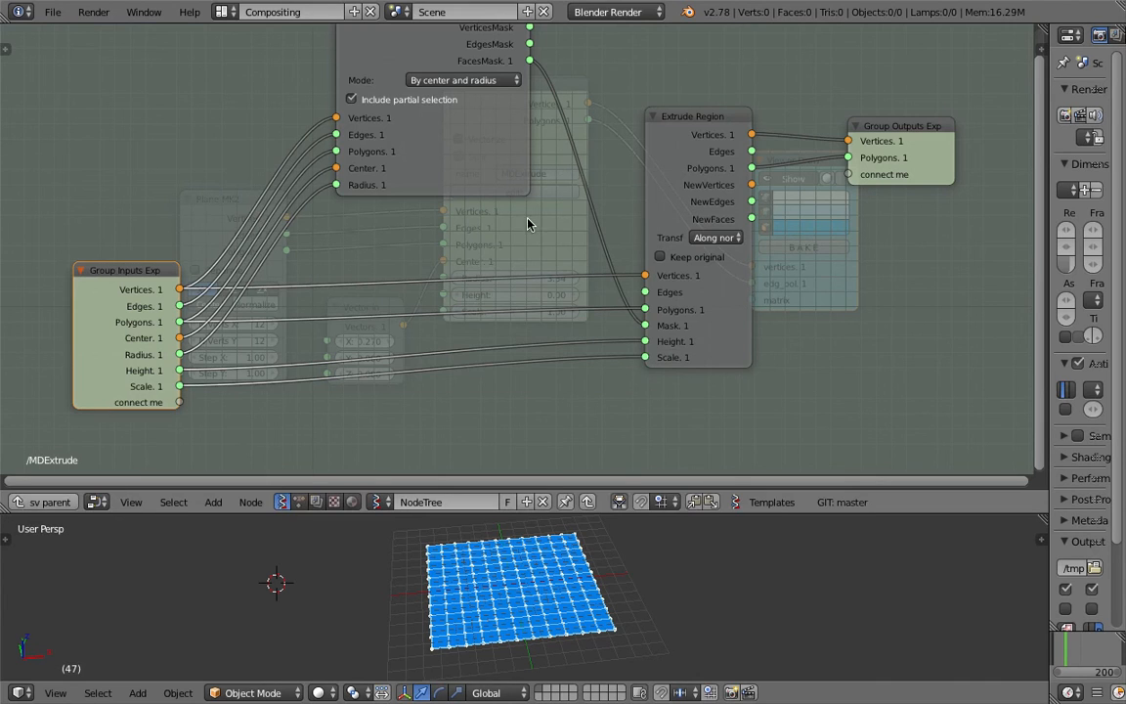
{"action": "left_click", "coordinate": [47, 501]}
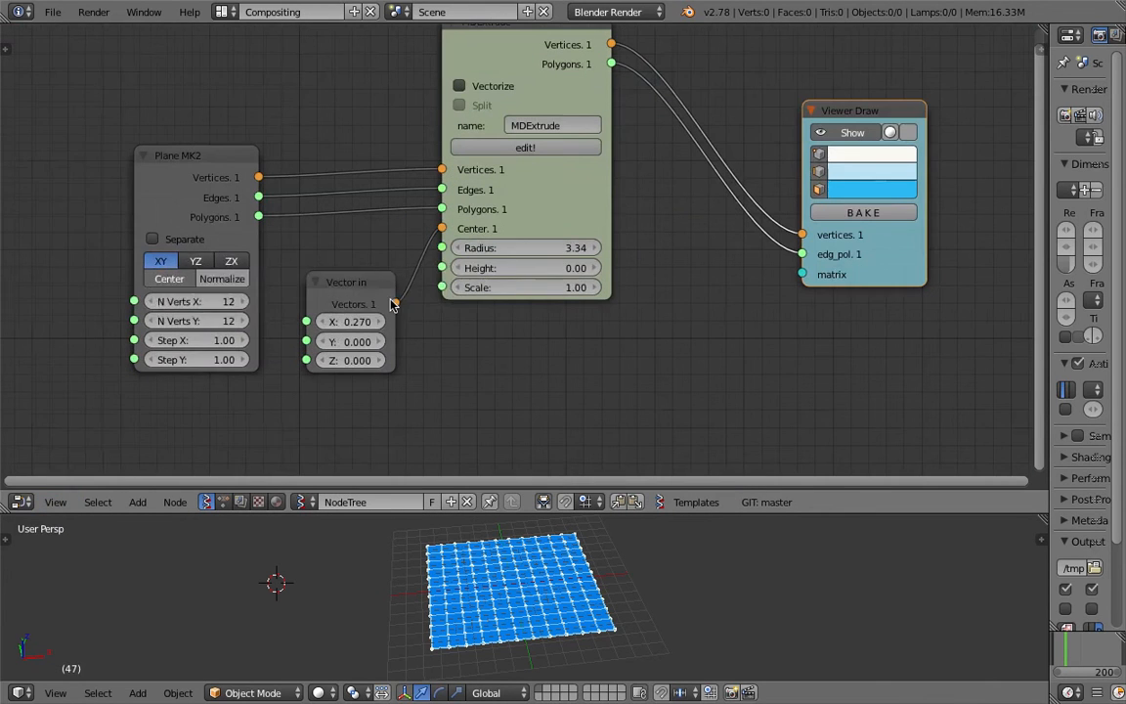
- Set the MDExtrude height to 2.49 and its scale to 1.27
{"action": "left_click_drag", "start_coordinate": [479, 268], "coordinate": [551, 304]}
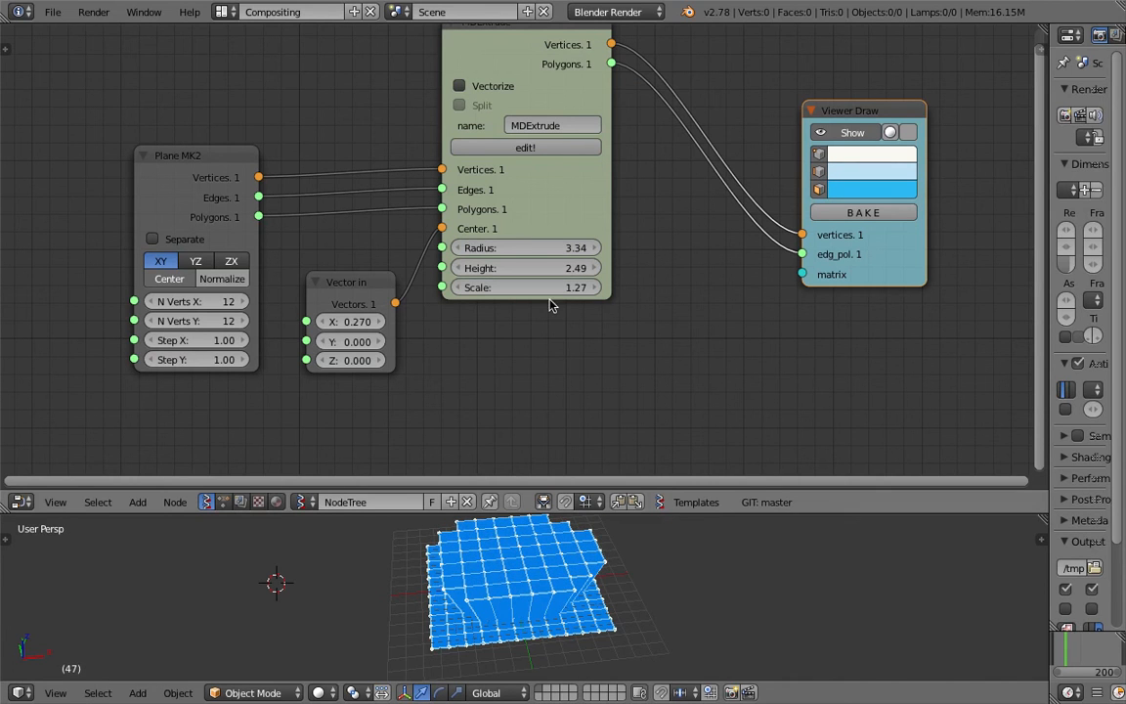
{"action": "middle_click_drag", "start_coordinate": [546, 577], "coordinate": [587, 533]}
{"action": "scroll", "coordinate": [659, 267], "scroll_direction": "down", "scroll_amount": 3}
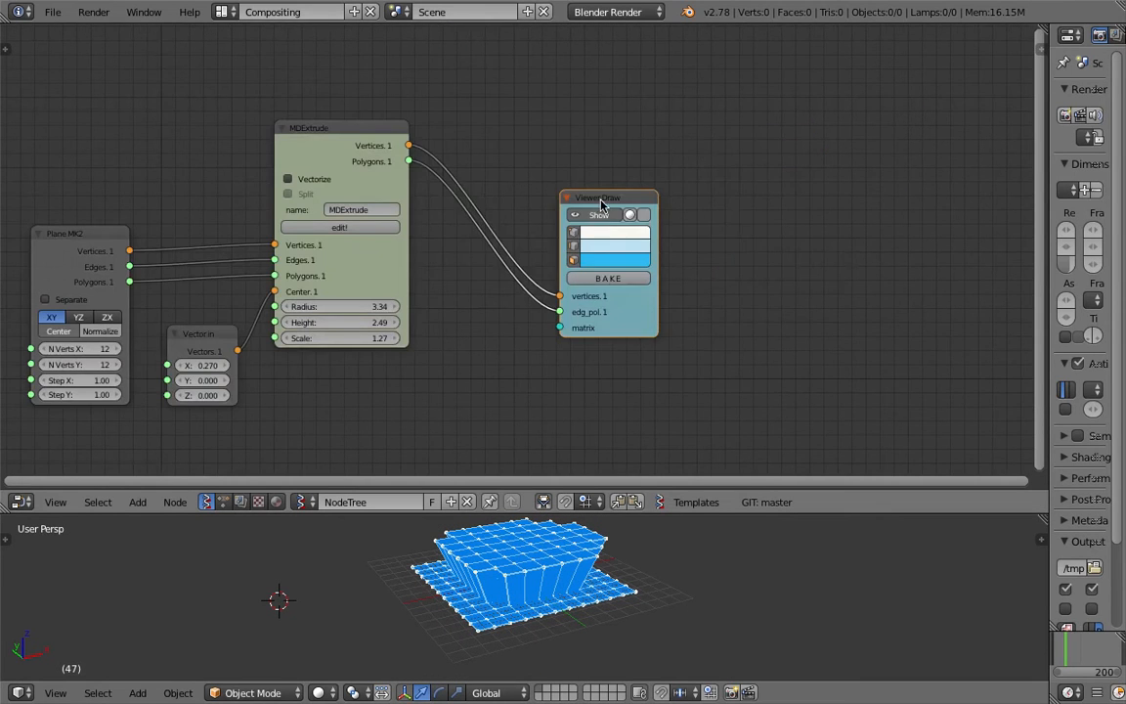
- Make room after MDExtrude and insert a duplicate of it into the Vertices link before Viewer Draw
{"action": "left_click_drag", "start_coordinate": [614, 200], "coordinate": [761, 197]}
{"action": "mouse_move", "coordinate": [355, 134]}
{"action": "left_mouse_down"}
{"action": "mouse_move", "coordinate": [374, 157]}
{"action": "mouse_move", "coordinate": [389, 145]}
{"action": "left_mouse_up"}
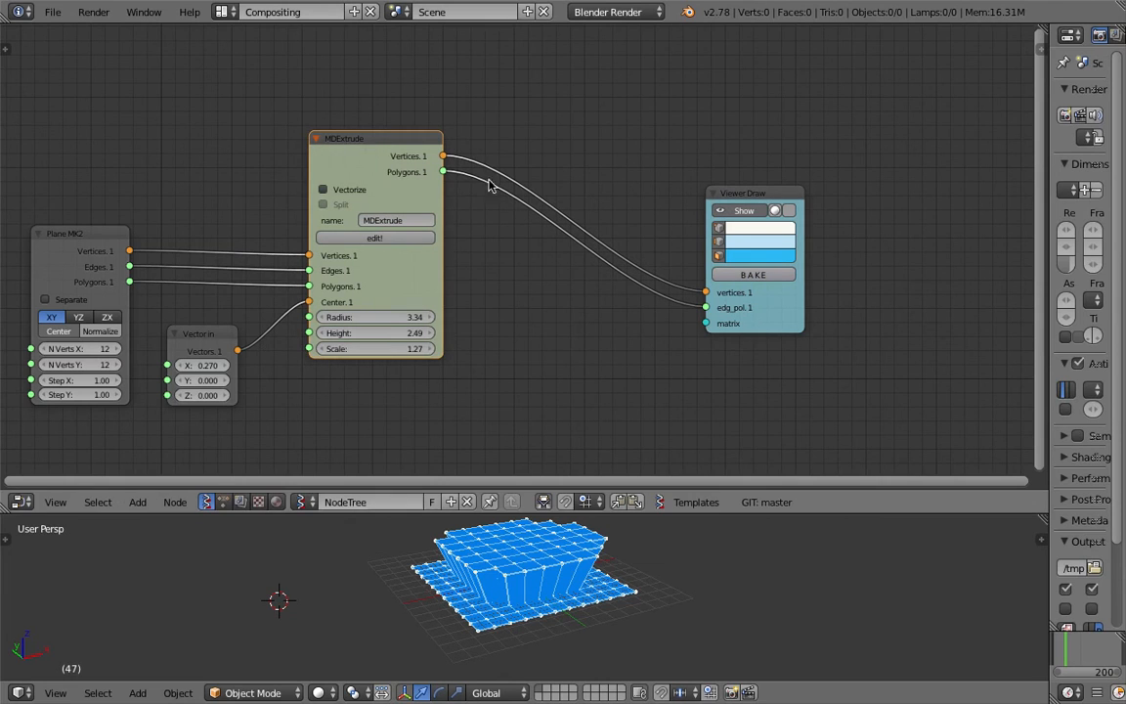
{"action": "key", "text": "shift+d"}
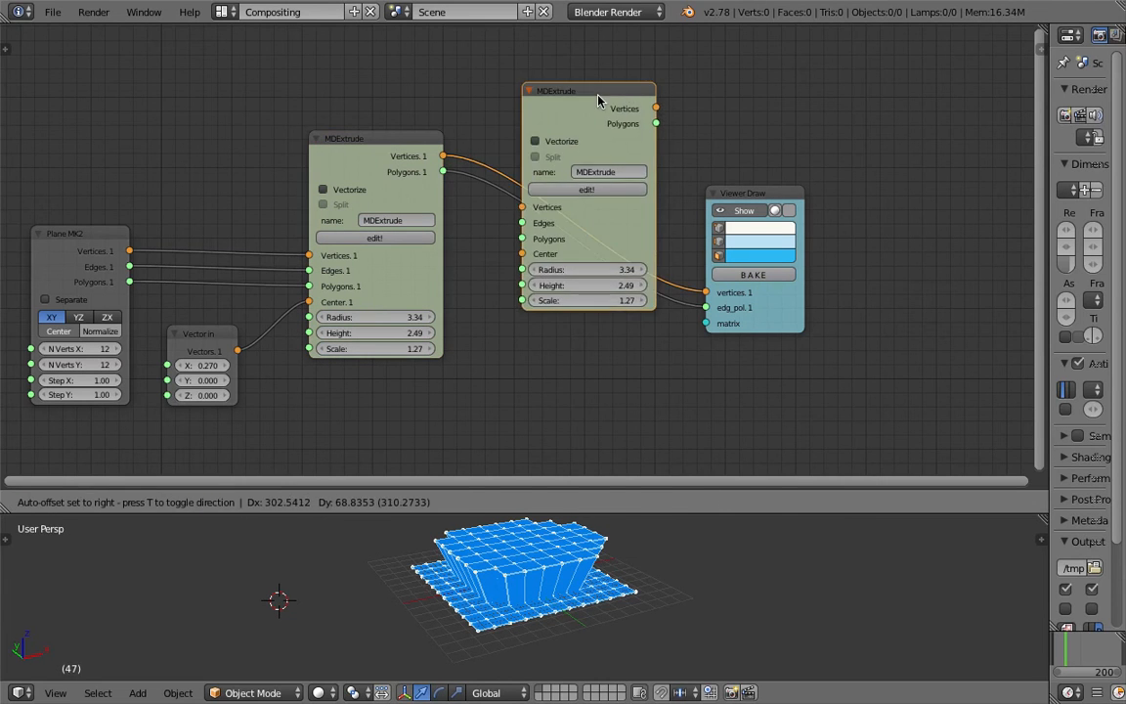
{"action": "left_click", "coordinate": [573, 106]}
{"action": "left_click_drag", "start_coordinate": [549, 117], "coordinate": [558, 70]}
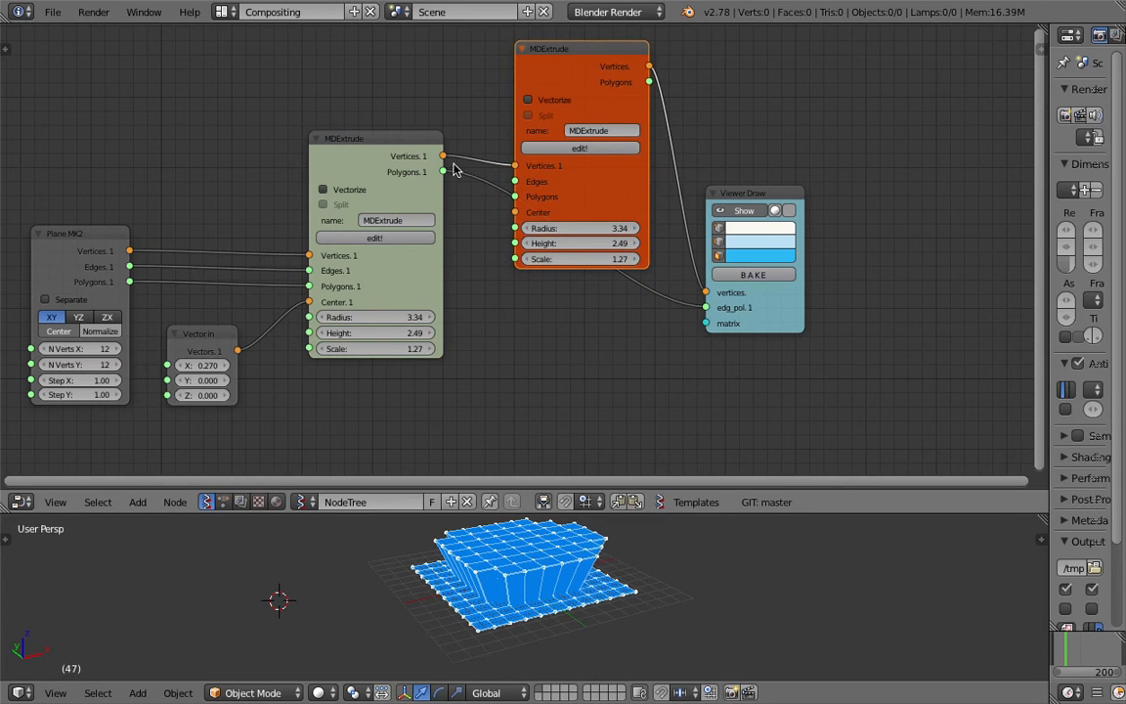
- Route the first MDExtrude's Polygons through the duplicate to Viewer Draw's edg_pol input, leaving Vectorize off
{"action": "left_click_drag", "start_coordinate": [445, 176], "coordinate": [516, 196]}
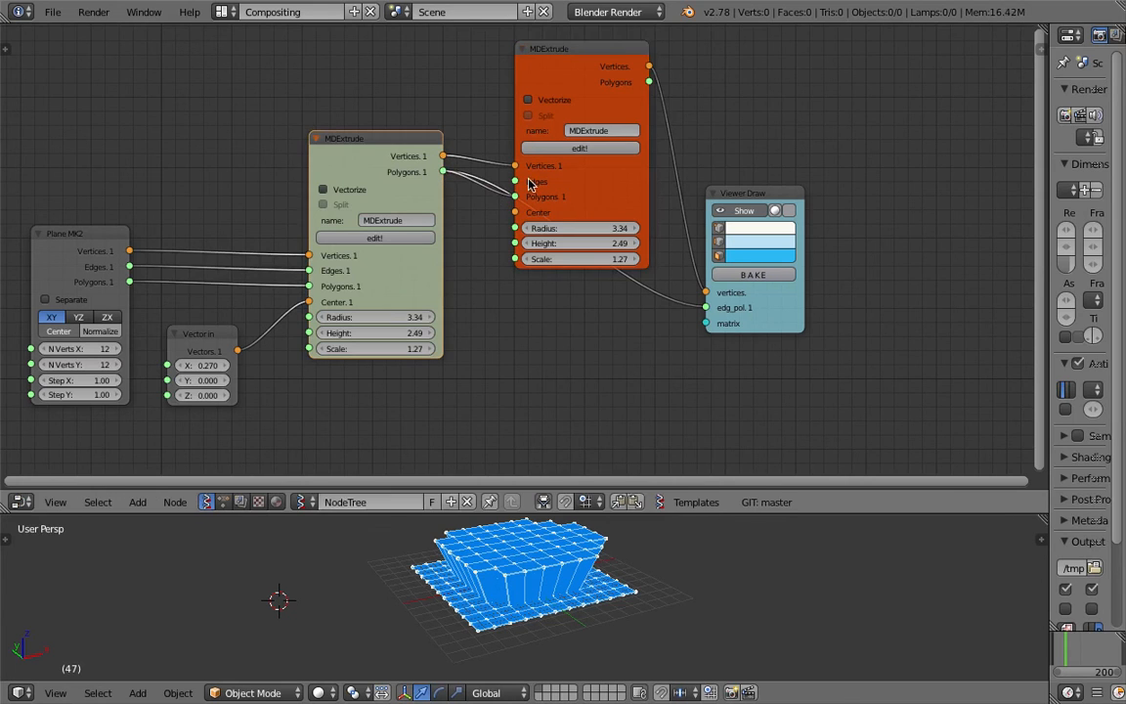
{"action": "left_click_drag", "start_coordinate": [731, 186], "coordinate": [747, 168]}
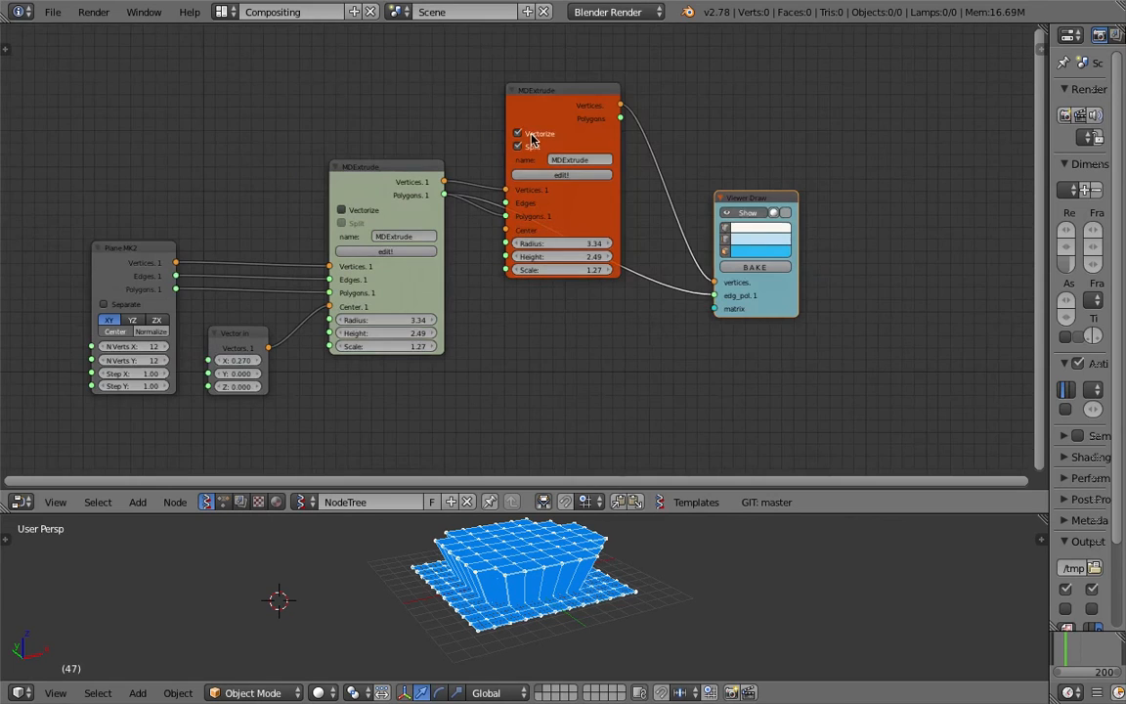
{"action": "left_click", "coordinate": [530, 135]}
{"action": "scroll", "coordinate": [530, 148], "scroll_direction": "up", "scroll_amount": 1}
{"action": "mouse_move", "coordinate": [639, 97]}
{"action": "left_mouse_down"}
{"action": "mouse_move", "coordinate": [701, 251]}
{"action": "mouse_move", "coordinate": [745, 303]}
{"action": "left_mouse_up"}
{"action": "left_click_drag", "start_coordinate": [539, 92], "coordinate": [560, 136]}
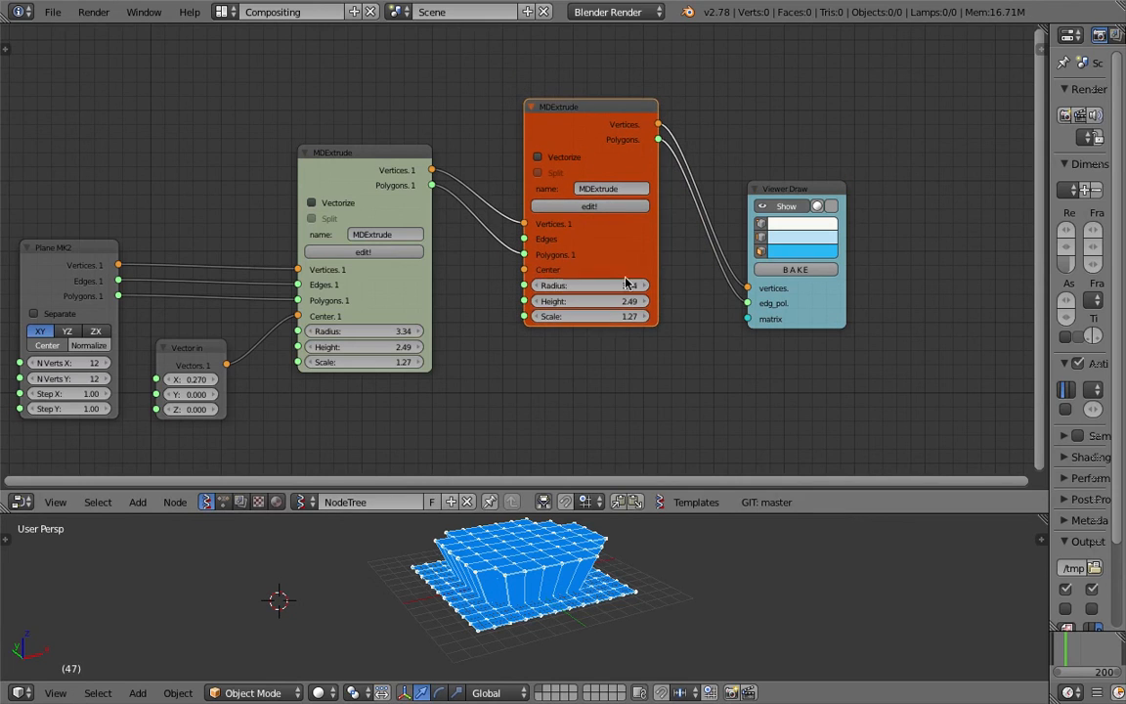
- Duplicate the Vector in node and connect the copy to the second MDExtrude's Center input
{"action": "middle_click_drag", "start_coordinate": [570, 277], "coordinate": [587, 275]}
{"action": "left_click", "coordinate": [214, 352]}
{"action": "key", "text": "shift+d"}
{"action": "left_click", "coordinate": [535, 372]}
{"action": "left_click_drag", "start_coordinate": [527, 371], "coordinate": [543, 318]}
{"action": "left_click_drag", "start_coordinate": [542, 271], "coordinate": [543, 268]}
- Set the second MDExtrude's radius to 3.52 and height to 2.64, and move the Viewer Draw node farther away
{"action": "left_click_drag", "start_coordinate": [628, 262], "coordinate": [680, 331]}
{"action": "left_click", "coordinate": [663, 347]}
{"action": "left_click", "coordinate": [806, 204]}
{"action": "left_click_drag", "start_coordinate": [807, 186], "coordinate": [851, 203]}
{"action": "scroll", "coordinate": [635, 236], "scroll_direction": "up", "scroll_amount": 1}
{"action": "middle_click_drag", "start_coordinate": [592, 237], "coordinate": [622, 230]}
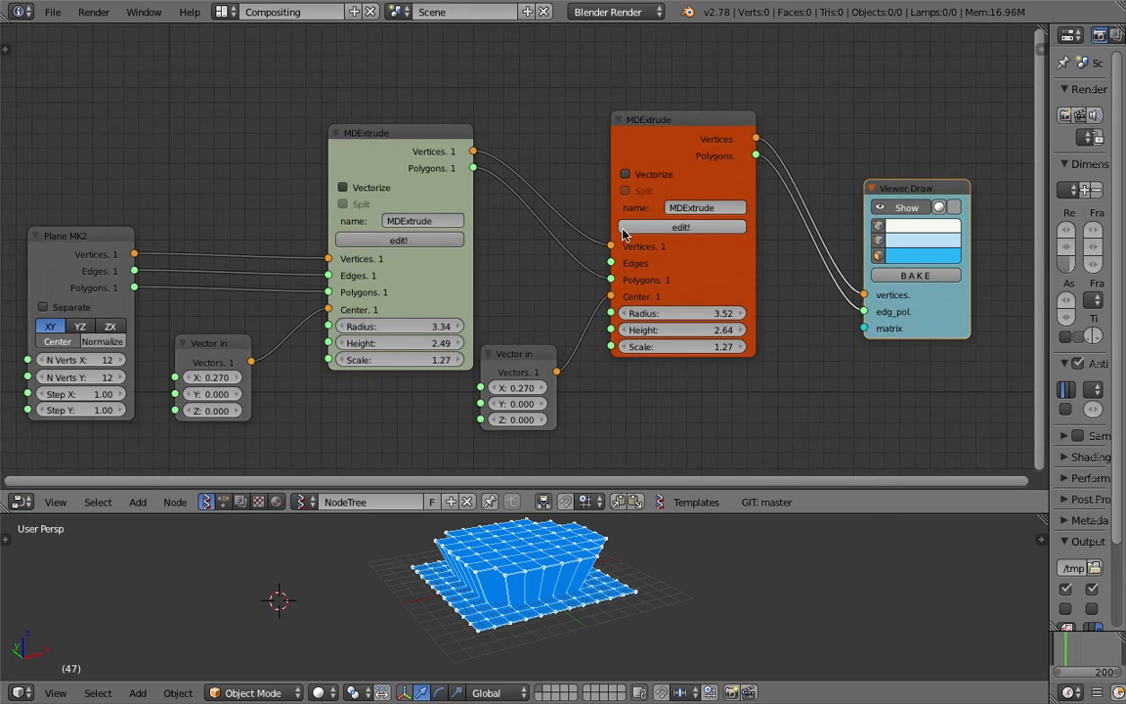
{"action": "scroll", "coordinate": [623, 266], "scroll_direction": "up", "scroll_amount": 1}
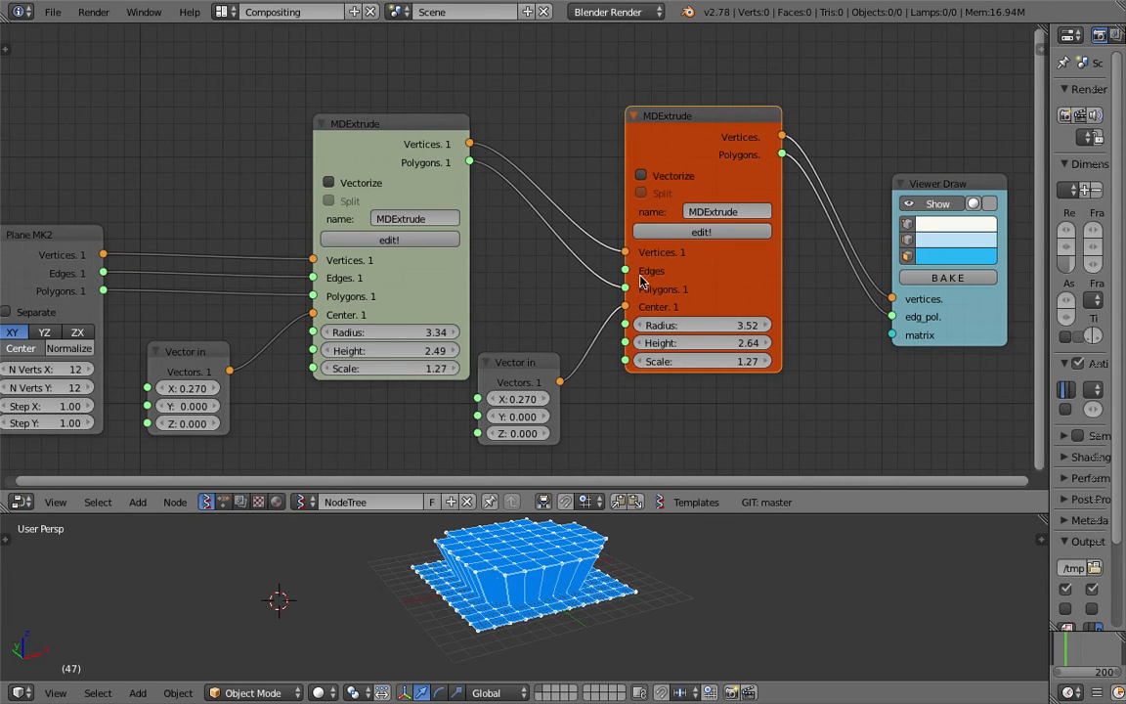
{"action": "middle_click_drag", "start_coordinate": [594, 235], "coordinate": [603, 223]}
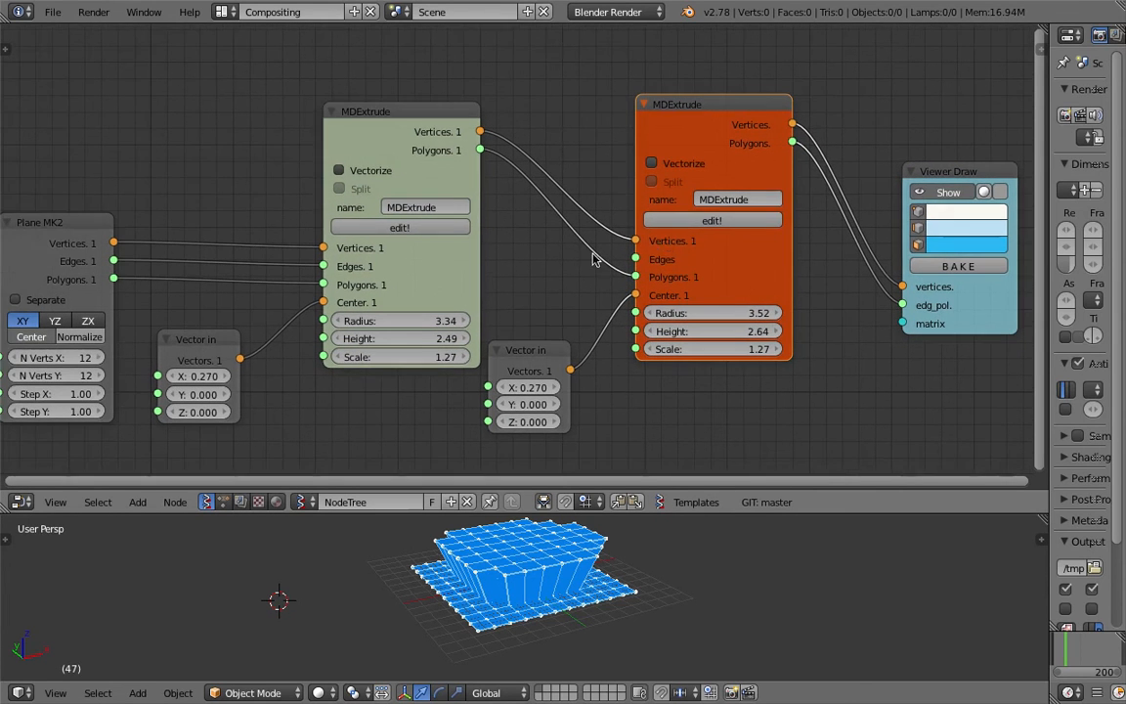
- Inside the MDExtrude monad, disconnect the Edges link, remove Edges from the group inputs, and return to the parent node tree
{"action": "left_click", "coordinate": [399, 230]}
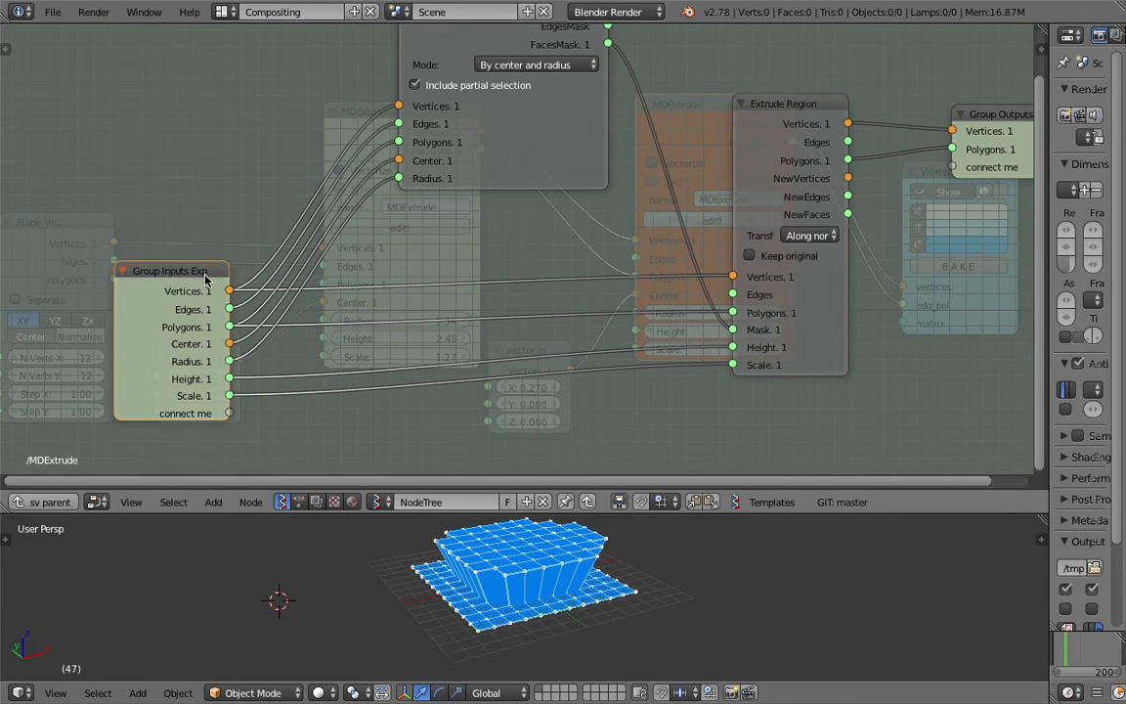
{"action": "left_click_drag", "start_coordinate": [398, 124], "coordinate": [265, 271]}
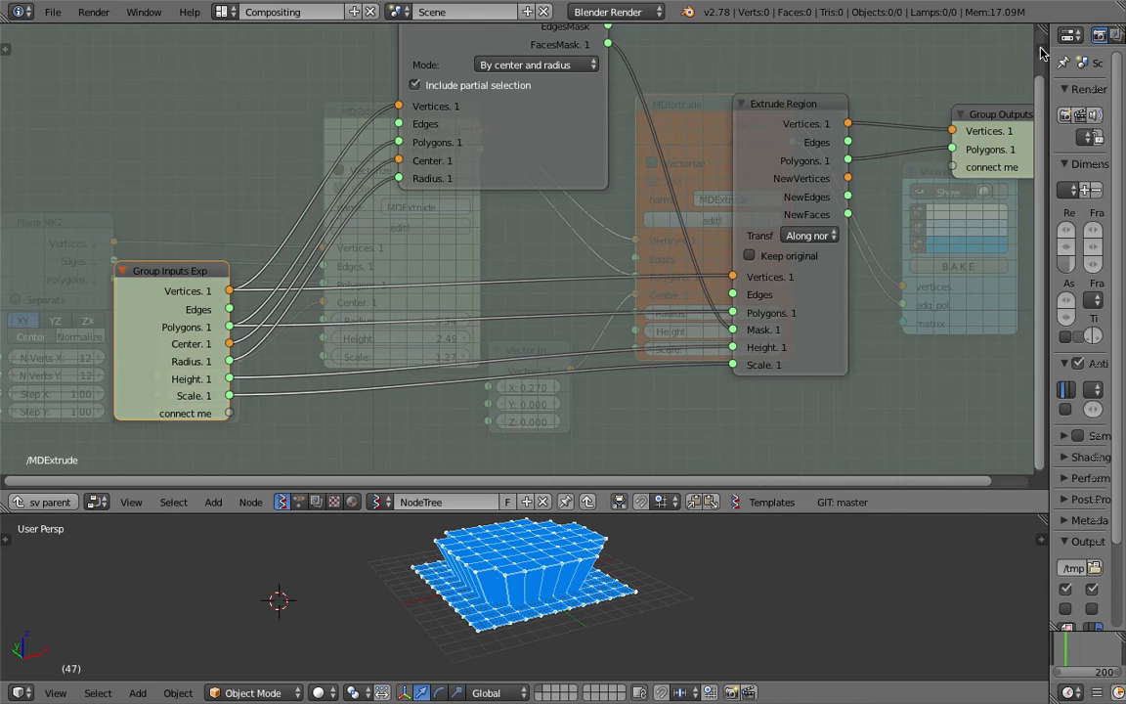
{"action": "left_click", "coordinate": [1043, 52]}
{"action": "left_click_drag", "start_coordinate": [889, 260], "coordinate": [761, 261]}
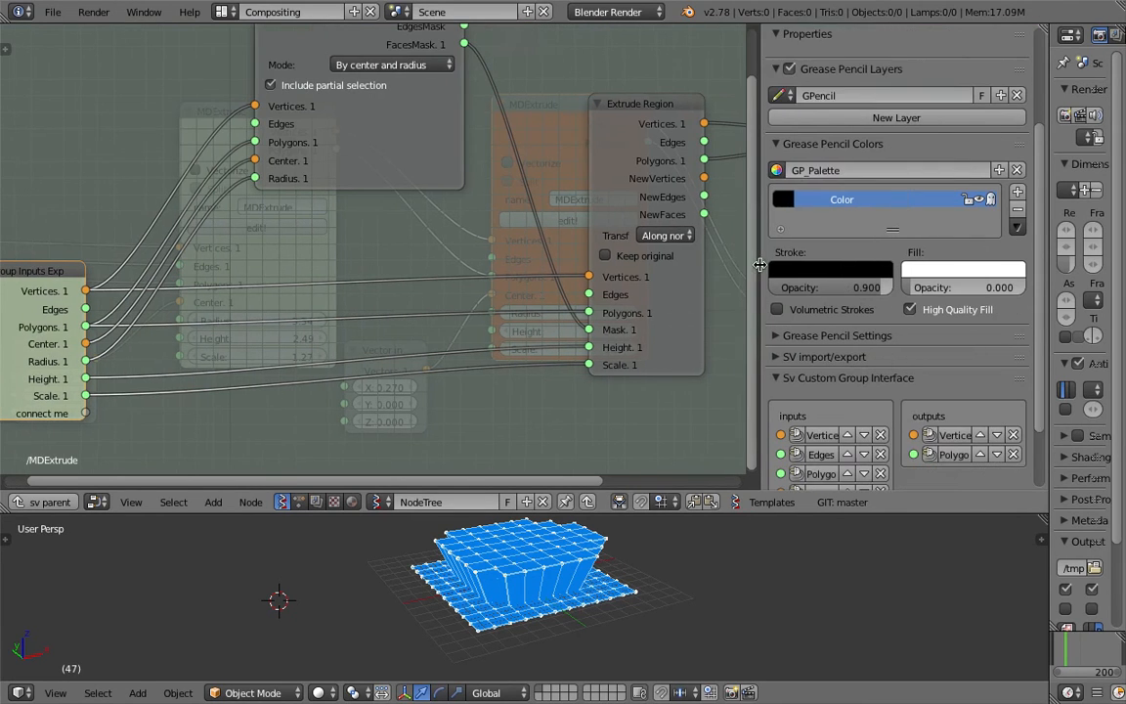
{"action": "scroll", "coordinate": [811, 401], "scroll_direction": "down", "scroll_amount": 2}
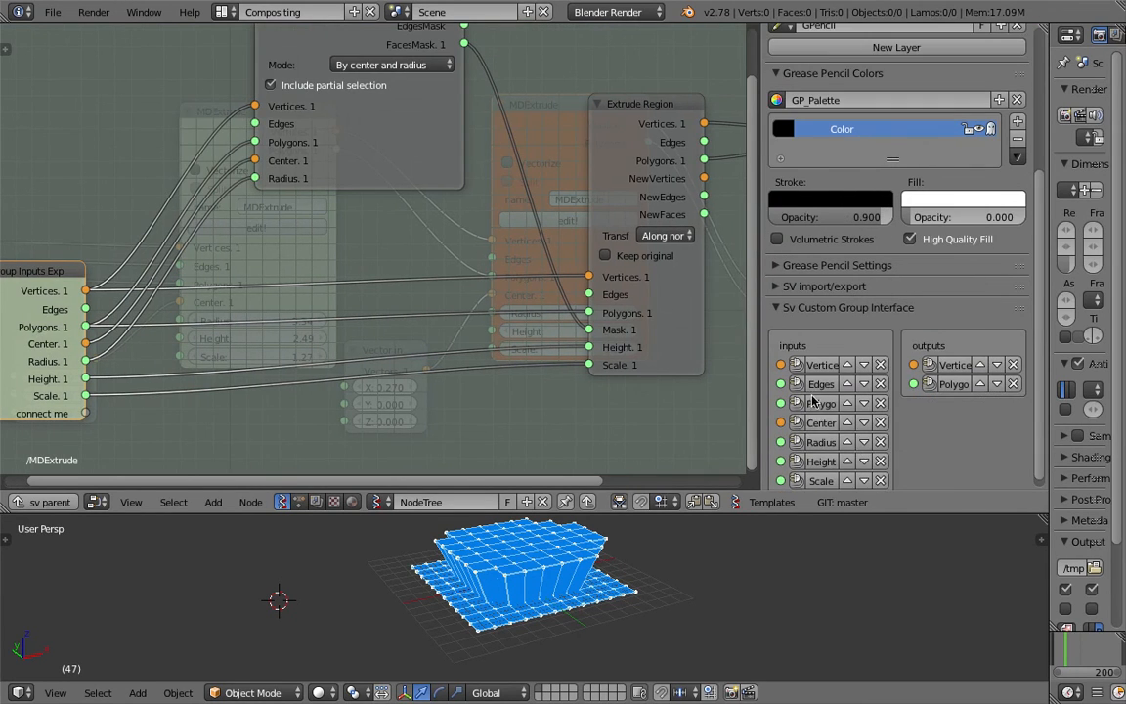
{"action": "left_click", "coordinate": [881, 383]}
{"action": "middle_click_drag", "start_coordinate": [380, 317], "coordinate": [412, 314]}
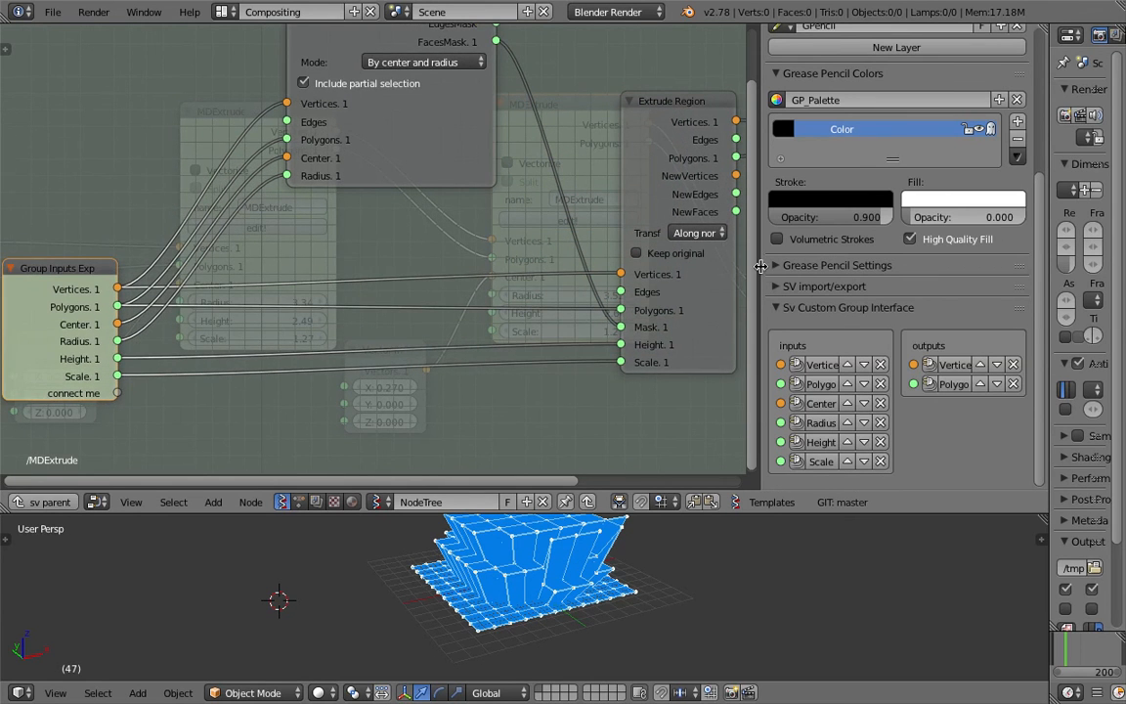
{"action": "key", "text": "n"}
{"action": "key", "text": "Tab"}
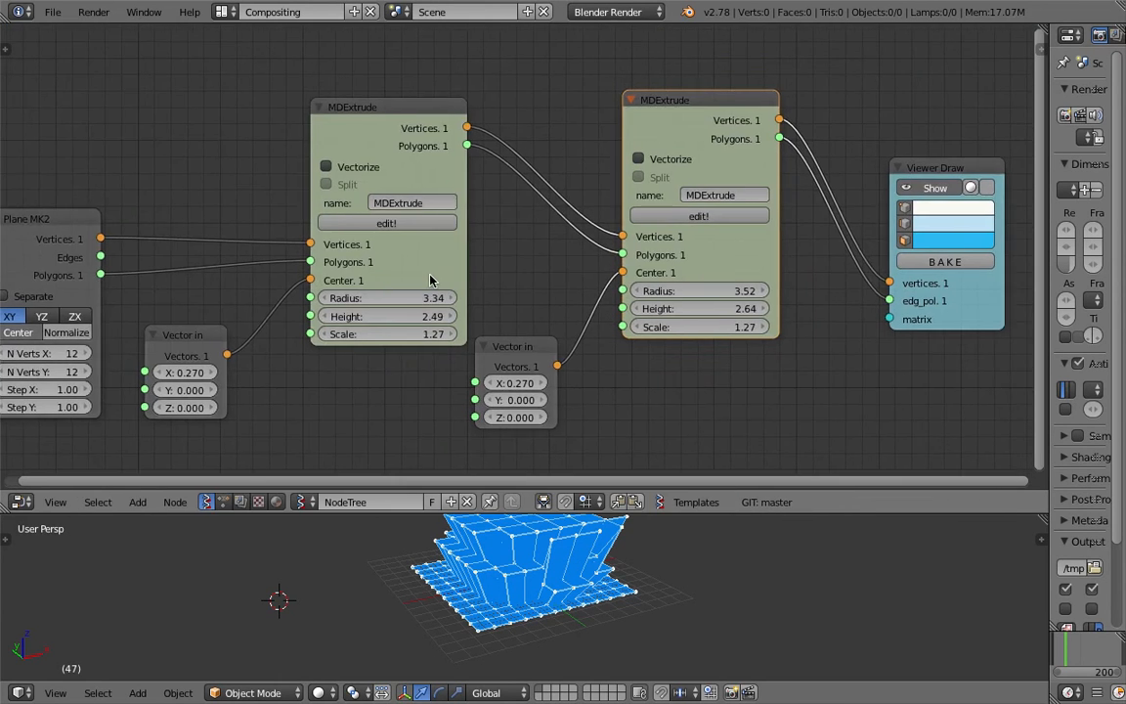
- Align the second MDExtrude node with the first and place its Vector in node just below the gap between them
{"action": "scroll", "coordinate": [431, 281], "scroll_direction": "down", "scroll_amount": 1}
{"action": "left_click_drag", "start_coordinate": [648, 138], "coordinate": [641, 113]}
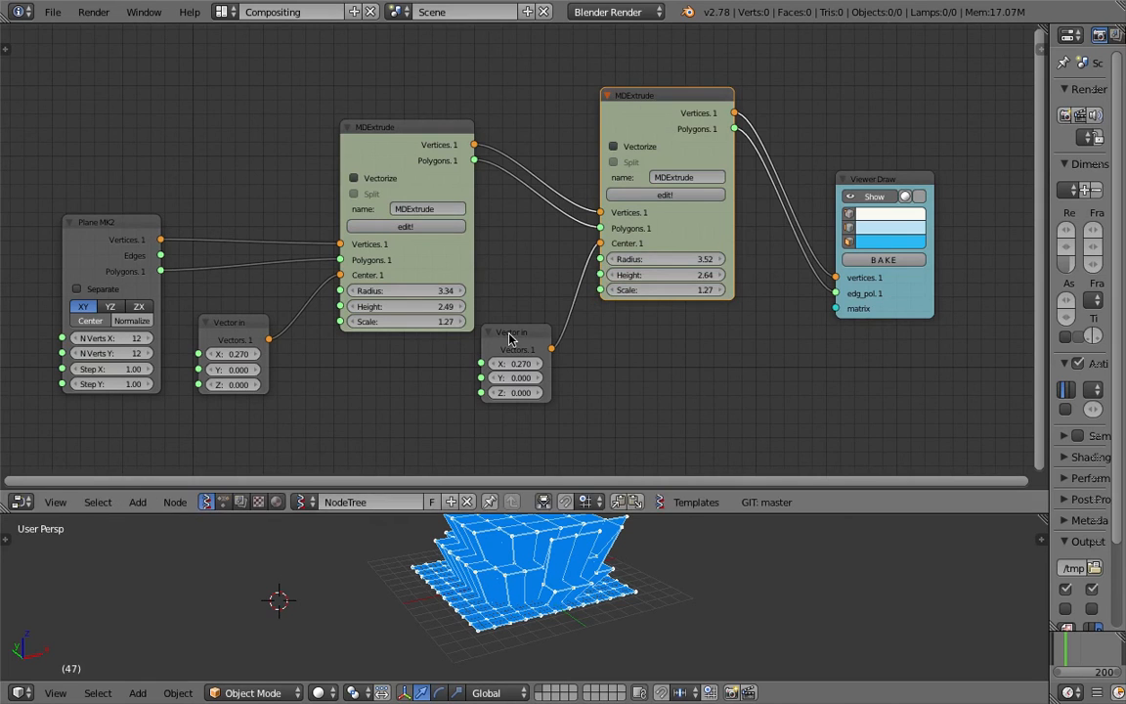
{"action": "left_click_drag", "start_coordinate": [509, 334], "coordinate": [495, 361]}
{"action": "left_click_drag", "start_coordinate": [686, 242], "coordinate": [667, 274]}
{"action": "scroll", "coordinate": [358, 266], "scroll_direction": "up", "scroll_amount": 1}
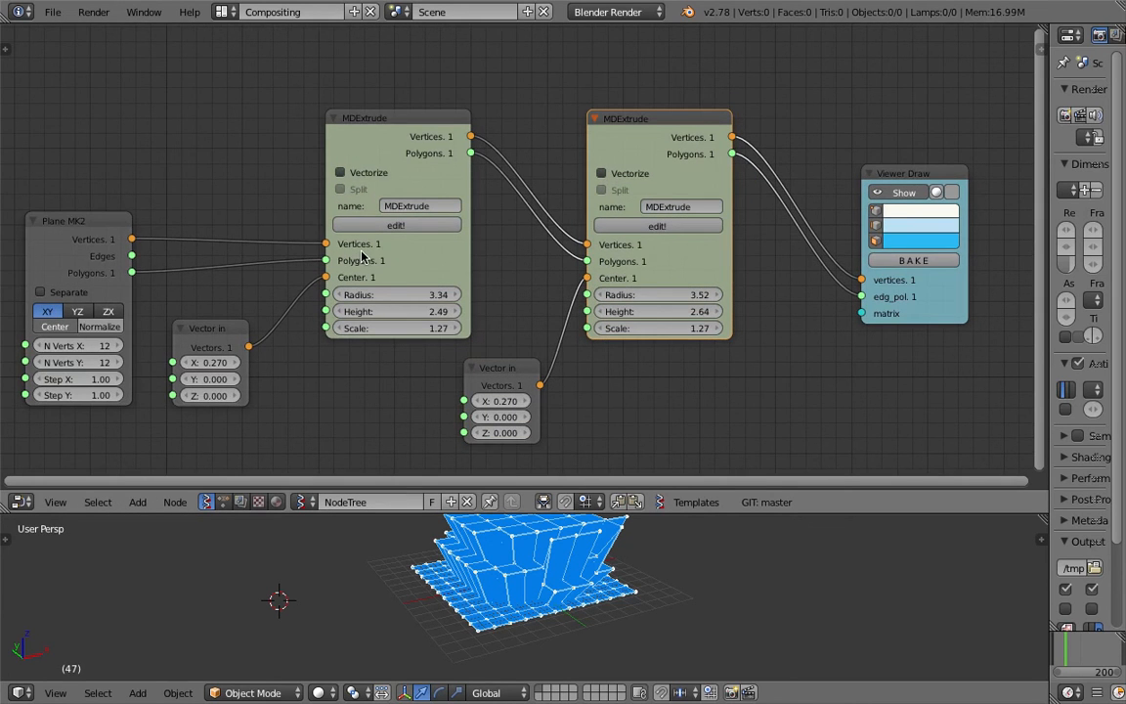
{"action": "scroll", "coordinate": [315, 274], "scroll_direction": "up", "scroll_amount": 1}
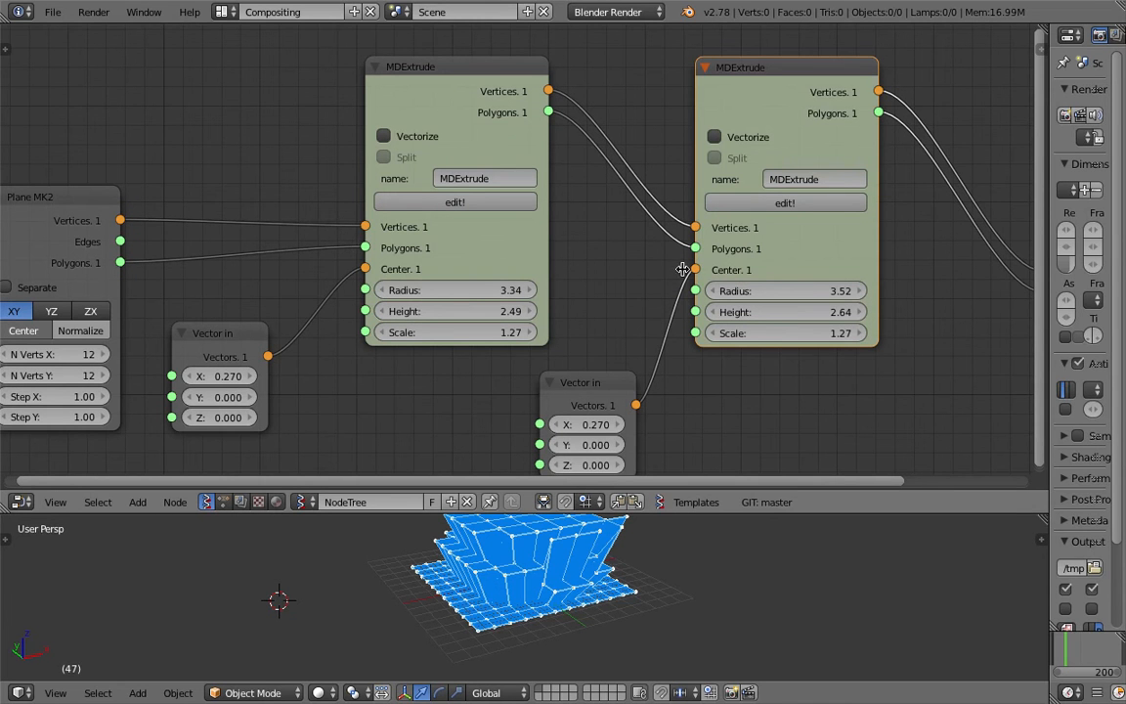
{"action": "scroll", "coordinate": [589, 270], "scroll_direction": "down", "scroll_amount": 1}
{"action": "left_click_drag", "start_coordinate": [576, 377], "coordinate": [558, 368]}
- Move the Viewer Draw node closer to the second MDExtrude and save over the existing file
{"action": "middle_click_drag", "start_coordinate": [588, 354], "coordinate": [524, 330]}
{"action": "scroll", "coordinate": [523, 331], "scroll_direction": "down", "scroll_amount": 2}
{"action": "middle_click_drag", "start_coordinate": [663, 334], "coordinate": [635, 330]}
{"action": "left_click_drag", "start_coordinate": [892, 128], "coordinate": [852, 151]}
{"action": "key", "text": "ctrl+s"}
{"action": "left_click", "coordinate": [851, 150]}
- Set the second MDExtrude's radius to 2.92, enlarge the 3D viewport to inspect the mesh, and save the file
{"action": "left_click_drag", "start_coordinate": [675, 253], "coordinate": [616, 252]}
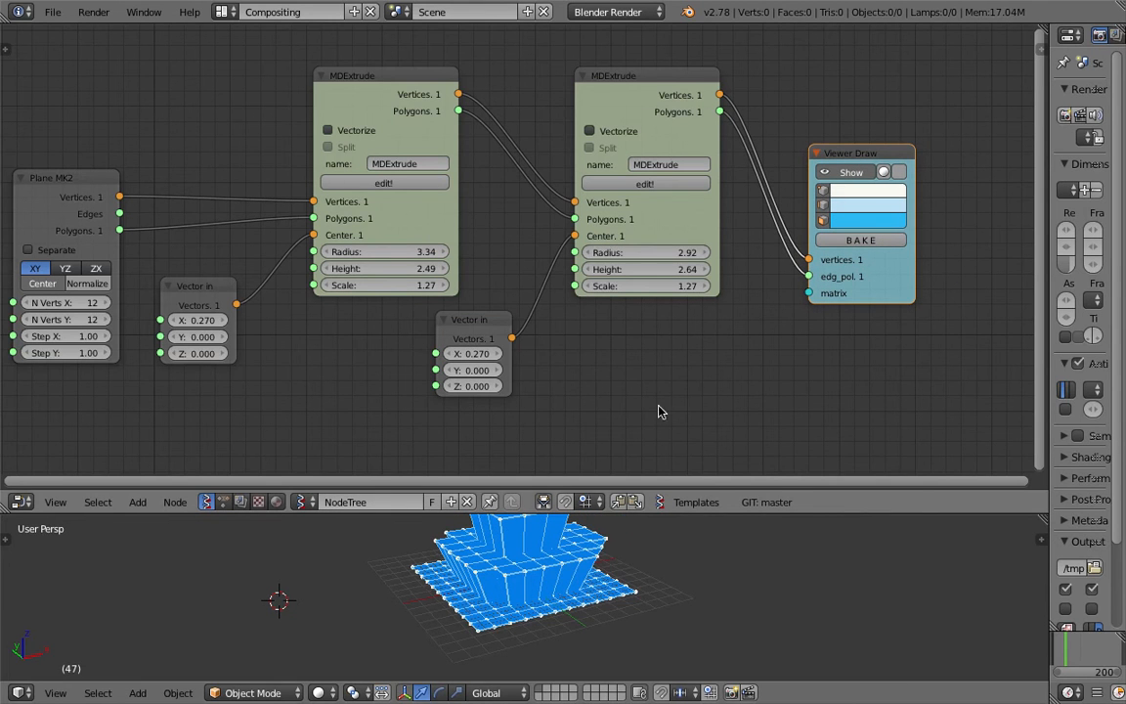
{"action": "left_click_drag", "start_coordinate": [638, 514], "coordinate": [638, 403]}
{"action": "middle_click_drag", "start_coordinate": [634, 486], "coordinate": [655, 661], "text": "shift"}
{"action": "key", "text": "ctrl+s"}
{"action": "left_click", "coordinate": [558, 532]}
{"action": "scroll", "coordinate": [684, 594], "scroll_direction": "up", "scroll_amount": 3}
{"action": "middle_click_drag", "start_coordinate": [657, 559], "coordinate": [515, 630]}
{"action": "key", "text": "ctrl+s"}
{"action": "left_click", "coordinate": [515, 631]}
- Set both N Verts X and N Verts Y of the Plane MK2 node to 20
{"action": "scroll", "coordinate": [654, 302], "scroll_direction": "down", "scroll_amount": 3}
{"action": "middle_click_drag", "start_coordinate": [653, 302], "coordinate": [613, 307]}
{"action": "middle_click_drag", "start_coordinate": [410, 271], "coordinate": [552, 226]}
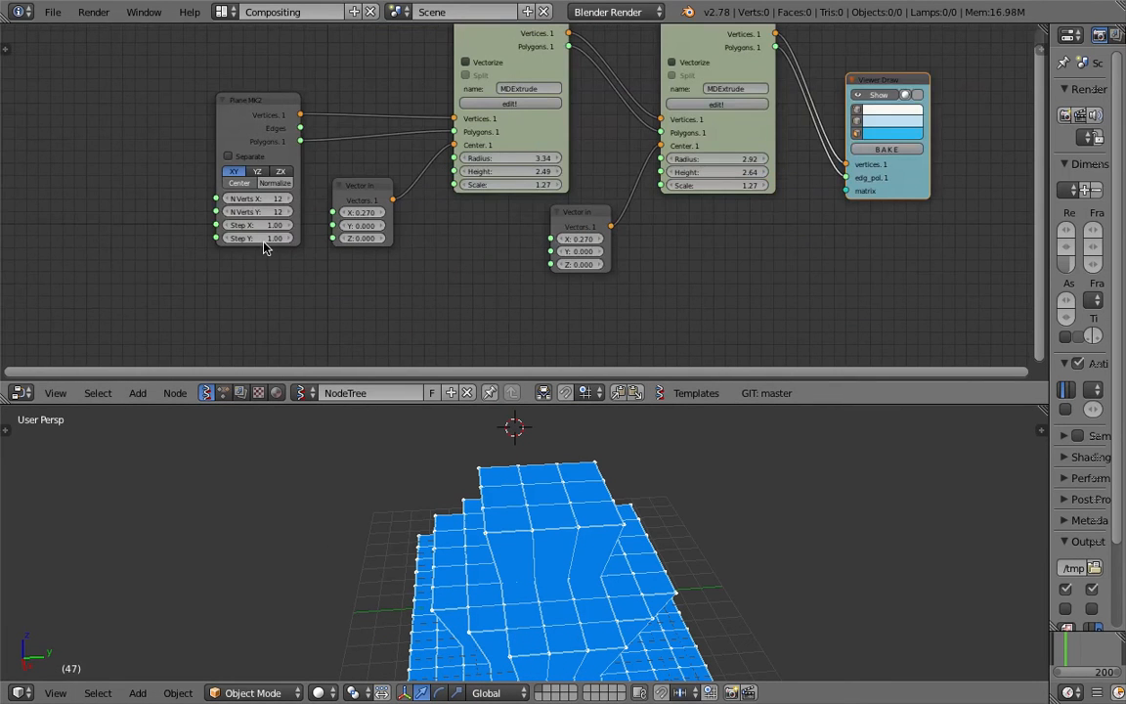
{"action": "left_click_drag", "start_coordinate": [254, 198], "coordinate": [255, 211]}
{"action": "type", "text": "20"}
{"action": "key", "text": "Return"}
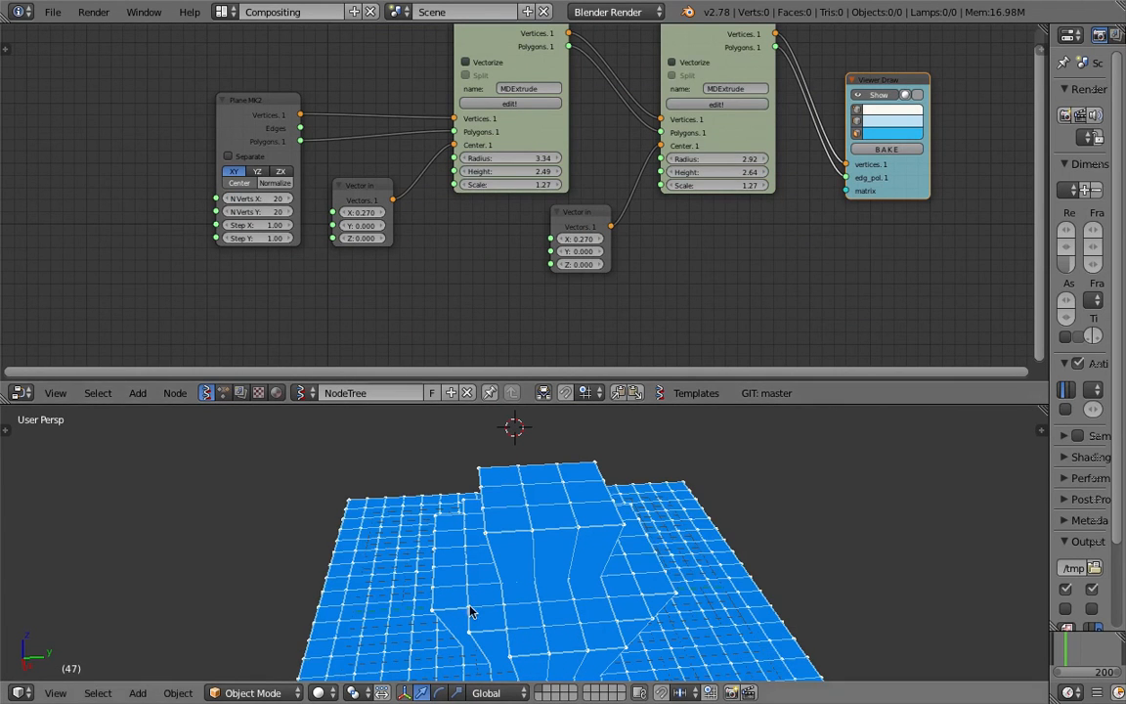
- Raise the first MDExtrude's radius to 6.49 and turn on face shading in the Viewer Draw node
{"action": "scroll", "coordinate": [470, 611], "scroll_direction": "down", "scroll_amount": 3}
{"action": "middle_click_drag", "start_coordinate": [470, 611], "coordinate": [590, 576]}
{"action": "middle_click_drag", "start_coordinate": [384, 252], "coordinate": [374, 222]}
{"action": "scroll", "coordinate": [411, 196], "scroll_direction": "up", "scroll_amount": 2}
{"action": "middle_click_drag", "start_coordinate": [425, 184], "coordinate": [405, 206]}
{"action": "left_click_drag", "start_coordinate": [484, 140], "coordinate": [1042, 128]}
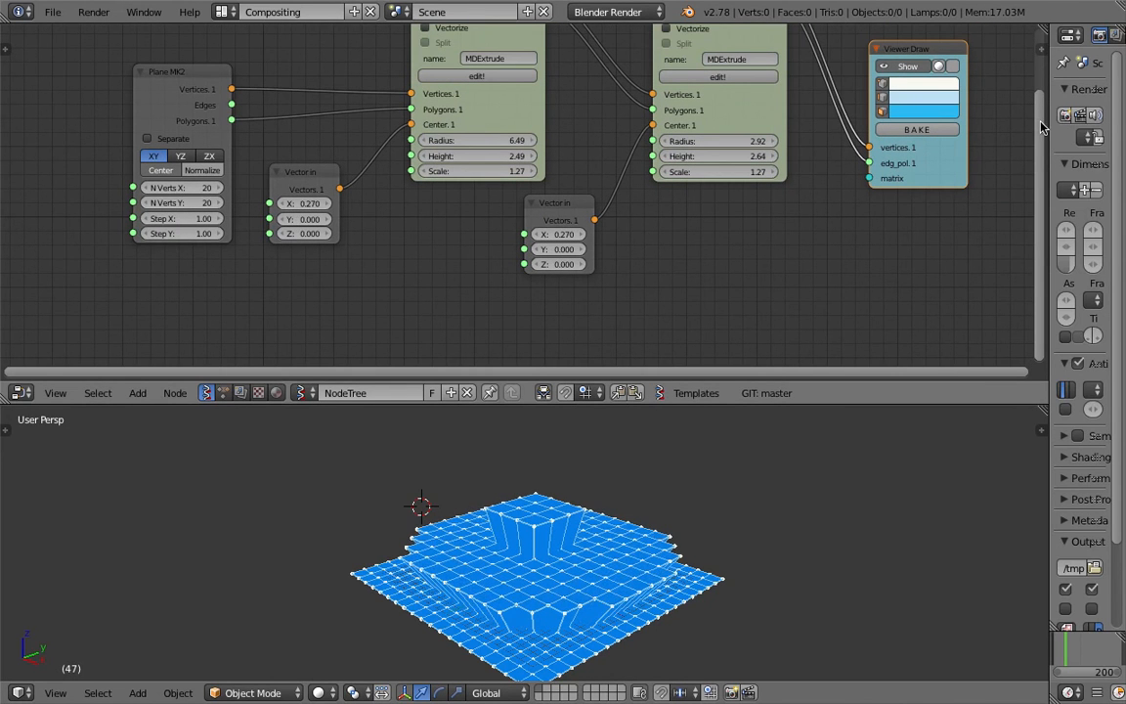
{"action": "left_click", "coordinate": [952, 65]}
- Set the first MDExtrude's radius to 6.58, height to 2.70 and scale to 1.18, the second Vector in's Z to 3.33, and save
{"action": "mouse_move", "coordinate": [692, 515]}
{"action": "middle_mouse_down"}
{"action": "mouse_move", "coordinate": [665, 485]}
{"action": "mouse_move", "coordinate": [701, 501]}
{"action": "mouse_move", "coordinate": [680, 518]}
{"action": "middle_mouse_up"}
{"action": "scroll", "coordinate": [681, 518], "scroll_direction": "up", "scroll_amount": 1}
{"action": "left_click_drag", "start_coordinate": [506, 114], "coordinate": [489, 156]}
{"action": "left_click_drag", "start_coordinate": [477, 171], "coordinate": [525, 171]}
{"action": "left_click_drag", "start_coordinate": [559, 264], "coordinate": [598, 264]}
{"action": "key", "text": "ctrl+s"}
{"action": "middle_click_drag", "start_coordinate": [781, 201], "coordinate": [540, 283]}
{"action": "left_click", "coordinate": [652, 246]}
- Make room before Viewer Draw, insert a duplicate MDExtrude into the Vertices link, and connect the second MDExtrude's Polygons to it
{"action": "left_click_drag", "start_coordinate": [717, 131], "coordinate": [943, 134]}
{"action": "middle_click_drag", "start_coordinate": [573, 142], "coordinate": [511, 152]}
{"action": "left_click", "coordinate": [443, 63]}
{"action": "key", "text": "shift+d"}
{"action": "left_click_drag", "start_coordinate": [505, 97], "coordinate": [573, 190]}
- Connect a duplicate Vector in to the third MDExtrude's Center and link that MDExtrude's Polygons to Viewer Draw's edg_pol
{"action": "left_click", "coordinate": [289, 295]}
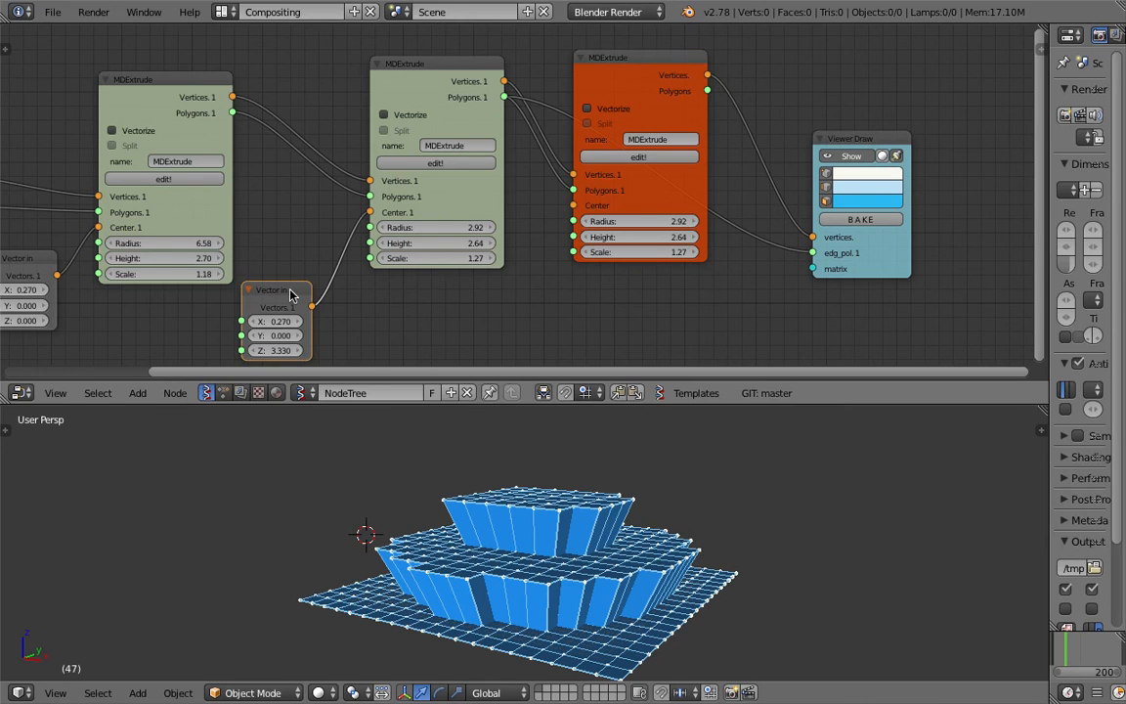
{"action": "key", "text": "shift+d"}
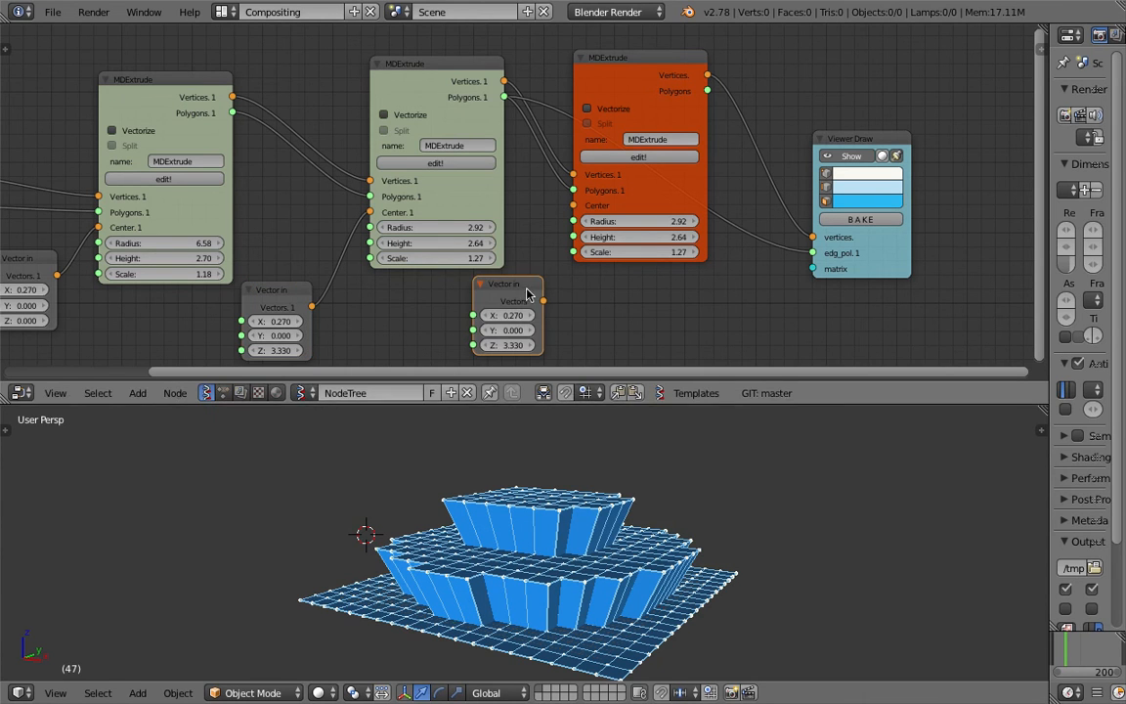
{"action": "left_click", "coordinate": [538, 303]}
{"action": "left_click_drag", "start_coordinate": [543, 300], "coordinate": [573, 205]}
{"action": "mouse_move", "coordinate": [707, 91]}
{"action": "left_mouse_down"}
{"action": "mouse_move", "coordinate": [646, 215]}
{"action": "mouse_move", "coordinate": [812, 252]}
{"action": "left_mouse_up"}
{"action": "left_click_drag", "start_coordinate": [640, 75], "coordinate": [681, 71]}
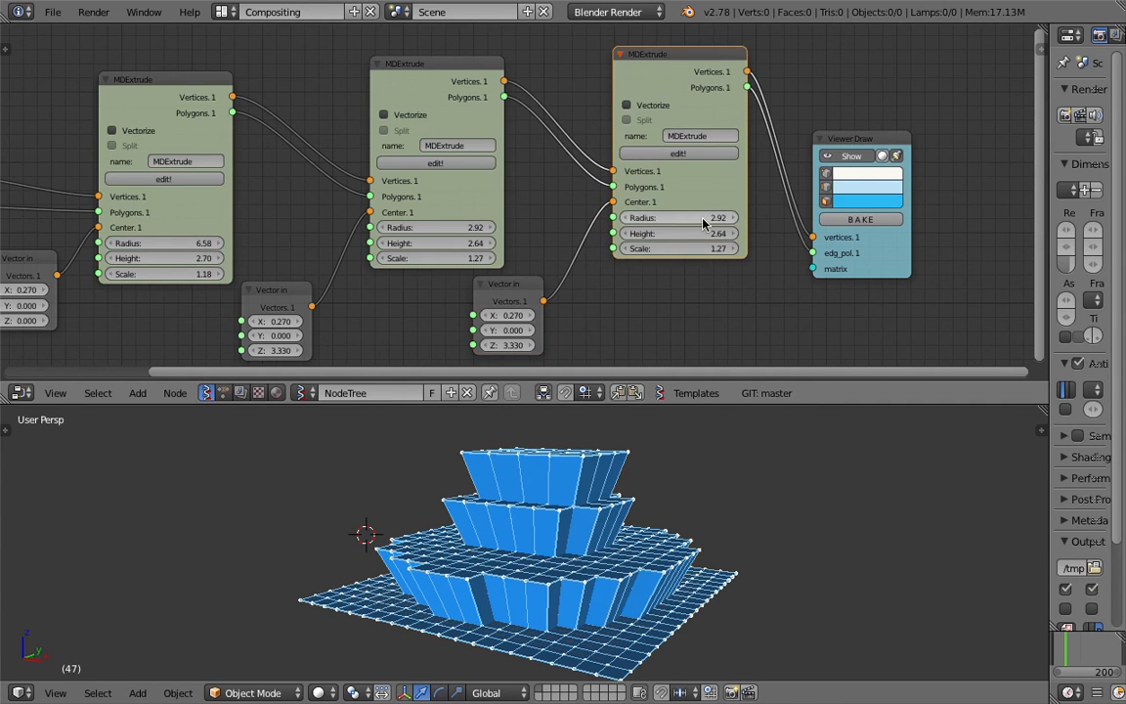
- Set the Vector in node feeding the third MDExtrude to X 0 and Z 3
{"action": "left_click_drag", "start_coordinate": [511, 345], "coordinate": [470, 345]}
{"action": "left_click", "coordinate": [510, 318]}
{"action": "type", "text": "0"}
{"action": "key", "text": "Return"}
- Set X to 0 on the Vector in node feeding the second MDExtrude, and save the file
{"action": "middle_click_drag", "start_coordinate": [289, 333], "coordinate": [332, 298]}
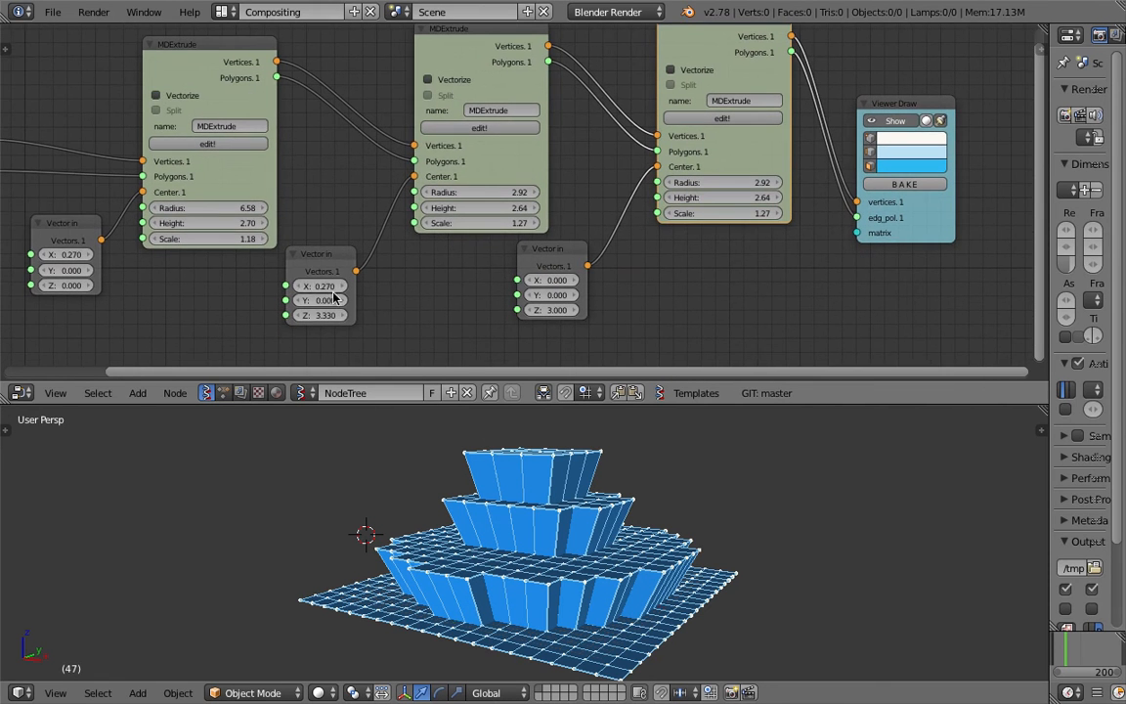
{"action": "left_click", "coordinate": [321, 285]}
{"action": "type", "text": "0"}
{"action": "key", "text": "Return"}
{"action": "middle_click_drag", "start_coordinate": [424, 292], "coordinate": [422, 294]}
{"action": "key", "text": "ctrl+s"}
{"action": "left_click", "coordinate": [420, 299]}
- Set the second MDExtrude's radius to 5.02 and the third's radius to 4.15, height to 4.41 and scale to 0.34
{"action": "middle_click_drag", "start_coordinate": [474, 440], "coordinate": [486, 475]}
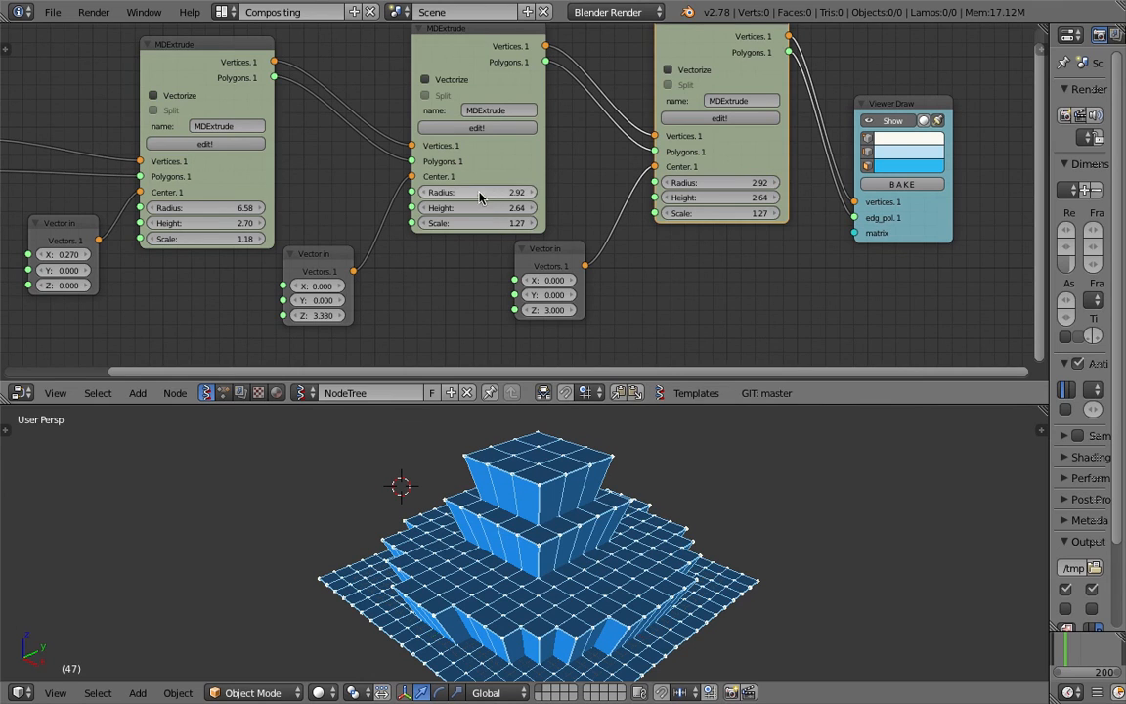
{"action": "left_click_drag", "start_coordinate": [496, 193], "coordinate": [557, 193]}
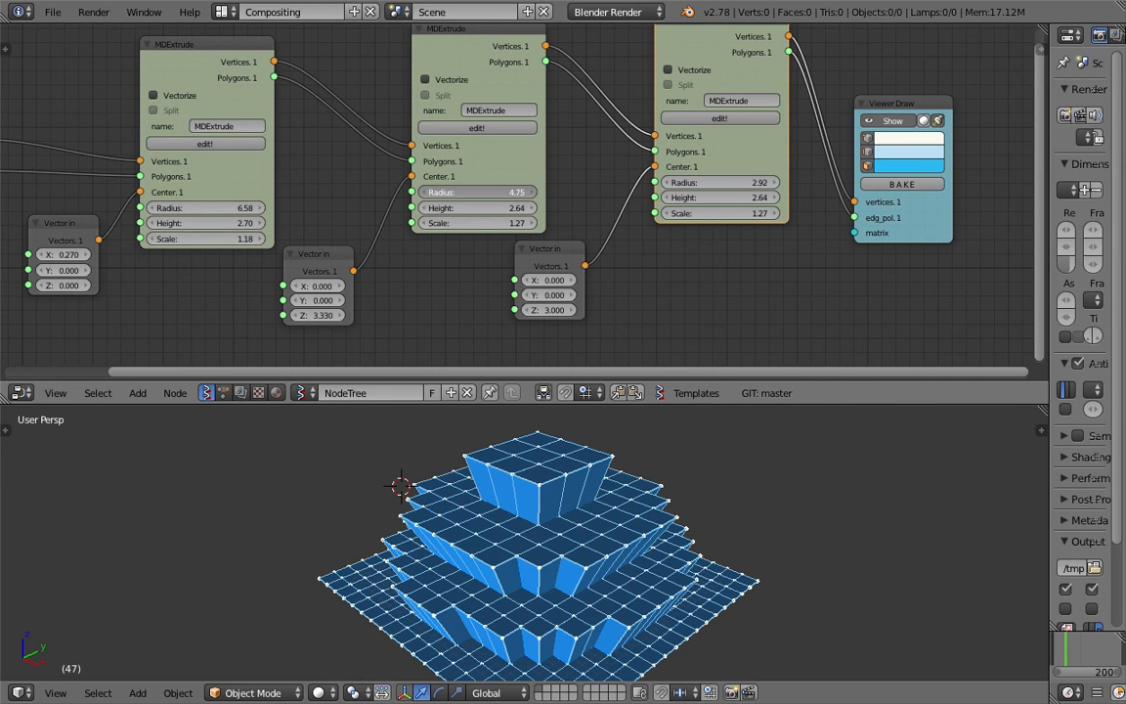
{"action": "left_click_drag", "start_coordinate": [719, 198], "coordinate": [745, 205]}
{"action": "left_click_drag", "start_coordinate": [736, 183], "coordinate": [856, 183]}
{"action": "left_click_drag", "start_coordinate": [736, 213], "coordinate": [645, 213]}
{"action": "scroll", "coordinate": [709, 488], "scroll_direction": "down", "scroll_amount": 3}
{"action": "middle_click_drag", "start_coordinate": [685, 547], "coordinate": [569, 493]}
{"action": "middle_click_drag", "start_coordinate": [507, 545], "coordinate": [518, 573]}
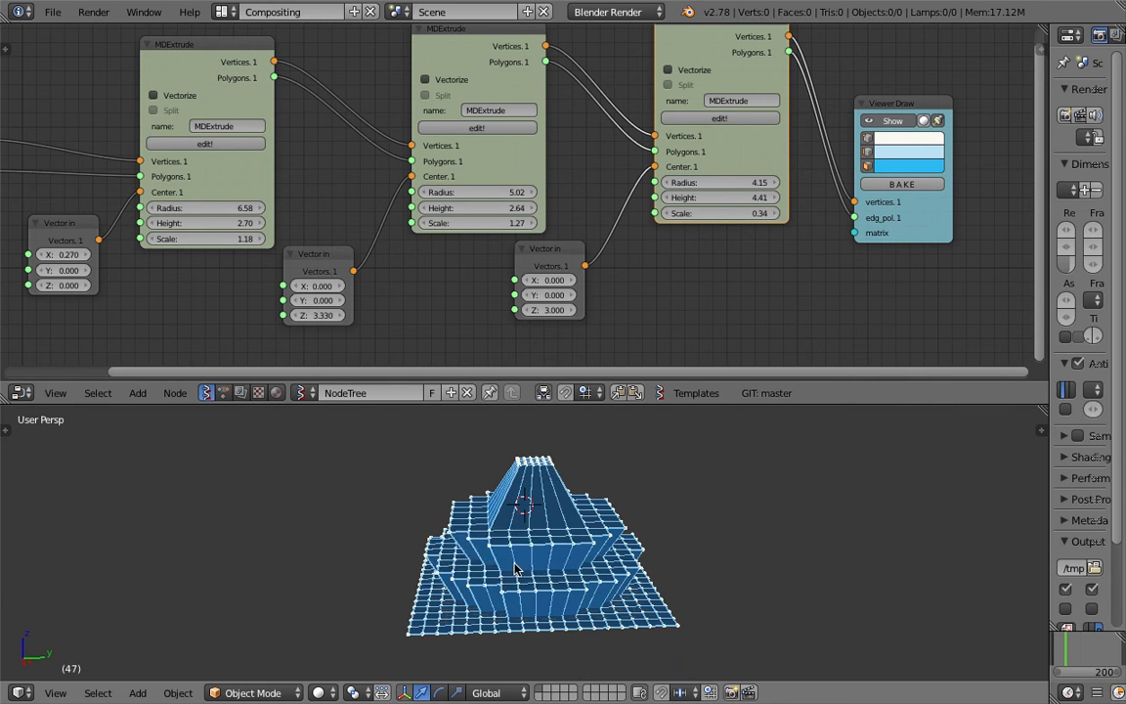
- Set the second MDExtrude's radius to 5.83 and scale to 0.94, and save the file
{"action": "middle_click_drag", "start_coordinate": [370, 301], "coordinate": [375, 295]}
{"action": "middle_click_drag", "start_coordinate": [460, 297], "coordinate": [471, 296]}
{"action": "left_click_drag", "start_coordinate": [494, 217], "coordinate": [567, 185]}
{"action": "middle_click_drag", "start_coordinate": [675, 577], "coordinate": [552, 631]}
{"action": "key", "text": "ctrl+s"}
{"action": "left_click", "coordinate": [606, 588]}
- Move Viewer Draw farther away and insert a duplicate of the third MDExtrude into the Vertices link before it
{"action": "scroll", "coordinate": [558, 544], "scroll_direction": "up", "scroll_amount": 1}
{"action": "middle_click_drag", "start_coordinate": [907, 129], "coordinate": [504, 210]}
{"action": "scroll", "coordinate": [505, 210], "scroll_direction": "down", "scroll_amount": 1}
{"action": "left_click_drag", "start_coordinate": [507, 193], "coordinate": [735, 184]}
{"action": "left_click", "coordinate": [381, 124]}
{"action": "key", "text": "shift+d"}
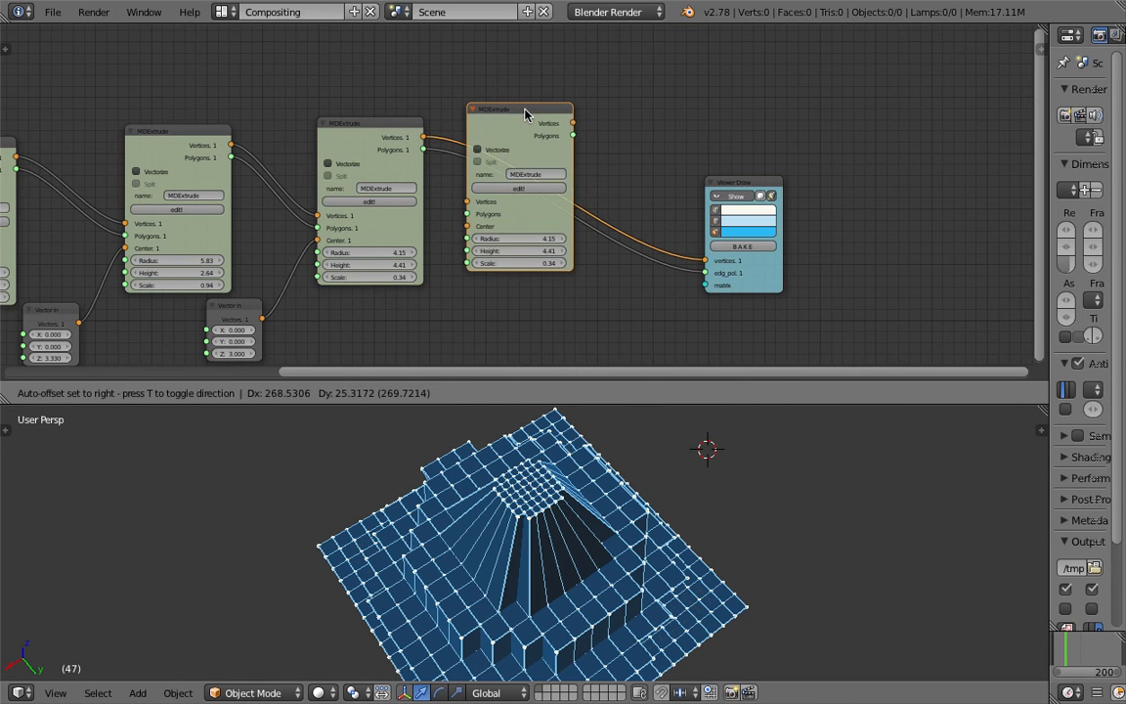
{"action": "left_click", "coordinate": [525, 114]}
- Cut the links into Viewer Draw, then route the third MDExtrude's Polygons through the fourth and reconnect its Vertices and Polygons to Viewer Draw
{"action": "scroll", "coordinate": [418, 147], "scroll_direction": "up", "scroll_amount": 1}
{"action": "right_click_drag", "start_coordinate": [622, 123], "coordinate": [616, 176], "text": "ctrl"}
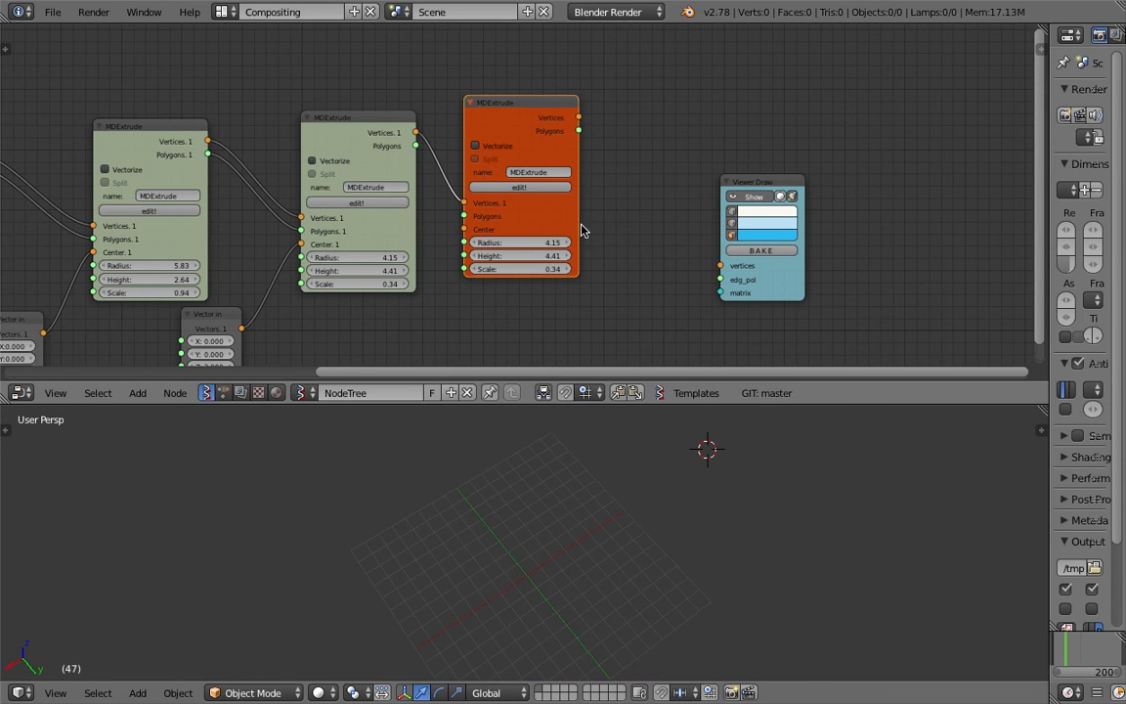
{"action": "mouse_move", "coordinate": [415, 146]}
{"action": "left_mouse_down"}
{"action": "mouse_move", "coordinate": [577, 143]}
{"action": "mouse_move", "coordinate": [740, 279]}
{"action": "mouse_move", "coordinate": [724, 266]}
{"action": "left_mouse_up"}
{"action": "key", "text": "g"}
{"action": "left_click", "coordinate": [619, 163]}
{"action": "mouse_move", "coordinate": [579, 130]}
{"action": "left_mouse_down"}
{"action": "mouse_move", "coordinate": [665, 256]}
{"action": "mouse_move", "coordinate": [769, 284]}
{"action": "mouse_move", "coordinate": [717, 233]}
{"action": "left_mouse_up"}
{"action": "left_click_drag", "start_coordinate": [526, 134], "coordinate": [543, 129]}
{"action": "middle_click_drag", "start_coordinate": [523, 151], "coordinate": [594, 124]}
{"action": "scroll", "coordinate": [563, 174], "scroll_direction": "up", "scroll_amount": 2}
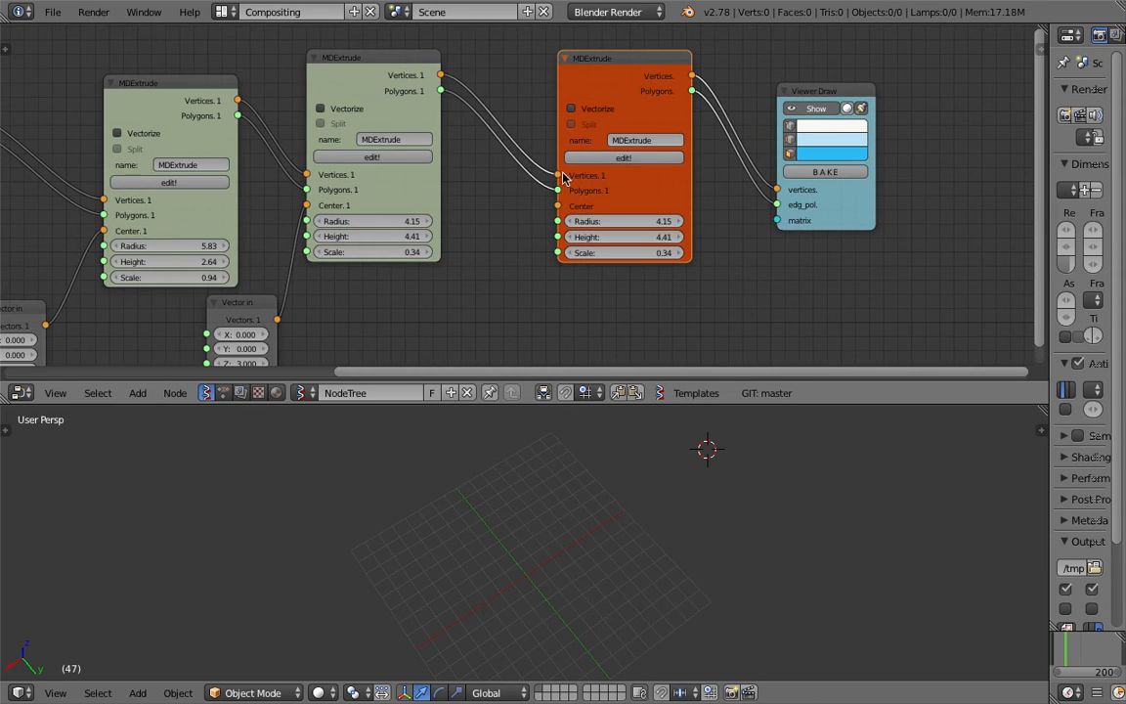
- Duplicate the third Vector in node, connect the copy to the fourth MDExtrude's Center, and set its Z to 5
{"action": "middle_click_drag", "start_coordinate": [389, 293], "coordinate": [391, 288]}
{"action": "left_click", "coordinate": [279, 295]}
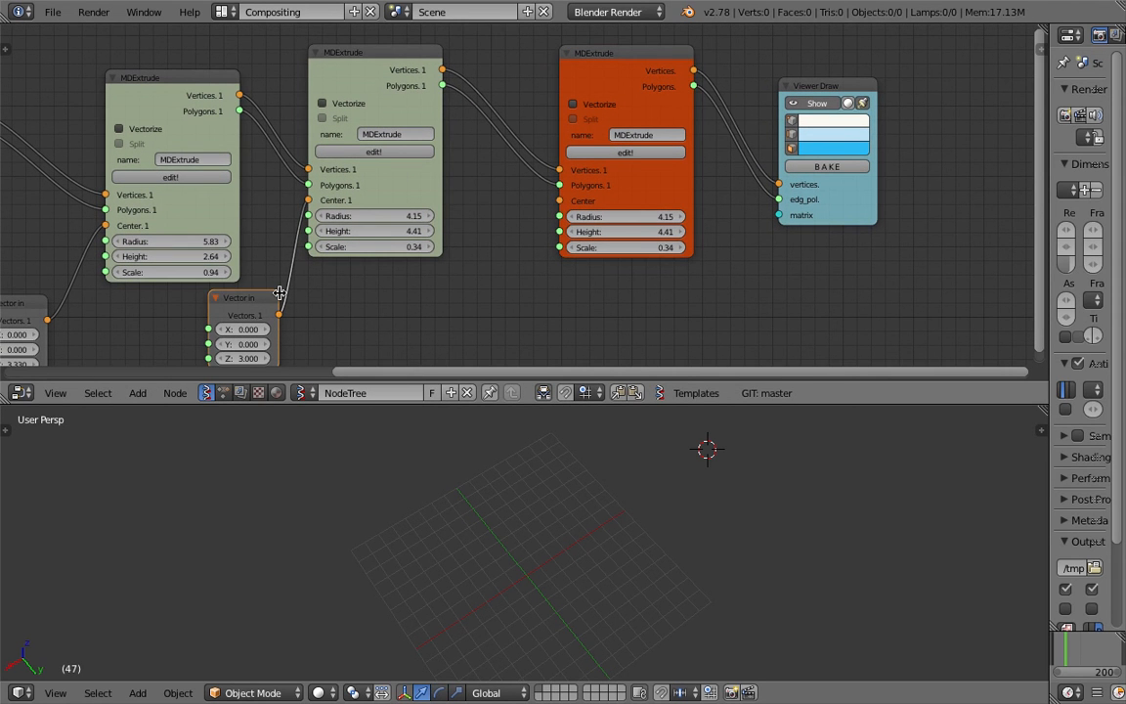
{"action": "key", "text": "shift+d"}
{"action": "left_click", "coordinate": [483, 284]}
{"action": "left_click_drag", "start_coordinate": [490, 303], "coordinate": [599, 215]}
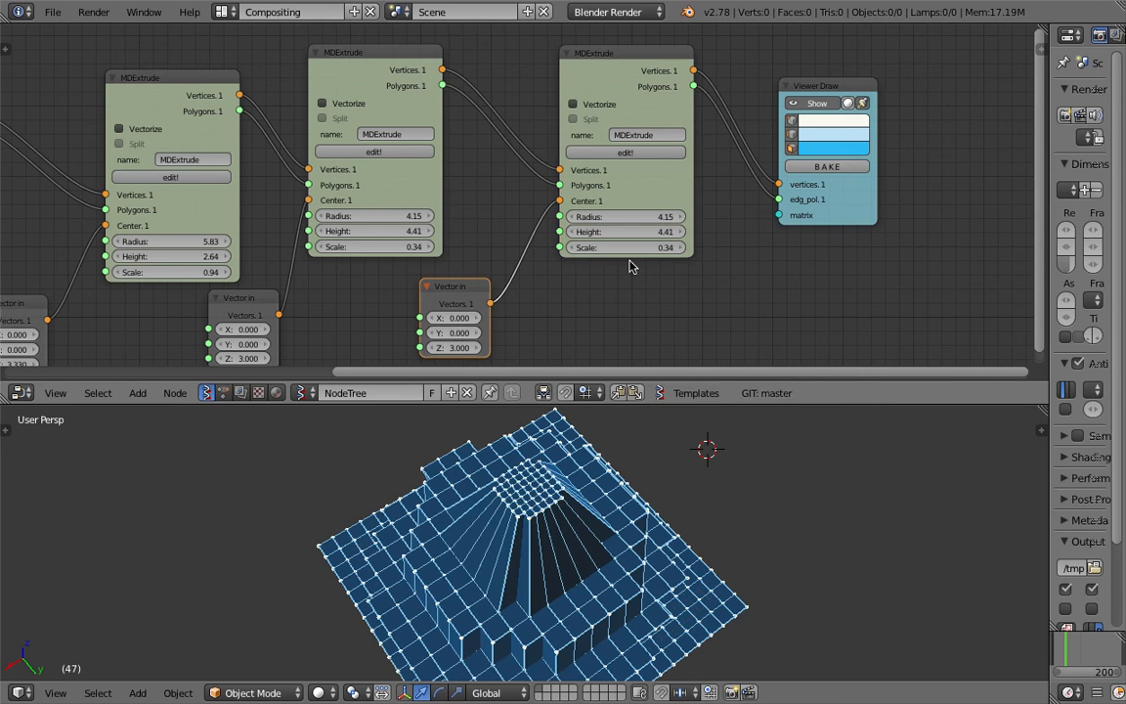
{"action": "middle_click_drag", "start_coordinate": [471, 348], "coordinate": [470, 295]}
{"action": "left_click", "coordinate": [468, 294]}
{"action": "key", "text": "Return"}
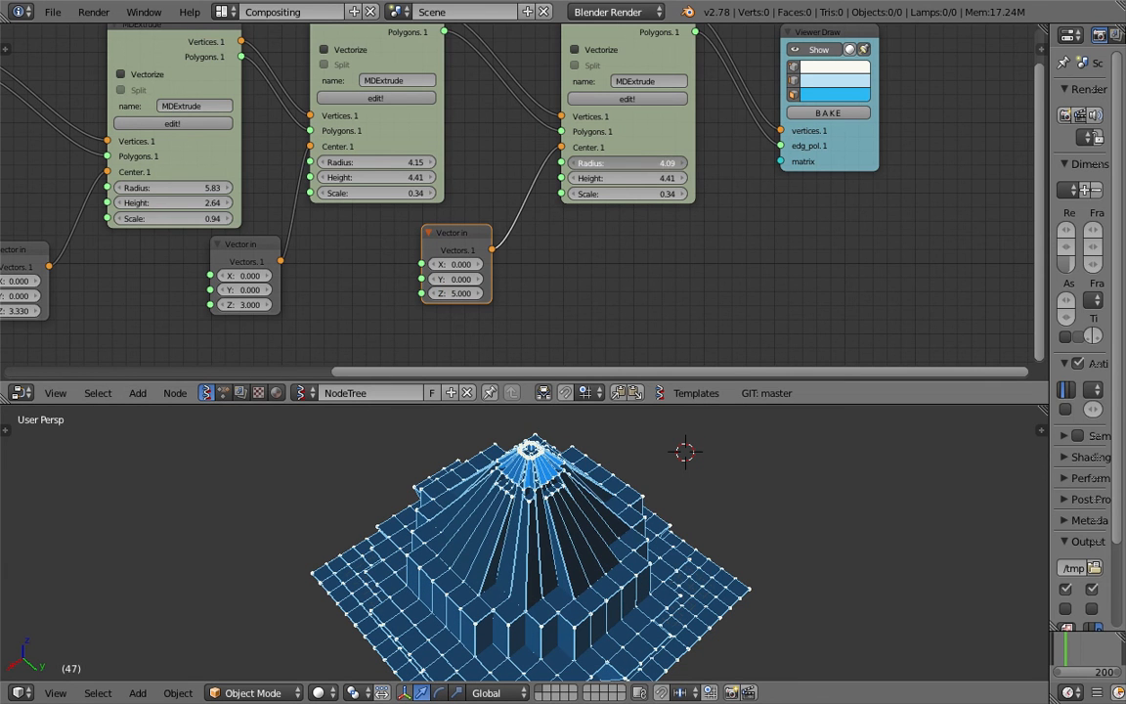
- Set the fourth MDExtrude's radius to 3, height to 1 and scale to 0.16
{"action": "left_click_drag", "start_coordinate": [665, 169], "coordinate": [640, 169]}
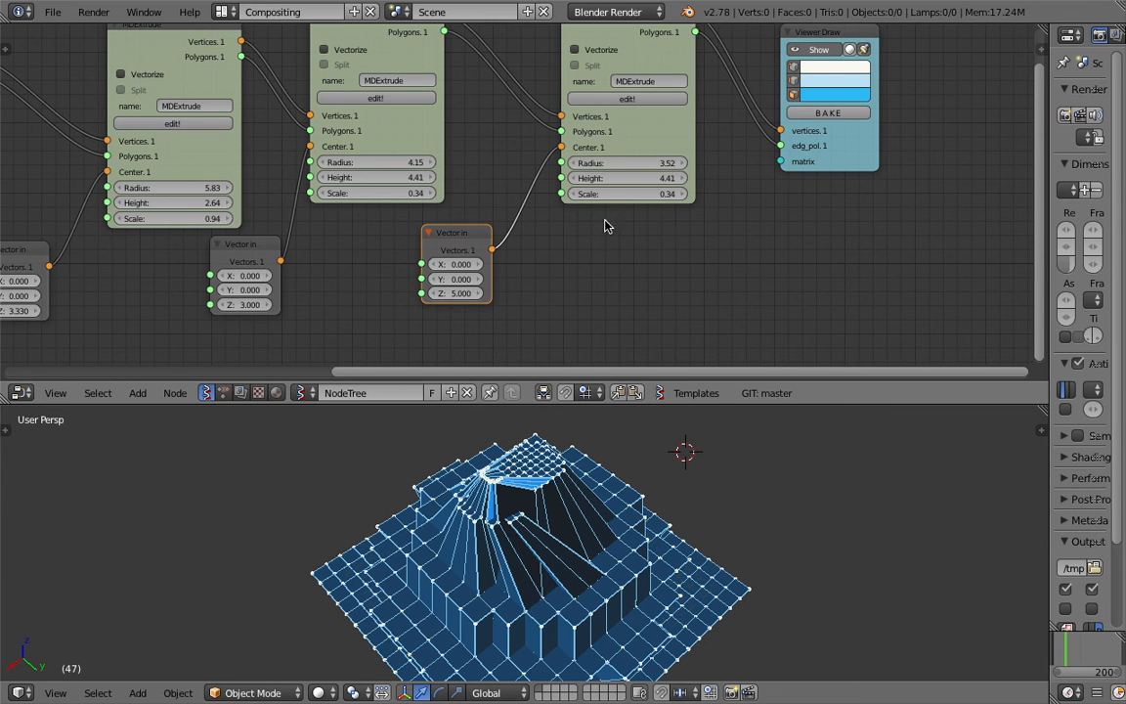
{"action": "left_click", "coordinate": [655, 228]}
{"action": "left_click", "coordinate": [659, 179]}
{"action": "type", "text": "1"}
{"action": "left_click", "coordinate": [668, 220]}
{"action": "left_click", "coordinate": [659, 194]}
{"action": "left_click_drag", "start_coordinate": [659, 194], "coordinate": [642, 194]}
- Raise the Viewer Draw node, lower the fourth MDExtrude node slightly, and save over the existing file
{"action": "mouse_move", "coordinate": [552, 523]}
{"action": "middle_mouse_down"}
{"action": "mouse_move", "coordinate": [617, 516]}
{"action": "mouse_move", "coordinate": [553, 498]}
{"action": "middle_mouse_up"}
{"action": "middle_click_drag", "start_coordinate": [585, 173], "coordinate": [586, 243]}
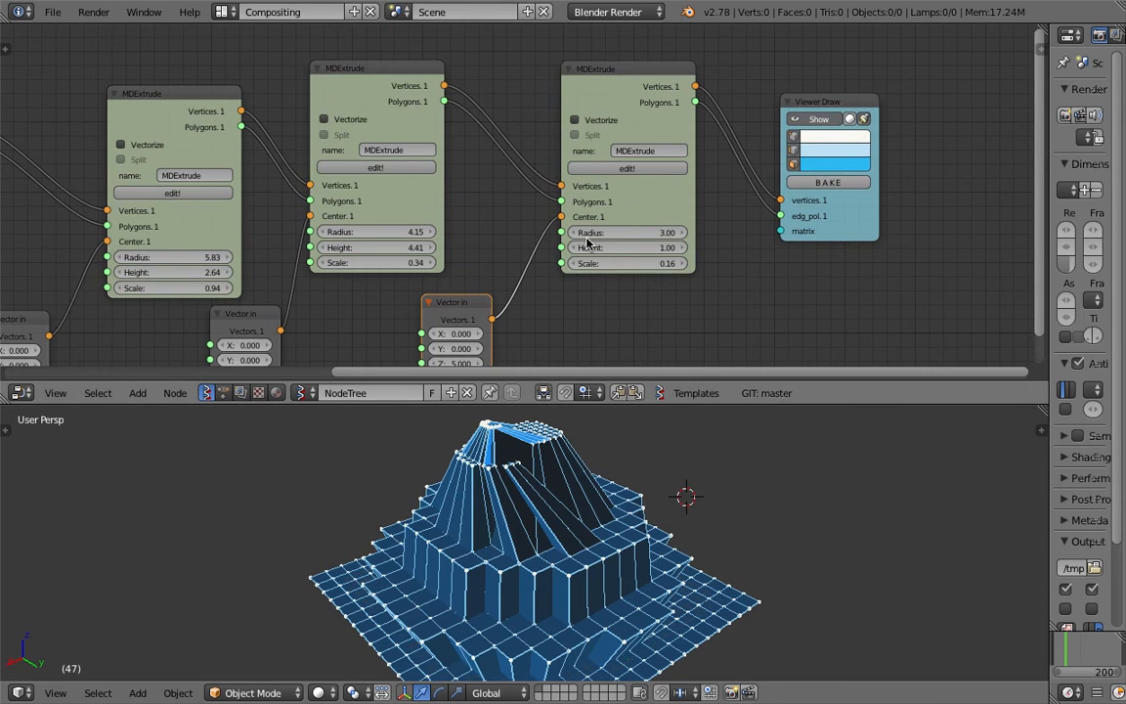
{"action": "left_click_drag", "start_coordinate": [830, 107], "coordinate": [839, 86]}
{"action": "left_click_drag", "start_coordinate": [616, 84], "coordinate": [617, 116]}
{"action": "key", "text": "ctrl+s"}
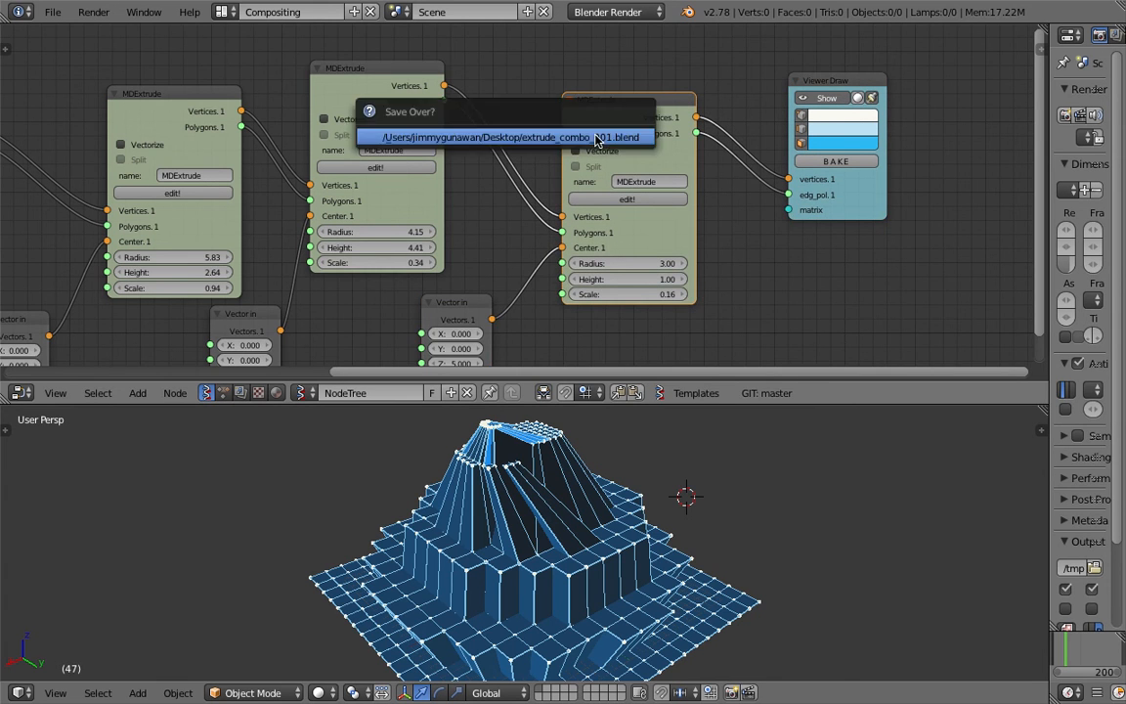
{"action": "left_click", "coordinate": [599, 140]}
- Set Z to 4.03 on the Vector in node feeding the fourth MDExtrude, and save the file
{"action": "middle_click_drag", "start_coordinate": [543, 206], "coordinate": [548, 159]}
{"action": "mouse_move", "coordinate": [583, 488]}
{"action": "middle_mouse_down"}
{"action": "mouse_move", "coordinate": [513, 480]}
{"action": "mouse_move", "coordinate": [548, 494]}
{"action": "middle_mouse_up"}
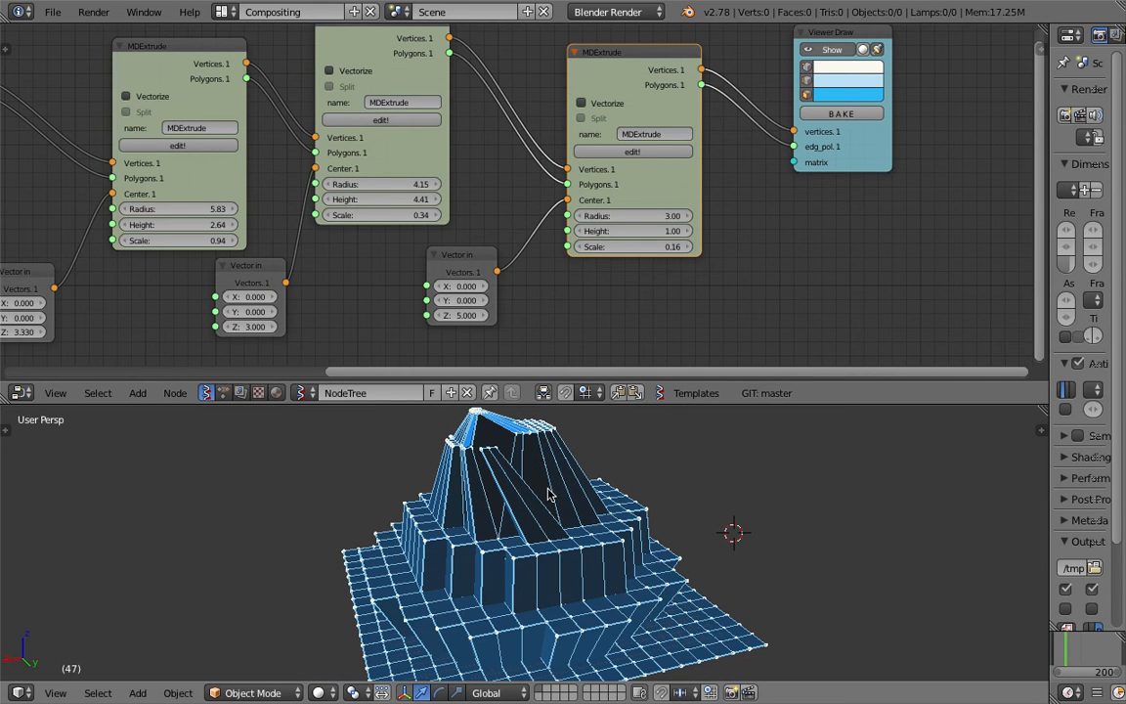
{"action": "left_click", "coordinate": [465, 316]}
{"action": "type", "text": "4"}
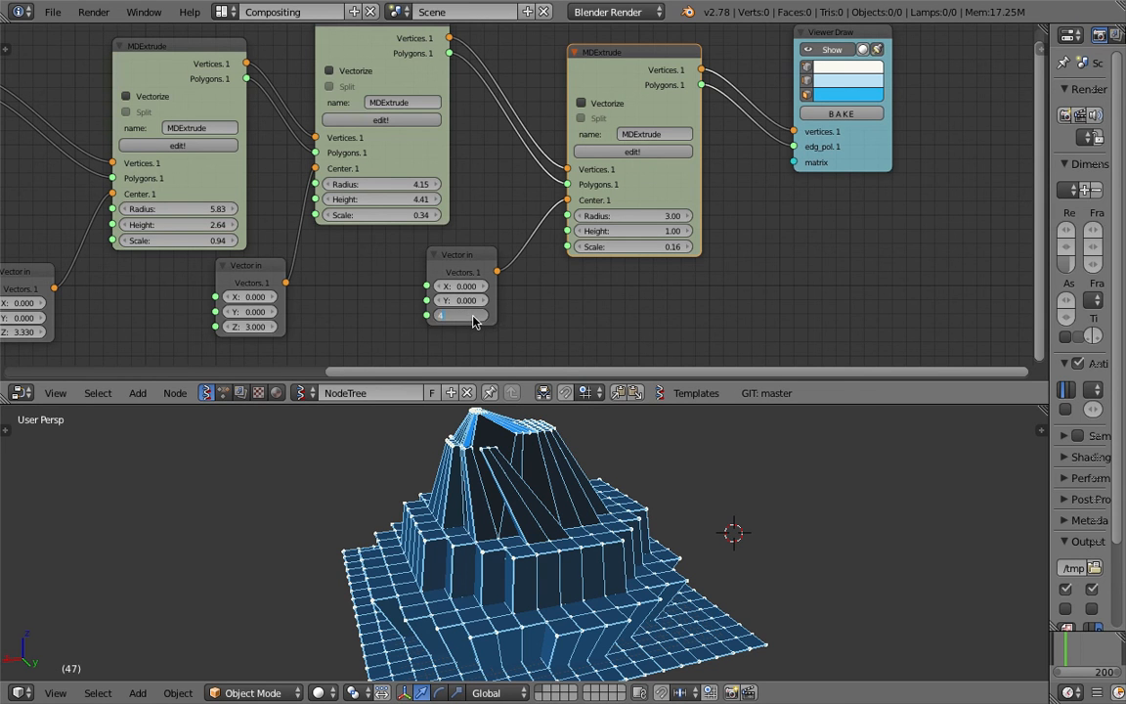
{"action": "type", "text": ".03"}
{"action": "key", "text": "Return"}
{"action": "middle_click_drag", "start_coordinate": [578, 502], "coordinate": [608, 483]}
{"action": "key", "text": "ctrl+s"}
{"action": "left_click", "coordinate": [608, 479]}
- Set Z to 5 on the Vector in node feeding the third MDExtrude
{"action": "left_click", "coordinate": [246, 327]}
{"action": "type", "text": "4"}
{"action": "key", "text": "Return"}
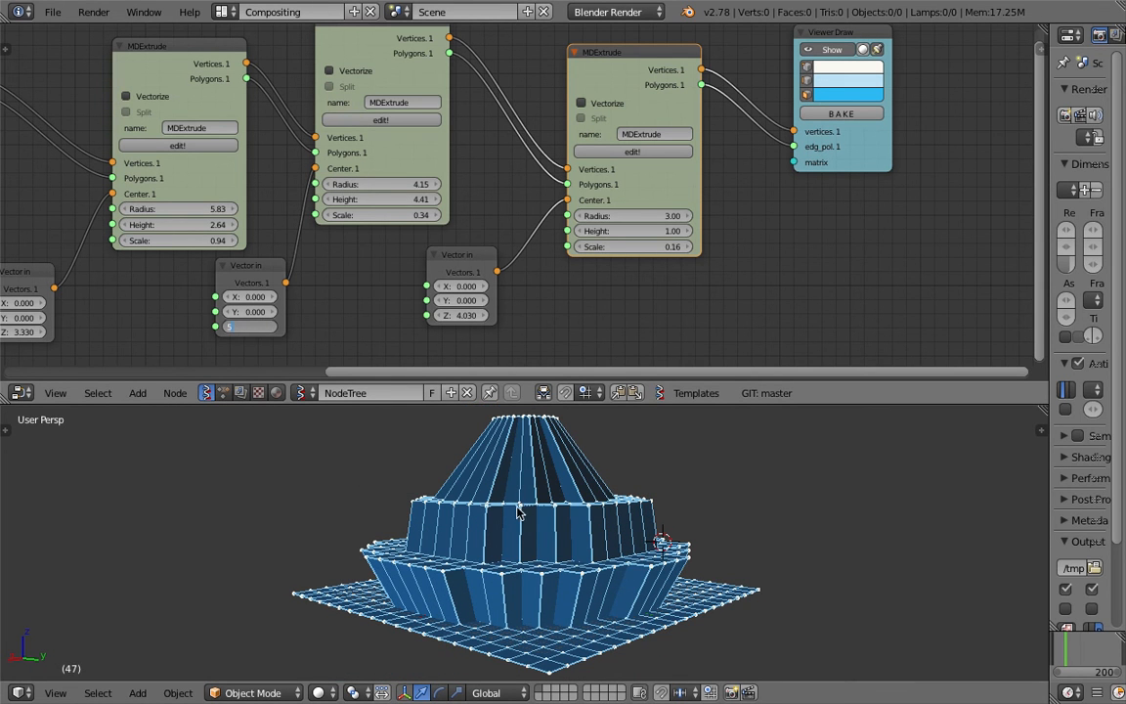
{"action": "key", "text": "Return"}
{"action": "middle_click_drag", "start_coordinate": [533, 497], "coordinate": [548, 459]}
- Set Z to 7 on the Vector in node feeding the fourth MDExtrude, and save the file
{"action": "left_click", "coordinate": [471, 316]}
{"action": "key", "text": "Return"}
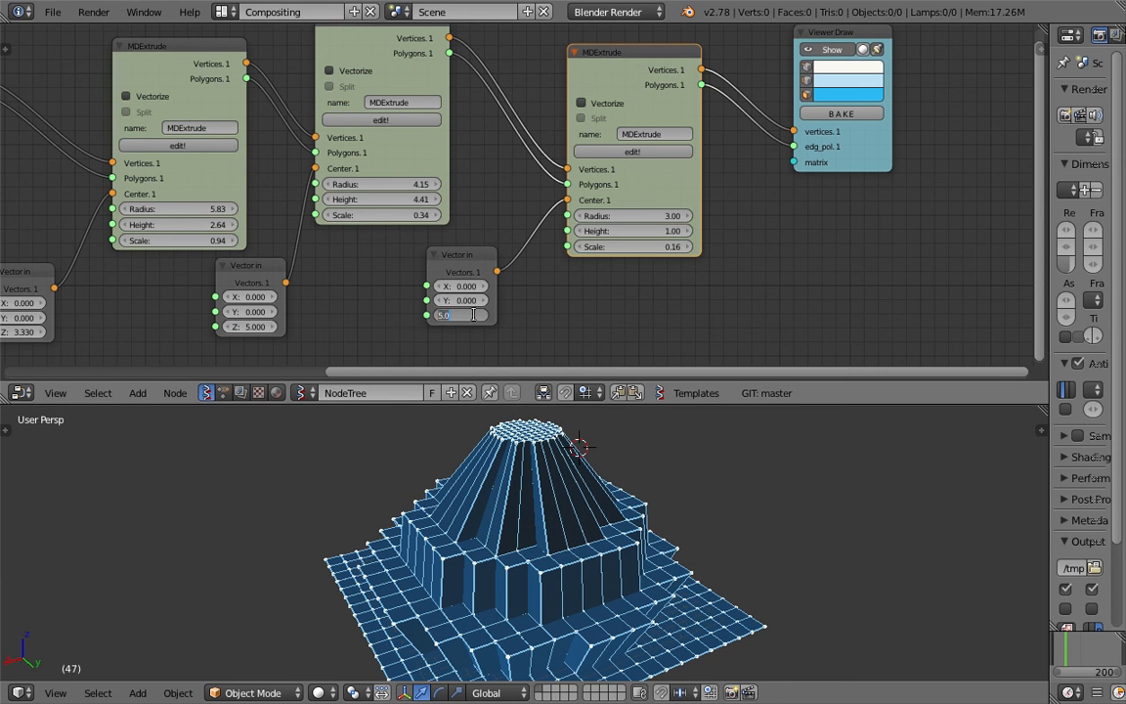
{"action": "left_click", "coordinate": [467, 315]}
{"action": "type", "text": "7"}
{"action": "key", "text": "Return"}
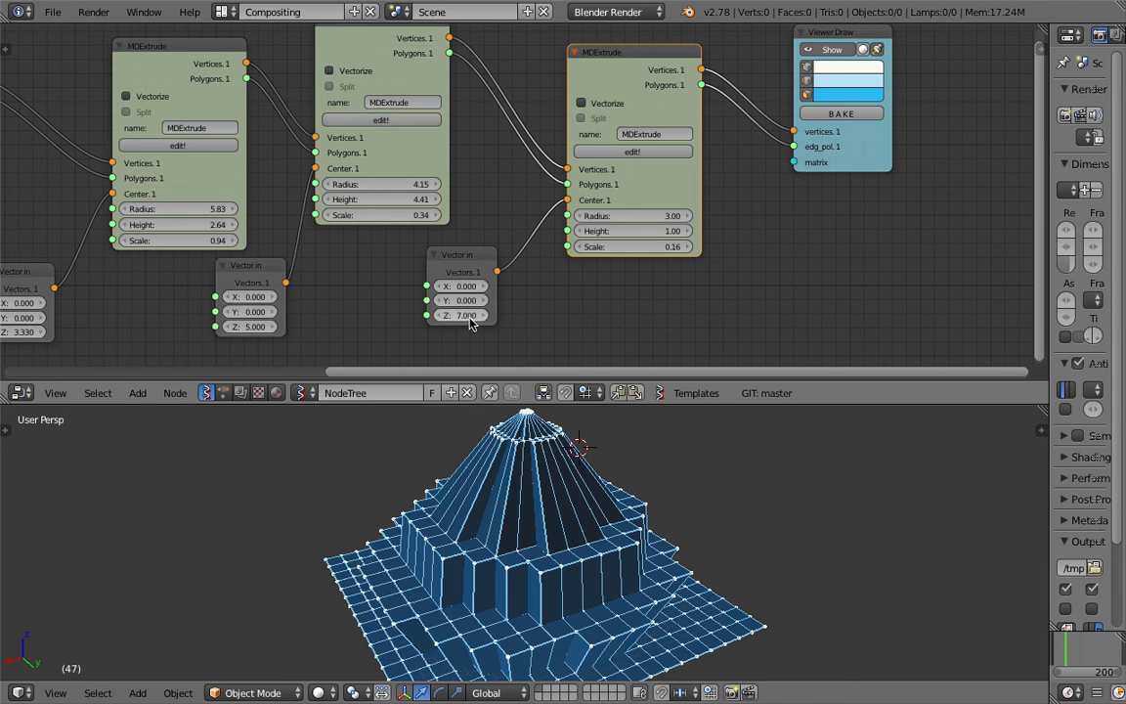
{"action": "middle_click_drag", "start_coordinate": [514, 335], "coordinate": [523, 319]}
{"action": "key", "text": "ctrl+s"}
{"action": "left_click", "coordinate": [306, 284]}
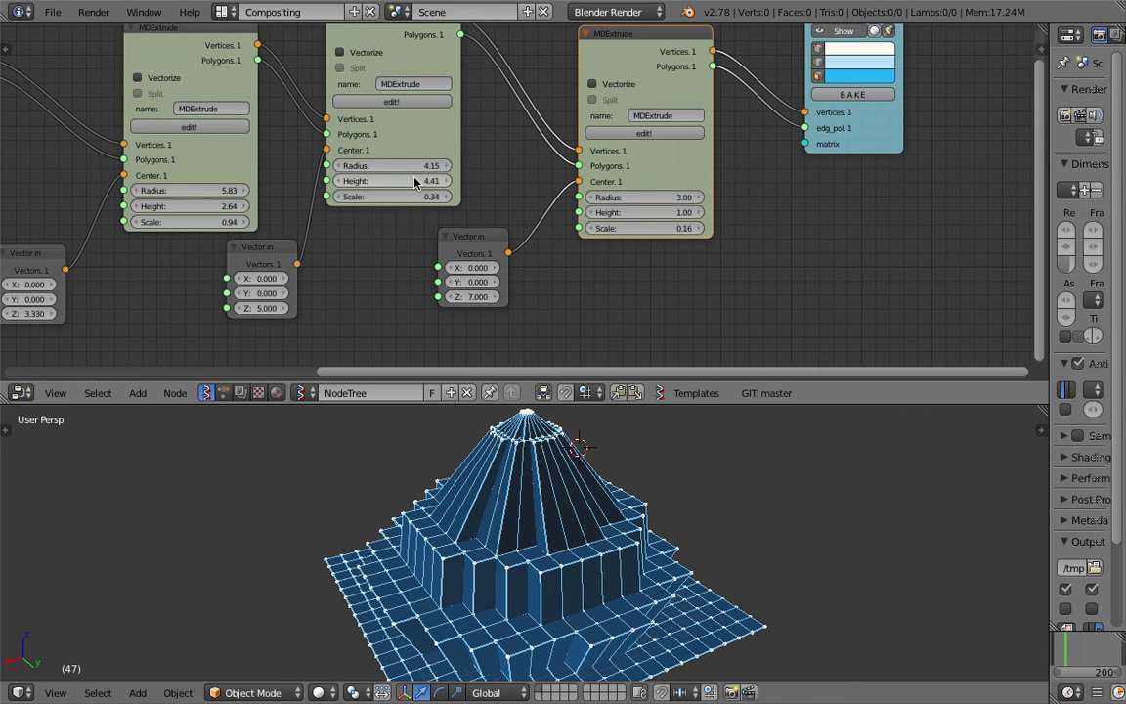
- Set the third MDExtrude's height to 2.85 and Z to 5.41 on the Vector in node feeding the fourth MDExtrude
{"action": "left_click_drag", "start_coordinate": [415, 180], "coordinate": [274, 181]}
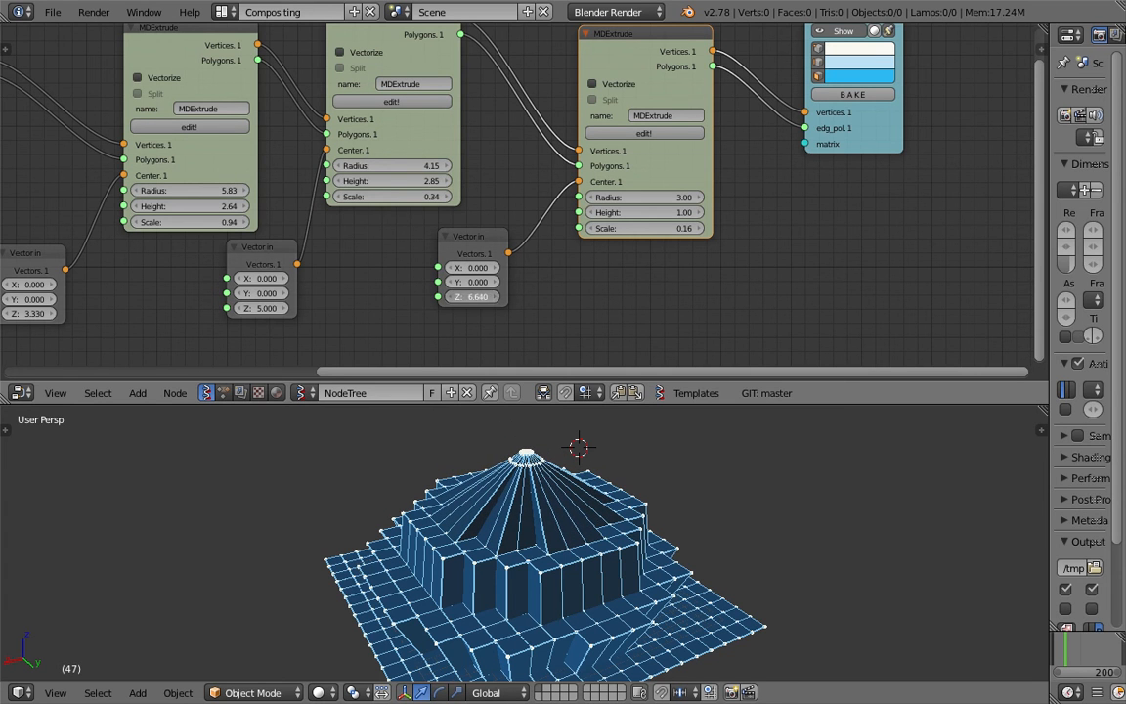
{"action": "left_click_drag", "start_coordinate": [472, 296], "coordinate": [352, 296]}
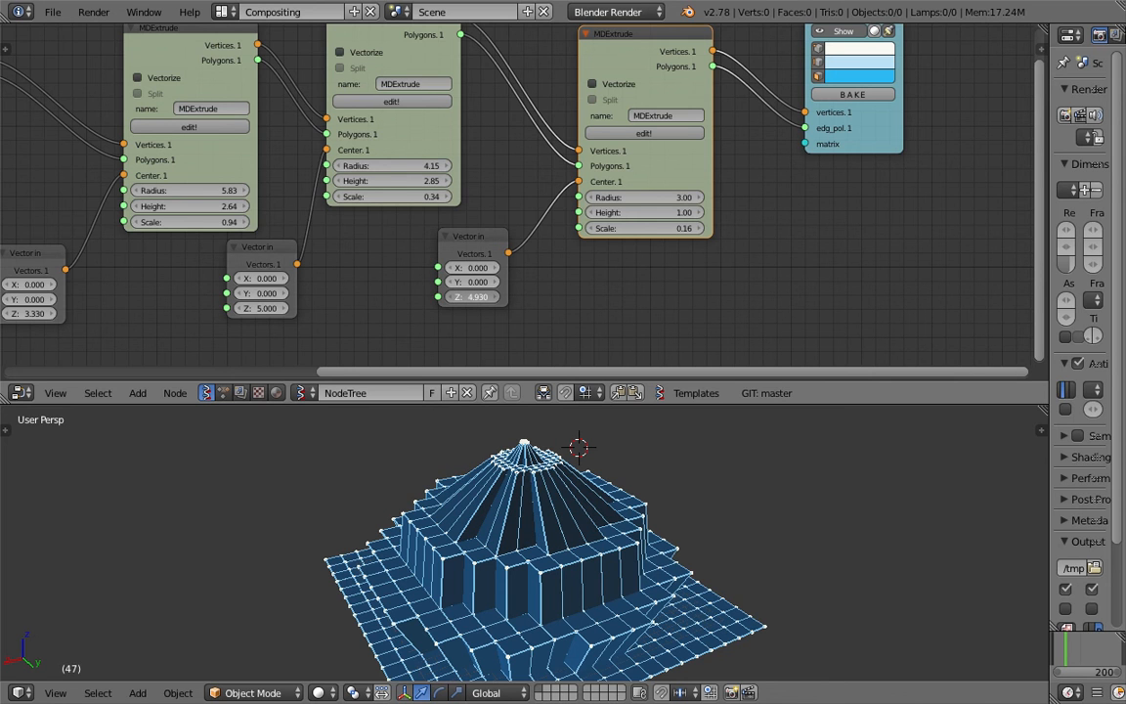
{"action": "left_click_drag", "start_coordinate": [472, 296], "coordinate": [482, 301]}
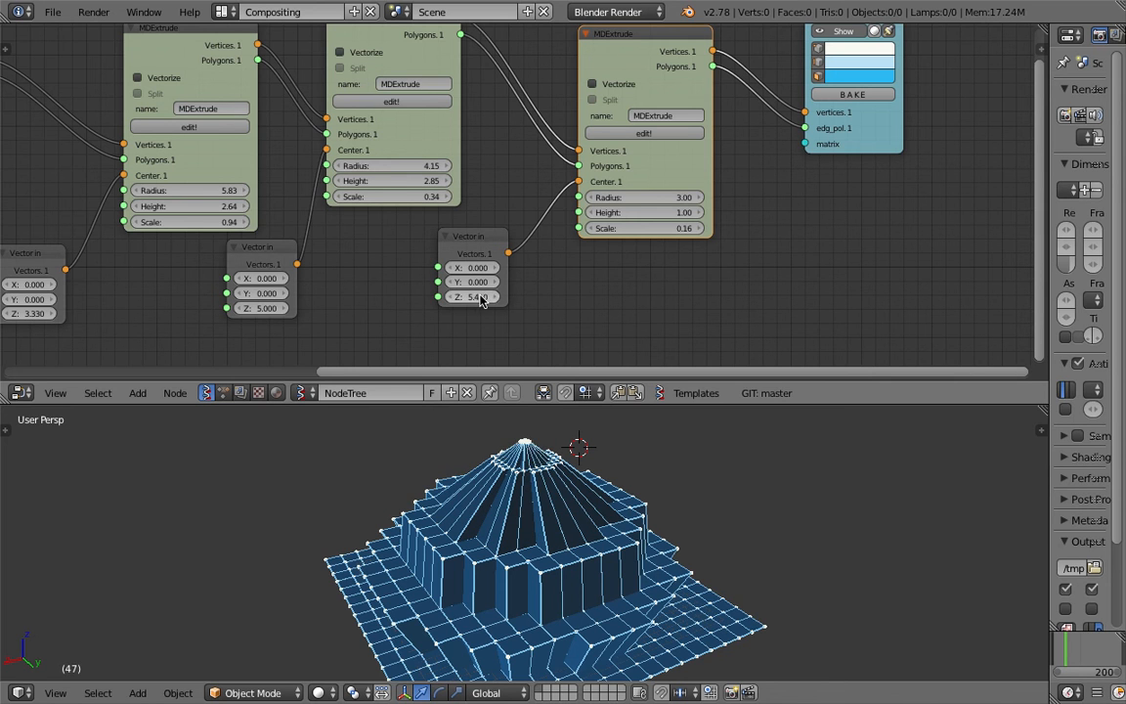
{"action": "middle_click_drag", "start_coordinate": [645, 520], "coordinate": [593, 538]}
- Set Z to 4.43 on the Vector in node feeding the third MDExtrude, and the second MDExtrude's height to 2.10
{"action": "left_click_drag", "start_coordinate": [267, 310], "coordinate": [223, 308]}
{"action": "middle_click_drag", "start_coordinate": [329, 307], "coordinate": [725, 253]}
{"action": "middle_click_drag", "start_coordinate": [380, 268], "coordinate": [320, 298]}
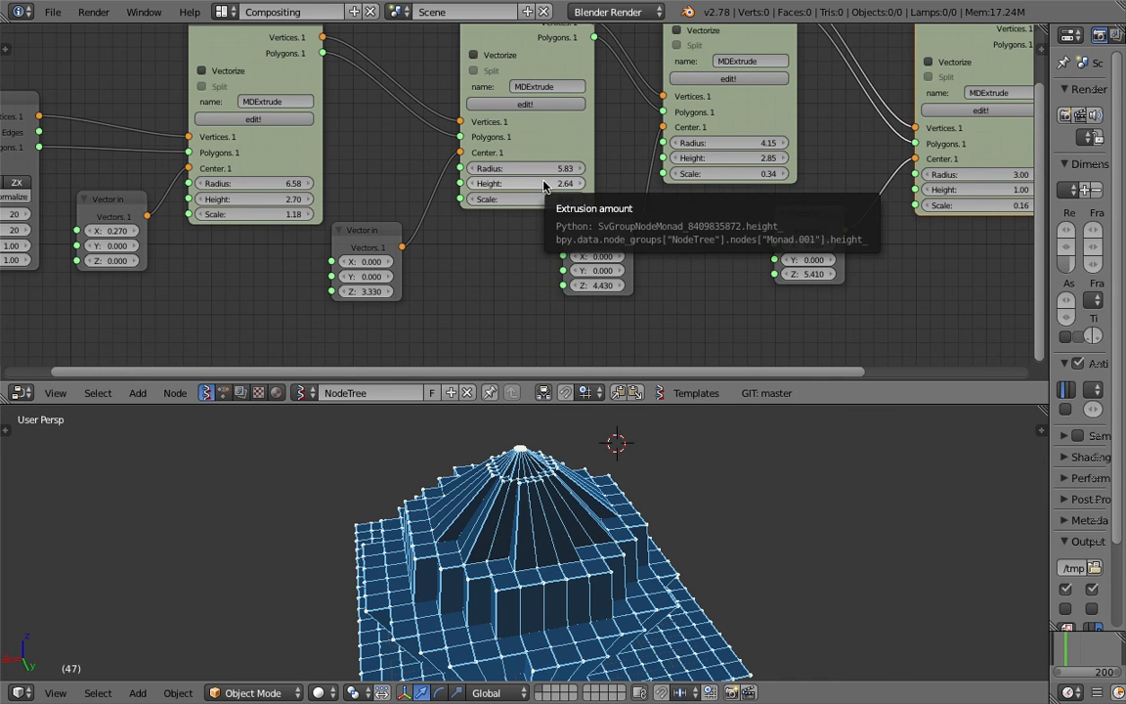
{"action": "left_click_drag", "start_coordinate": [543, 185], "coordinate": [490, 186]}
- Set Z to 5.68 on the Vector in node feeding the fourth MDExtrude, and the third MDExtrude's scale to 0.82
{"action": "middle_click_drag", "start_coordinate": [790, 256], "coordinate": [640, 264]}
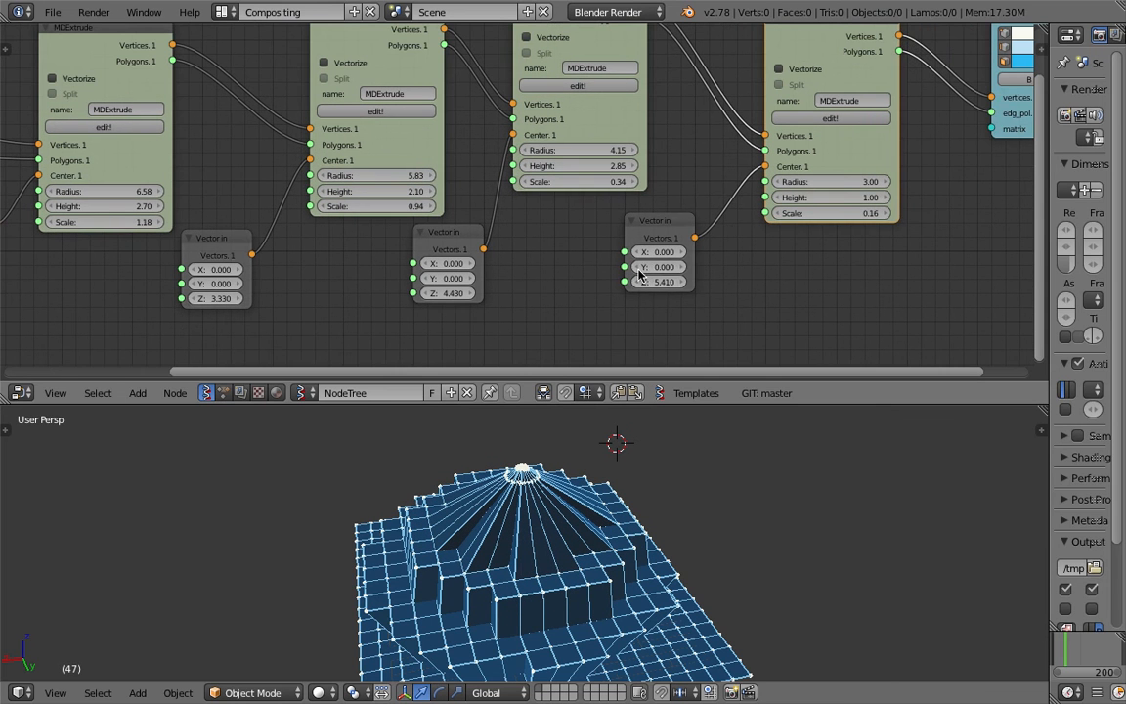
{"action": "left_click_drag", "start_coordinate": [656, 288], "coordinate": [683, 287]}
{"action": "left_click_drag", "start_coordinate": [524, 182], "coordinate": [577, 193]}
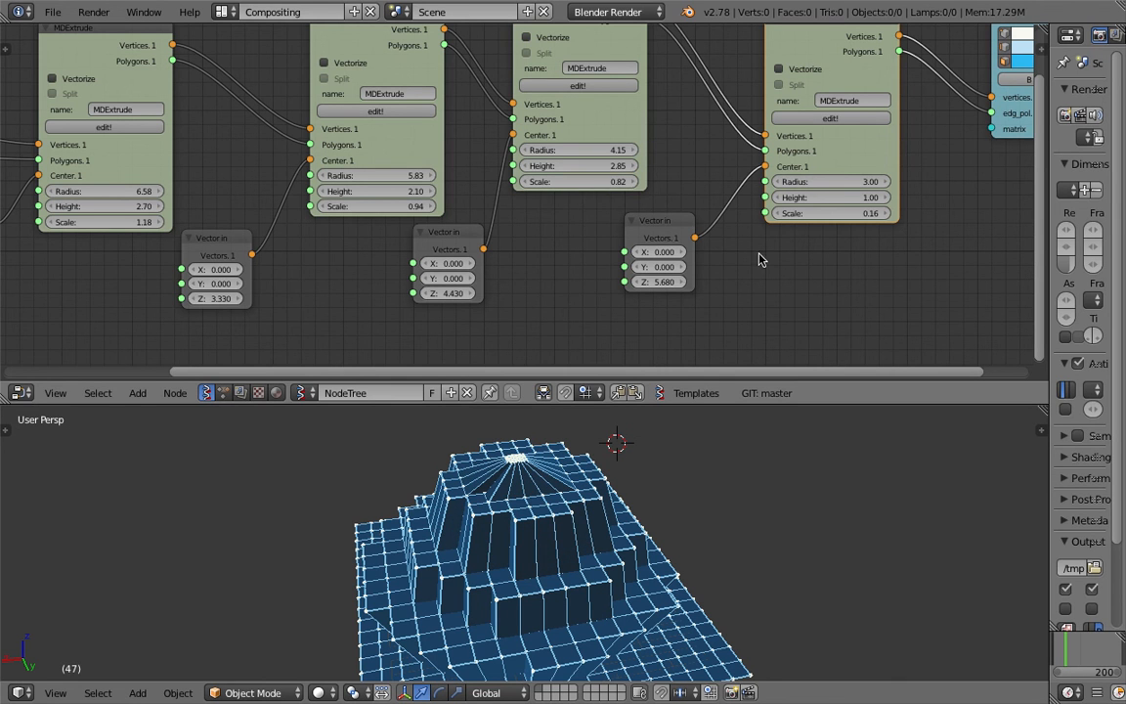
- Set the fourth MDExtrude's height to 1.30 and its scale to 0.58
{"action": "middle_click_drag", "start_coordinate": [793, 236], "coordinate": [671, 237]}
{"action": "left_click_drag", "start_coordinate": [729, 200], "coordinate": [760, 214]}
{"action": "middle_click_drag", "start_coordinate": [648, 457], "coordinate": [636, 510]}
{"action": "mouse_move", "coordinate": [734, 213]}
{"action": "left_mouse_down"}
{"action": "mouse_move", "coordinate": [769, 213]}
{"action": "mouse_move", "coordinate": [751, 214]}
{"action": "left_mouse_up"}
{"action": "middle_click_drag", "start_coordinate": [616, 508], "coordinate": [600, 456]}
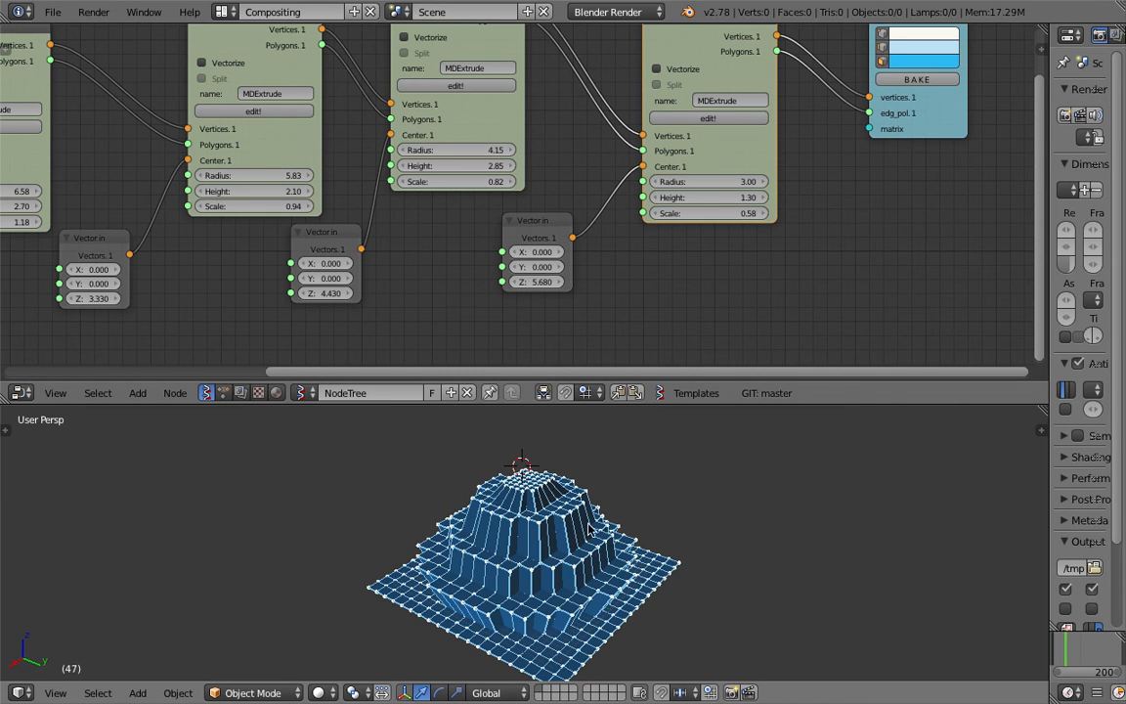
- Shift the MDExtrude nodes slightly upward to tidy the node chain
{"action": "scroll", "coordinate": [584, 264], "scroll_direction": "down", "scroll_amount": 4}
{"action": "middle_click_drag", "start_coordinate": [341, 162], "coordinate": [417, 172]}
{"action": "left_click_drag", "start_coordinate": [207, 103], "coordinate": [199, 85]}
{"action": "left_click_drag", "start_coordinate": [419, 105], "coordinate": [412, 94]}
{"action": "mouse_move", "coordinate": [559, 83]}
{"action": "left_mouse_down"}
{"action": "mouse_move", "coordinate": [558, 73]}
{"action": "mouse_move", "coordinate": [559, 82]}
{"action": "left_mouse_up"}
{"action": "left_click_drag", "start_coordinate": [696, 115], "coordinate": [686, 106]}
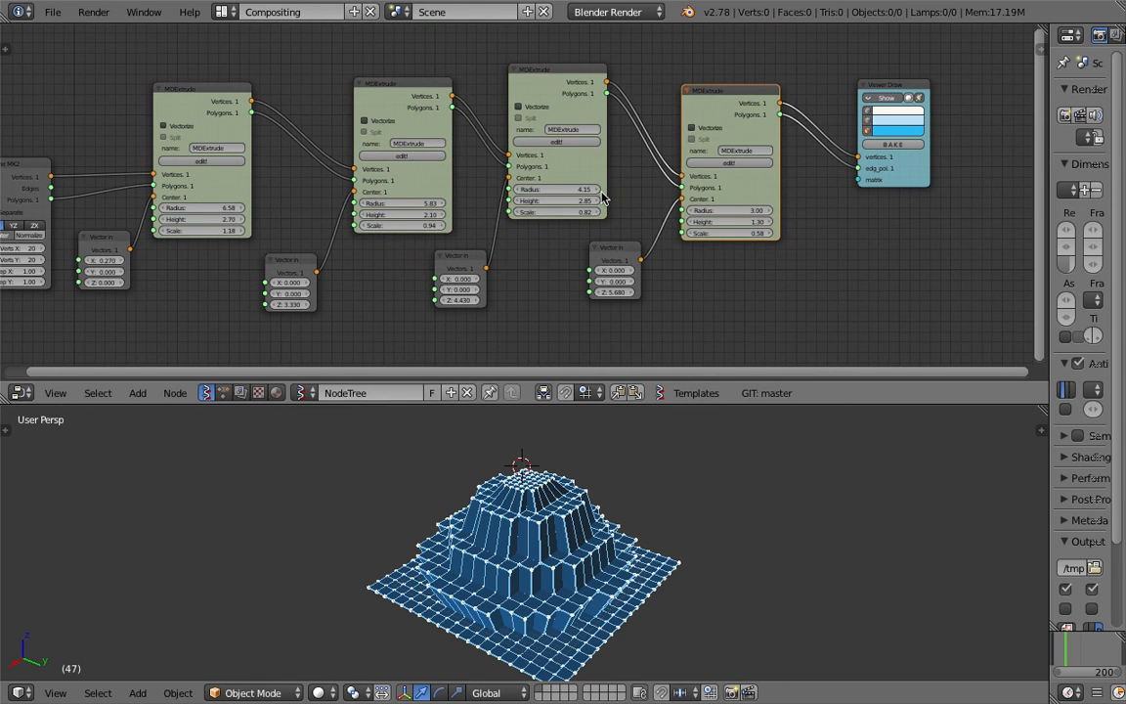
- Move the Viewer Draw node slightly down toward the chain and raise the Plane MK2 node
{"action": "middle_click_drag", "start_coordinate": [509, 549], "coordinate": [564, 508]}
{"action": "left_click", "coordinate": [690, 529]}
{"action": "middle_click_drag", "start_coordinate": [684, 536], "coordinate": [728, 536]}
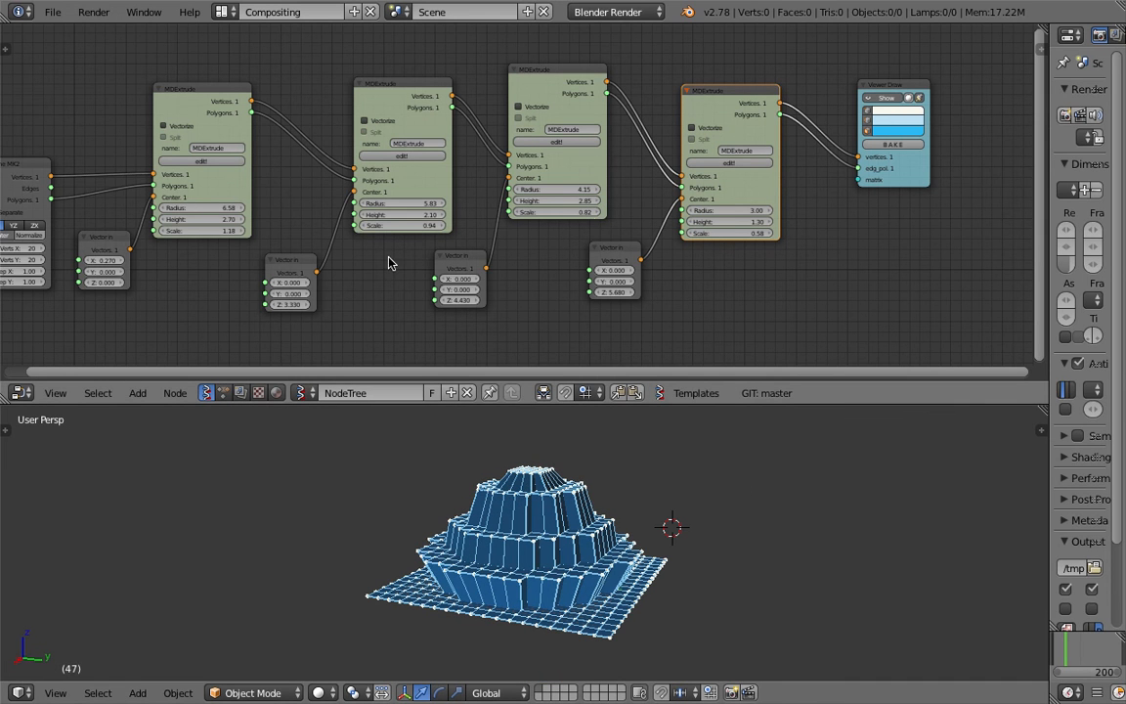
{"action": "middle_click_drag", "start_coordinate": [280, 204], "coordinate": [335, 217]}
{"action": "left_click_drag", "start_coordinate": [917, 116], "coordinate": [892, 130]}
{"action": "left_click_drag", "start_coordinate": [106, 174], "coordinate": [99, 150]}
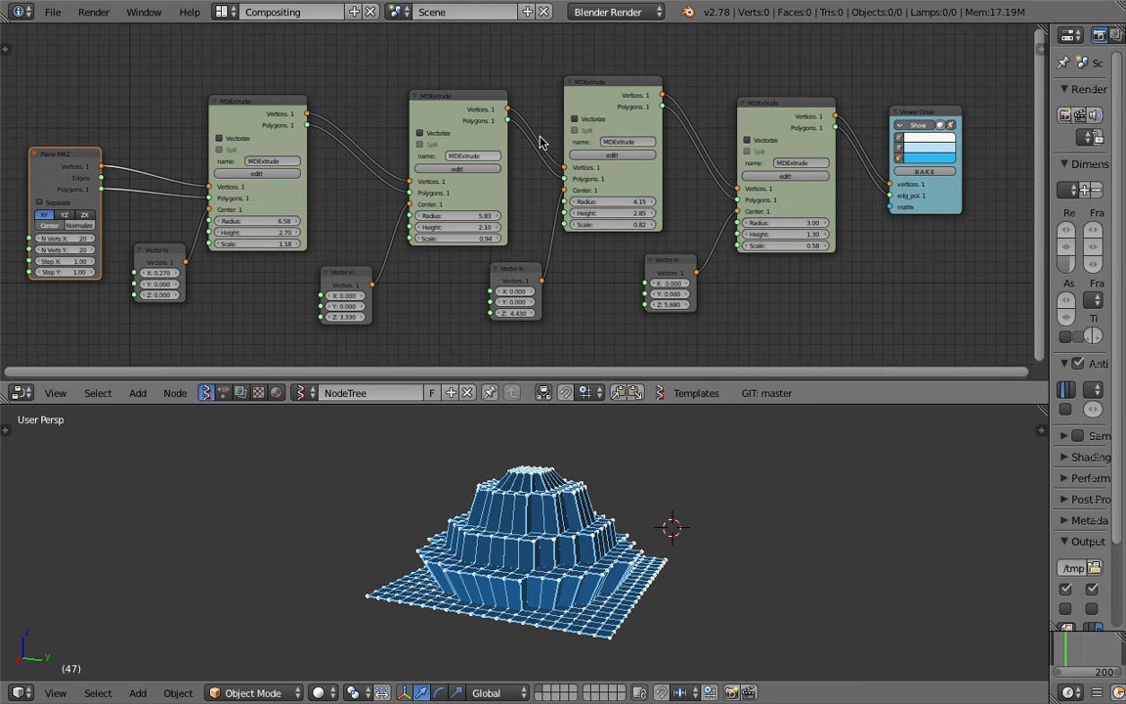
- Sketch a freehand wavy profile line beside the tower with the grease pencil, and save the file
{"action": "middle_click_drag", "start_coordinate": [606, 460], "coordinate": [590, 553]}
{"action": "middle_click_drag", "start_coordinate": [708, 558], "coordinate": [733, 541]}
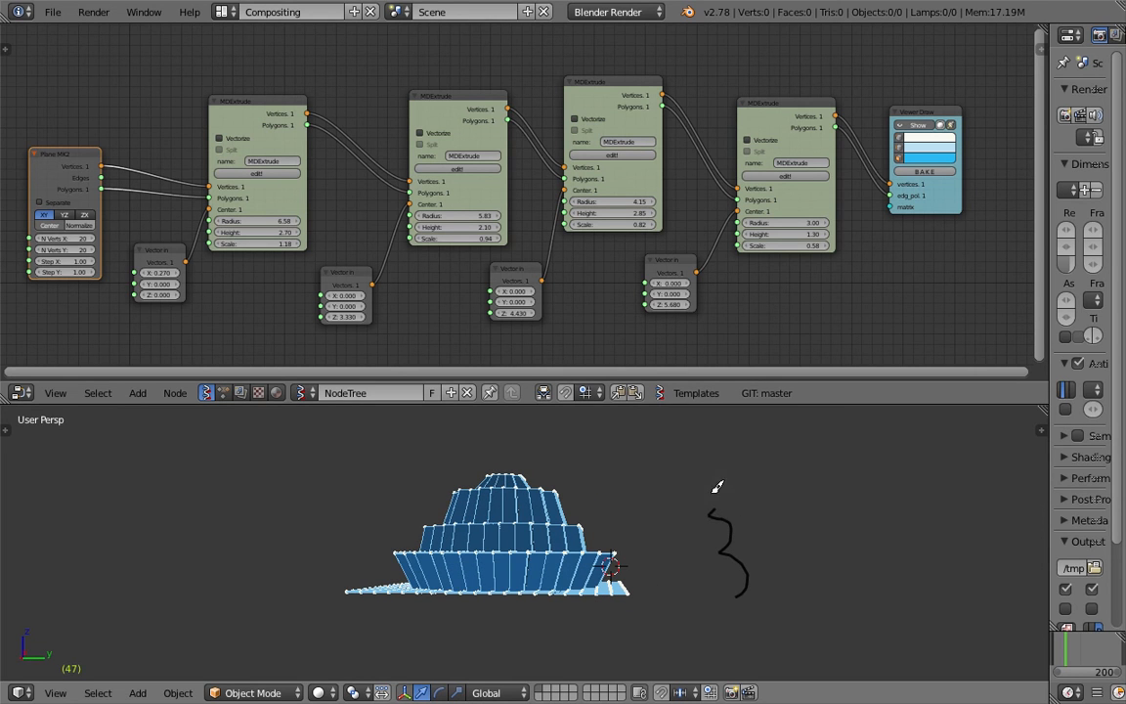
{"action": "key", "text": "ctrl+s"}
{"action": "middle_click_drag", "start_coordinate": [599, 491], "coordinate": [610, 516]}
{"action": "left_click", "coordinate": [588, 519]}
- Delete the grease pencil layer holding the wavy profile from the 3D view's properties, and save the file
{"action": "left_click", "coordinate": [1043, 427]}
{"action": "scroll", "coordinate": [1005, 488], "scroll_direction": "down", "scroll_amount": 3}
{"action": "scroll", "coordinate": [1006, 489], "scroll_direction": "up", "scroll_amount": 3}
{"action": "left_click", "coordinate": [1018, 503]}
{"action": "middle_click_drag", "start_coordinate": [726, 498], "coordinate": [657, 554]}
{"action": "key", "text": "ctrl+s"}
{"action": "left_click", "coordinate": [594, 455]}
- Nudge the fourth MDExtrude's Vector in node up, and set Z to -0.03 on the Vector in node feeding the first MDExtrude
{"action": "middle_click_drag", "start_coordinate": [621, 304], "coordinate": [606, 307]}
{"action": "left_click_drag", "start_coordinate": [648, 262], "coordinate": [636, 250]}
{"action": "middle_click_drag", "start_coordinate": [424, 273], "coordinate": [452, 264]}
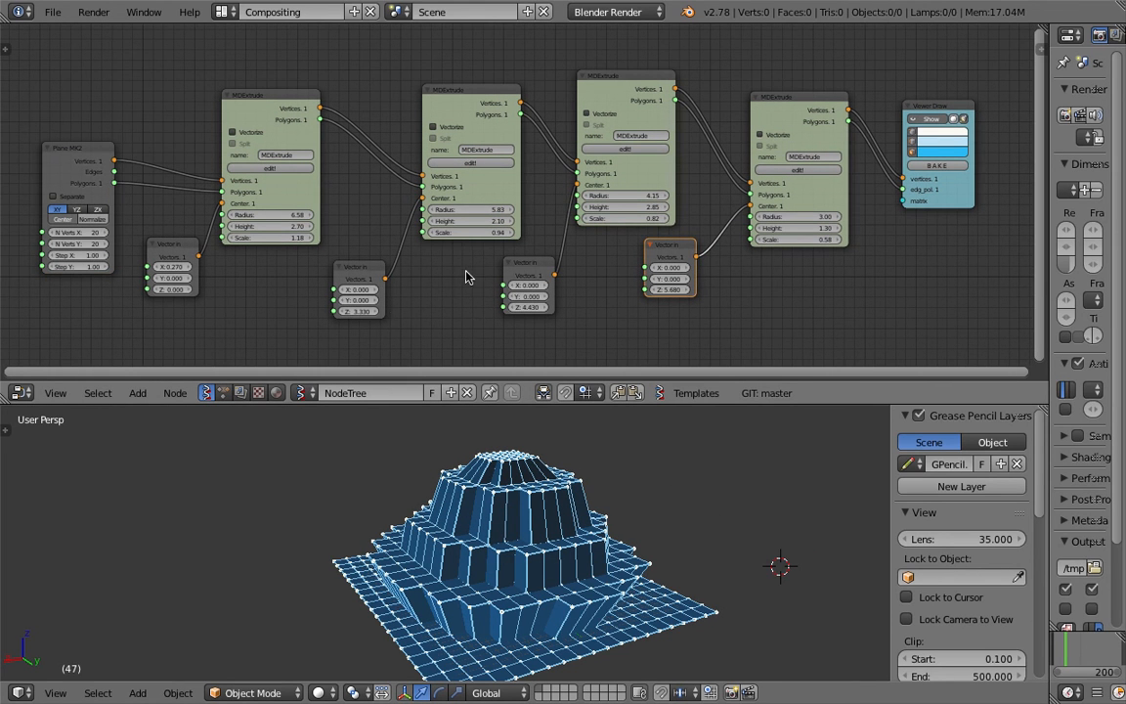
{"action": "left_click", "coordinate": [931, 122]}
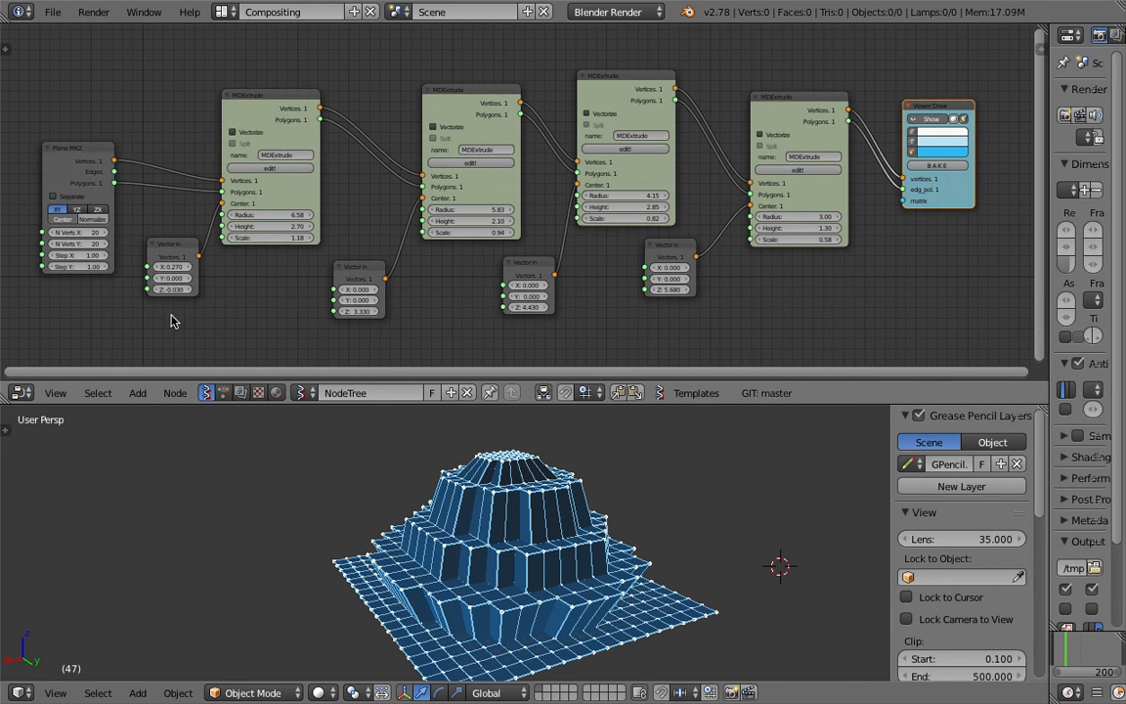
{"action": "scroll", "coordinate": [183, 324], "scroll_direction": "up", "scroll_amount": 2}
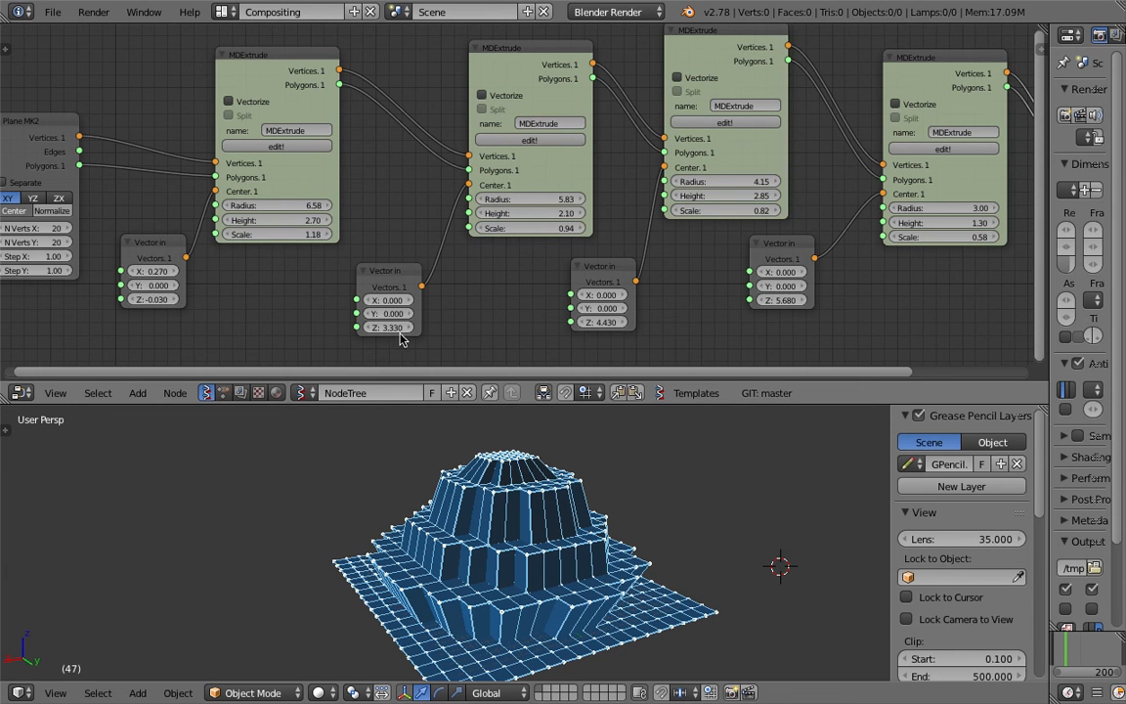
{"action": "scroll", "coordinate": [654, 315], "scroll_direction": "down", "scroll_amount": 1}
{"action": "scroll", "coordinate": [598, 443], "scroll_direction": "down", "scroll_amount": 5}
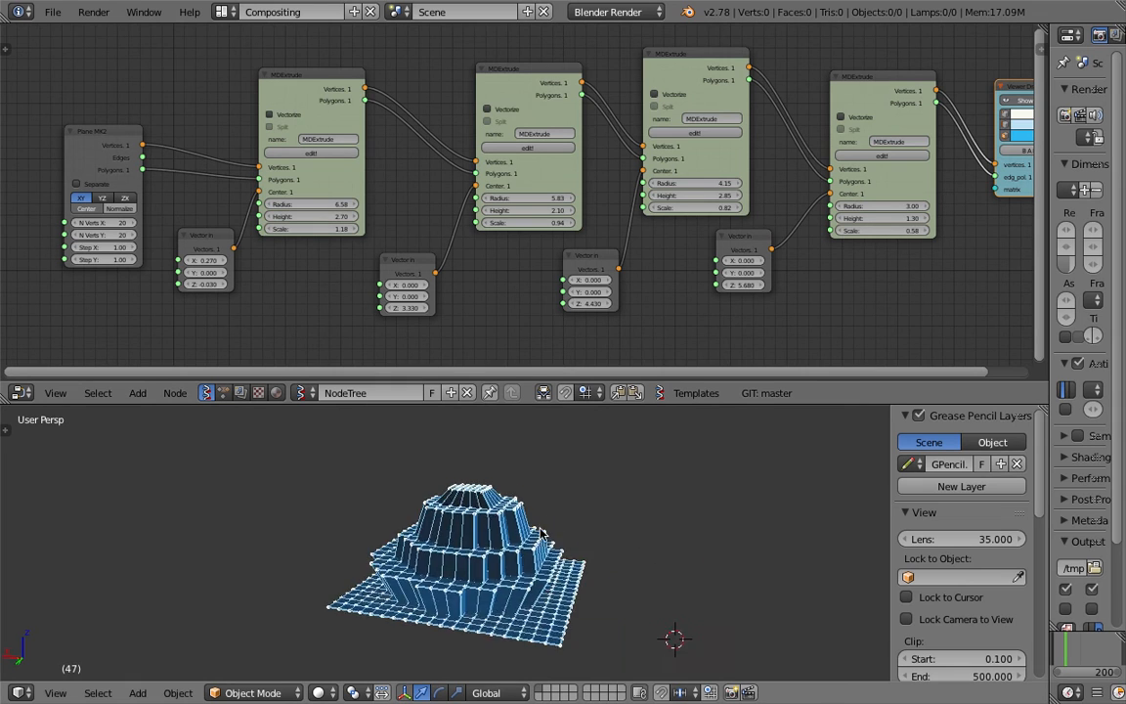
{"action": "left_click_drag", "start_coordinate": [445, 585], "coordinate": [463, 545]}
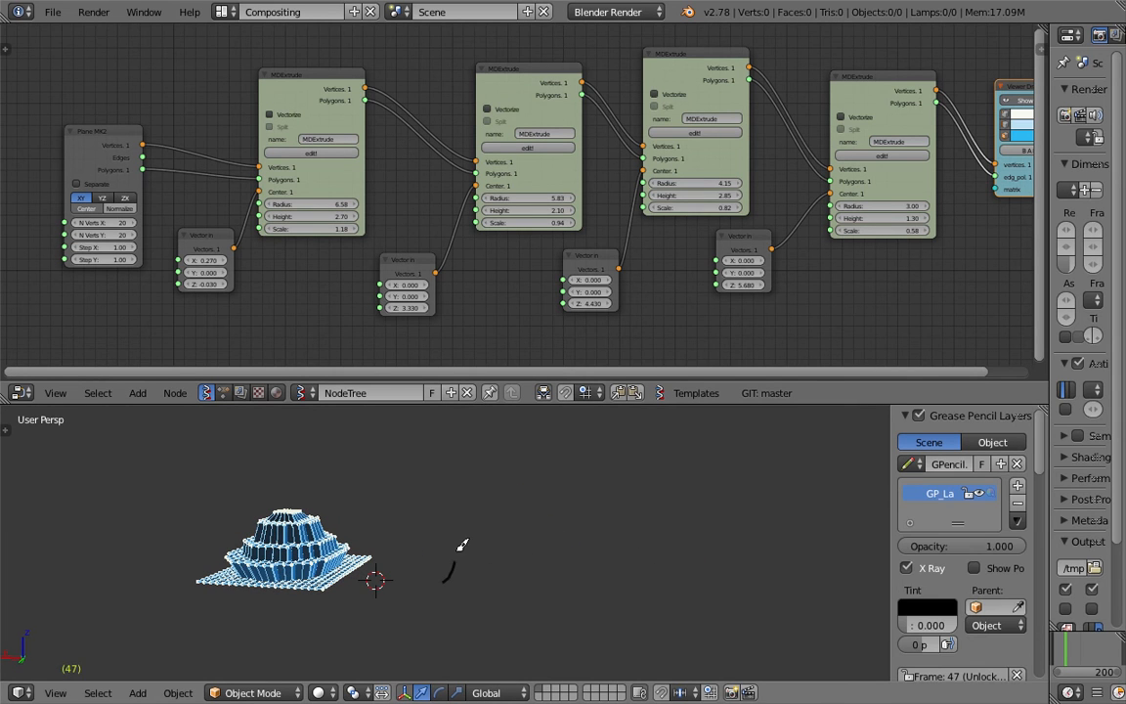
{"action": "left_click_drag", "start_coordinate": [549, 409], "coordinate": [602, 487]}
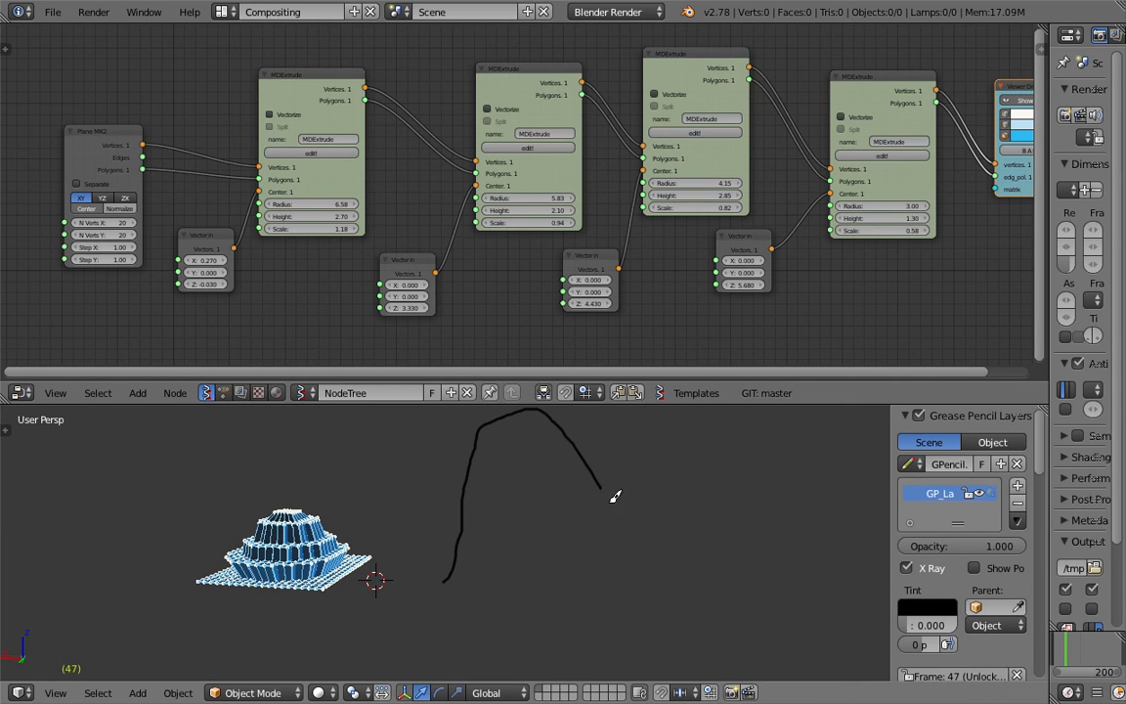
{"action": "scroll", "coordinate": [616, 552], "scroll_direction": "down", "scroll_amount": 3}
{"action": "key", "text": "ctrl+z"}
- Sketch a closed, stepped tower outline beside the mesh with the grease pencil, and save the file
{"action": "middle_click_drag", "start_coordinate": [513, 538], "coordinate": [448, 566]}
{"action": "left_click_drag", "start_coordinate": [486, 610], "coordinate": [486, 610]}
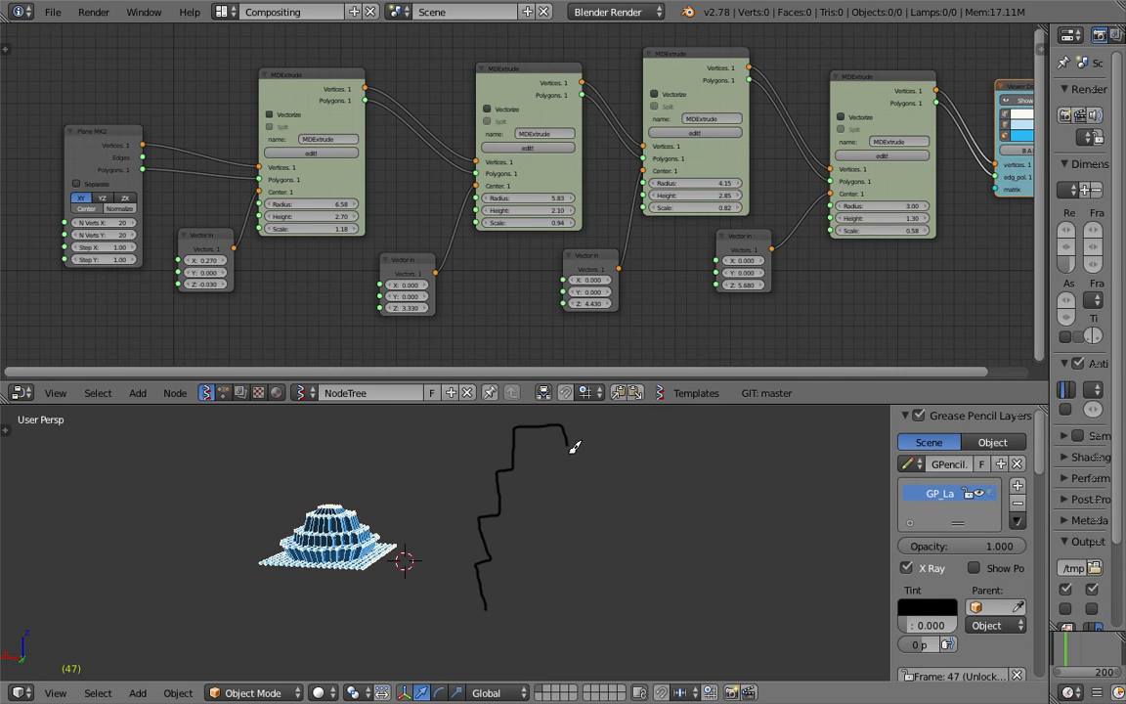
{"action": "mouse_move", "coordinate": [640, 545]}
{"action": "left_mouse_down"}
{"action": "mouse_move", "coordinate": [667, 597]}
{"action": "mouse_move", "coordinate": [518, 609]}
{"action": "left_mouse_up"}
{"action": "middle_click_drag", "start_coordinate": [523, 543], "coordinate": [486, 587], "text": "shift"}
{"action": "scroll", "coordinate": [567, 540], "scroll_direction": "up", "scroll_amount": 4}
{"action": "scroll", "coordinate": [472, 571], "scroll_direction": "down", "scroll_amount": 4}
{"action": "key", "text": "ctrl+s"}
{"action": "left_click", "coordinate": [485, 584]}
{"action": "scroll", "coordinate": [486, 586], "scroll_direction": "up", "scroll_amount": 1}
- Set the first MDExtrude's radius to 7.78
{"action": "middle_click_drag", "start_coordinate": [254, 243], "coordinate": [290, 221]}
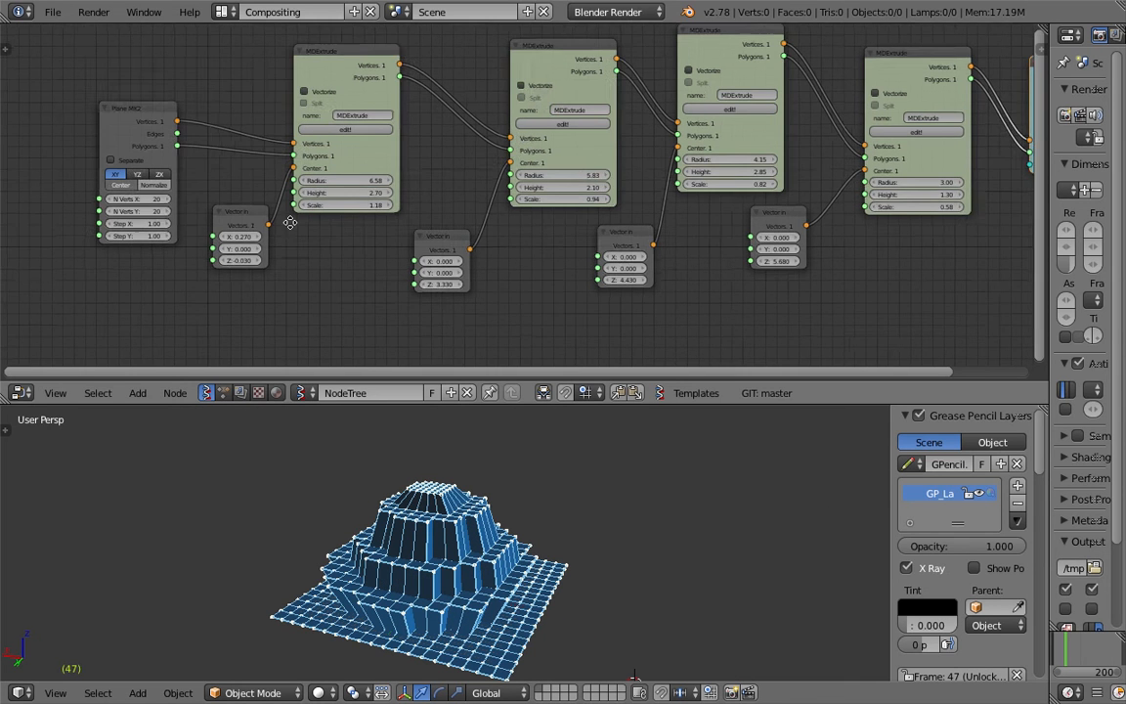
{"action": "scroll", "coordinate": [278, 221], "scroll_direction": "up", "scroll_amount": 2}
{"action": "middle_click_drag", "start_coordinate": [162, 181], "coordinate": [256, 198]}
{"action": "scroll", "coordinate": [306, 215], "scroll_direction": "up", "scroll_amount": 1}
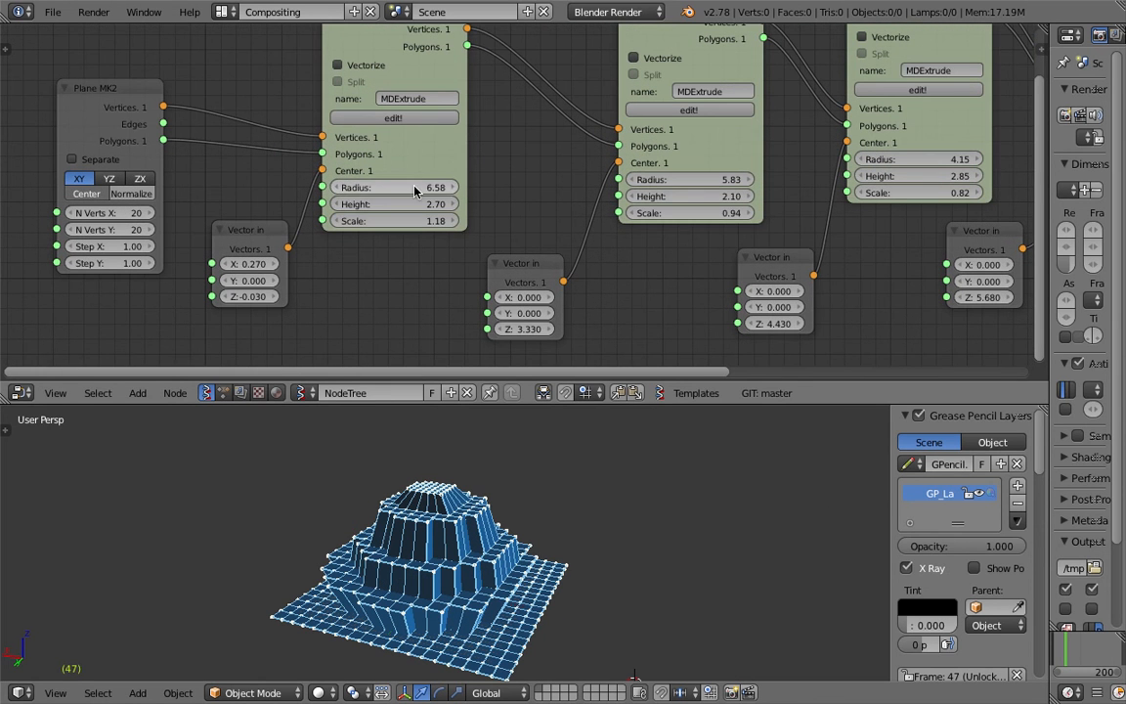
{"action": "left_click_drag", "start_coordinate": [391, 187], "coordinate": [436, 187]}
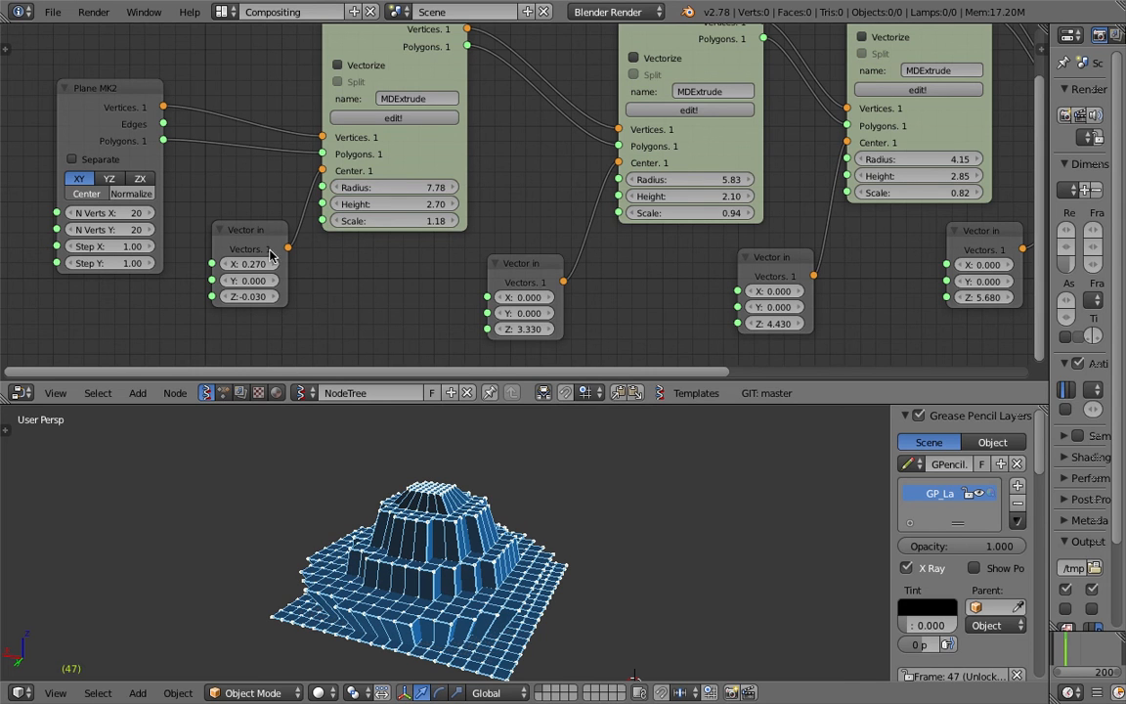
- Test X values of 21.3 and 12.63 on the Vector in node feeding the first MDExtrude, and settle on 0
{"action": "left_click_drag", "start_coordinate": [248, 264], "coordinate": [394, 264]}
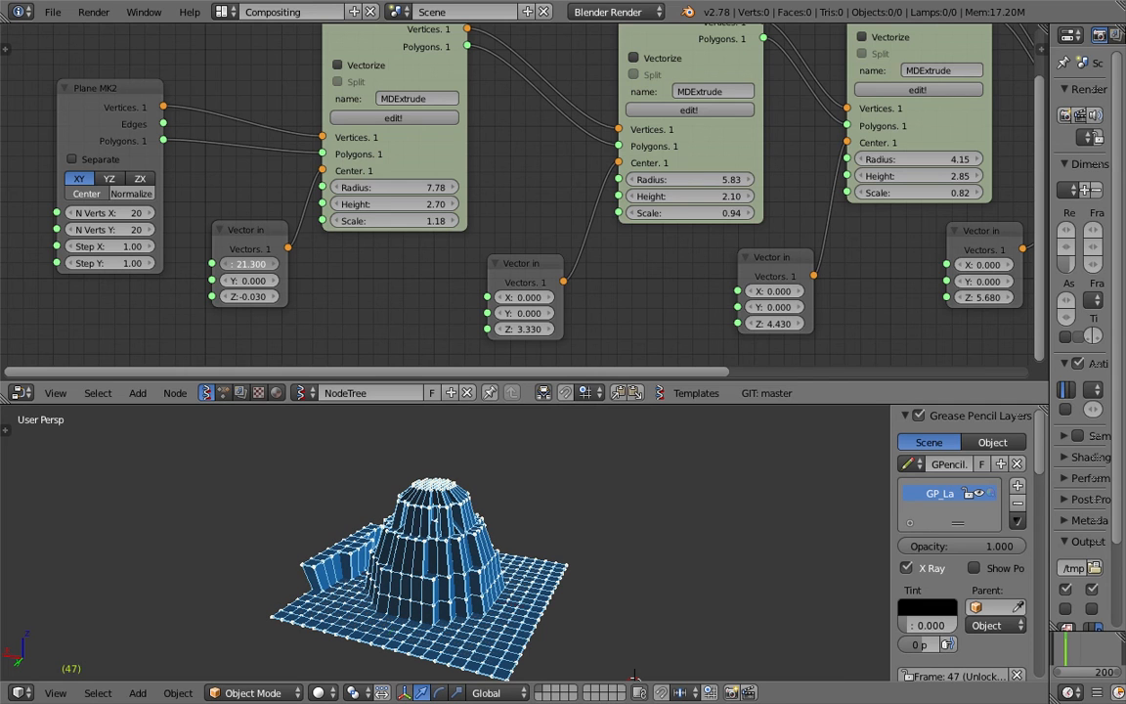
{"action": "left_click_drag", "start_coordinate": [252, 264], "coordinate": [176, 264]}
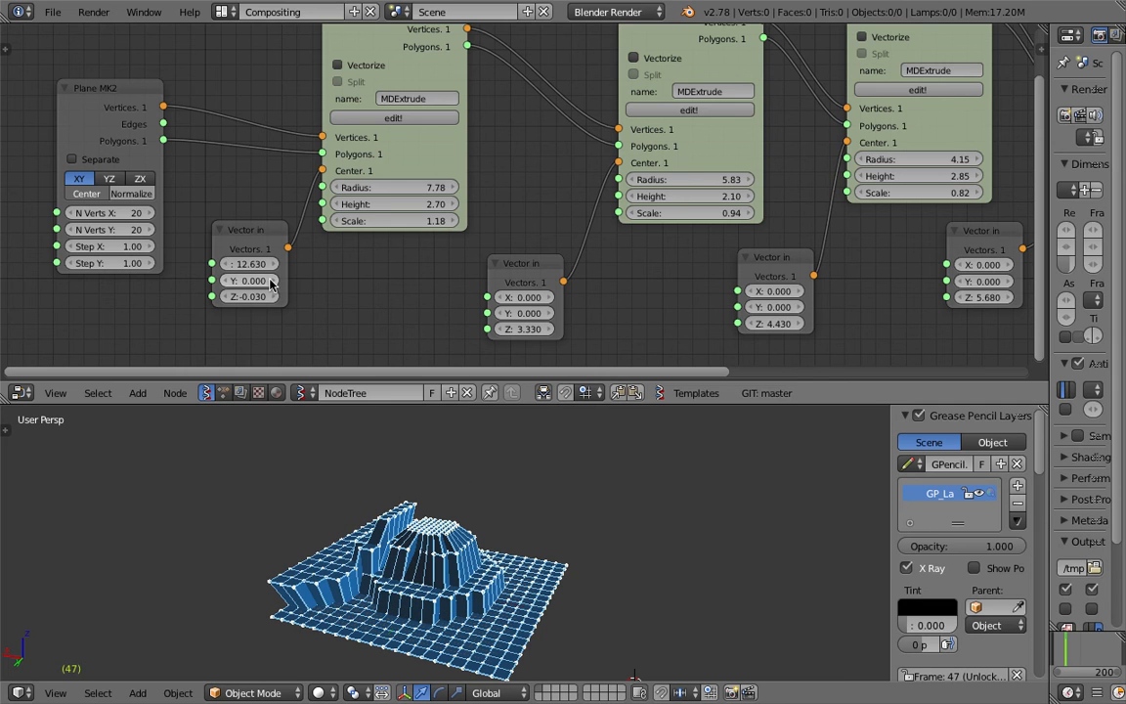
{"action": "left_click_drag", "start_coordinate": [256, 266], "coordinate": [259, 266]}
{"action": "left_click", "coordinate": [257, 265]}
{"action": "type", "text": "0"}
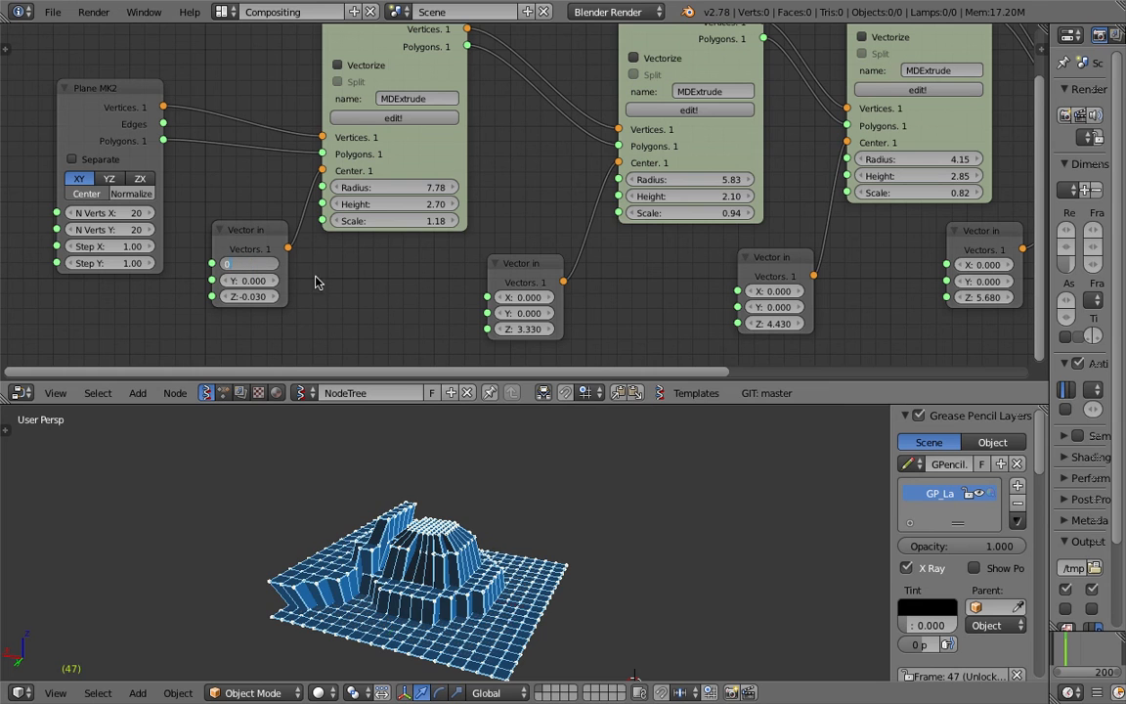
{"action": "key", "text": "Return"}
- Make the node editor taller at the expense of the 3D view, with the whole node chain in view
{"action": "middle_click_drag", "start_coordinate": [458, 536], "coordinate": [519, 513]}
{"action": "scroll", "coordinate": [519, 514], "scroll_direction": "down", "scroll_amount": 1}
{"action": "key", "text": "Home"}
{"action": "middle_click_drag", "start_coordinate": [526, 266], "coordinate": [496, 264]}
{"action": "scroll", "coordinate": [360, 229], "scroll_direction": "up", "scroll_amount": 3}
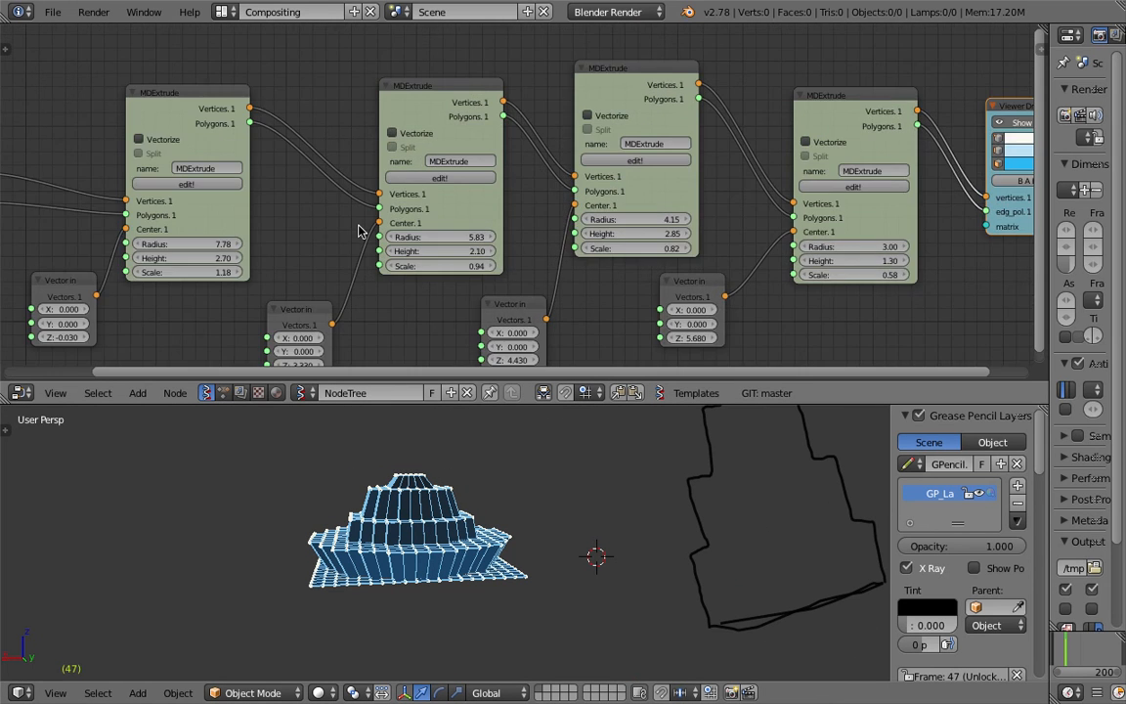
{"action": "scroll", "coordinate": [359, 229], "scroll_direction": "down", "scroll_amount": 4}
{"action": "middle_click_drag", "start_coordinate": [370, 208], "coordinate": [465, 190]}
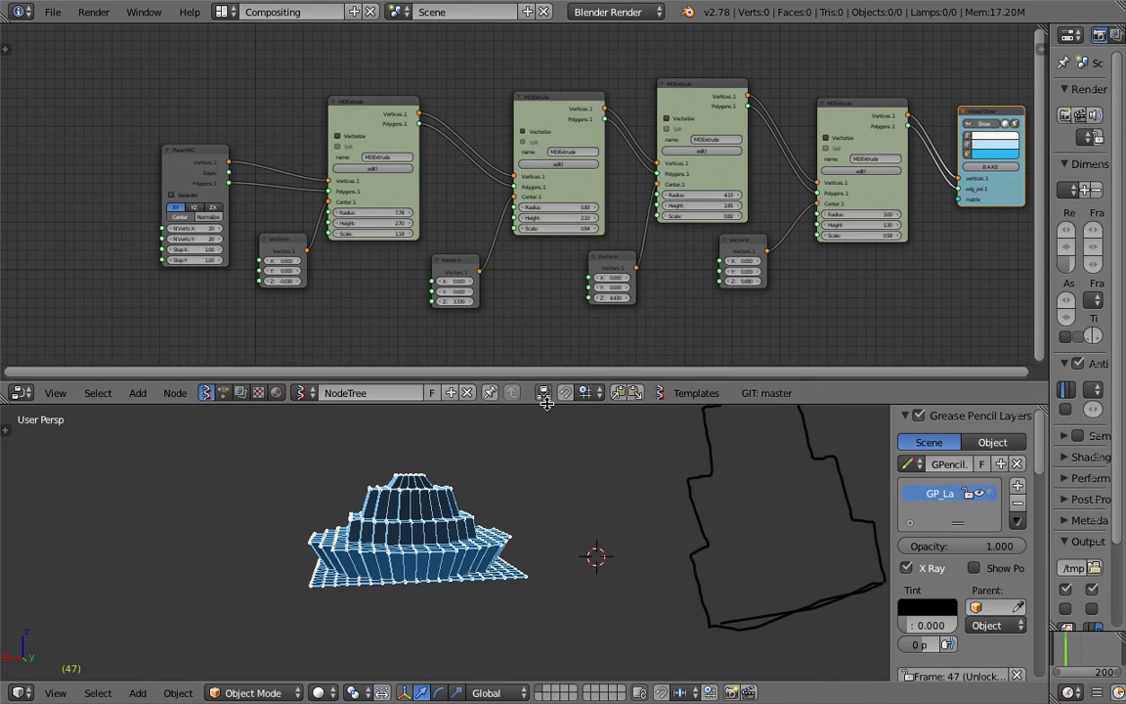
{"action": "left_click_drag", "start_coordinate": [543, 403], "coordinate": [528, 518]}
{"action": "scroll", "coordinate": [315, 107], "scroll_direction": "up", "scroll_amount": 3}
{"action": "key", "text": "shift+a"}
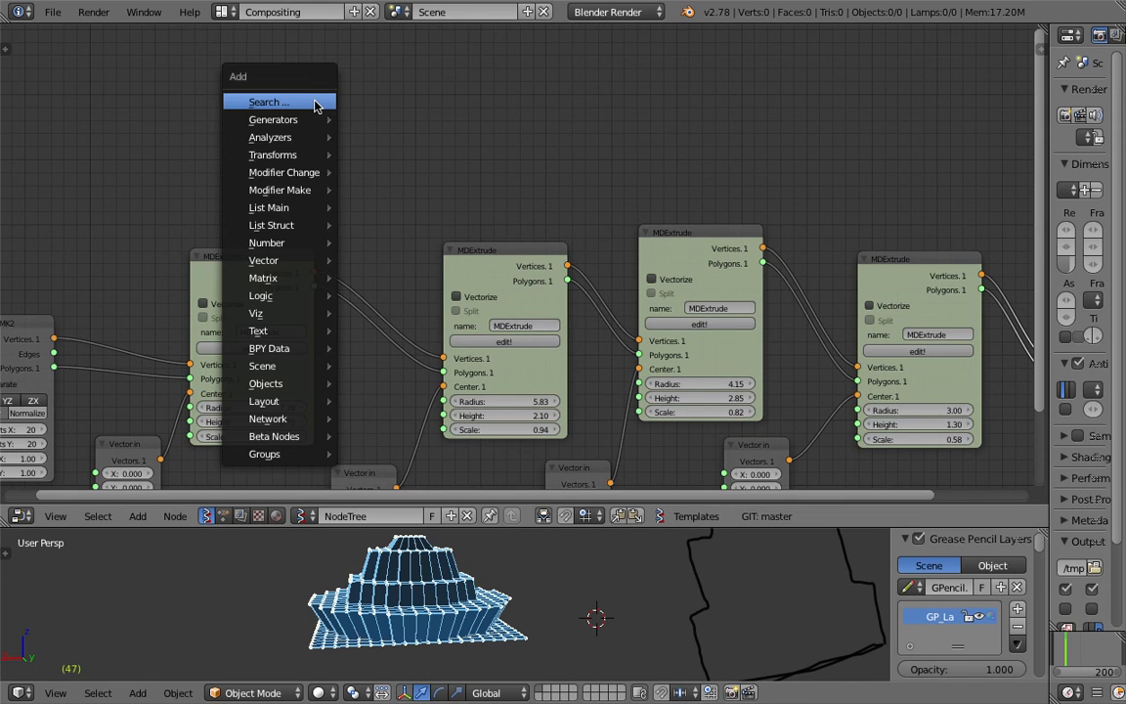
{"action": "mouse_move", "coordinate": [294, 120]}
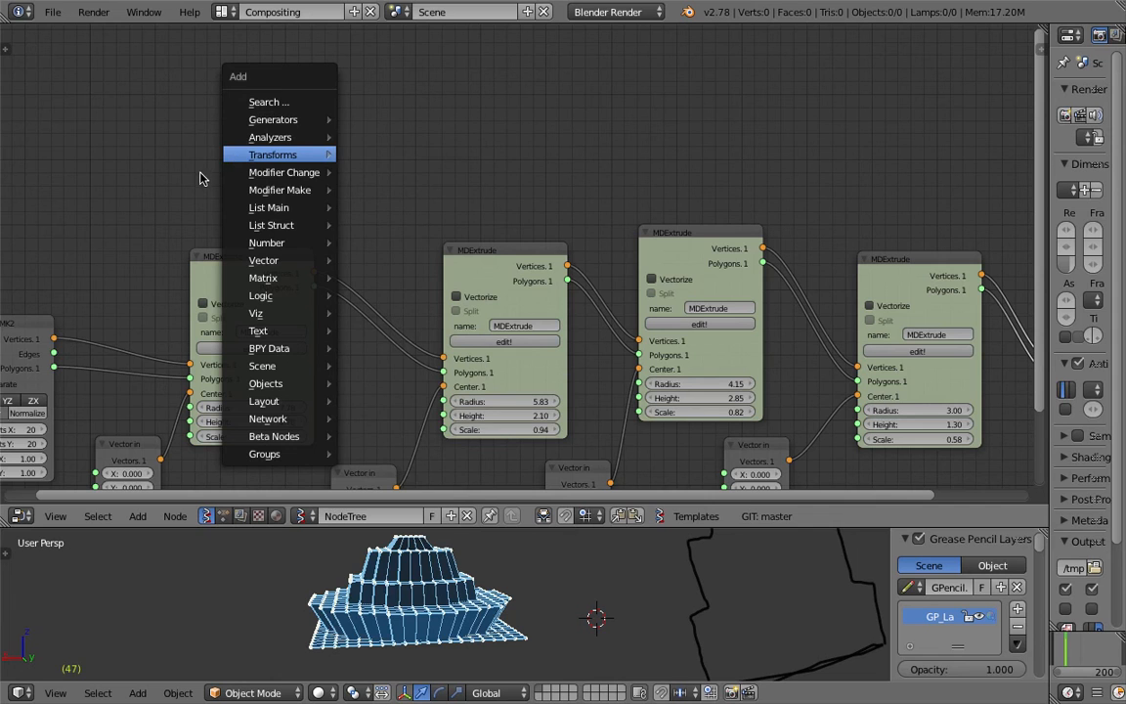
- Raise the first MDExtrude node and open its monad for editing
{"action": "middle_click_drag", "start_coordinate": [141, 219], "coordinate": [271, 155]}
{"action": "left_click_drag", "start_coordinate": [363, 203], "coordinate": [370, 163]}
{"action": "left_click", "coordinate": [395, 244]}
{"action": "middle_click_drag", "start_coordinate": [473, 217], "coordinate": [432, 267]}
{"action": "scroll", "coordinate": [435, 250], "scroll_direction": "up", "scroll_amount": 3}
- Shift the Select mesh elements by location and Extrude Region nodes to the left inside the MDExtrude monad
{"action": "left_click_drag", "start_coordinate": [425, 101], "coordinate": [375, 101]}
{"action": "left_click_drag", "start_coordinate": [729, 198], "coordinate": [626, 198]}
{"action": "middle_click_drag", "start_coordinate": [649, 193], "coordinate": [682, 208]}
{"action": "scroll", "coordinate": [682, 209], "scroll_direction": "down", "scroll_amount": 2}
{"action": "left_click_drag", "start_coordinate": [430, 89], "coordinate": [414, 103]}
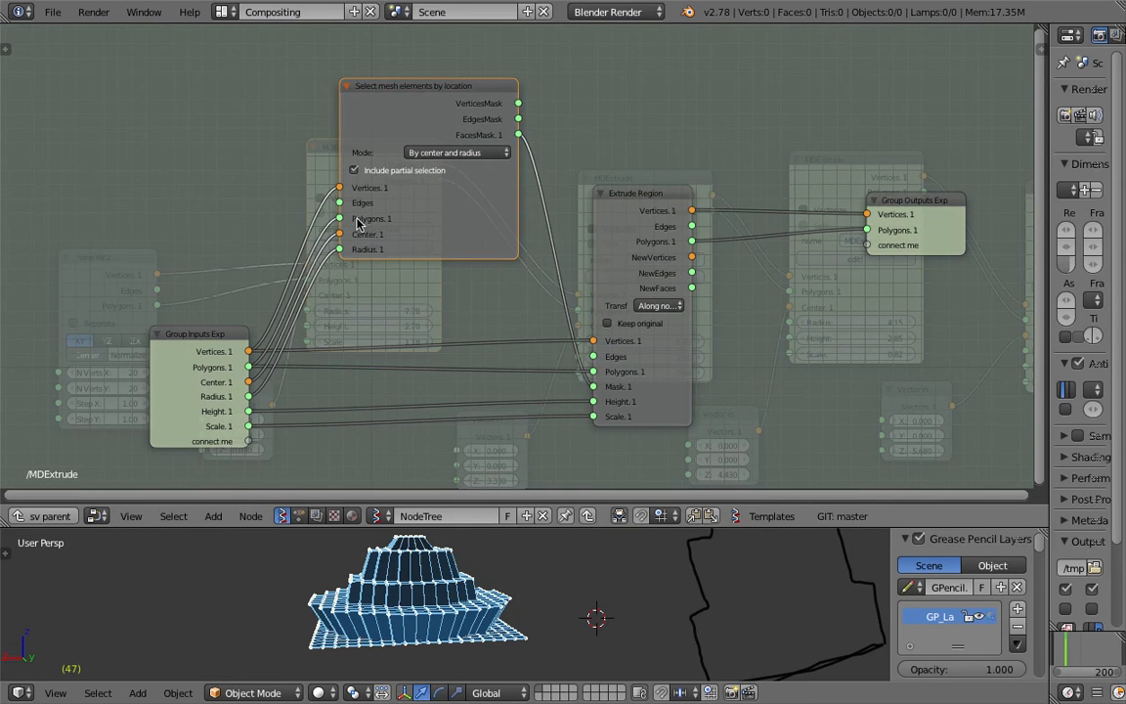
{"action": "scroll", "coordinate": [396, 157], "scroll_direction": "up", "scroll_amount": 1}
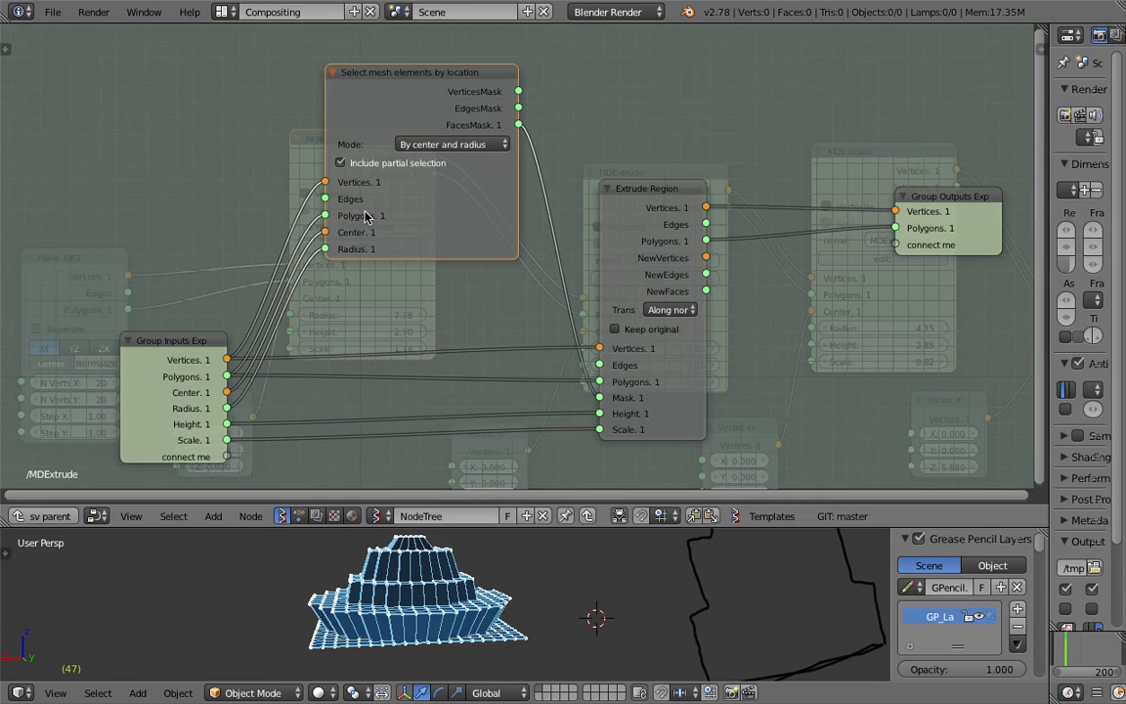
- Spread the monad's input and selection nodes further left, raise Extrude Region, and return to the parent node tree
{"action": "left_click_drag", "start_coordinate": [186, 334], "coordinate": [140, 337]}
{"action": "left_click_drag", "start_coordinate": [372, 145], "coordinate": [341, 144]}
{"action": "left_click_drag", "start_coordinate": [389, 83], "coordinate": [377, 73]}
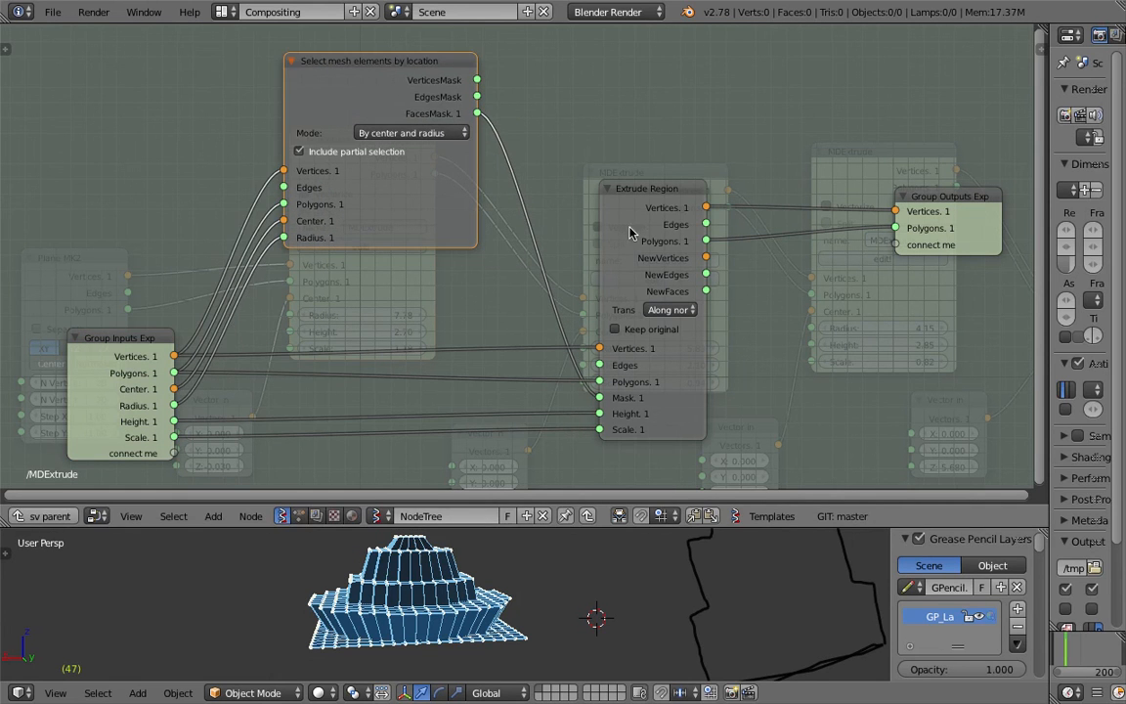
{"action": "left_click_drag", "start_coordinate": [628, 226], "coordinate": [628, 203]}
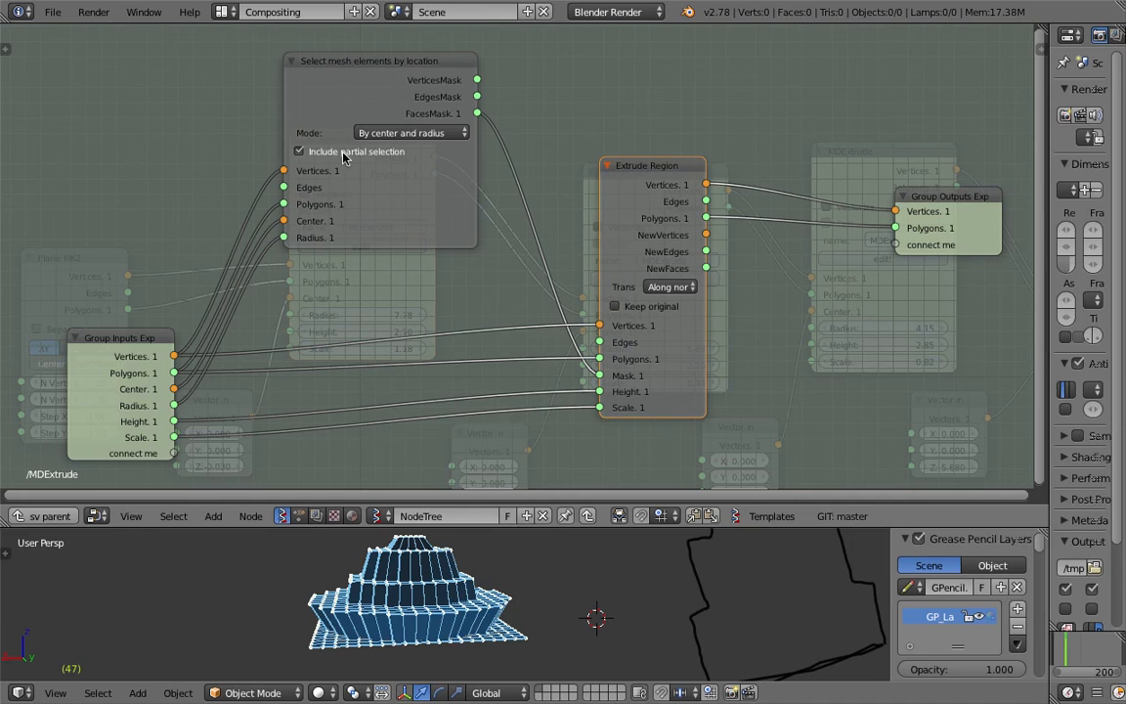
{"action": "left_click", "coordinate": [47, 518]}
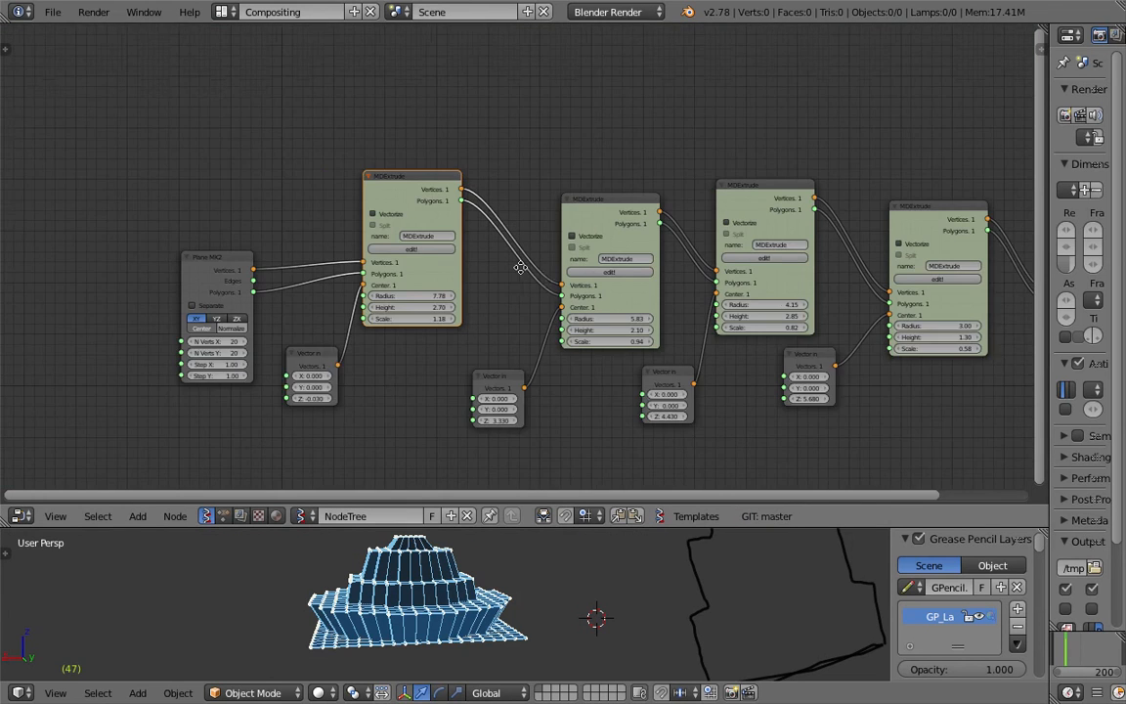
- Delete the grease pencil layer holding the tower outline, and maximize the 3D view on the stepped tower
{"action": "middle_click_drag", "start_coordinate": [525, 567], "coordinate": [582, 578]}
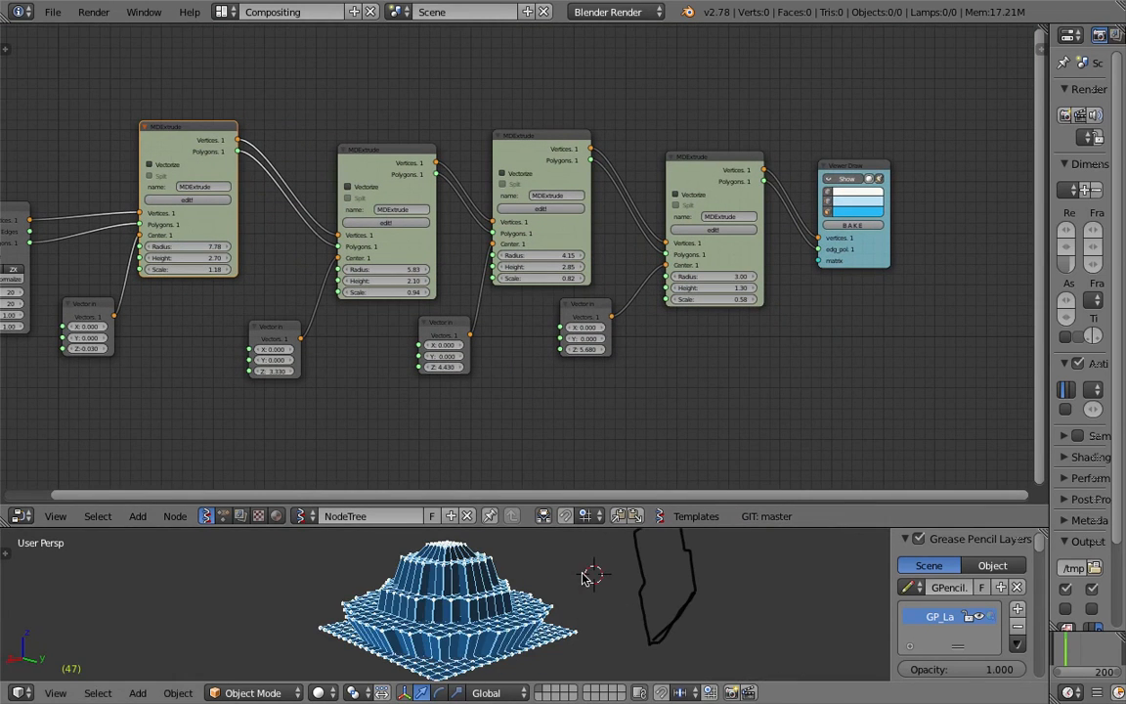
{"action": "left_click", "coordinate": [1018, 627]}
{"action": "left_click_drag", "start_coordinate": [775, 529], "coordinate": [785, 332]}
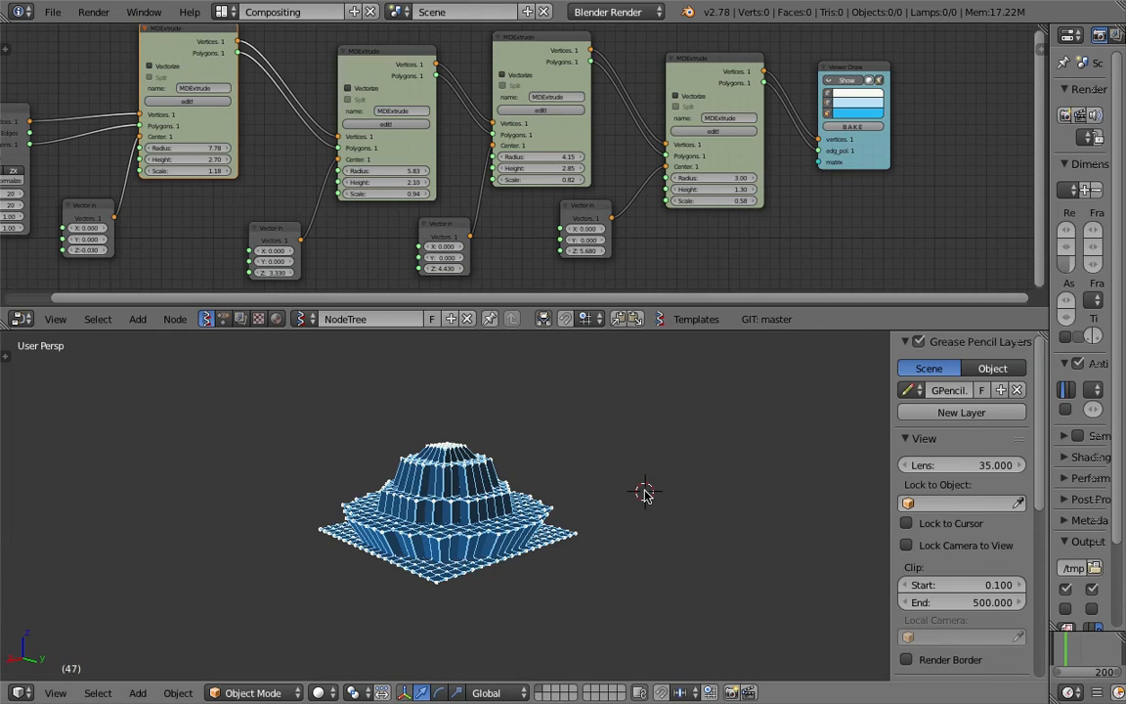
{"action": "key", "text": "ctrl+Up"}
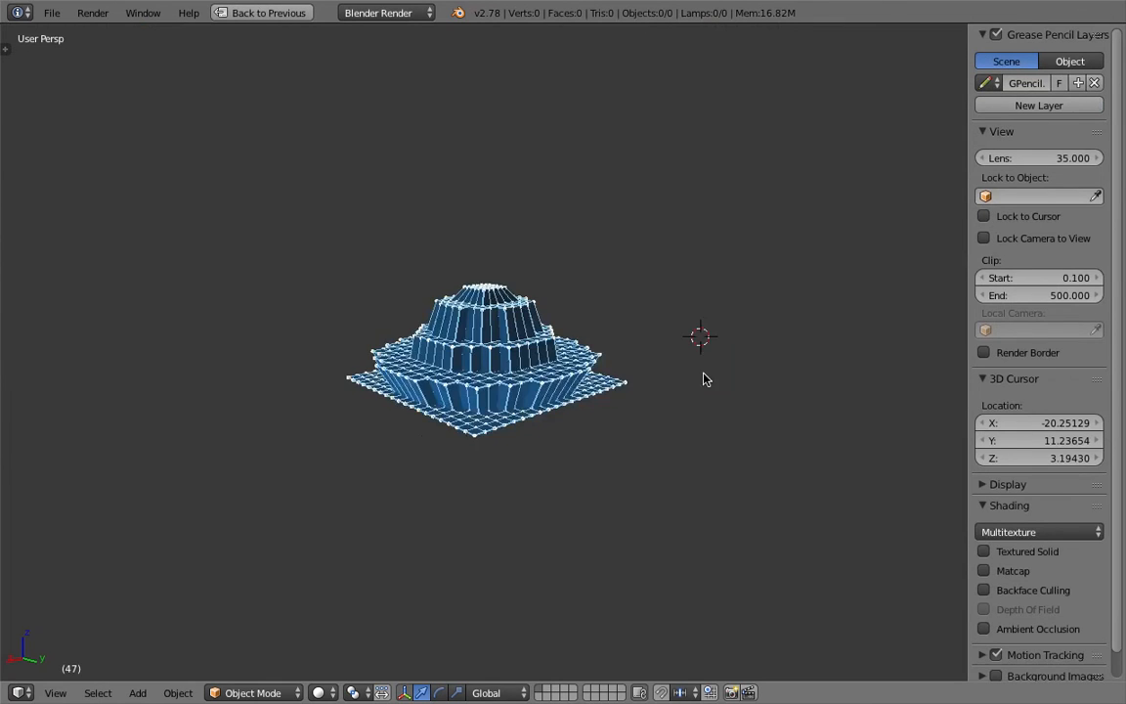
{"action": "middle_click_drag", "start_coordinate": [698, 338], "coordinate": [728, 332]}
{"action": "left_click", "coordinate": [746, 314]}
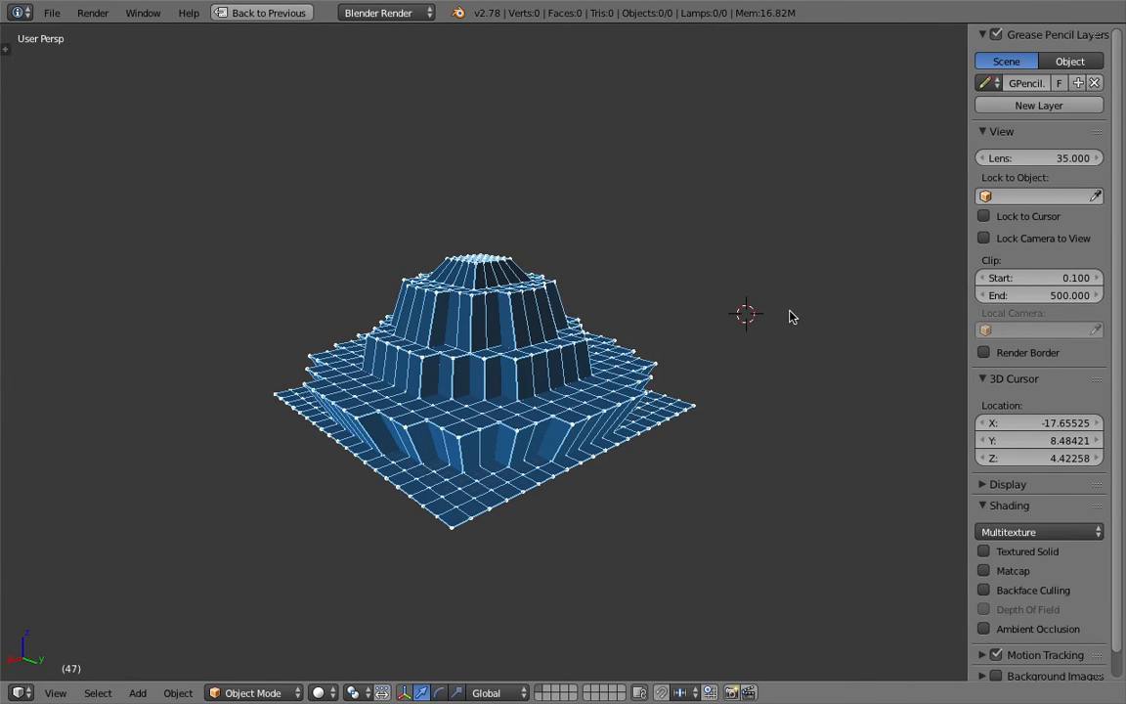